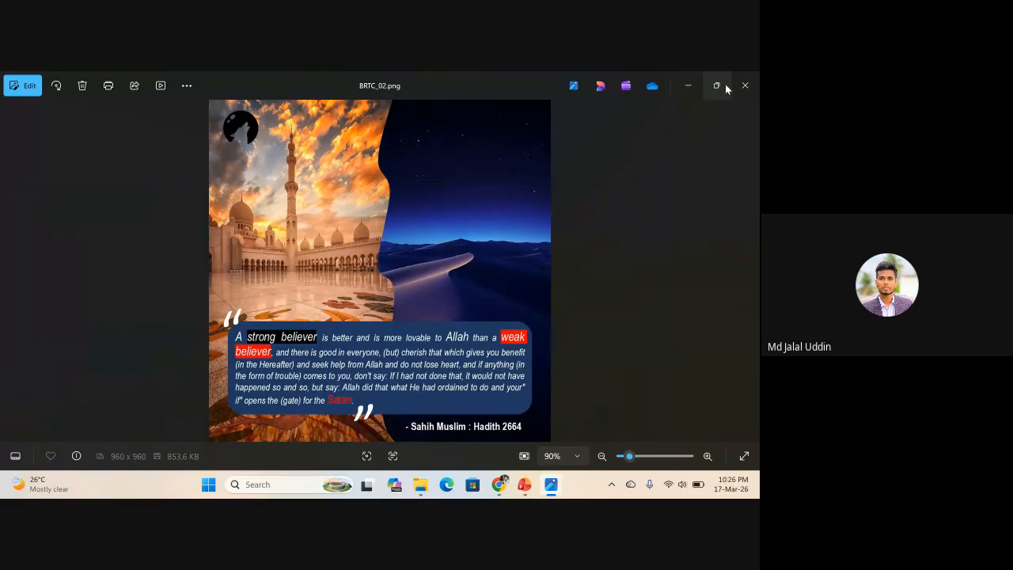
Minimize the poster image and switch to the Google Meet call window to stop presenting the screen.
left_click(698, 82)
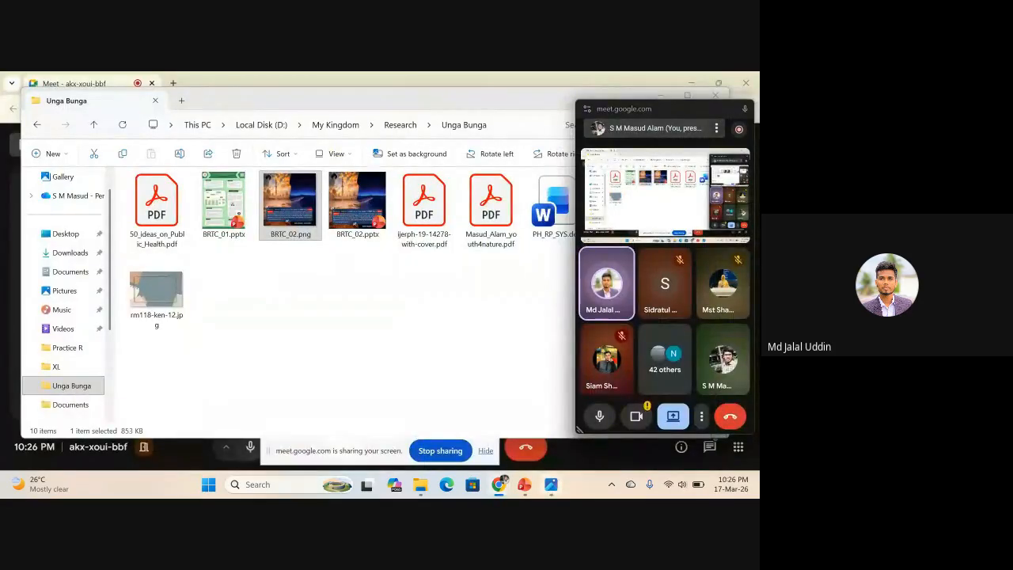
mouse_move(498, 485)
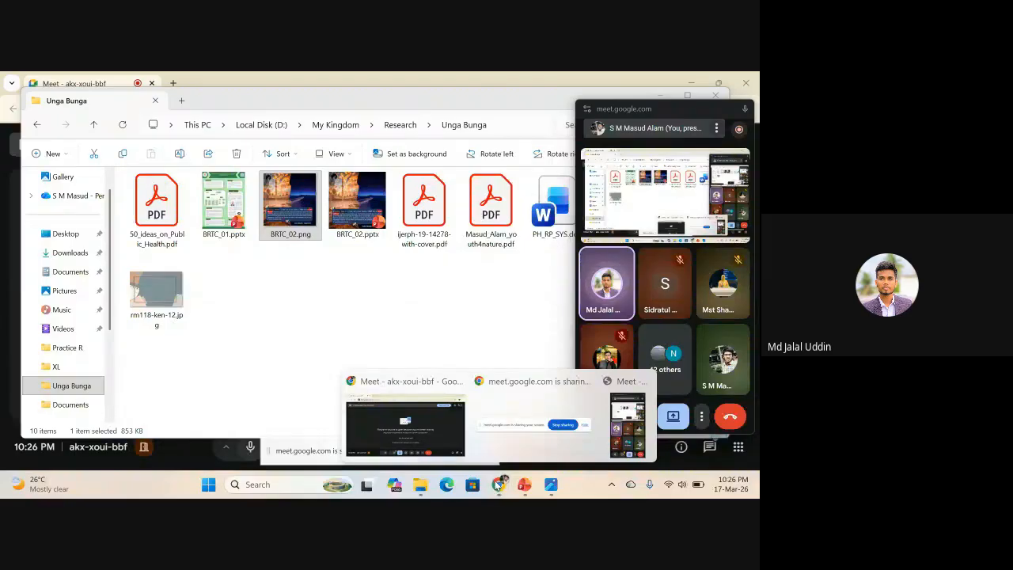
left_click(449, 435)
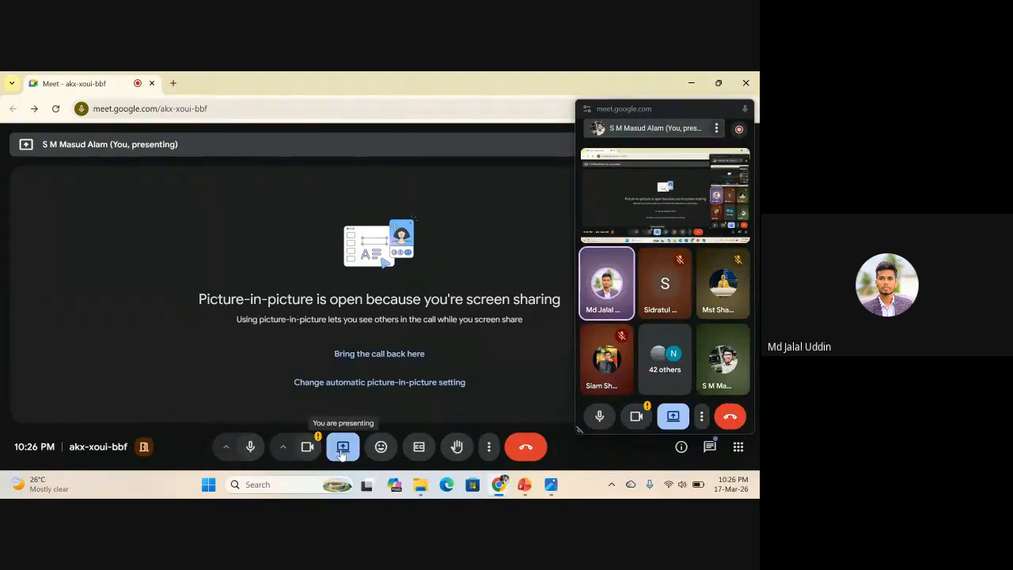
left_click(343, 448)
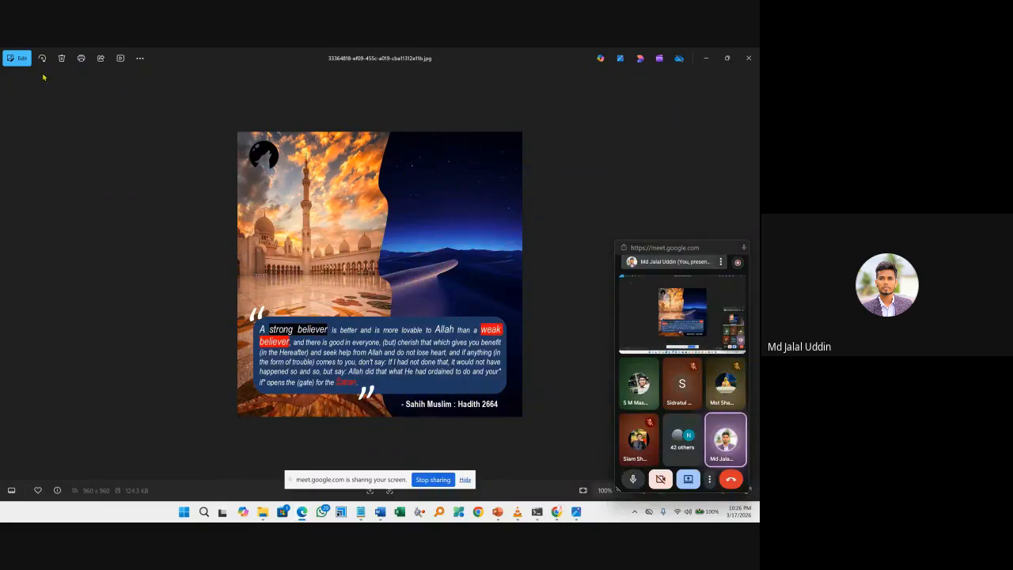
Mark up the poster image with a blue pen tick beside the minaret and a line tracing the wavy divider between the two scenes.
left_click(17, 57)
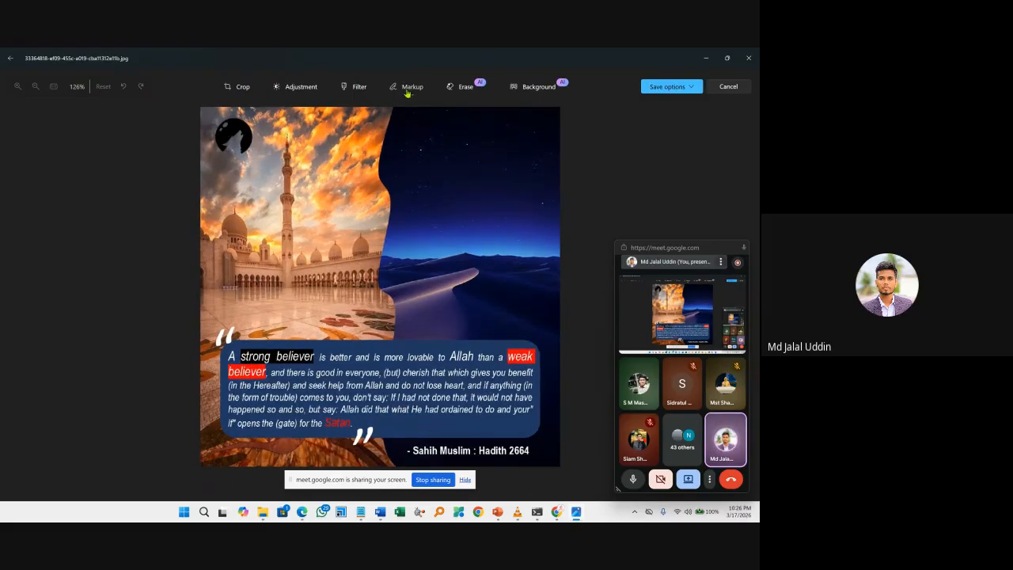
mouse_move(245, 182)
left_mouse_down()
mouse_move(281, 168)
mouse_move(275, 178)
left_mouse_up()
left_click(466, 481)
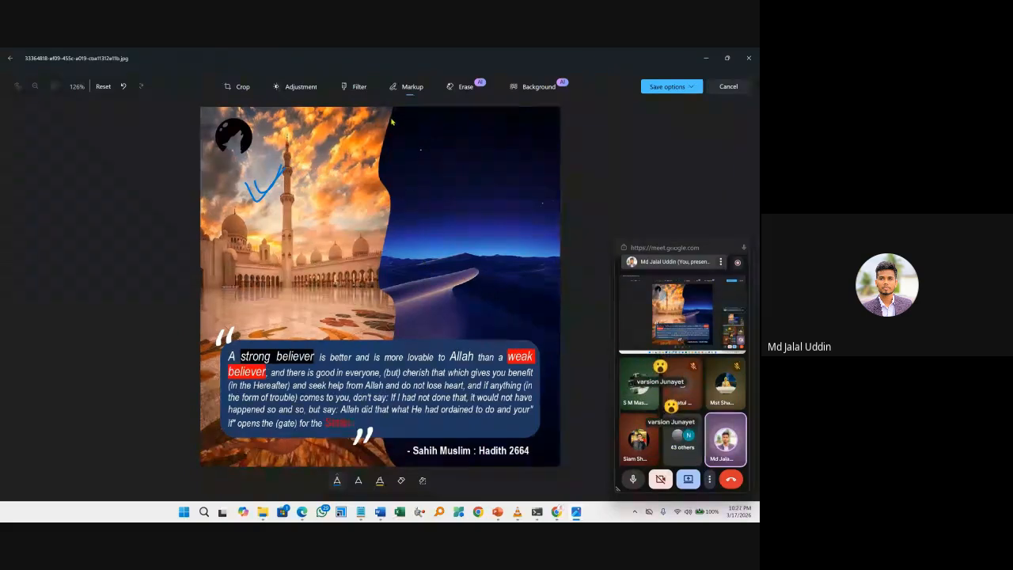
mouse_move(391, 122)
left_mouse_down()
mouse_move(382, 166)
mouse_move(385, 341)
left_mouse_up()
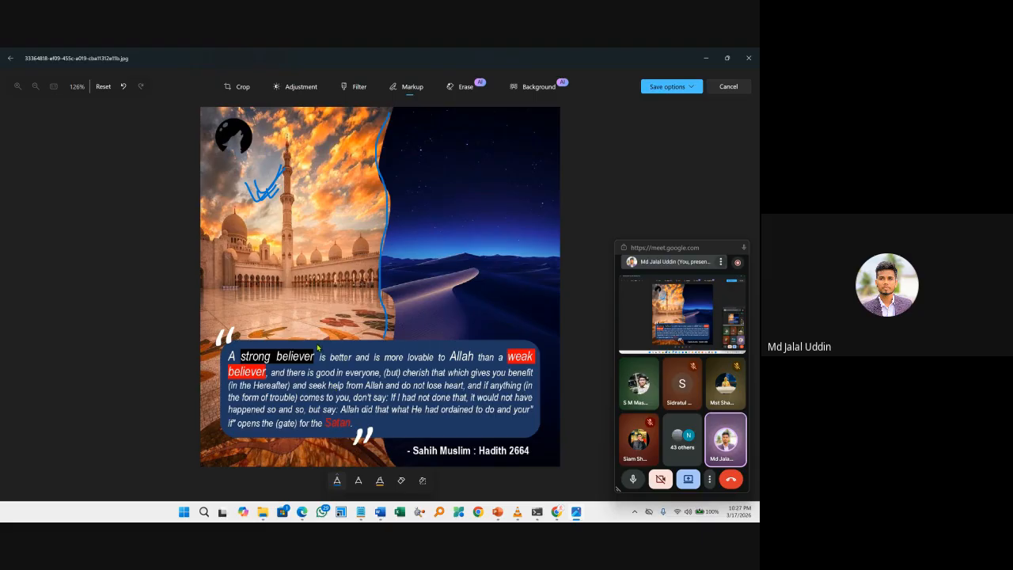
Draw pen marks along the quote box's upper edge and underline the word "Satan" in the quote.
left_click_drag(317, 346, 363, 342)
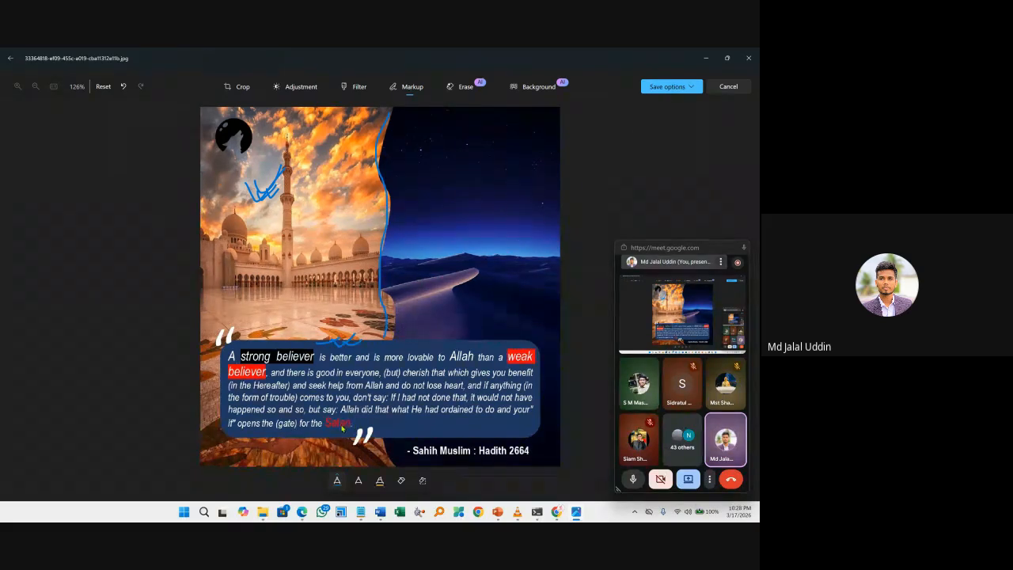
left_click_drag(324, 427, 362, 429)
key("ctrl+z")
left_click_drag(325, 432, 357, 434)
left_click_drag(385, 341, 397, 329)
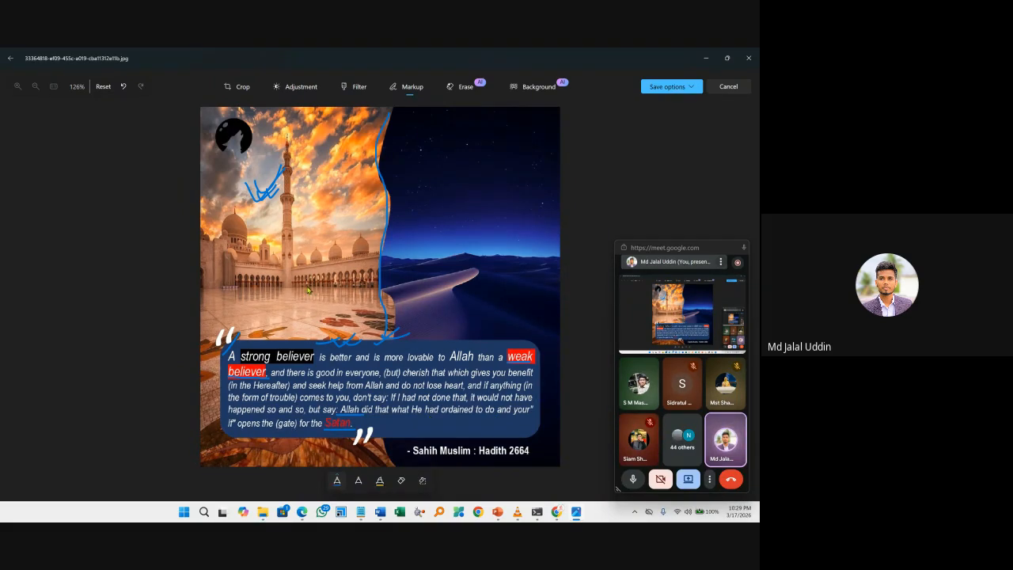
Draw a pen rectangle across the lower part of the divider and a tick just above it.
left_click_drag(310, 286, 432, 277)
mouse_move(315, 287)
left_mouse_down()
mouse_move(344, 302)
mouse_move(412, 296)
mouse_move(427, 278)
left_mouse_up()
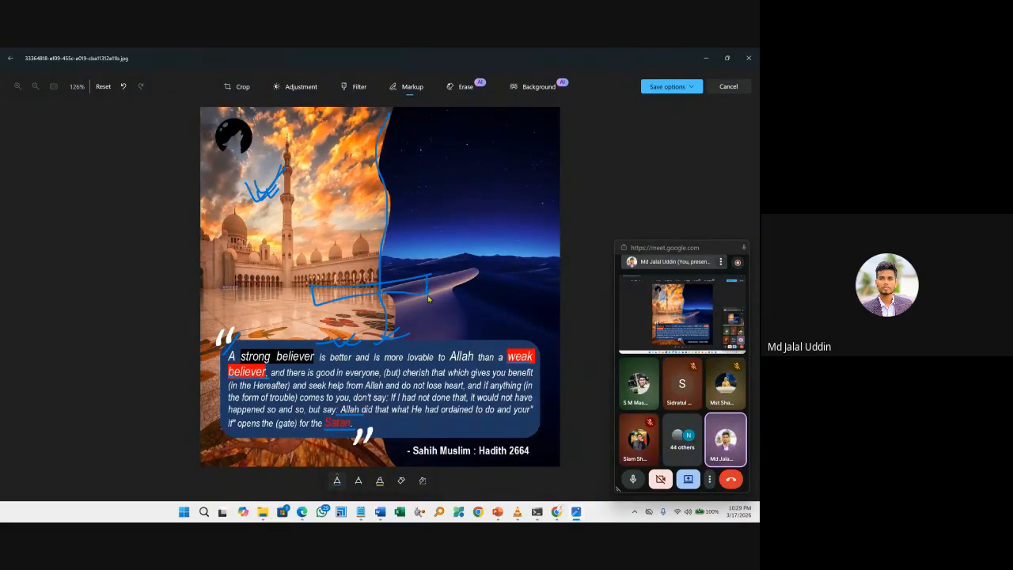
left_click_drag(355, 253, 391, 242)
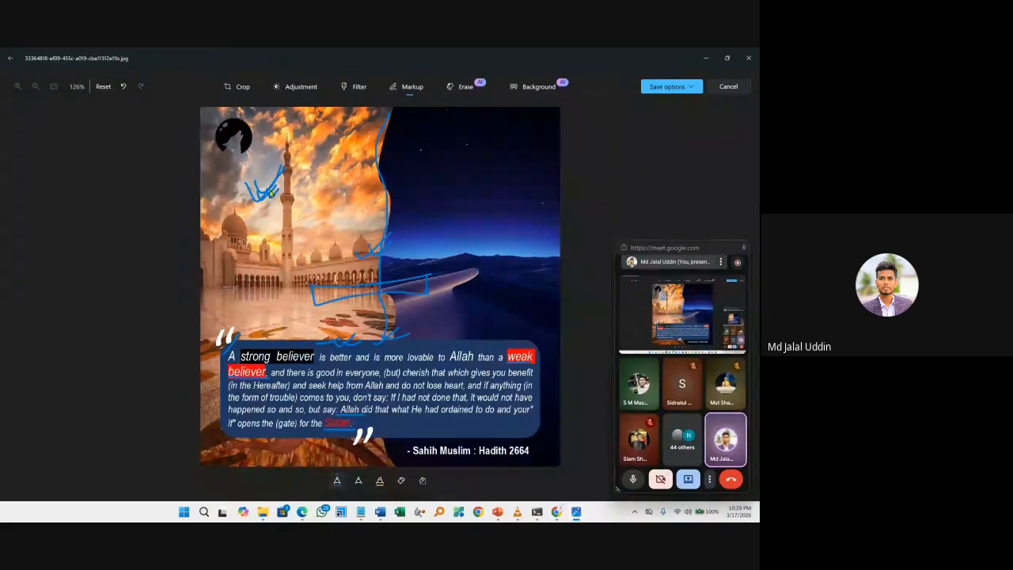
Draw two pen boxes over the sky around the minaret, the lower one reaching the divider.
left_click_drag(228, 170, 330, 171)
mouse_move(230, 178)
left_mouse_down()
mouse_move(270, 189)
mouse_move(323, 167)
left_mouse_up()
left_click_drag(291, 195, 408, 203)
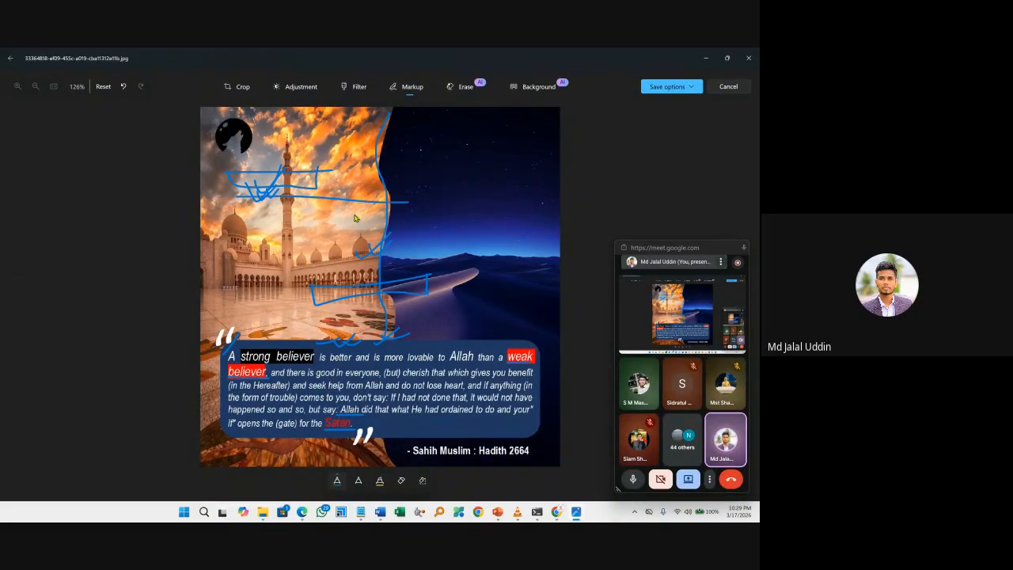
mouse_move(242, 201)
left_mouse_down()
mouse_move(381, 225)
mouse_move(386, 192)
left_mouse_up()
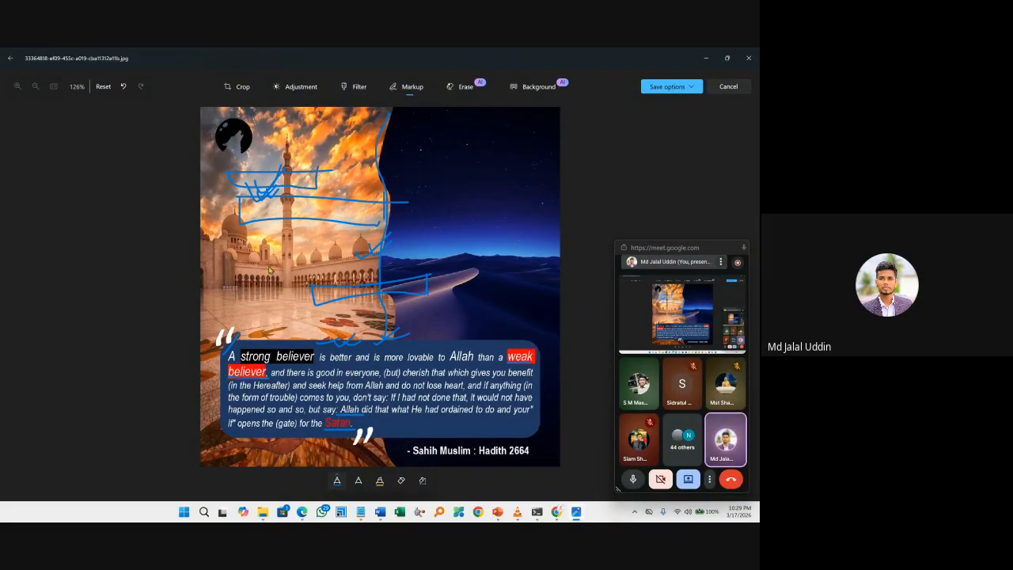
Draw a short line over the mosque, a slanted stroke below the logo and two long horizontal lines across both scenes.
left_click_drag(247, 242, 349, 241)
left_click_drag(243, 137, 214, 264)
left_click_drag(216, 173, 547, 185)
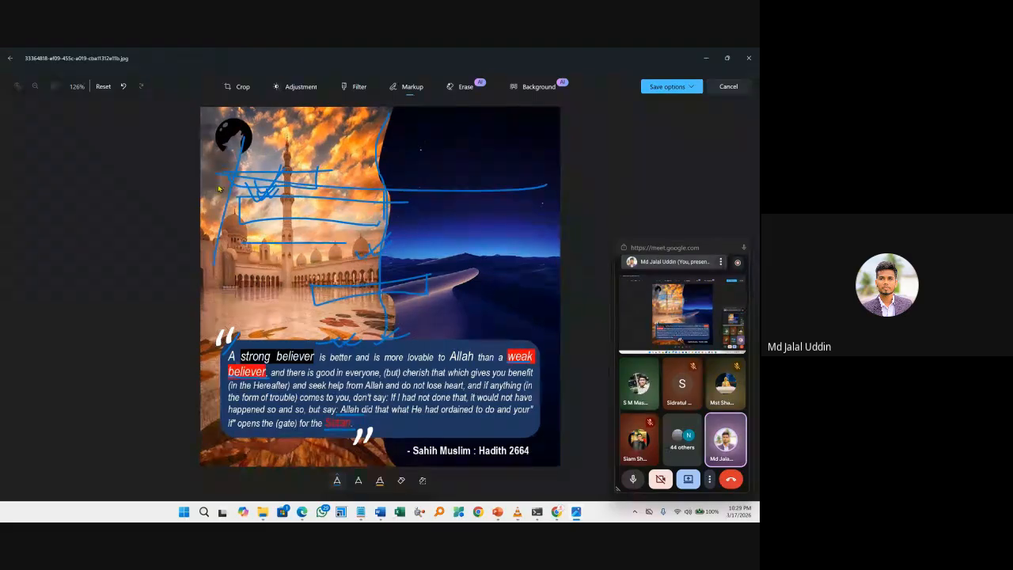
left_click_drag(244, 188, 562, 203)
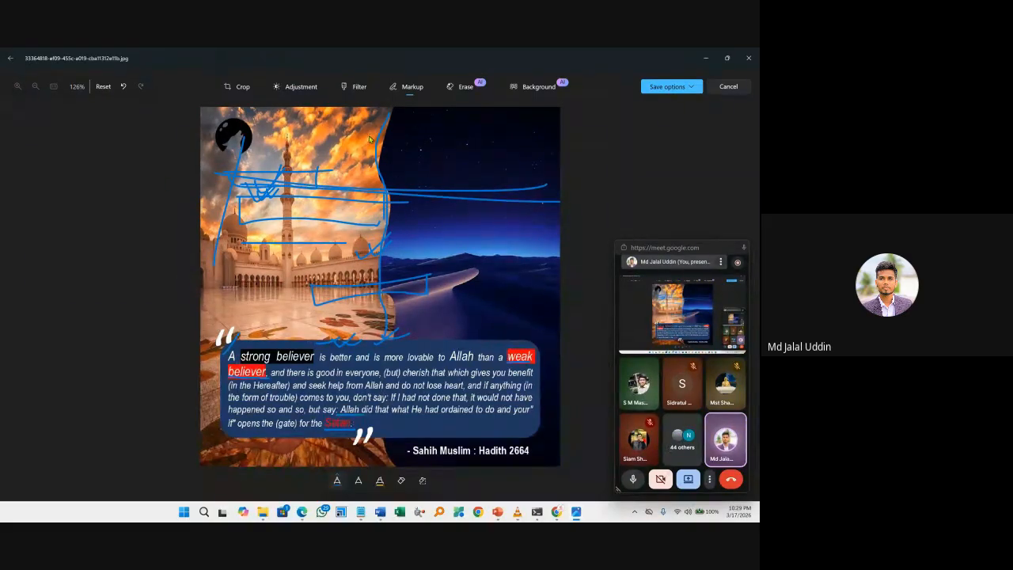
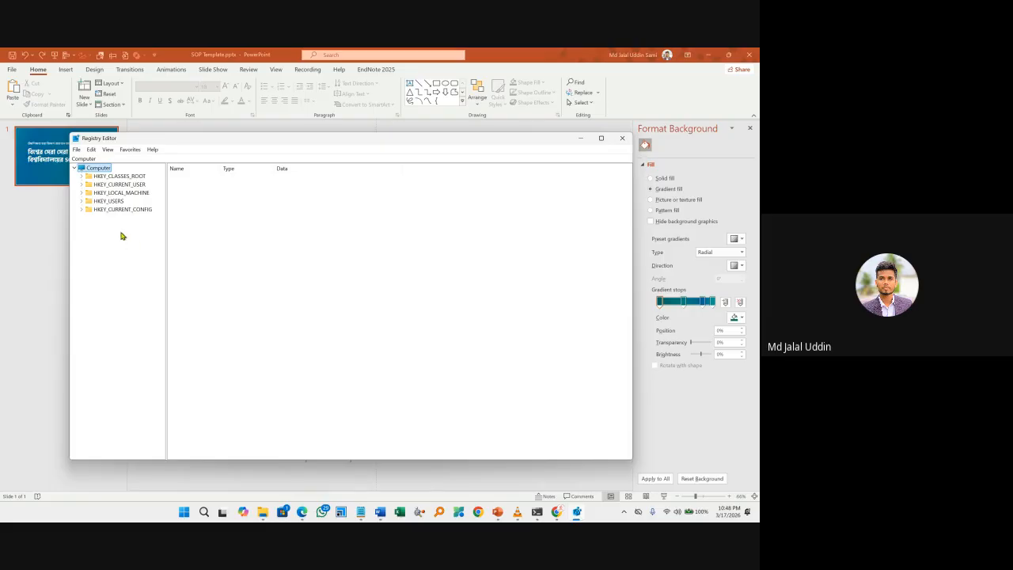
Reposition the Registry Editor window, then expand HKEY_CURRENT_USER\Software and widen the key tree to show full names.
left_click_drag(304, 143, 319, 151)
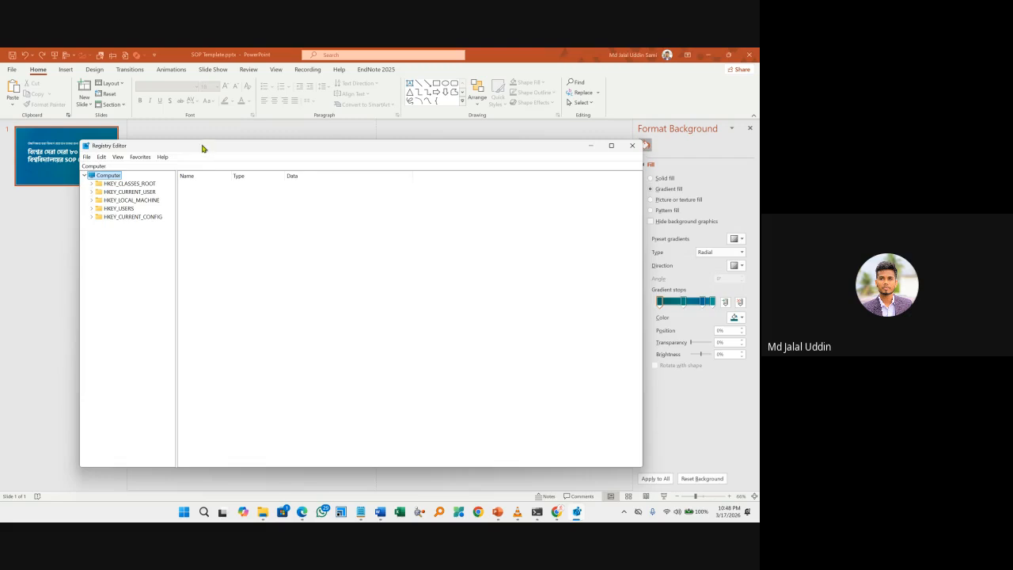
left_click_drag(202, 148, 199, 145)
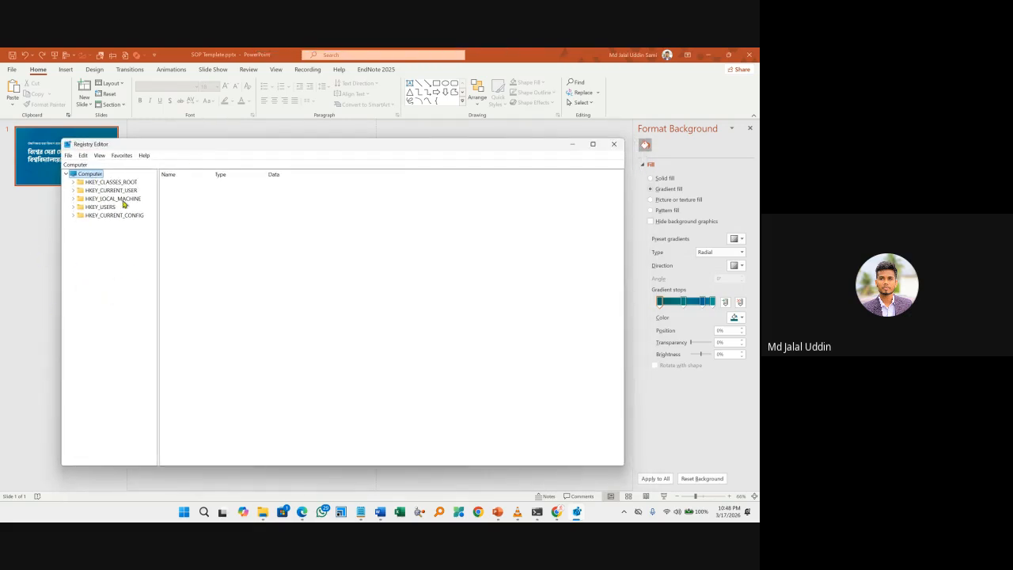
left_click(73, 191)
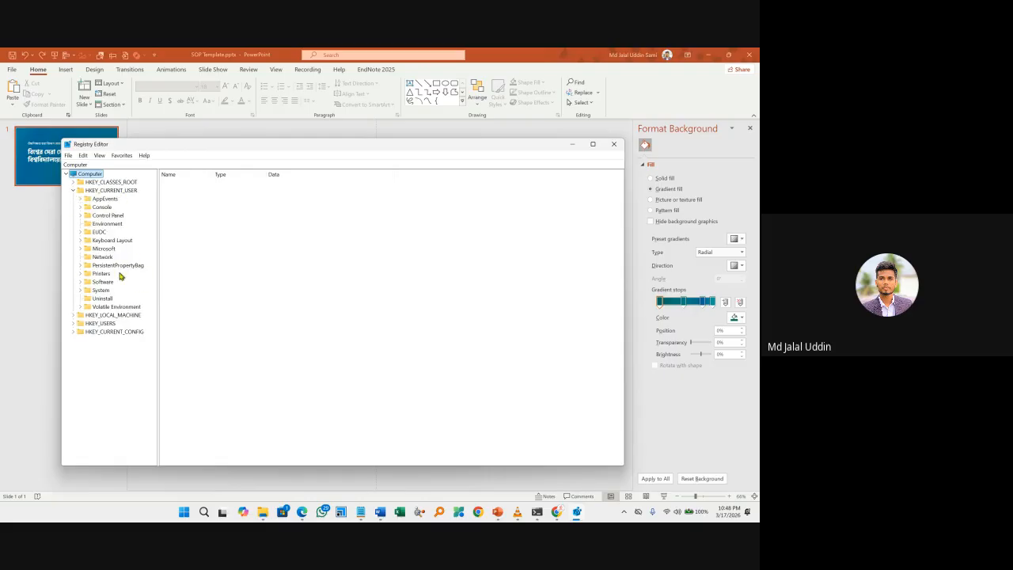
left_click(81, 283)
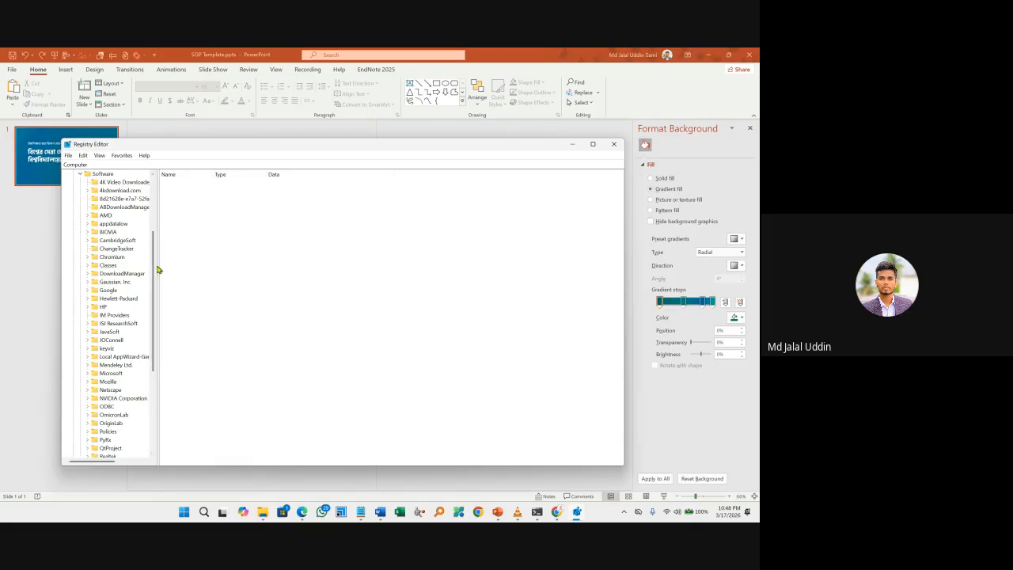
left_click_drag(156, 267, 267, 282)
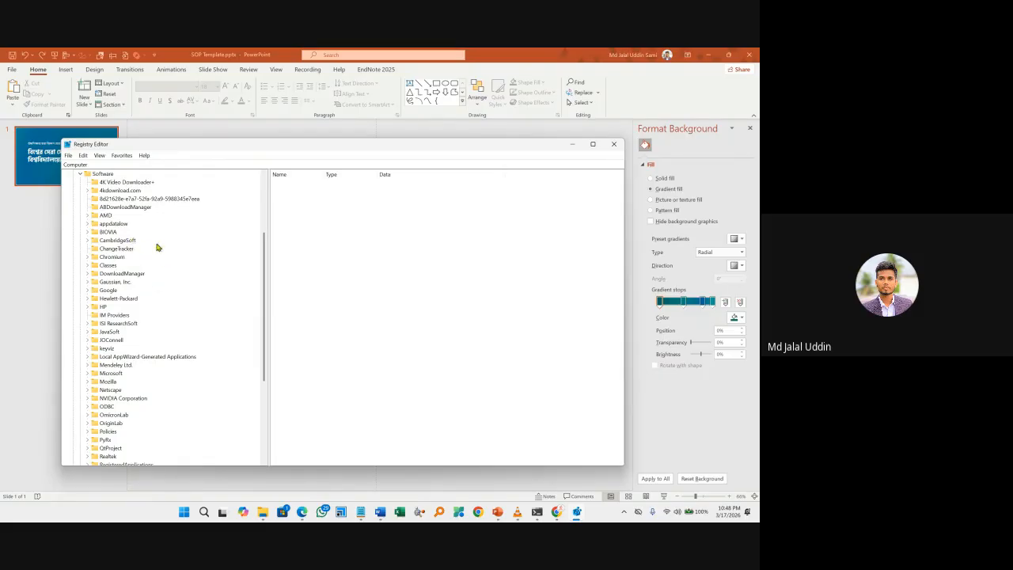
Expand the Microsoft key under Software and its Office subkey.
scroll(141, 222, "up", 2)
scroll(135, 237, "down", 4)
scroll(104, 289, "down", 1)
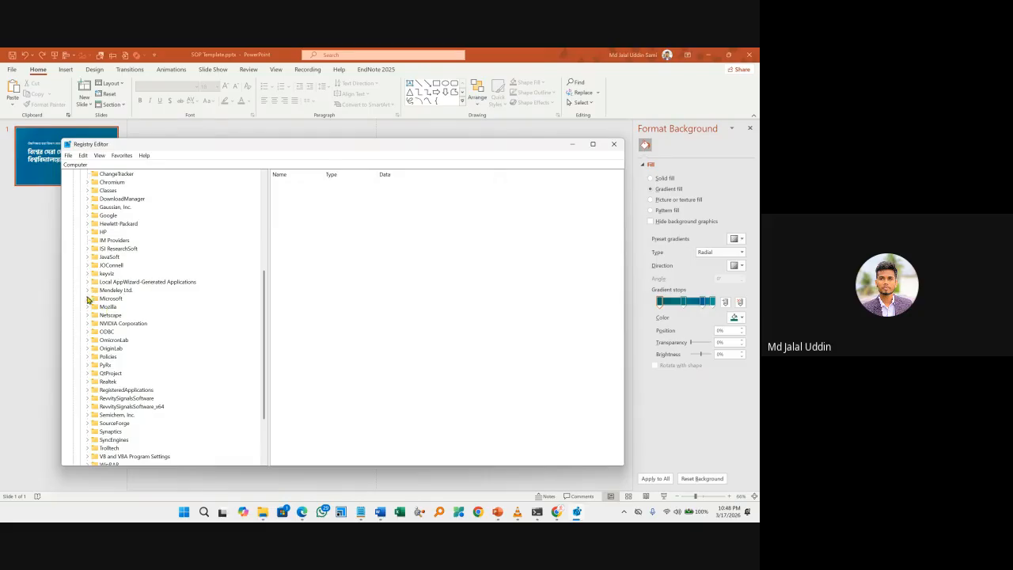
left_click(88, 299)
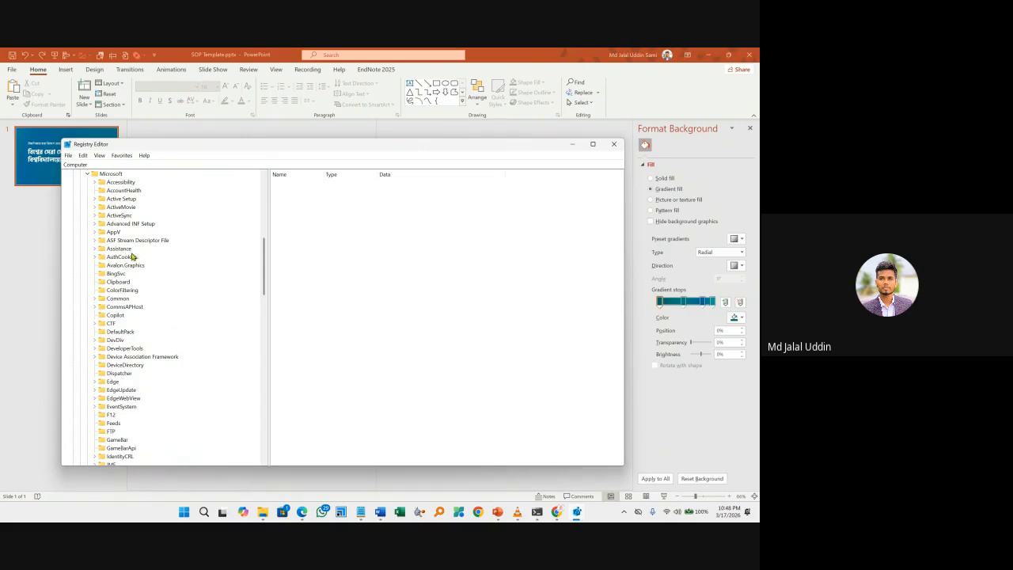
scroll(143, 340, "down", 1)
scroll(143, 340, "down", 12)
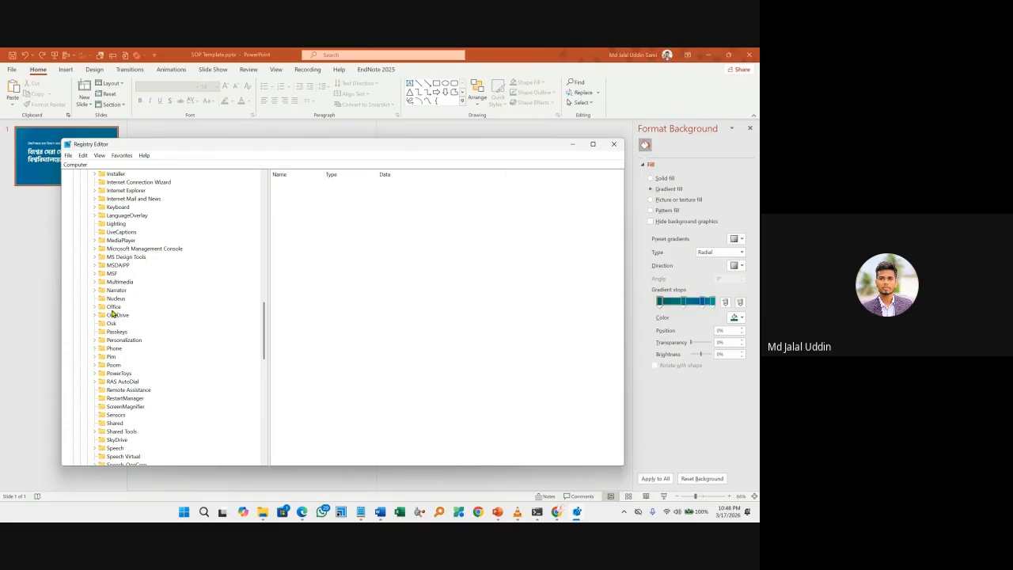
left_click(94, 306)
scroll(178, 314, "down", 1)
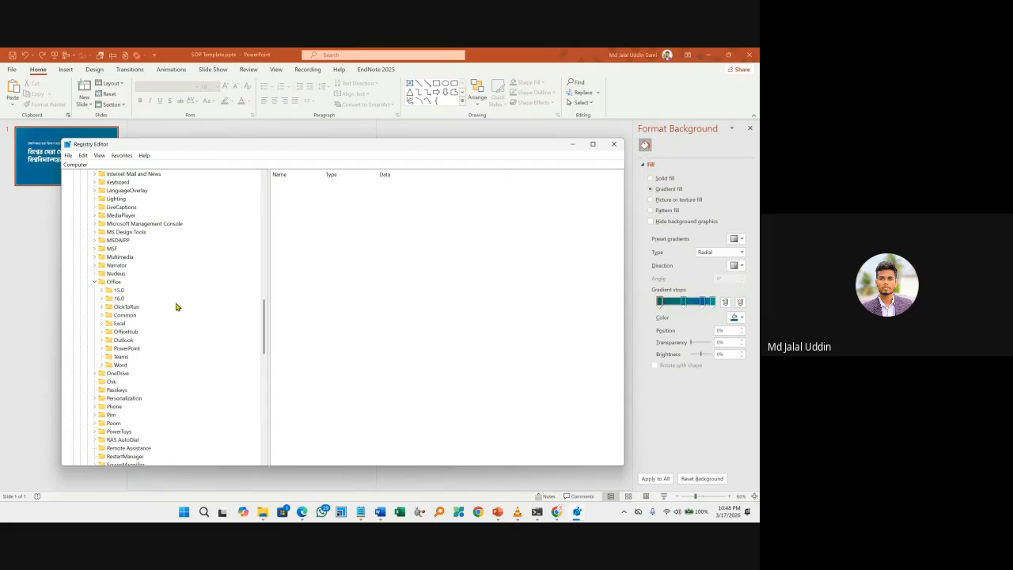
Expand the 16.0 and PowerPoint keys under Office and select PowerPoint's Options key.
left_click(102, 299)
scroll(143, 319, "down", 1)
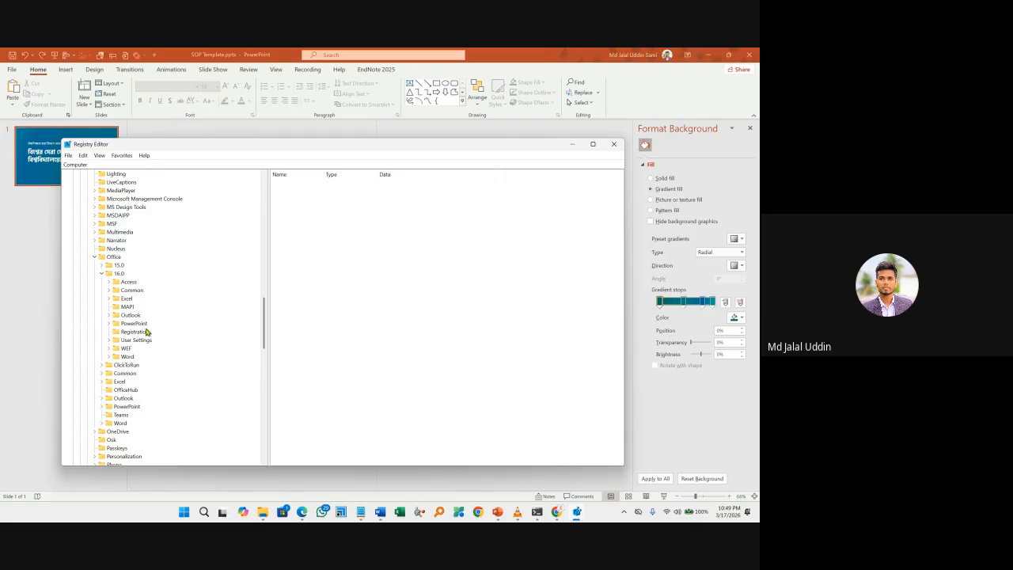
left_click(109, 323)
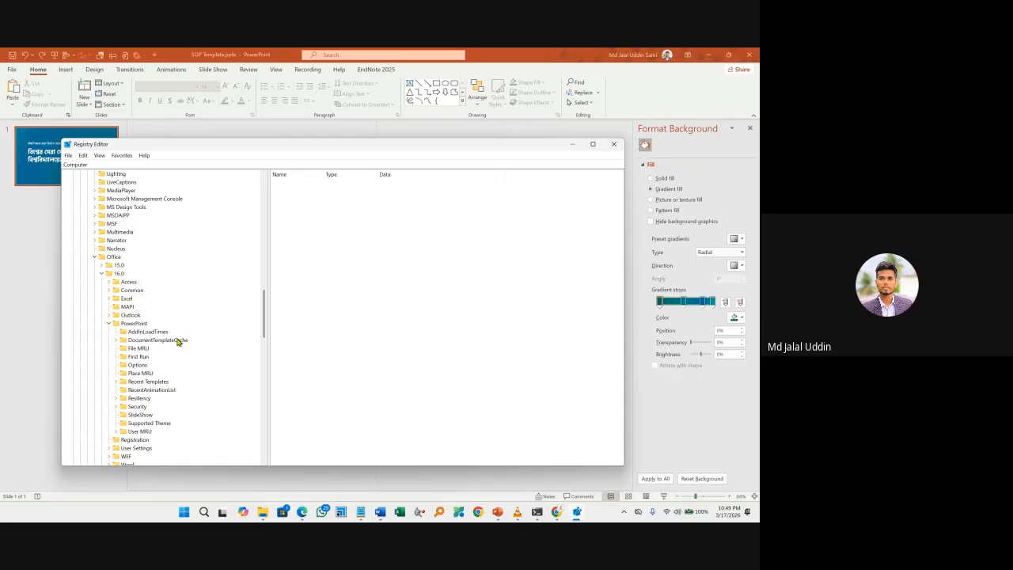
left_click(134, 365)
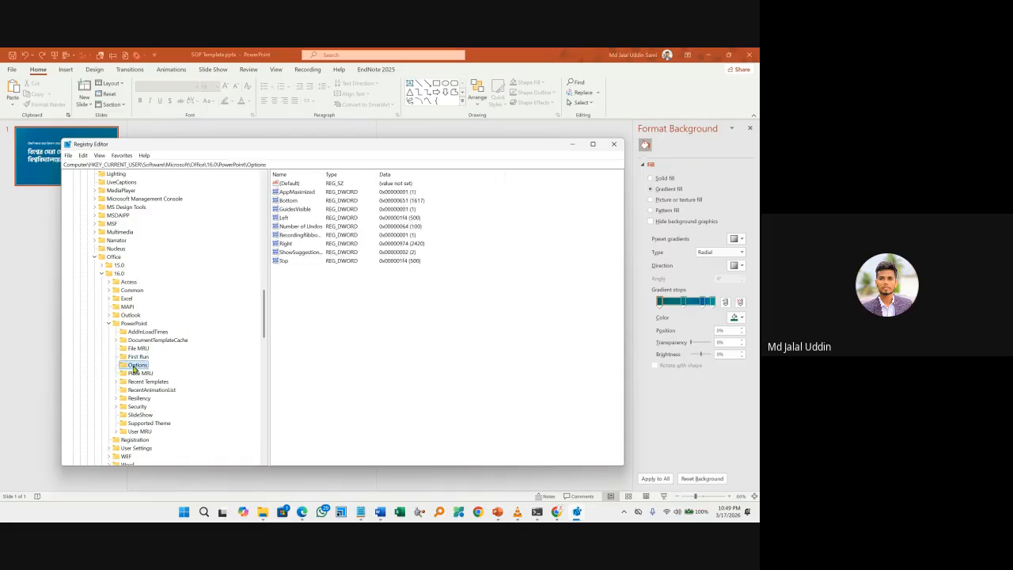
left_click(311, 306)
scroll(124, 261, "up", 15)
scroll(131, 273, "down", 15)
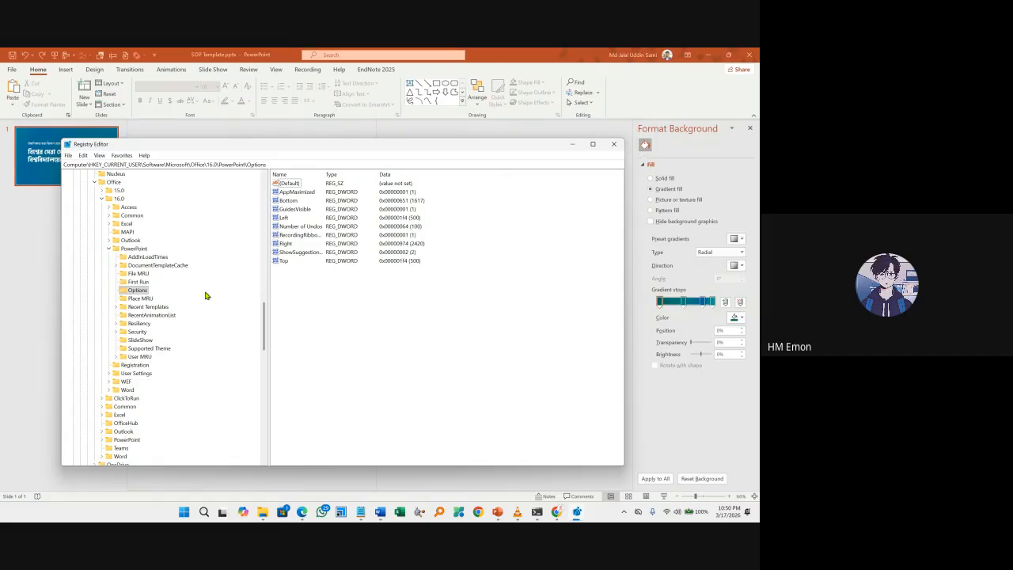
Create a DWORD (32-bit) value named ExportBitmapResolution in PowerPoint's Options key.
right_click(325, 305)
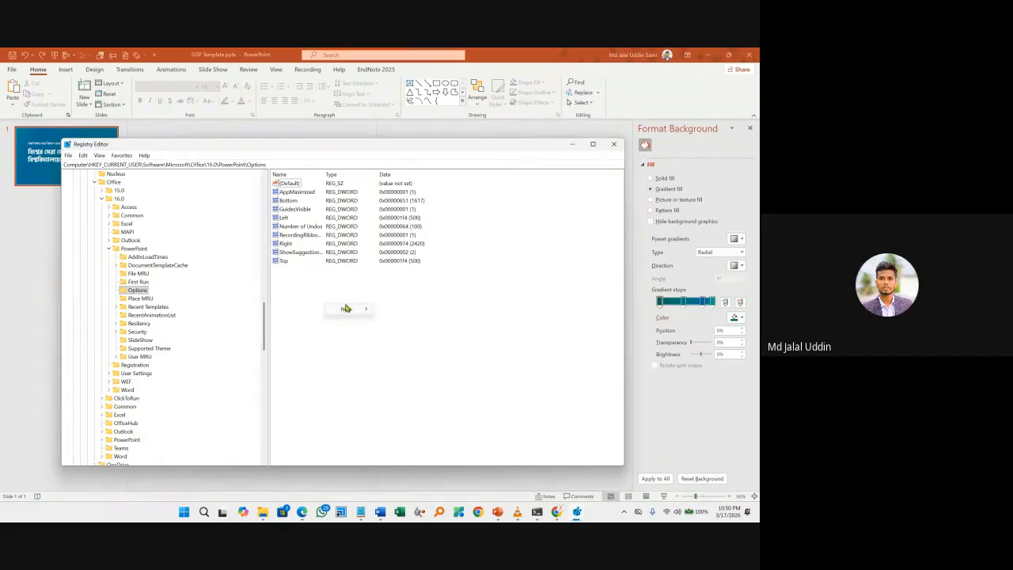
mouse_move(346, 308)
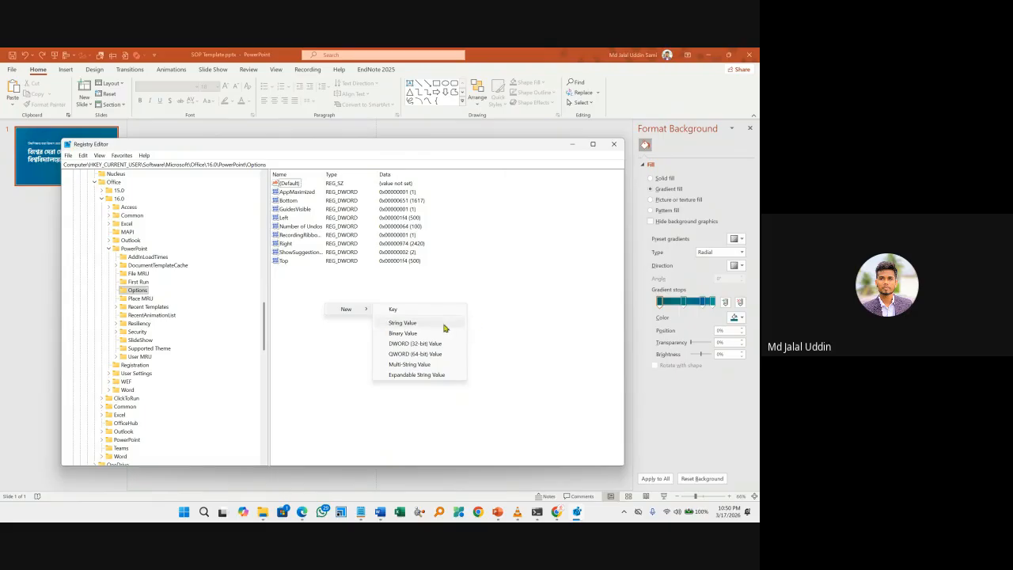
left_click(425, 341)
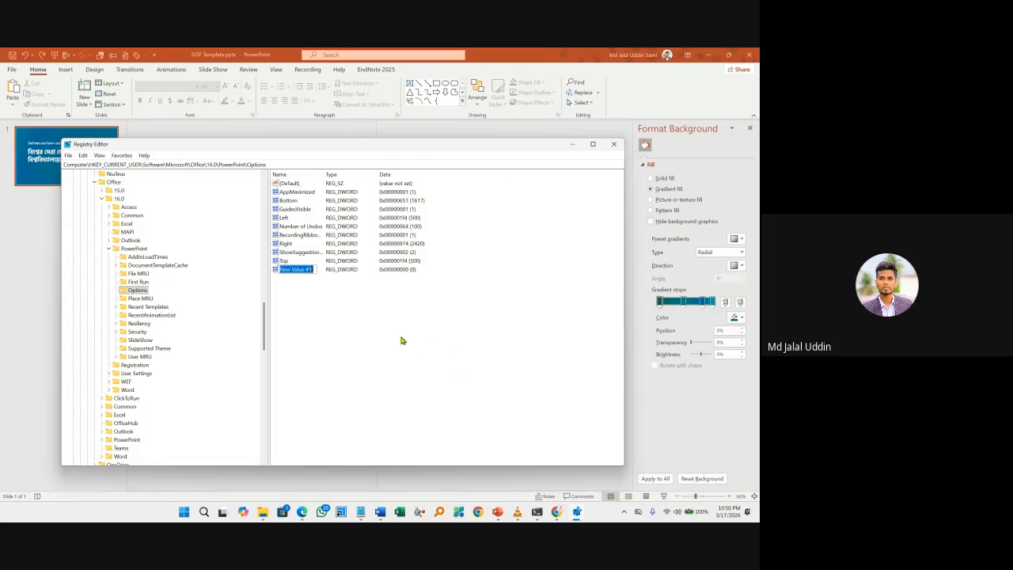
key("BackSpace")
type("ExportBitmap")
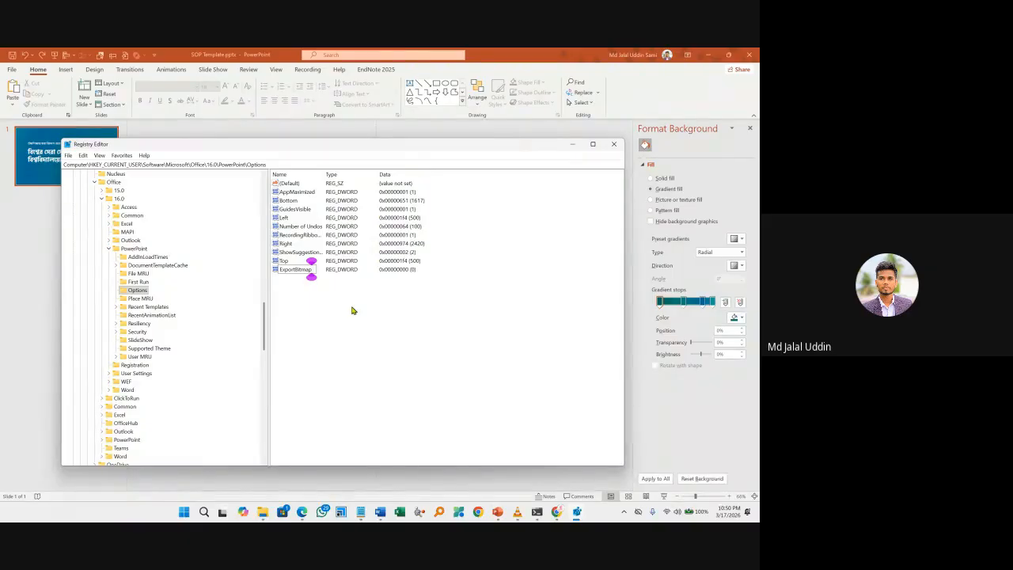
type("Resolution")
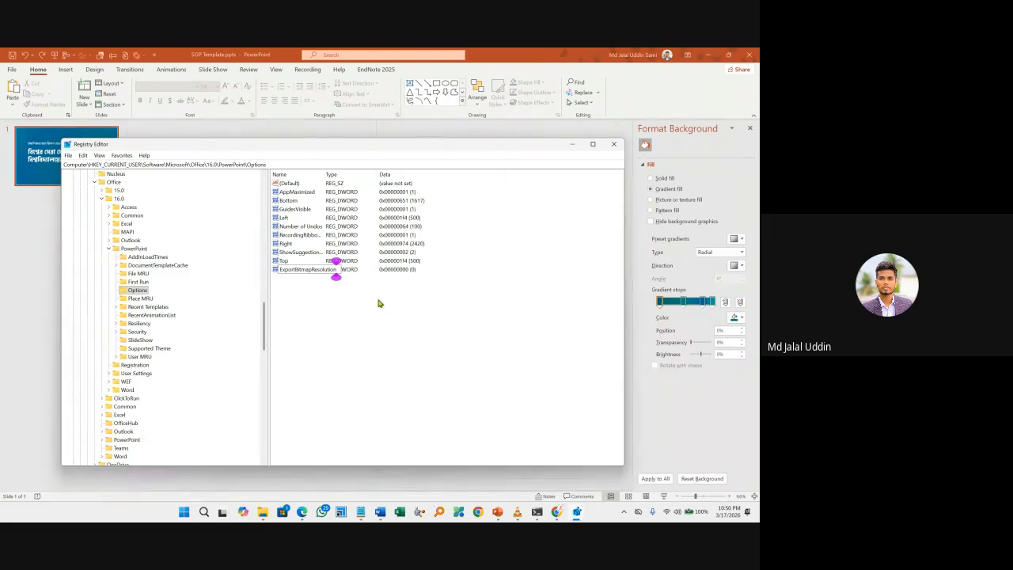
key("Return")
Set the ExportBitmapResolution value data to decimal 300 and close the Registry Editor.
double_click(305, 271)
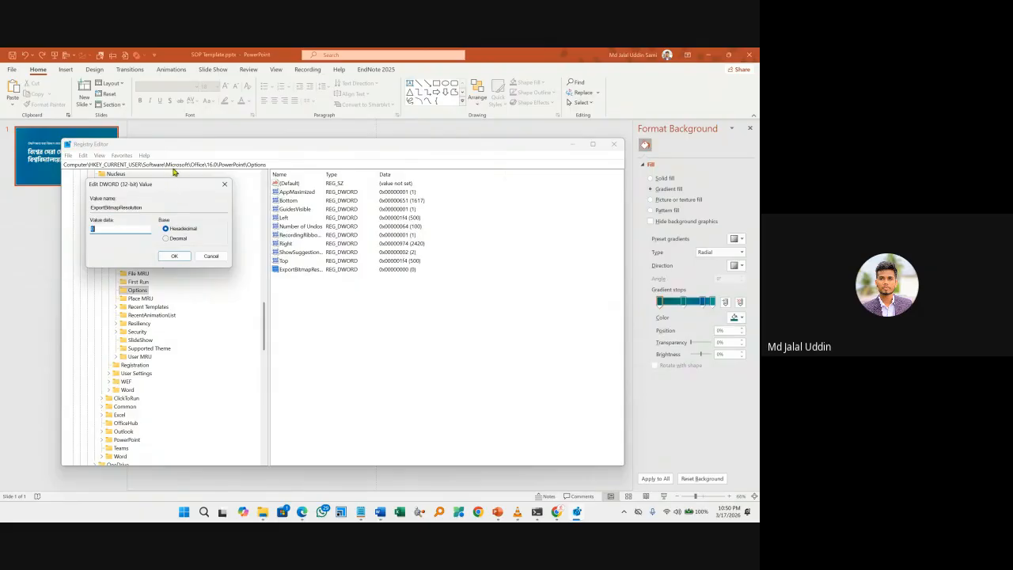
left_click_drag(179, 189, 210, 190)
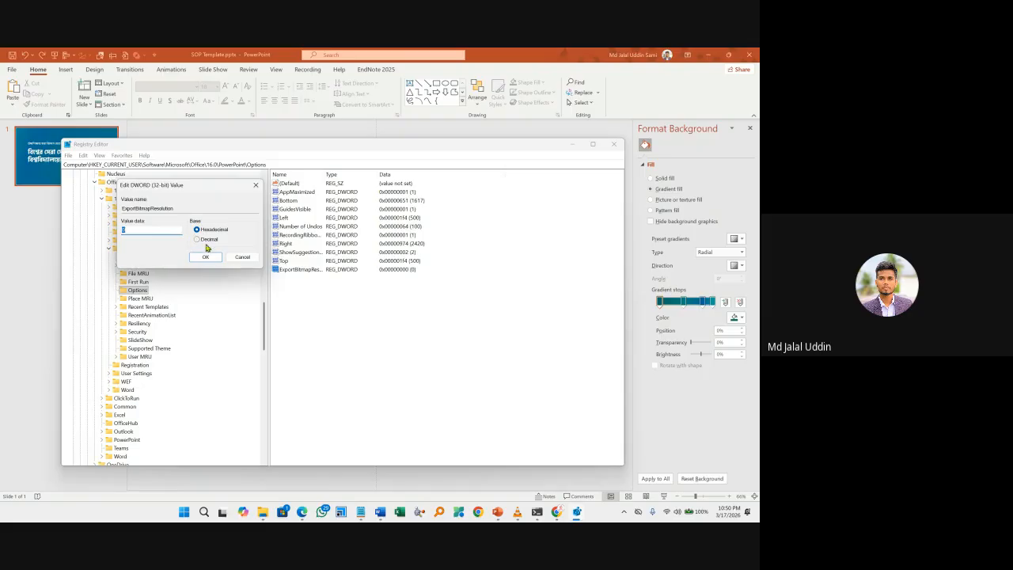
left_click(196, 240)
left_click(160, 230)
key("BackSpace")
type("300")
left_click(208, 257)
scroll(161, 333, "up", 3)
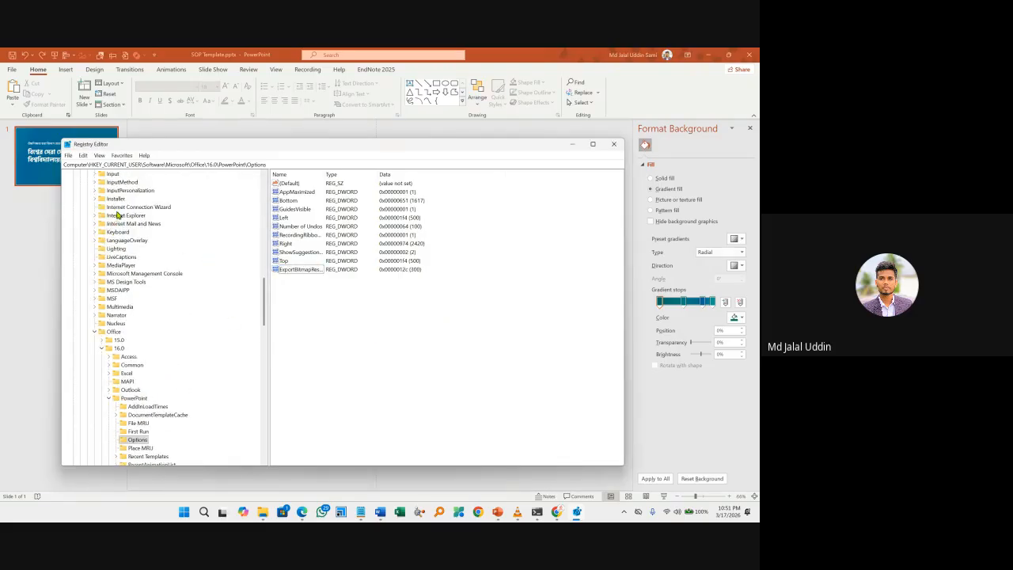
left_click(613, 143)
Save the presentation, close it and reopen SOP Template.pptx from the recent files.
left_click(230, 142)
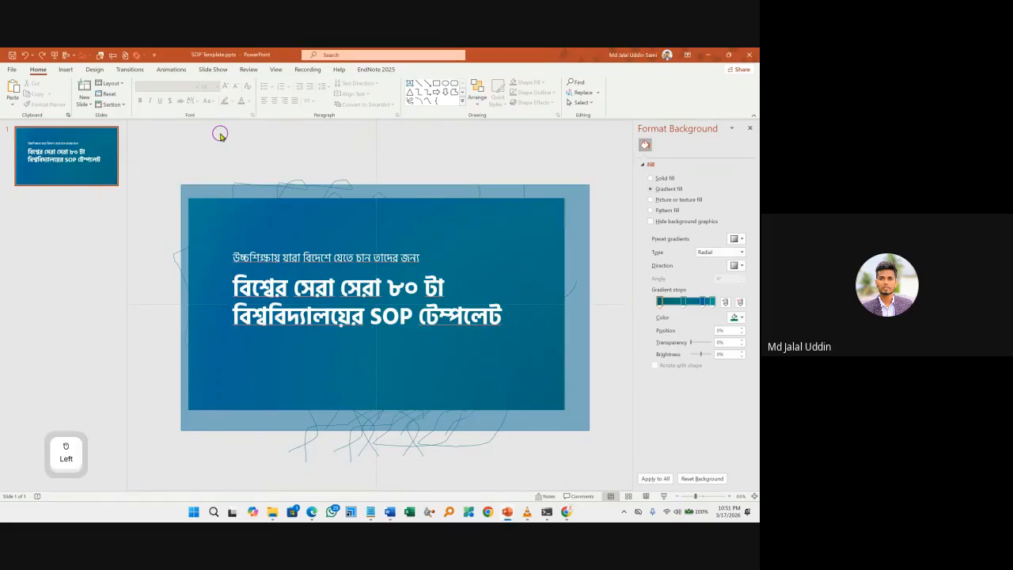
key("ctrl+s")
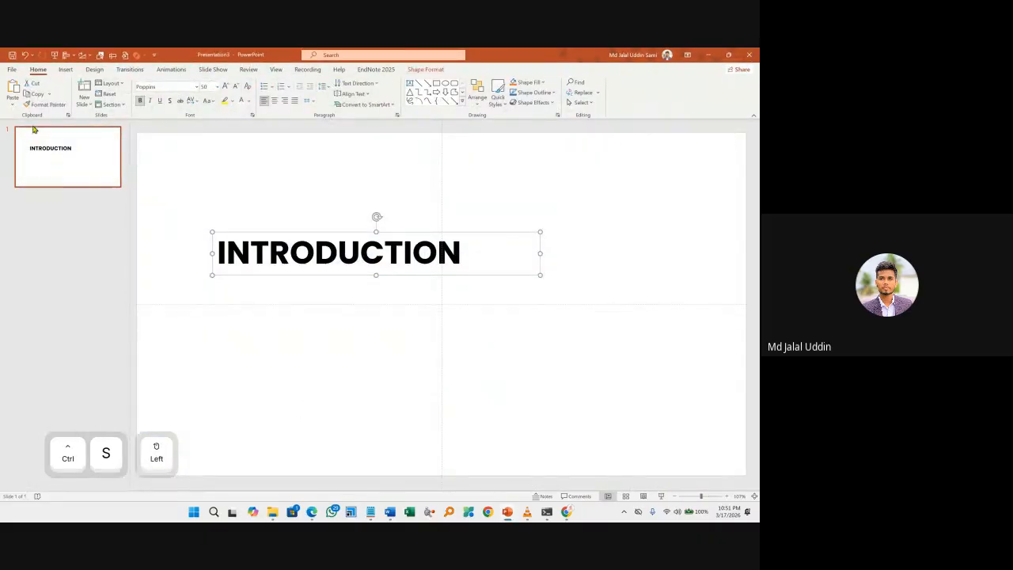
left_click(12, 69)
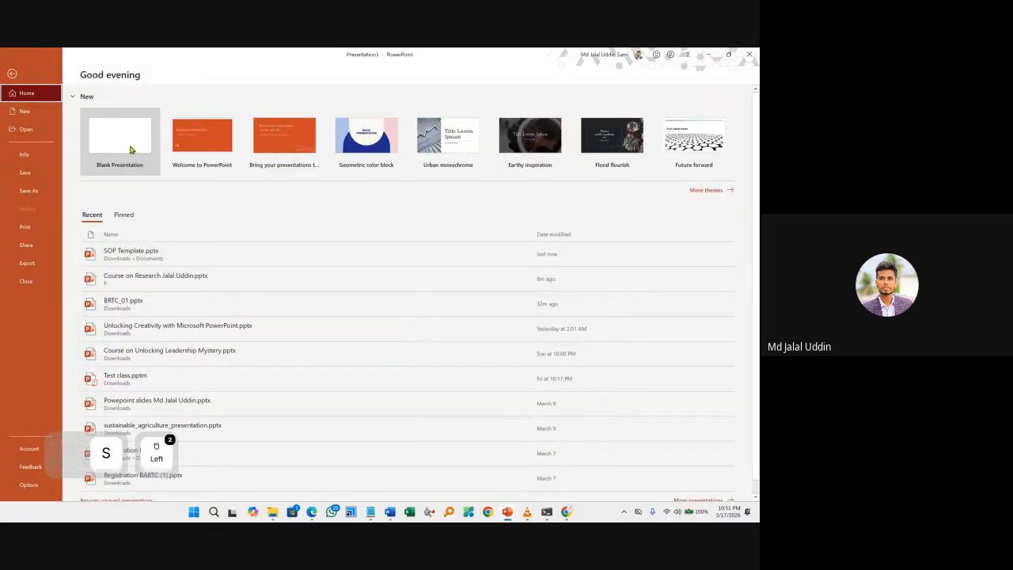
left_click(151, 253)
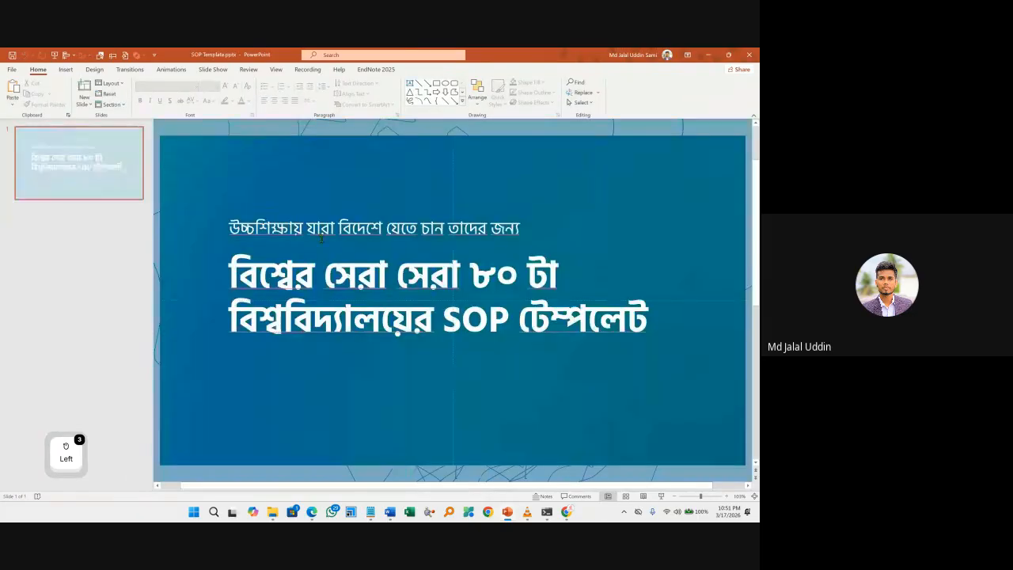
Save a copy of the slide as a PNG image named "SOP Template 300dpi.png" in the Documents folder under Downloads.
key("ctrl+shift+s")
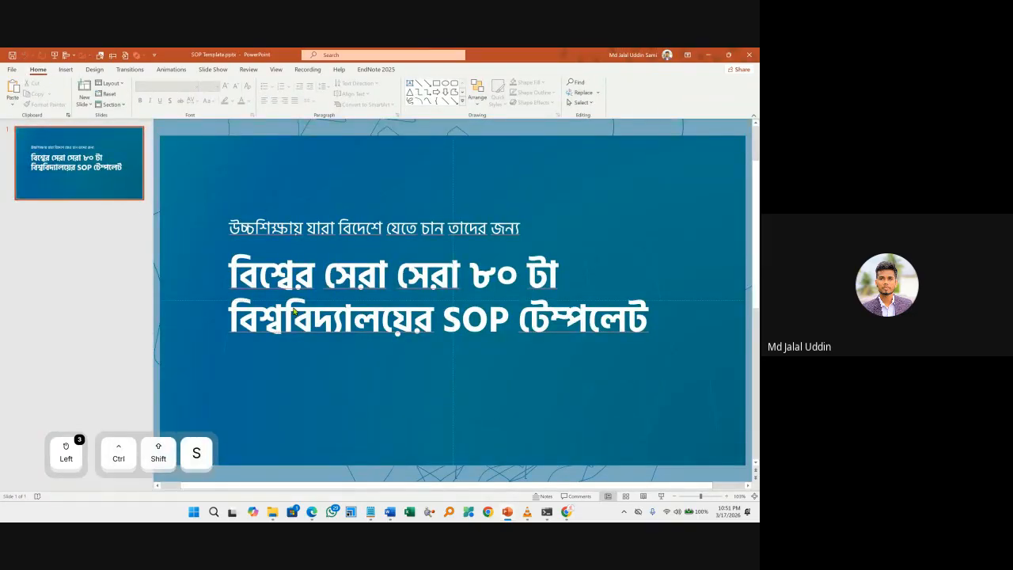
left_click(130, 229)
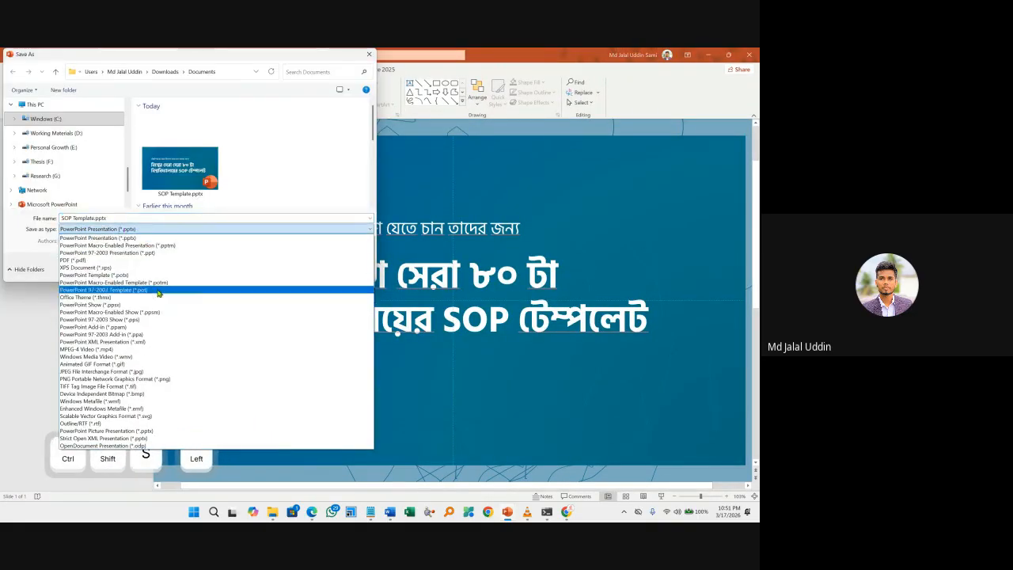
left_click(166, 378)
left_click(95, 217)
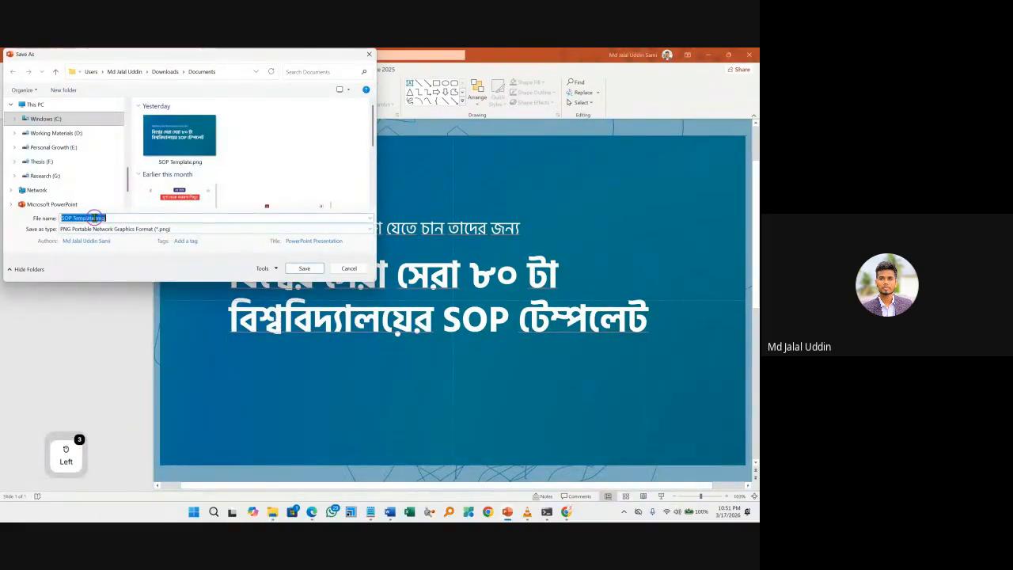
left_click(94, 218)
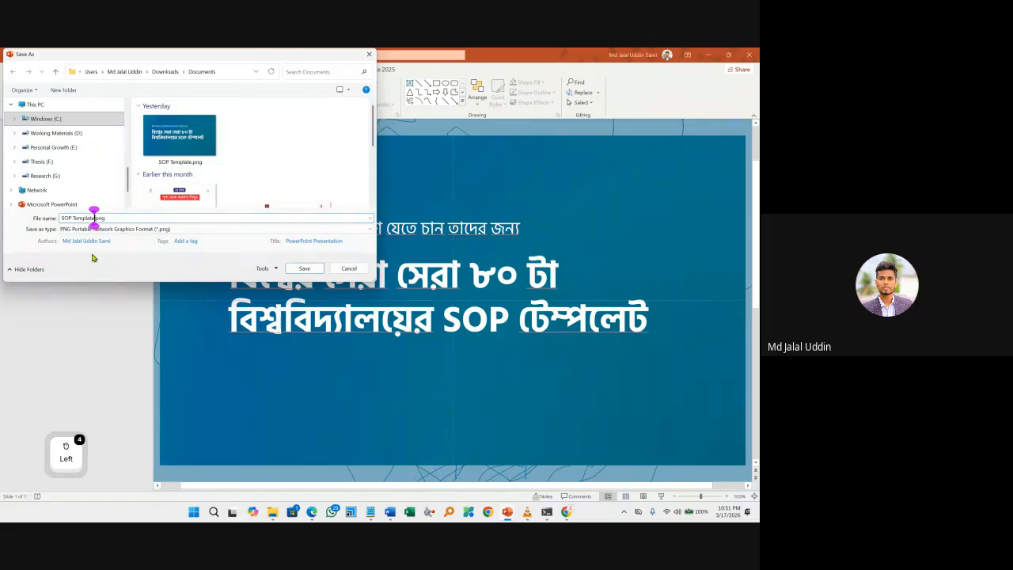
type("300")
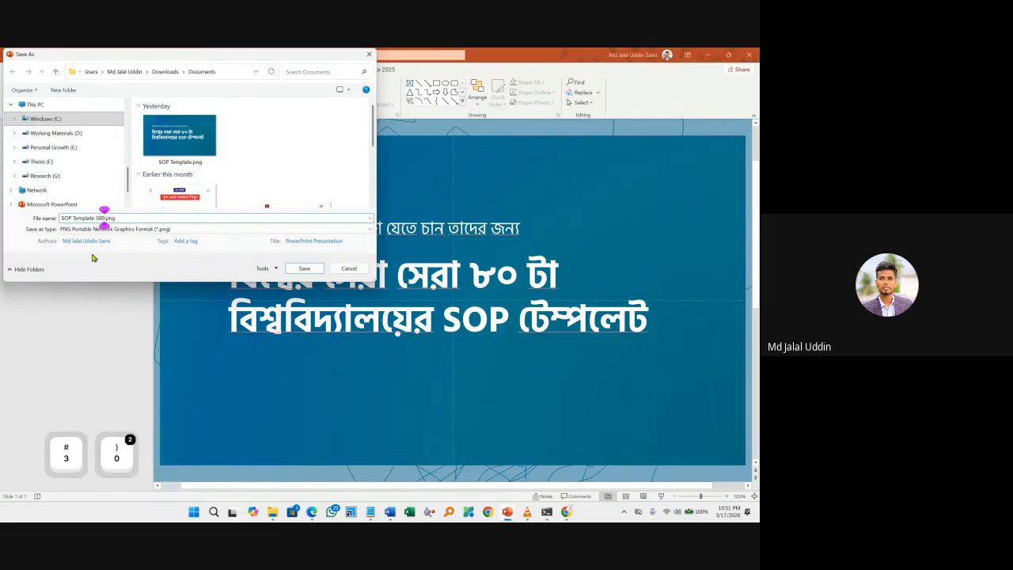
type("dip")
key("BackSpace")
key("BackSpace")
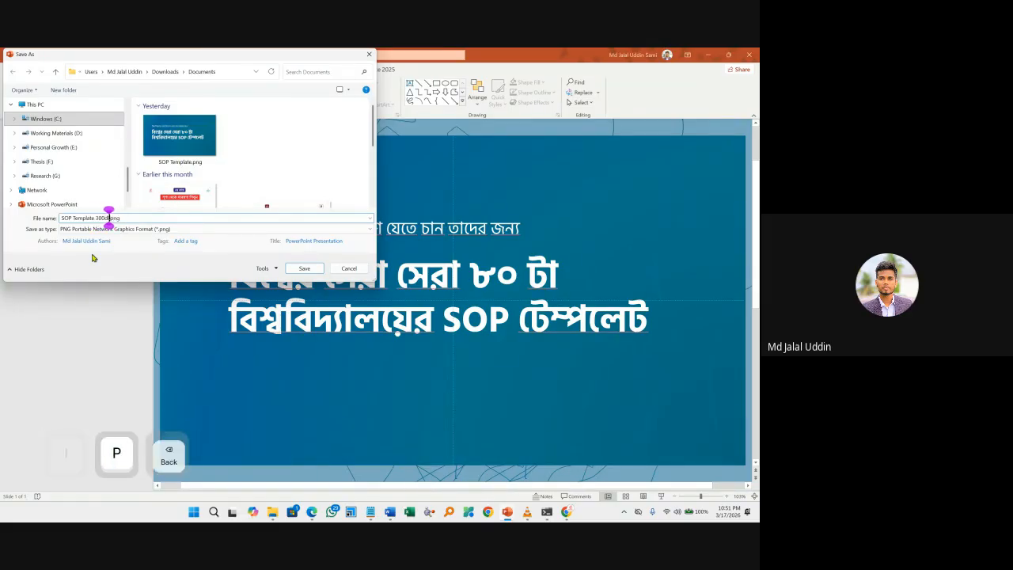
type("pi")
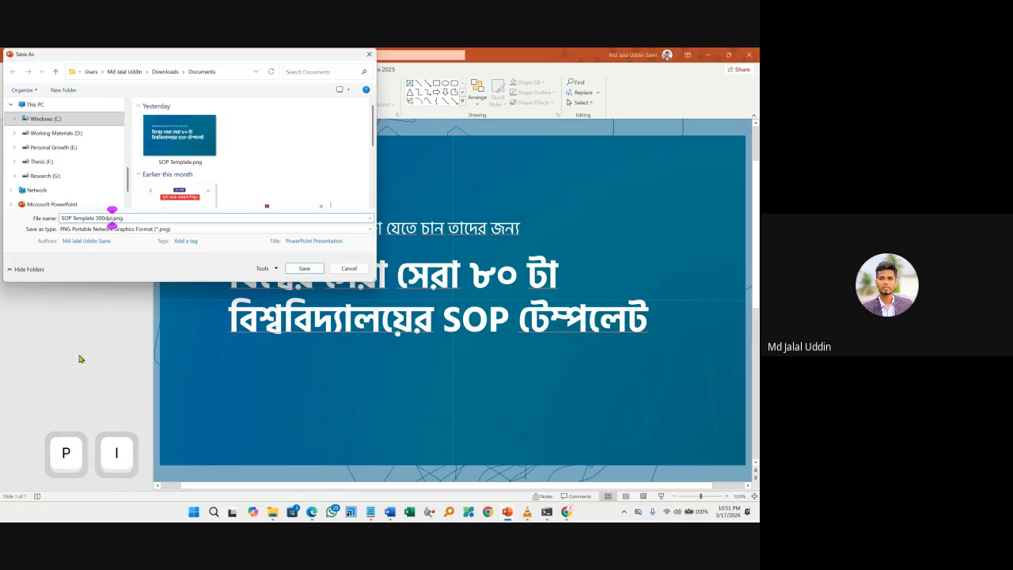
left_click(303, 268)
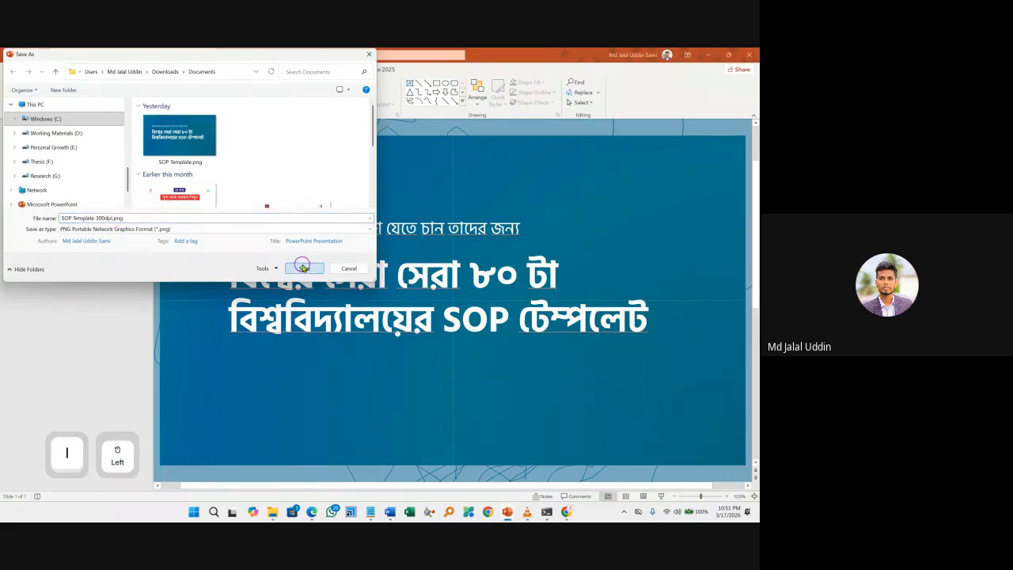
left_click(383, 303)
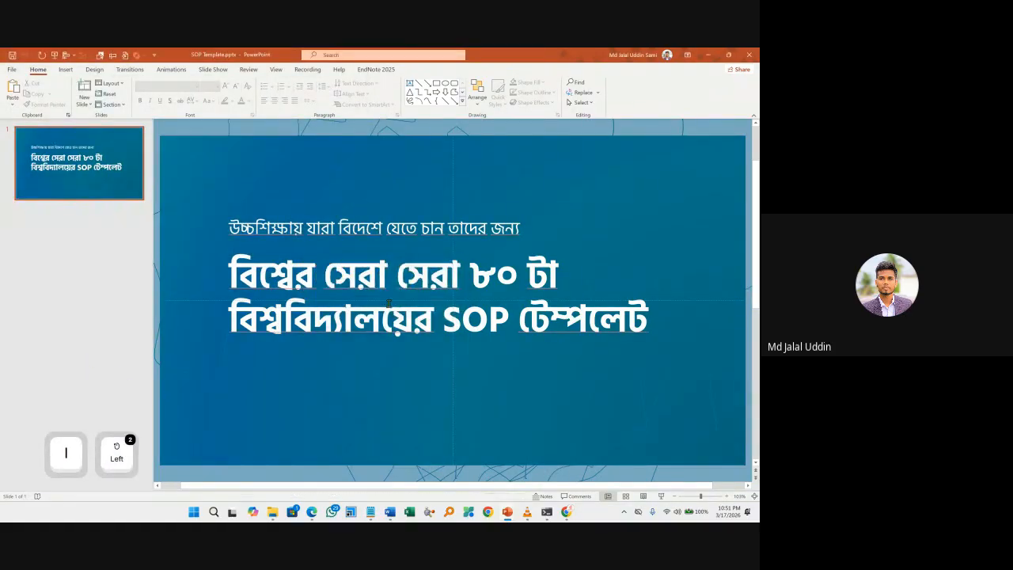
Switch to File Explorer and open the Documents folder inside Downloads in a new tab.
left_click(272, 512)
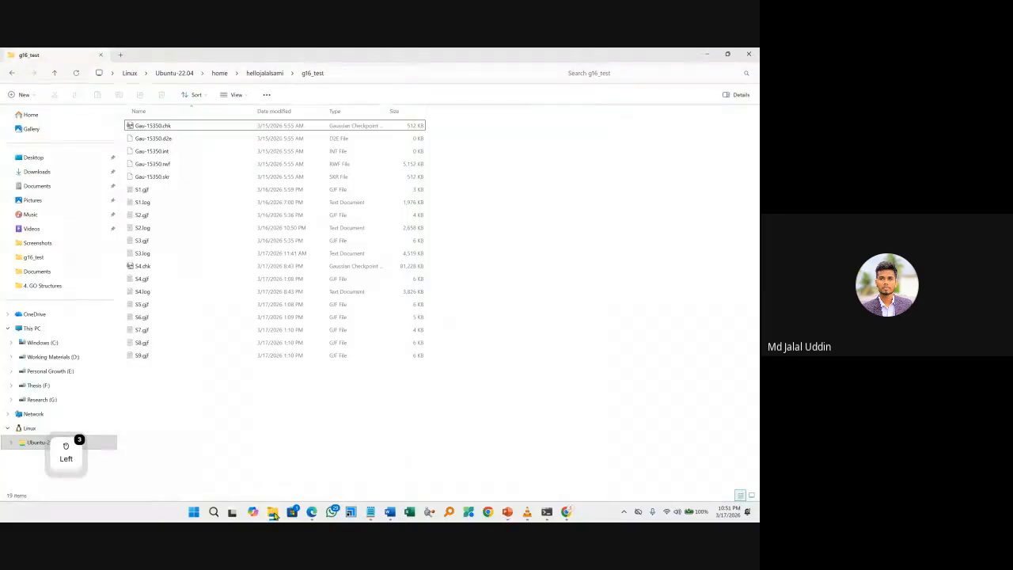
scroll(42, 167, "down", 1)
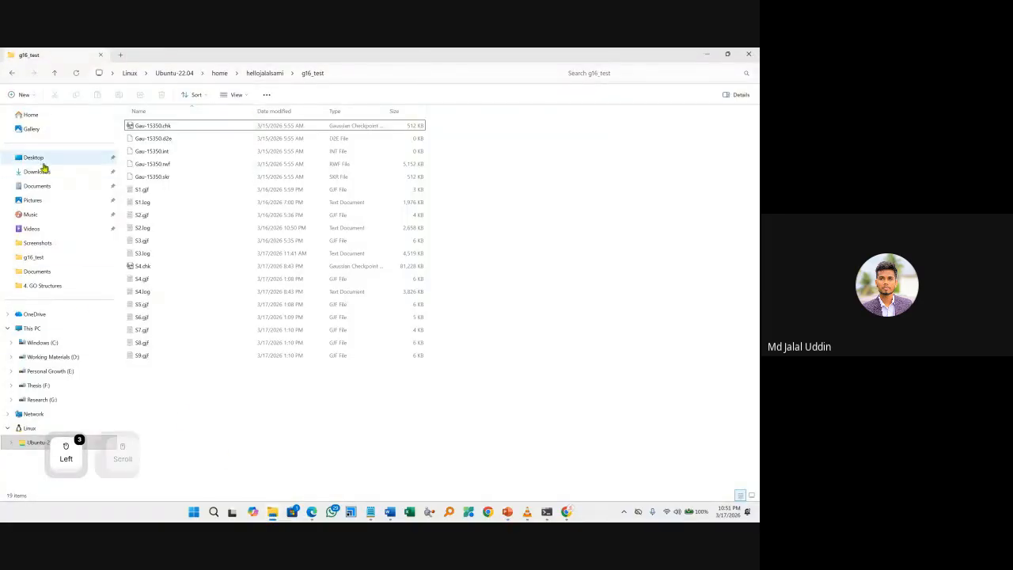
left_click(121, 54)
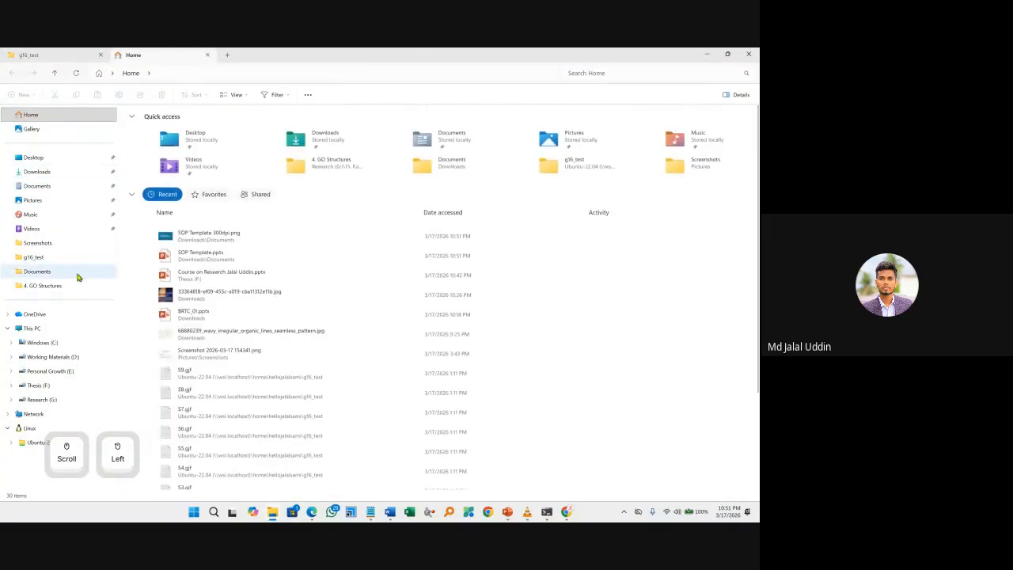
left_click(52, 179)
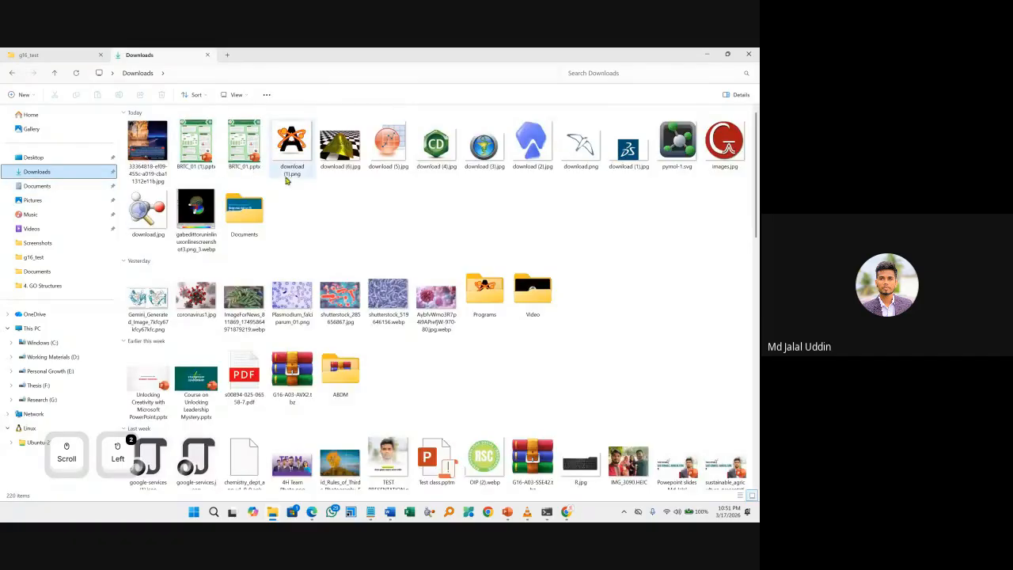
left_click(249, 208)
double_click(249, 208)
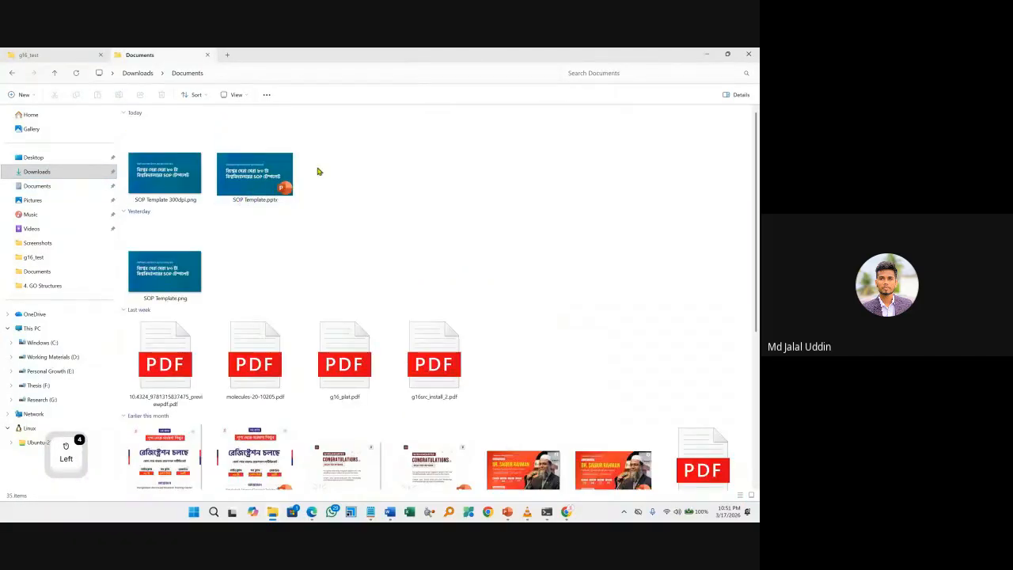
Check the file size of SOP Template 300dpi.png in its properties and close them.
left_click(172, 278)
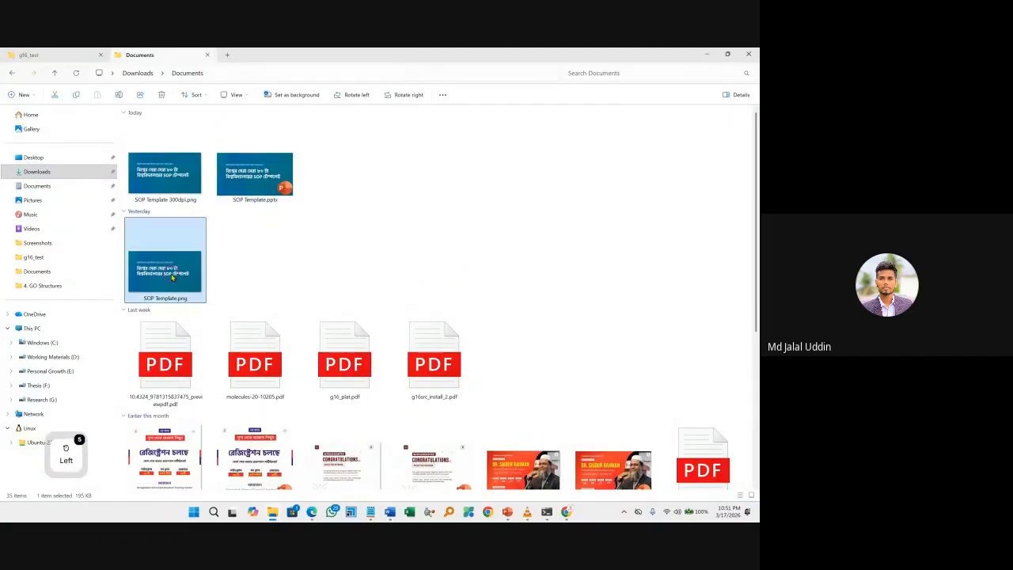
left_click(166, 174)
right_click(166, 173)
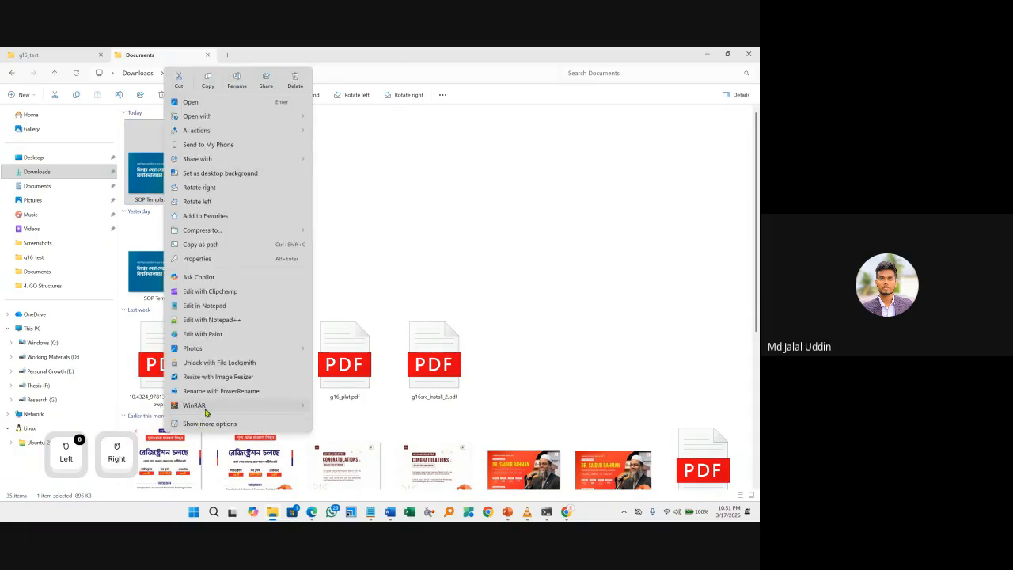
left_click(210, 424)
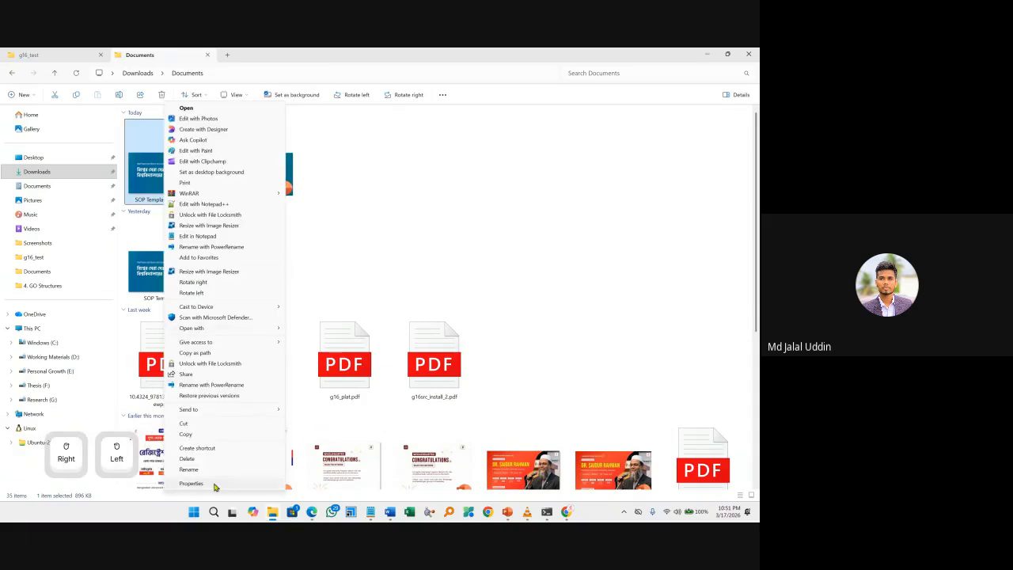
left_click(207, 479)
left_click_drag(284, 176, 464, 129)
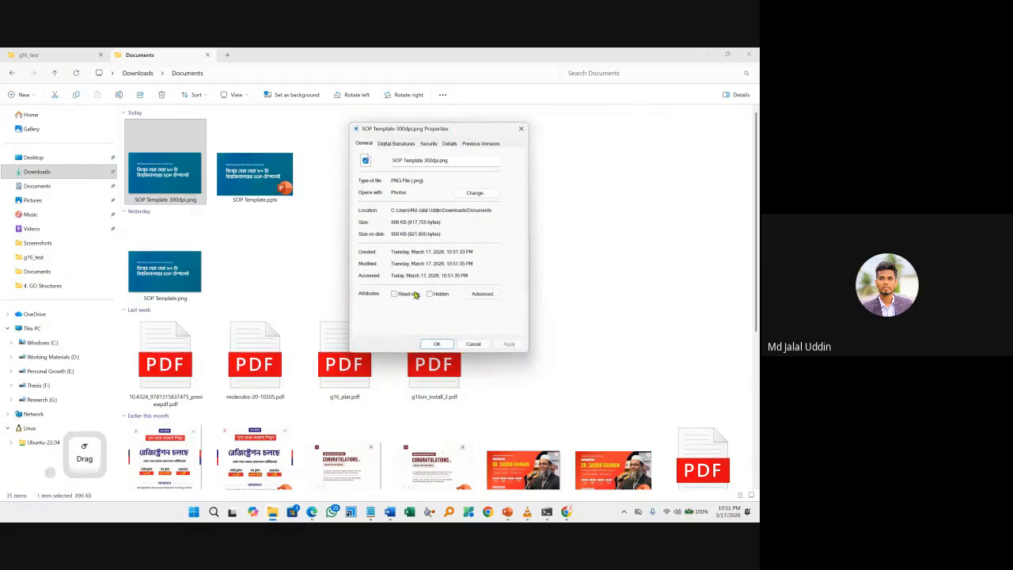
double_click(396, 221)
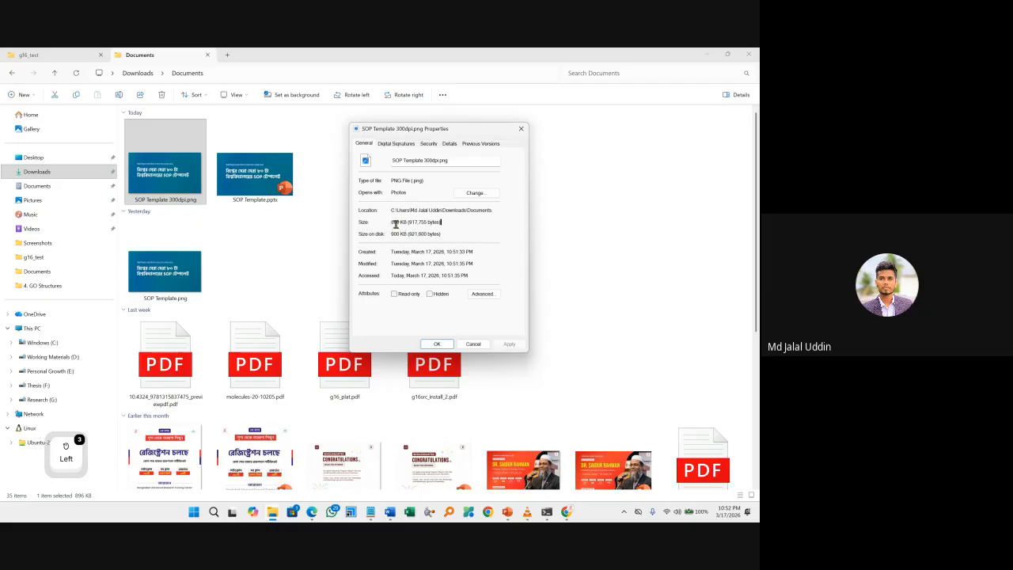
double_click(395, 221)
left_click(473, 342)
Check the file size of the older SOP Template.png in its properties for comparison and close them.
left_click(175, 261)
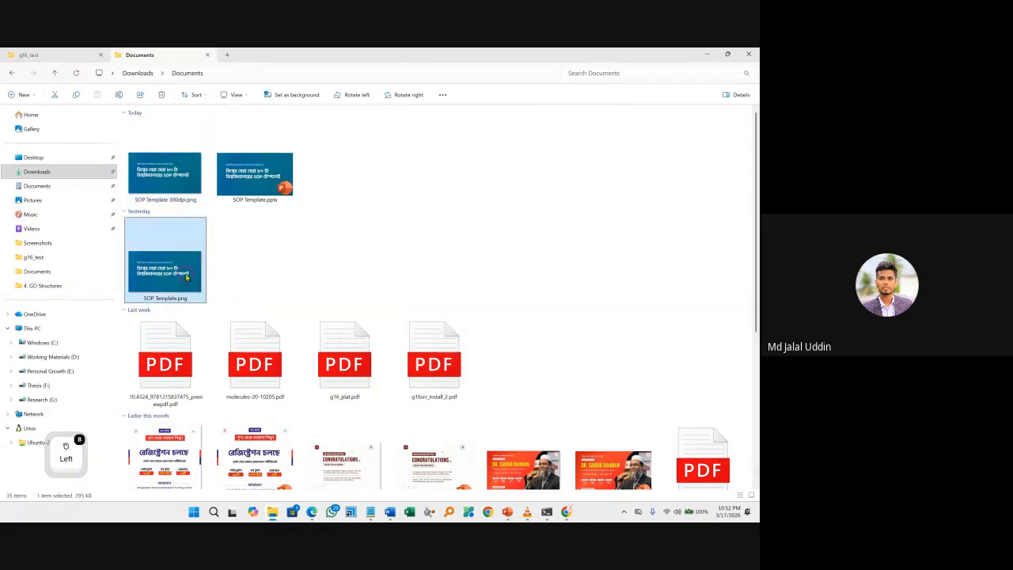
right_click(176, 262)
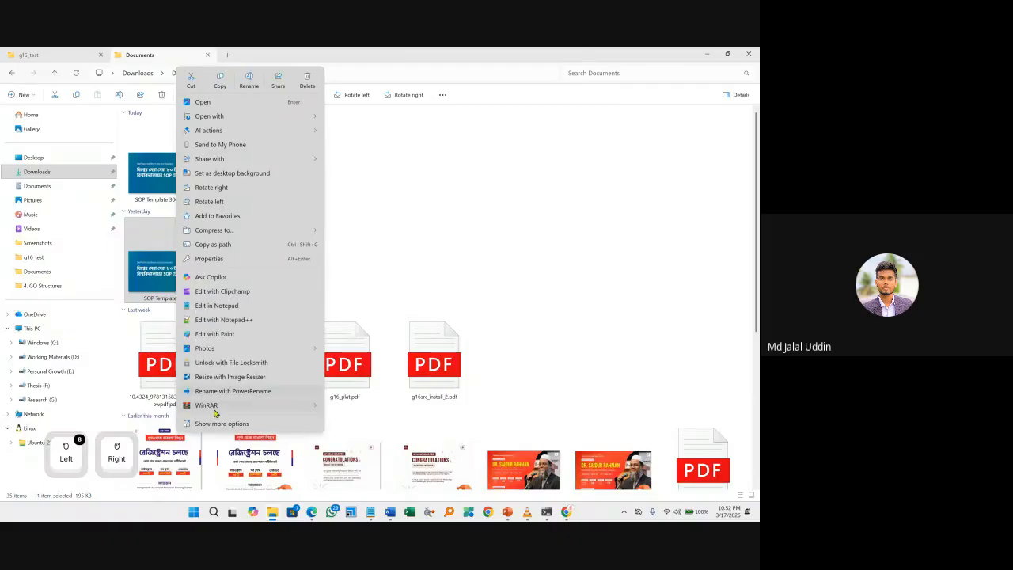
left_click(216, 424)
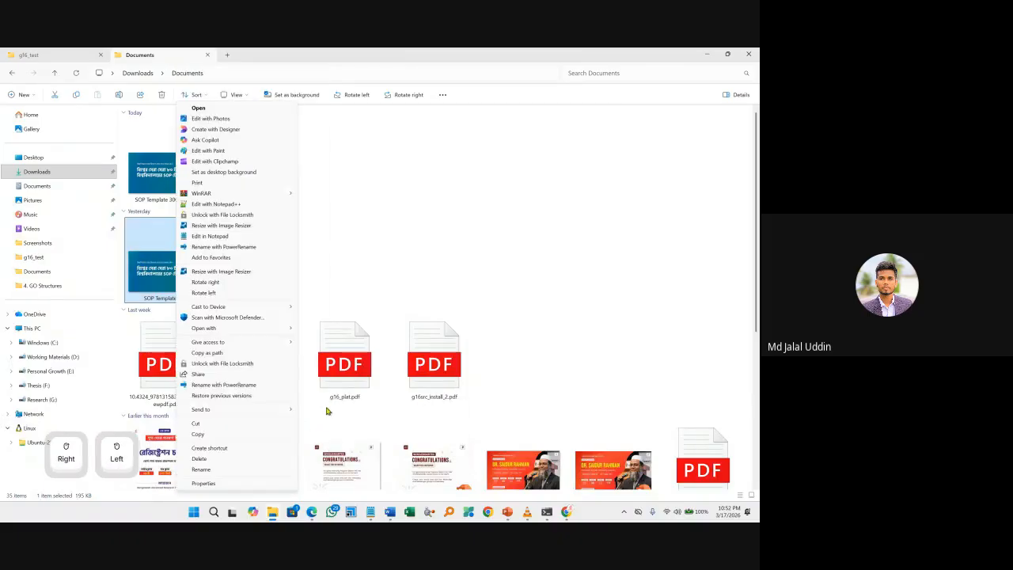
left_click(207, 481)
left_click_drag(294, 271, 421, 87)
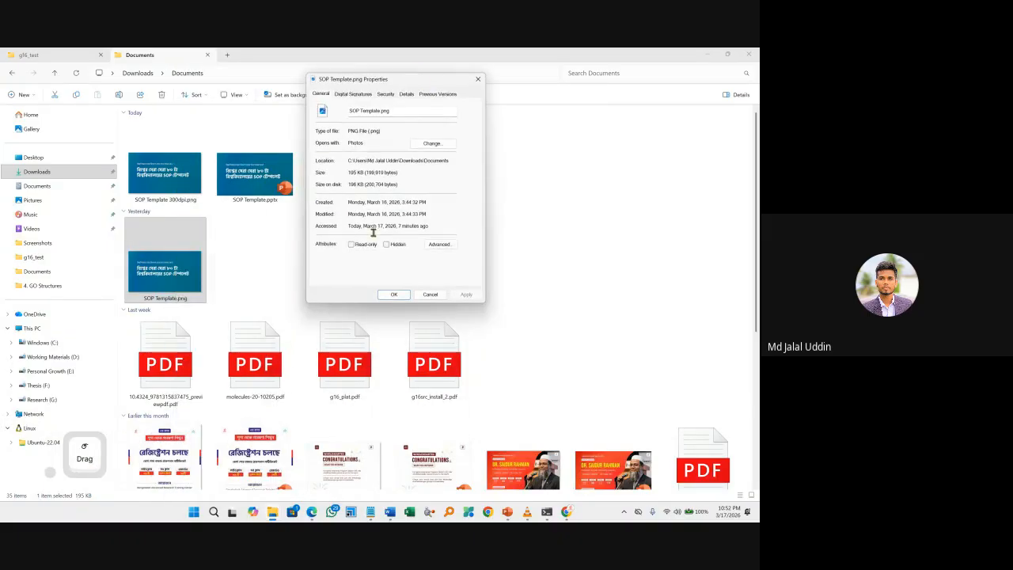
left_click_drag(352, 173, 366, 172)
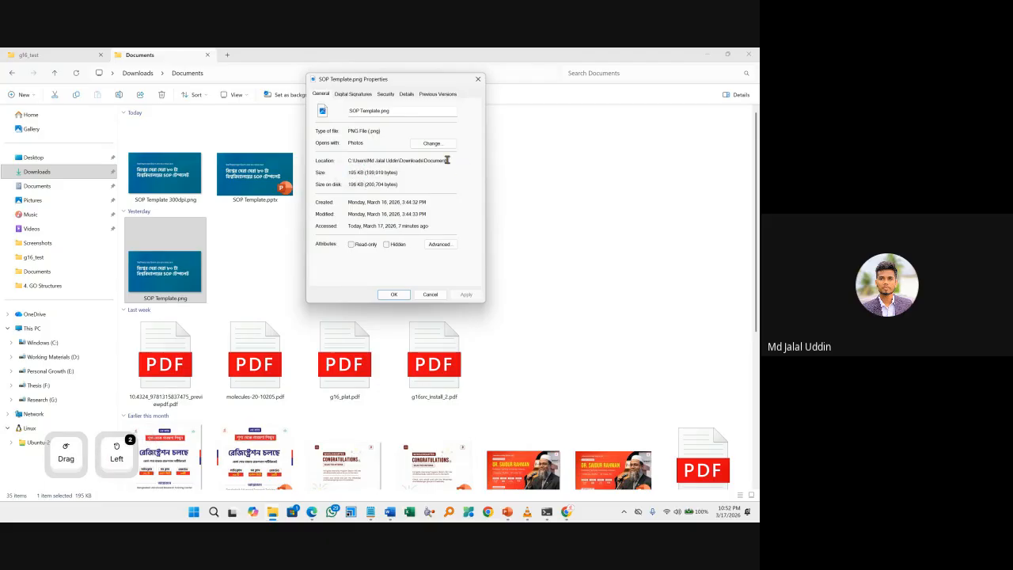
left_click(478, 79)
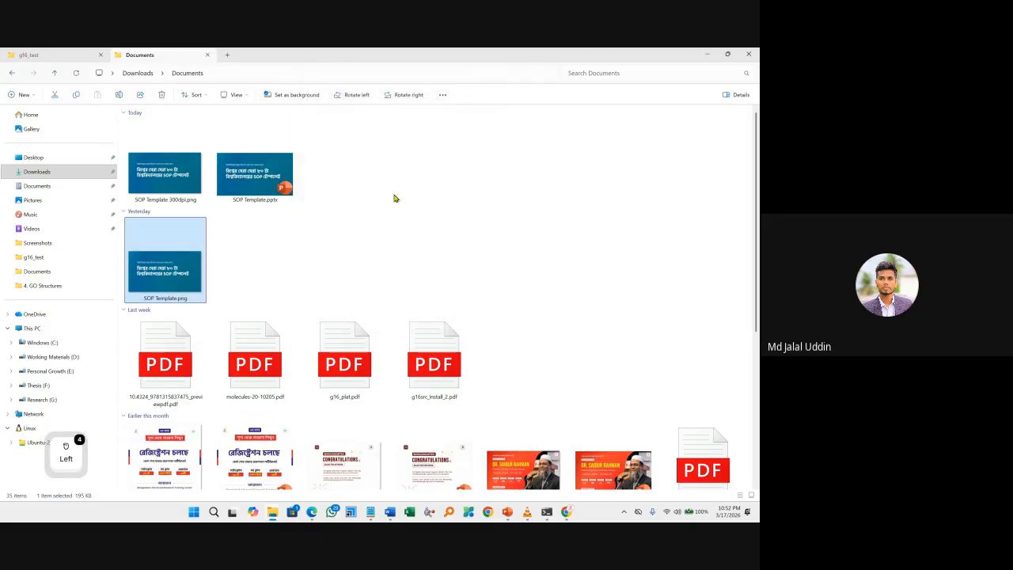
Open SOP Template 300dpi.png in the image viewer to examine the exported slide.
left_click(159, 176)
double_click(160, 177)
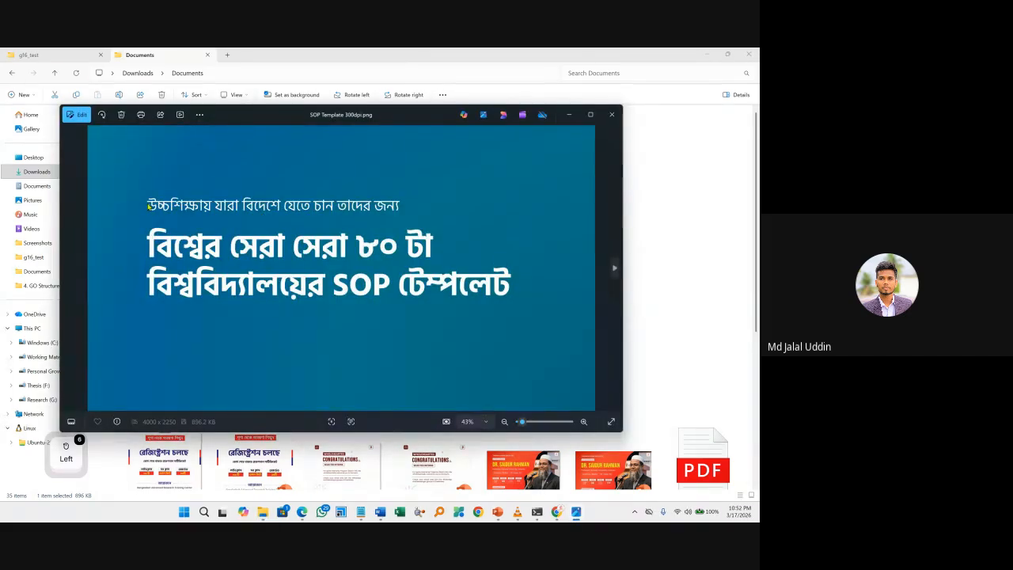
left_click_drag(152, 207, 232, 261)
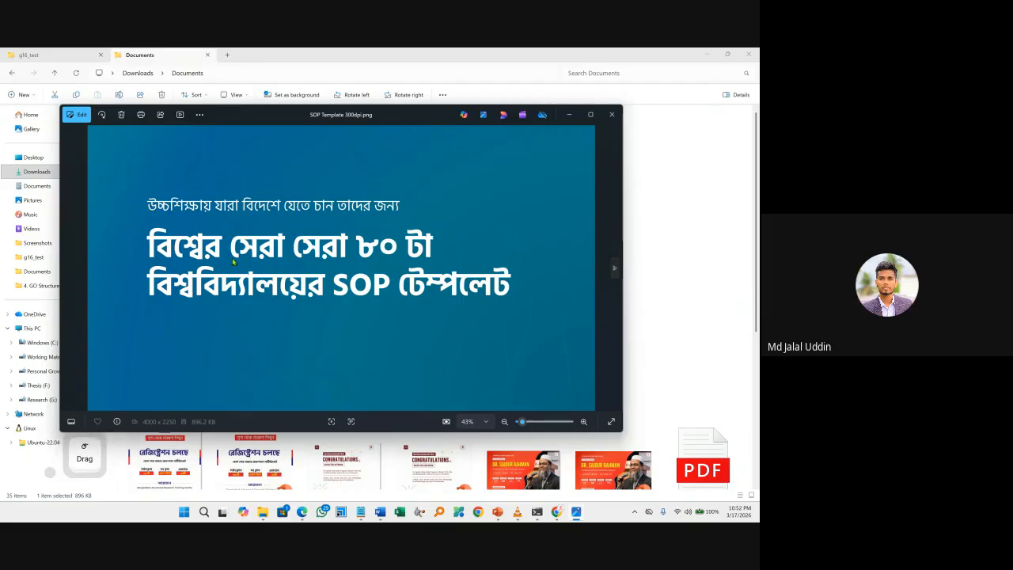
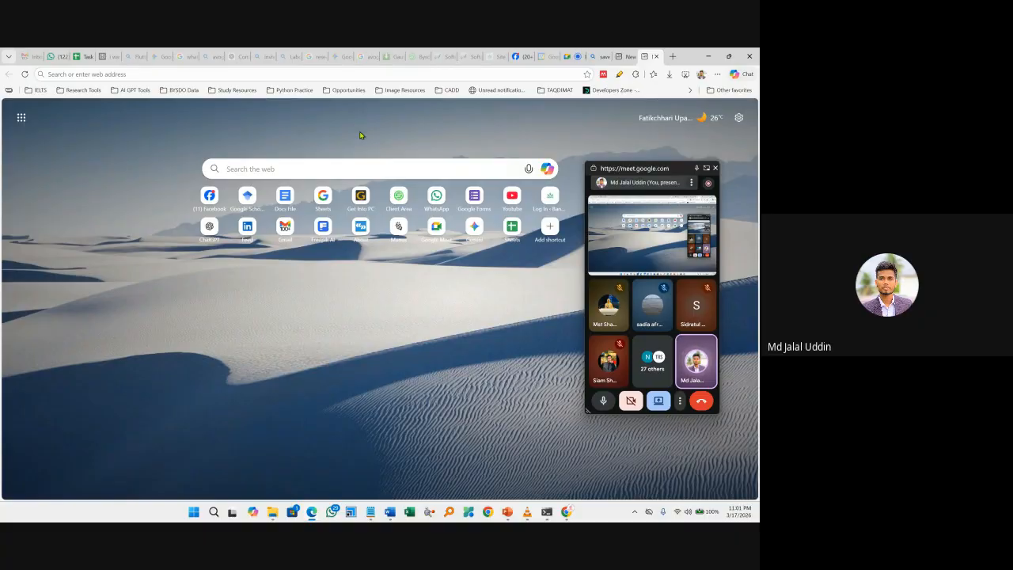
Search the web for "newspaper screenshot".
left_click(251, 169)
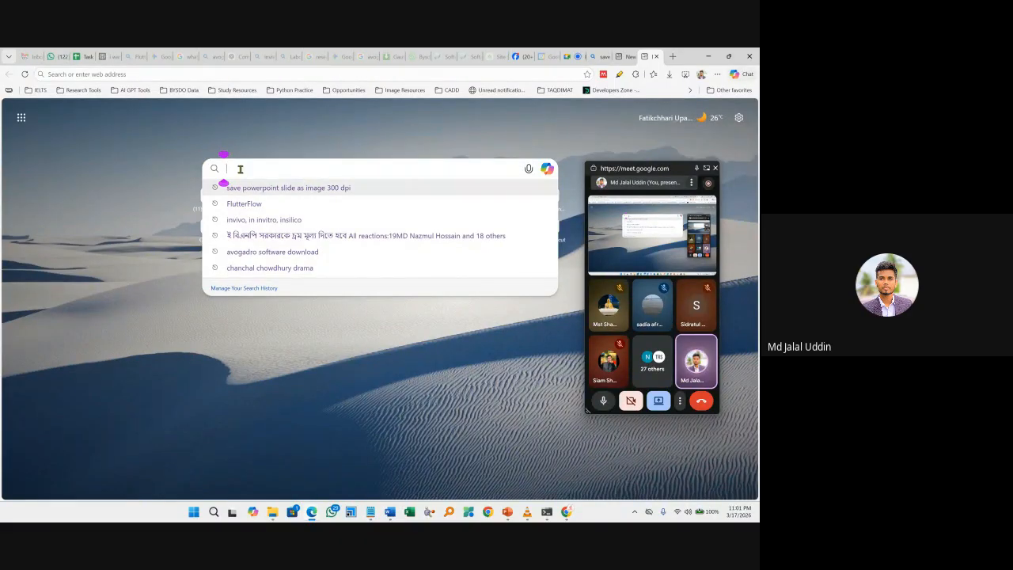
key("ctrl+l")
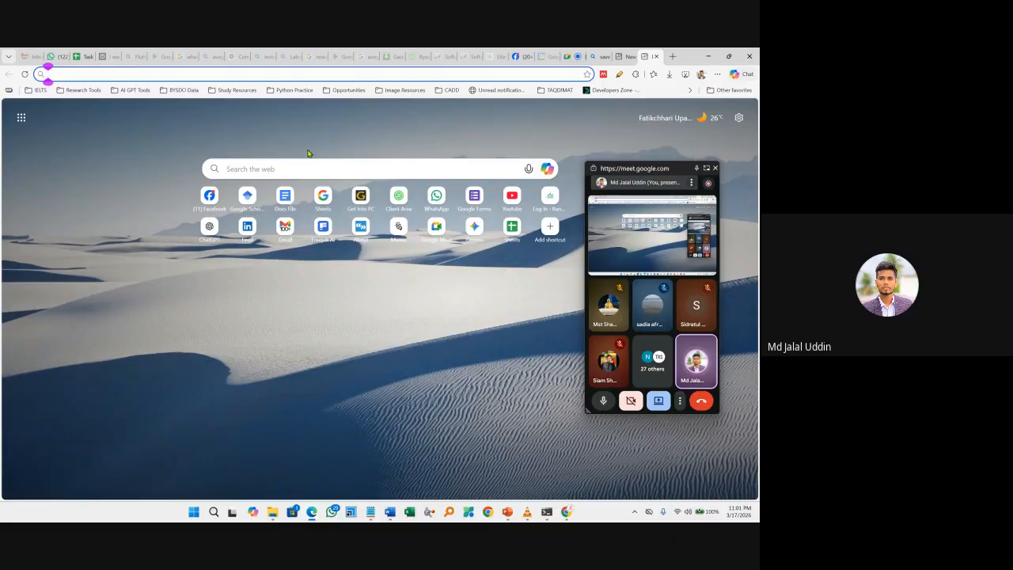
type("news")
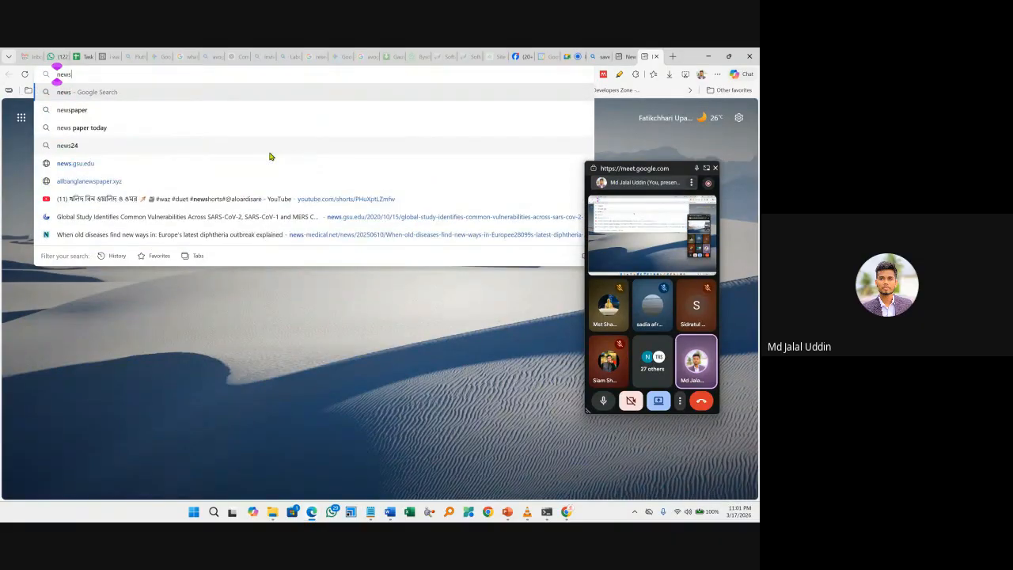
type("paper screm")
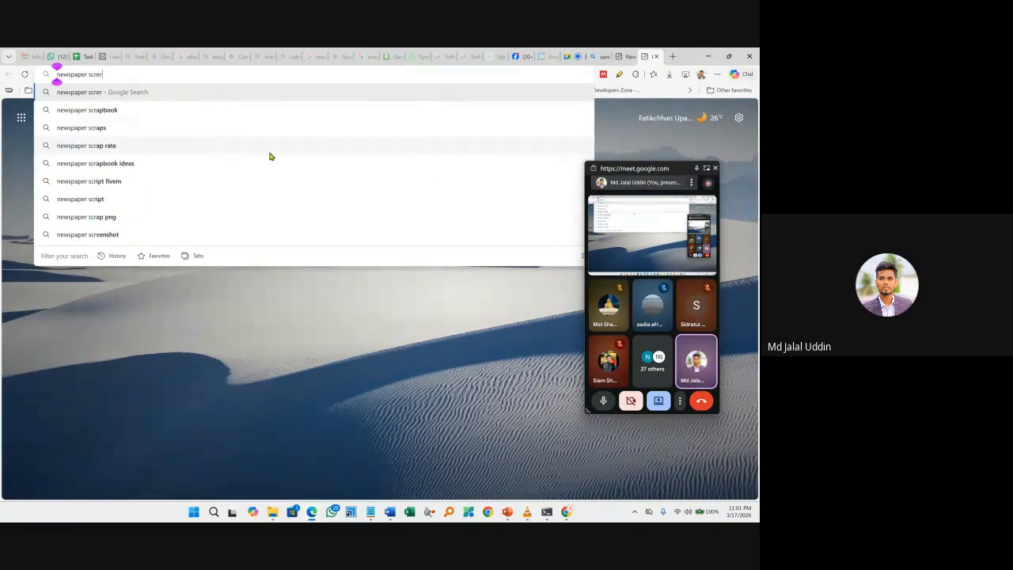
key("BackSpace")
type("ensho")
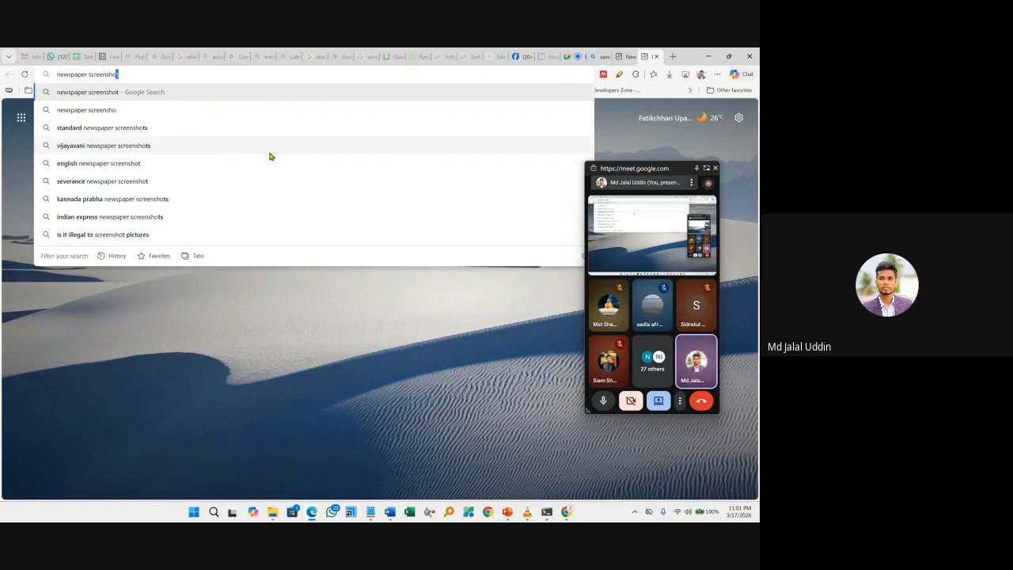
key("Return")
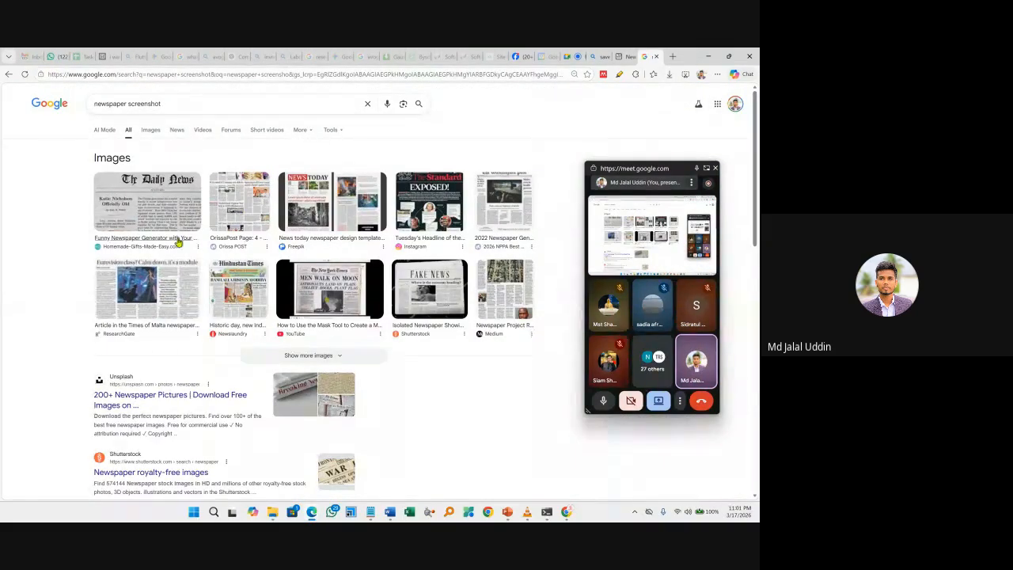
Open The Daily News result and save its image to Downloads as images (1).jpg.
left_click(169, 208)
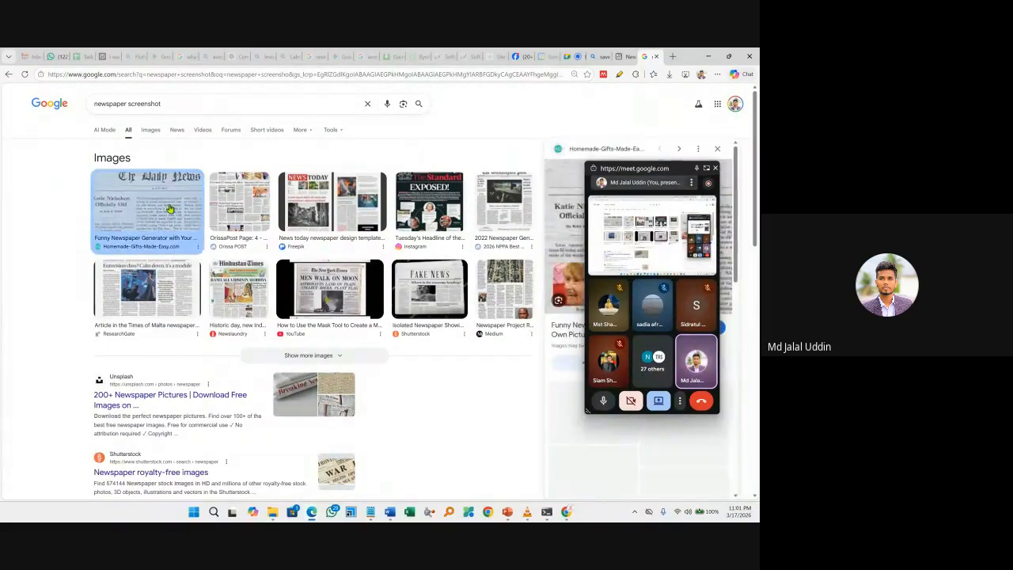
right_click(565, 218)
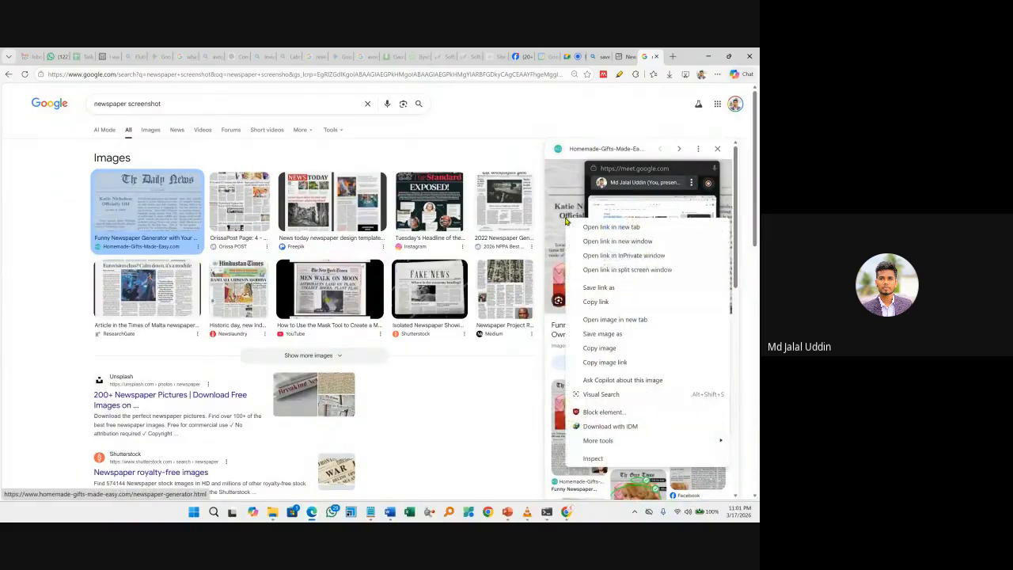
left_click(614, 335)
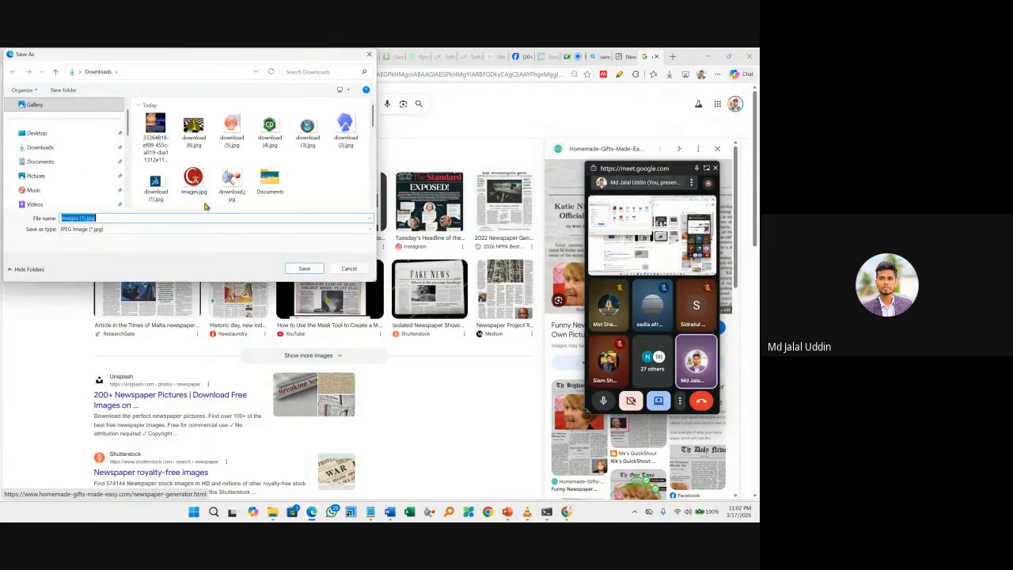
left_click(301, 272)
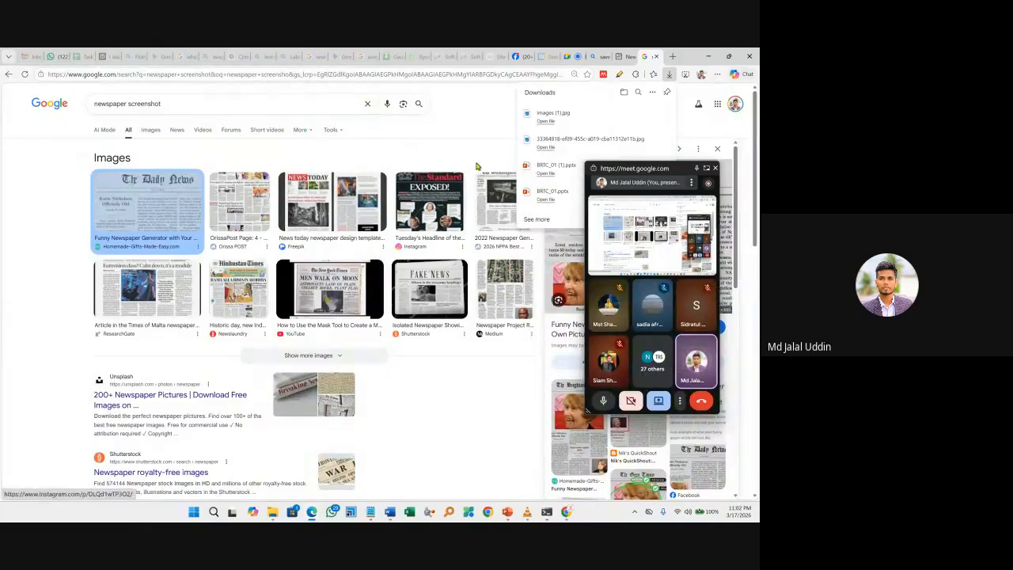
Switch to PowerPoint and delete the second slide of the presentation.
left_click_drag(530, 426, 310, 321)
key("Delete")
left_click(77, 225)
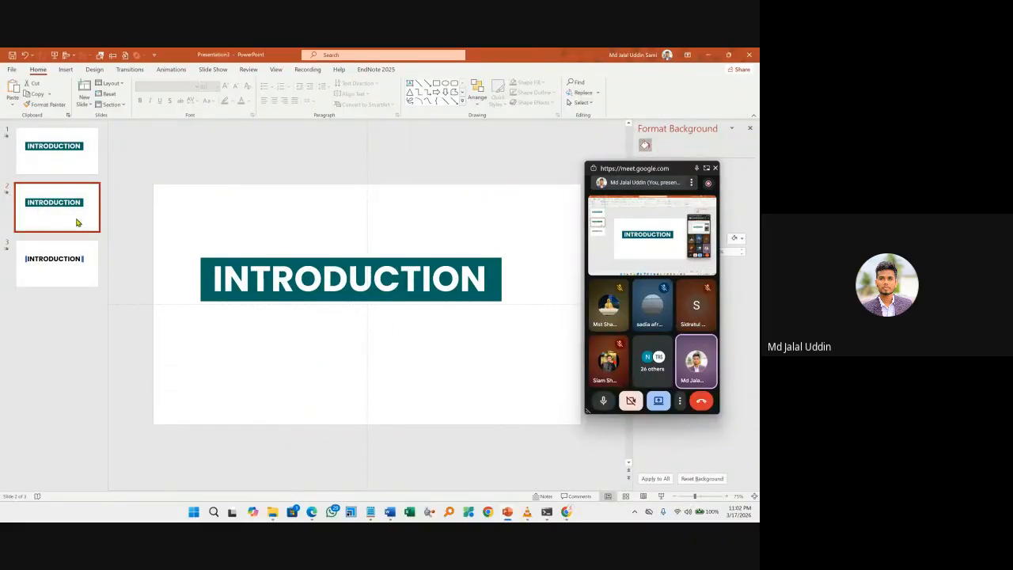
key("Delete")
Add a blank slide after the first slide and paste the newspaper image onto it.
left_click(67, 165)
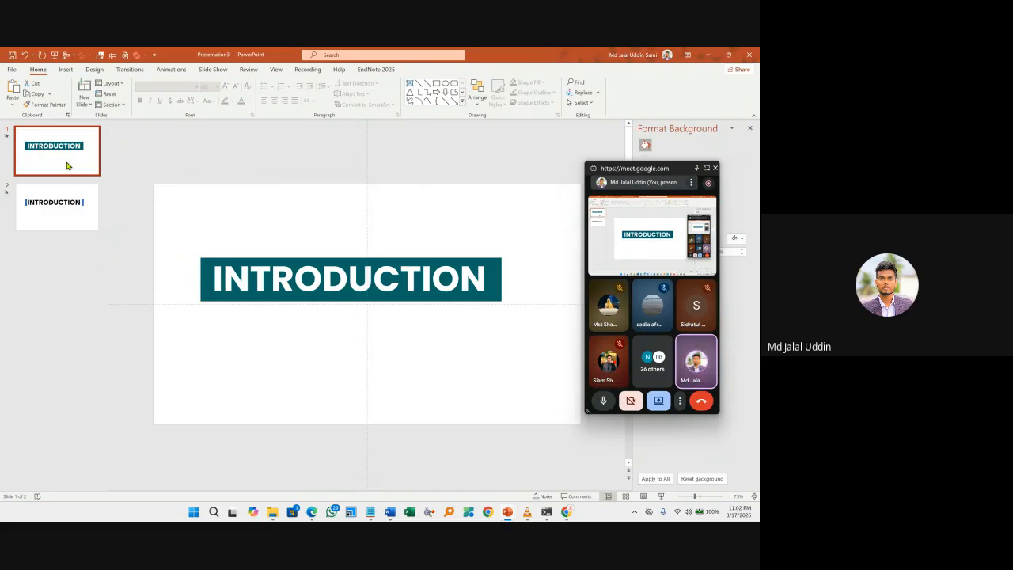
key("ctrl+m")
key("ctrl+v")
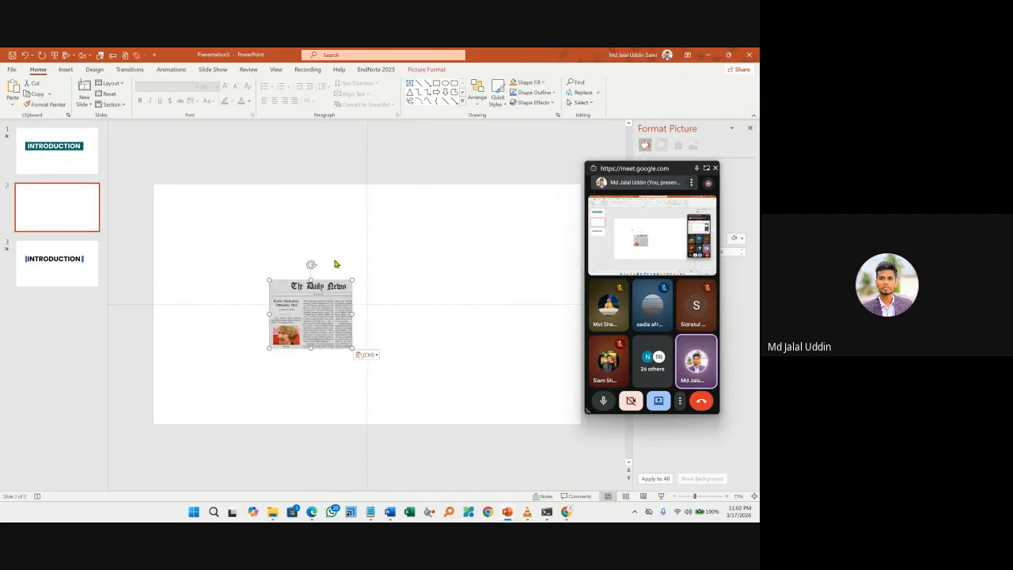
Enlarge the newspaper picture to the full slide height and centre it horizontally on the slide.
left_click_drag(339, 314, 316, 259)
left_click_drag(331, 295, 462, 405)
left_click_drag(356, 299, 267, 266)
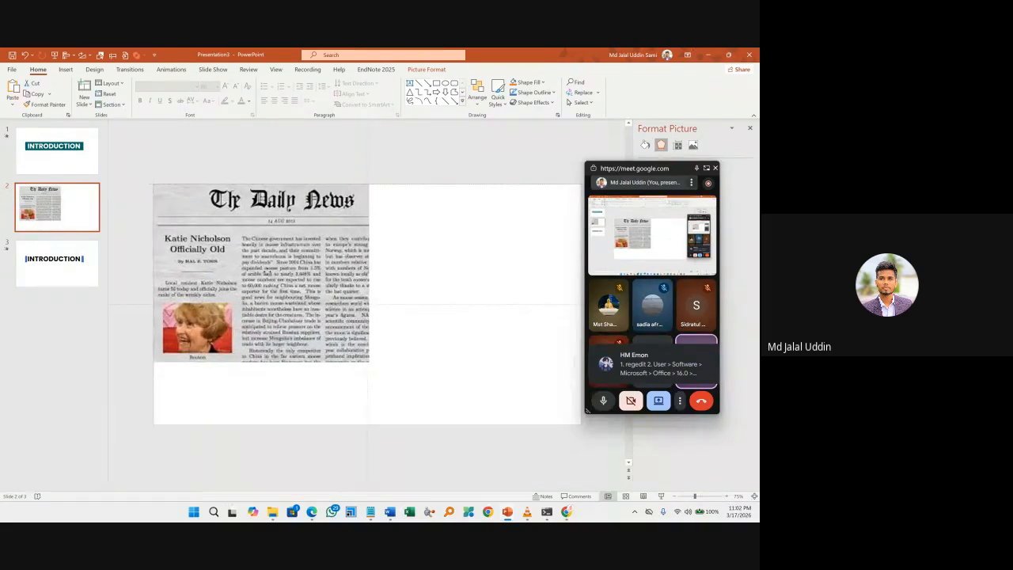
left_click_drag(371, 360, 446, 425)
left_click_drag(222, 286, 300, 286)
left_click_drag(293, 193, 289, 193)
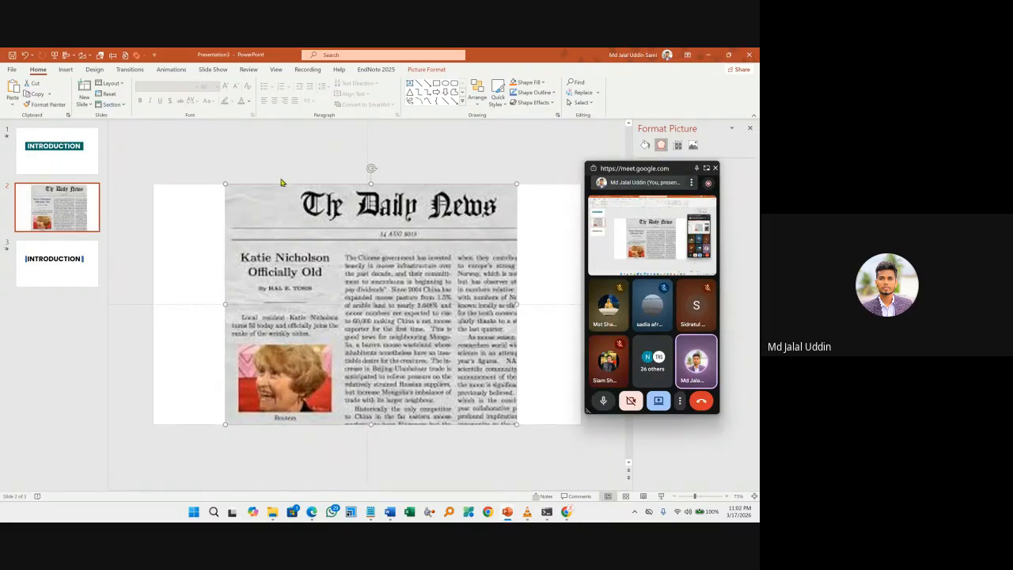
left_click(255, 157)
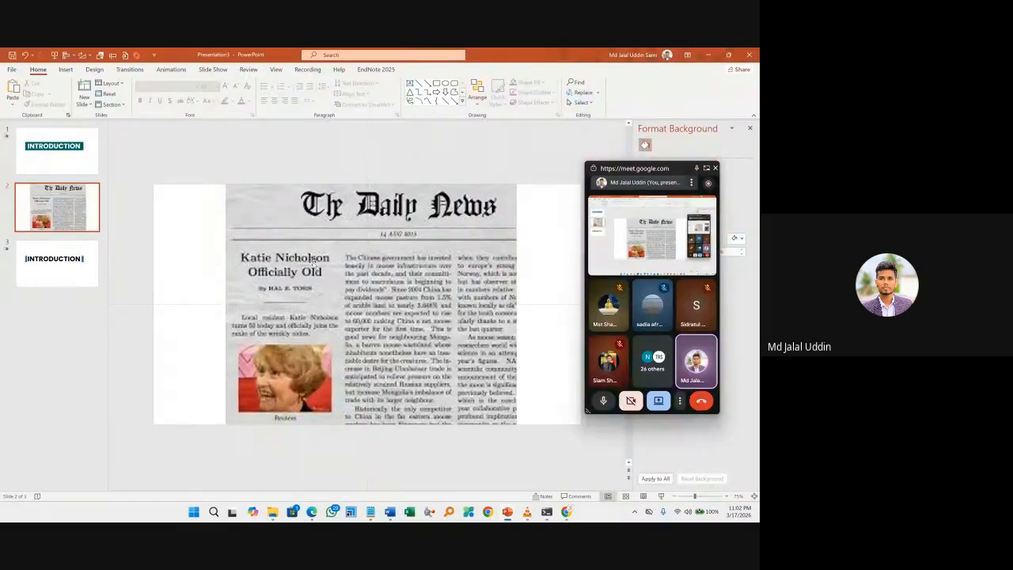
Cover the two headline lines of the article with separate rectangles, each about 2.88" wide and 0.4" high.
left_click(72, 71)
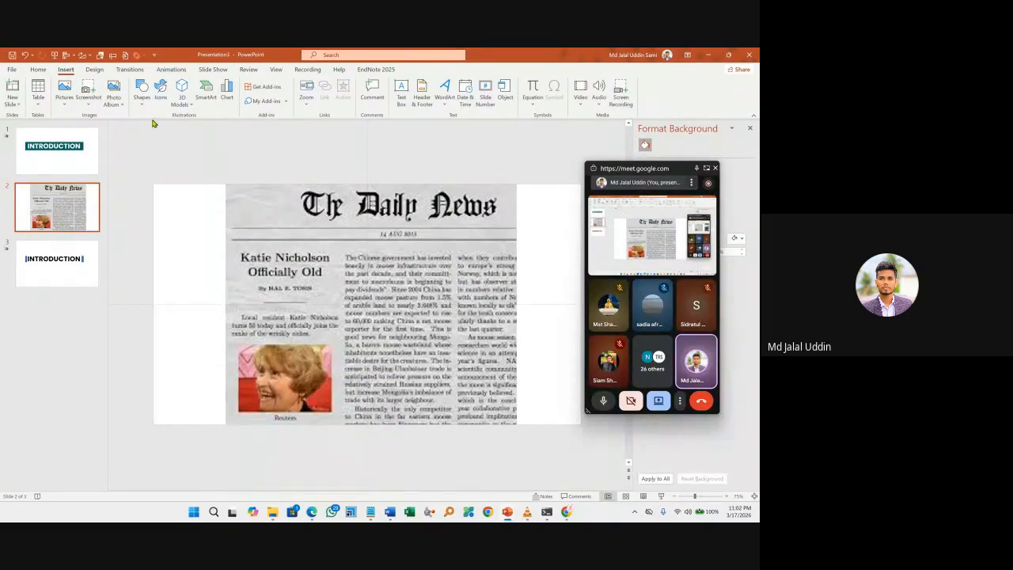
left_click(142, 91)
left_click(166, 131)
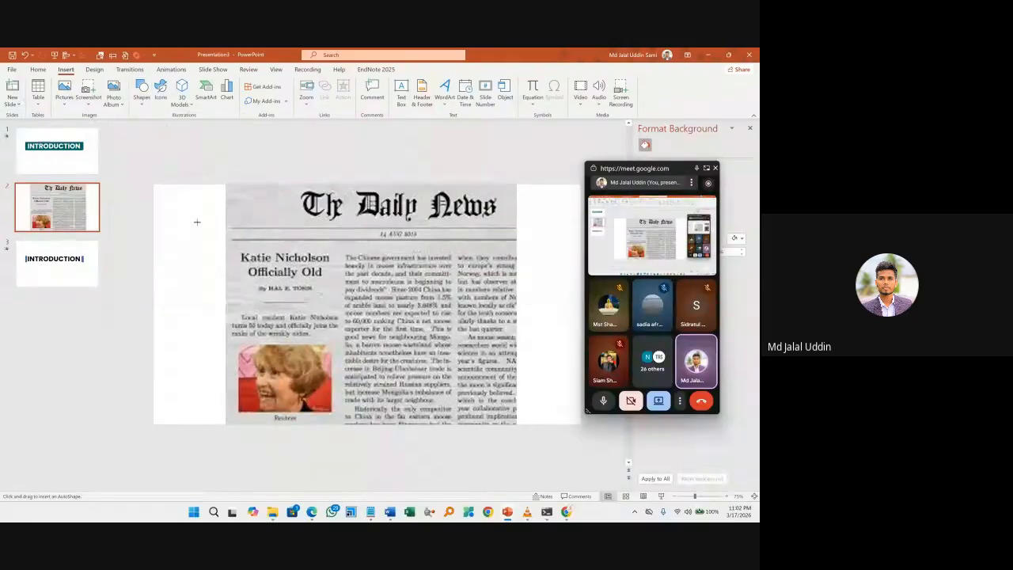
scroll(236, 251, "up", 5, "ctrl")
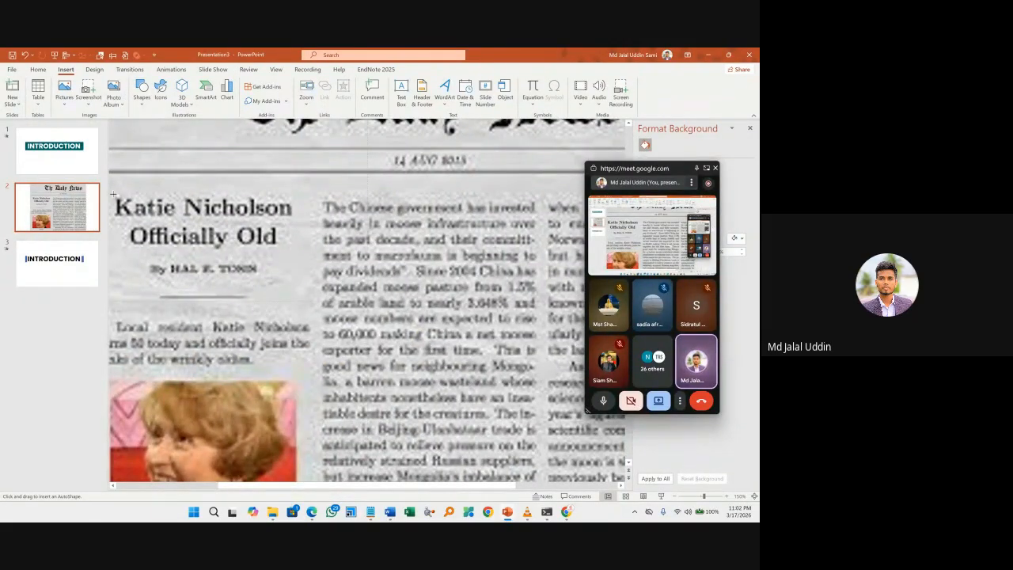
mouse_move(143, 204)
left_mouse_down()
mouse_move(297, 219)
mouse_move(277, 204)
mouse_move(275, 232)
left_mouse_up()
Select both headline rectangles, close the floating meeting window and fill the rectangles with yellow.
left_click(285, 213)
left_click(282, 241, "shift")
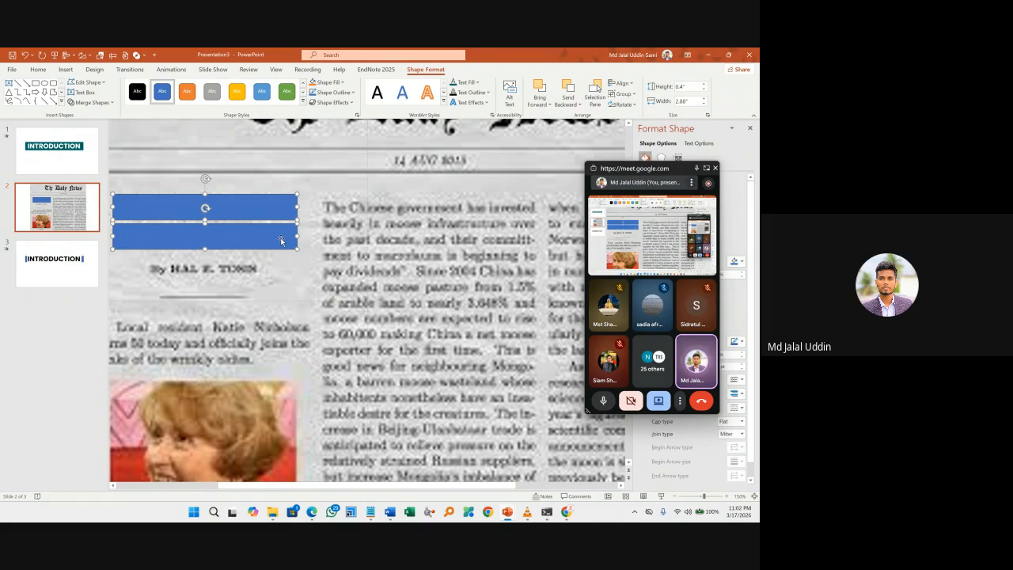
left_click(716, 168)
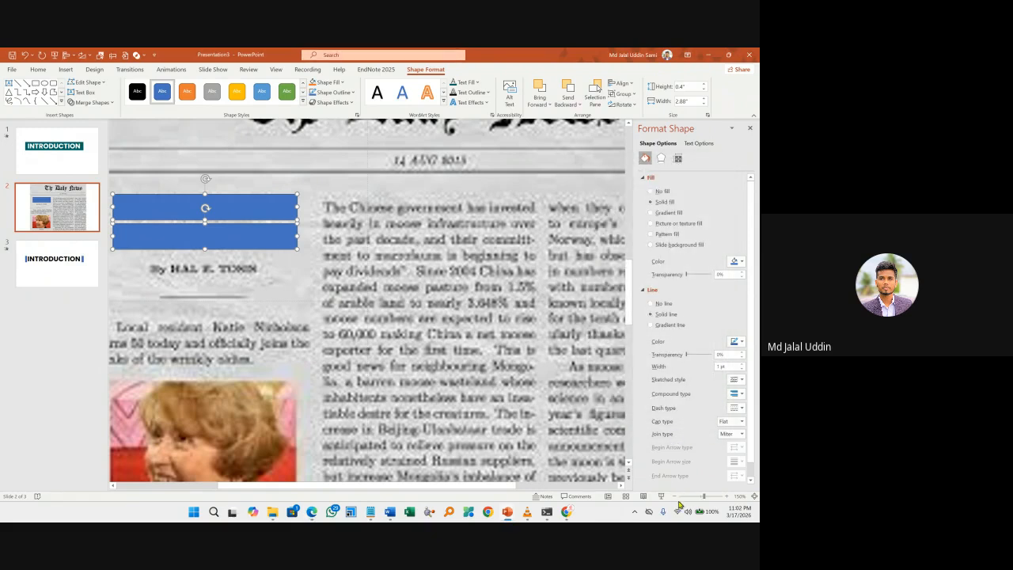
left_click(735, 261)
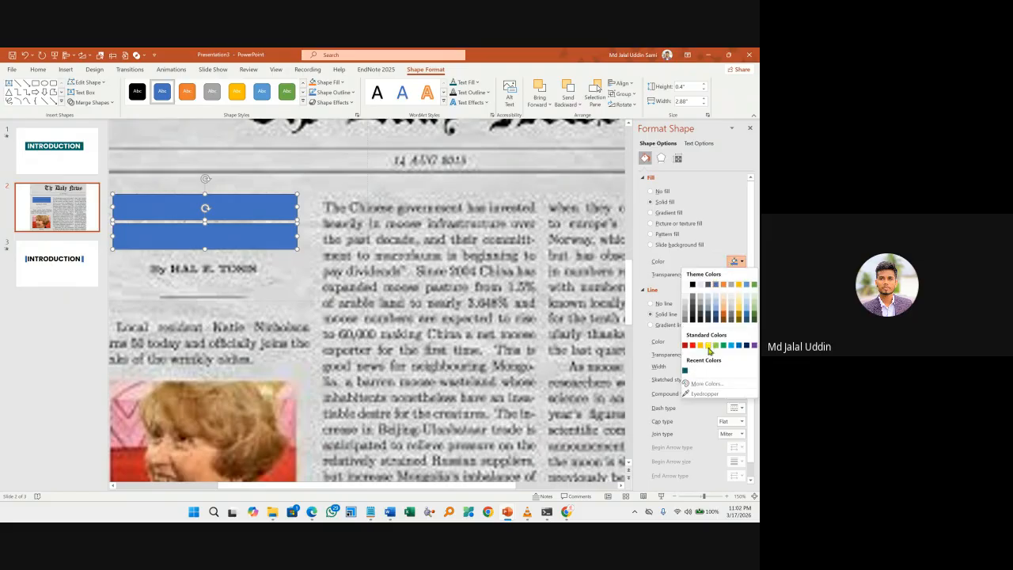
left_click(709, 346)
Remove the outline of both headline rectangles and set their fill transparency to about 61%.
scroll(653, 417, "down", 1)
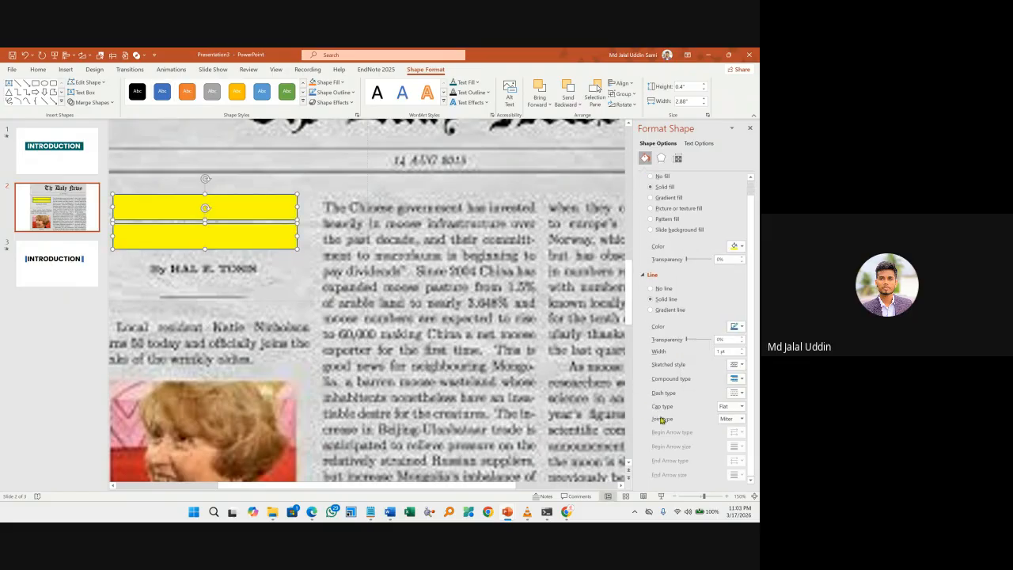
left_click(656, 289)
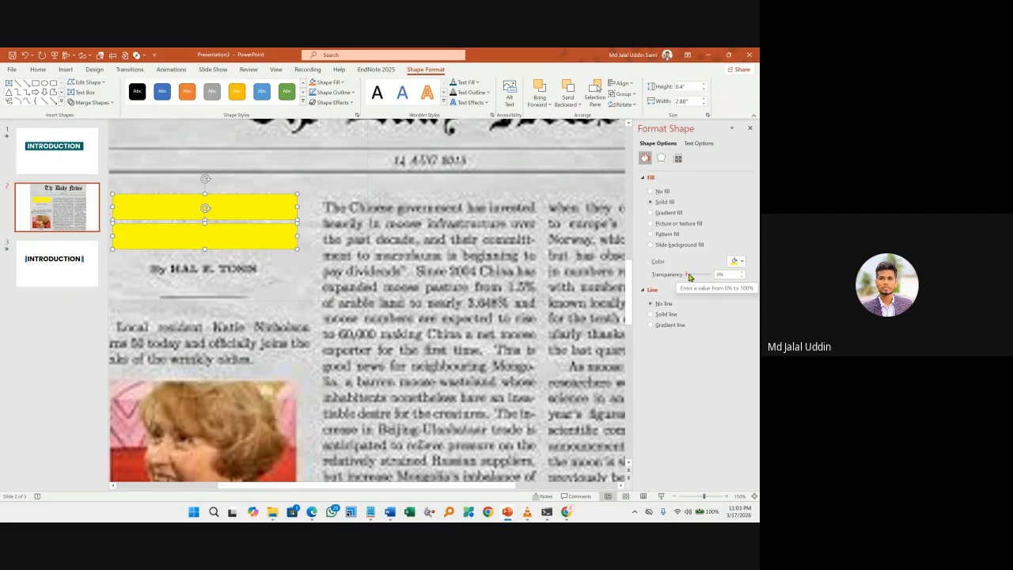
left_click_drag(687, 275, 703, 277)
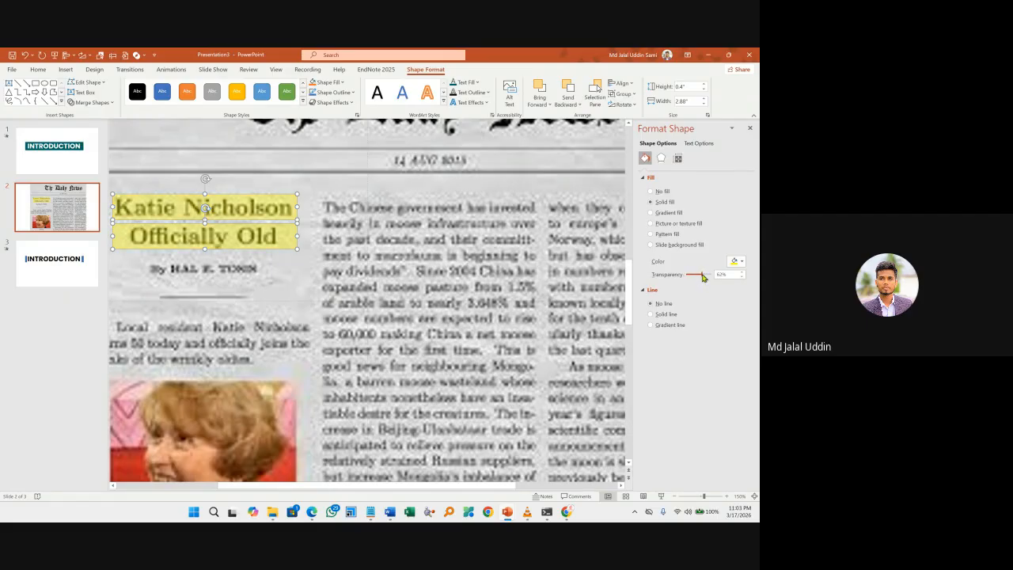
left_click(389, 245)
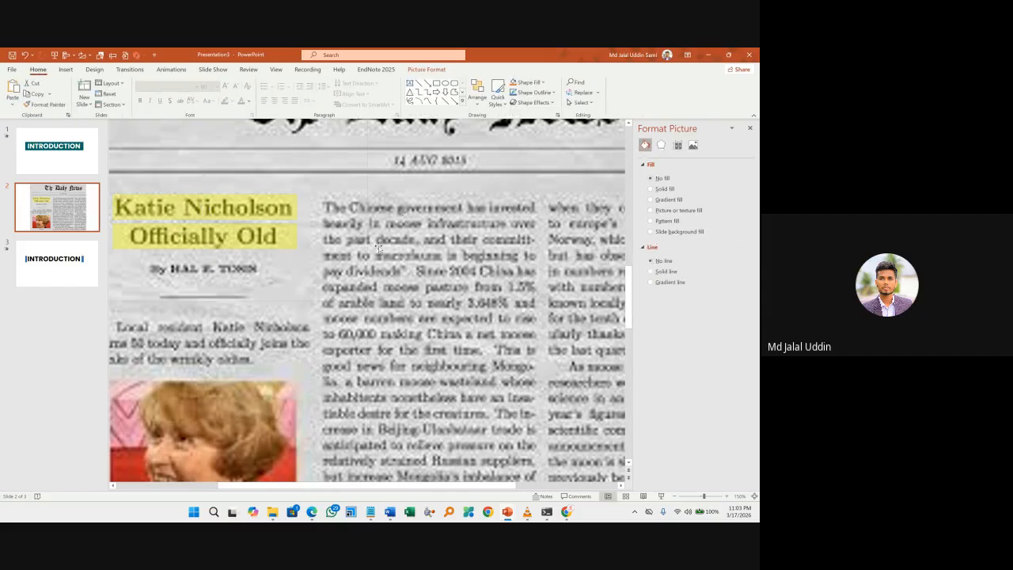
Select both yellow highlight rectangles and add a Wipe entrance animation to them.
left_click(252, 204)
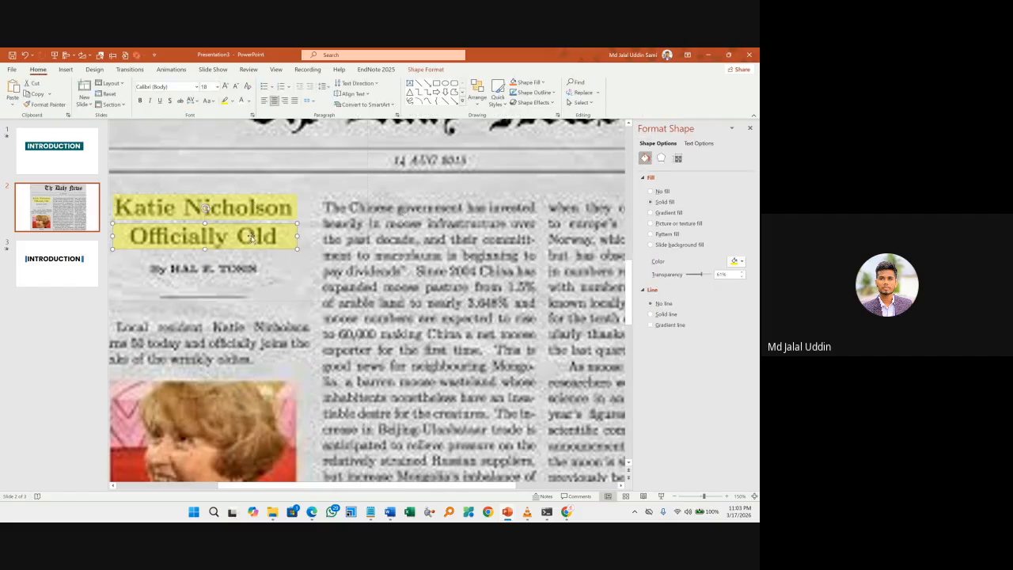
left_click(251, 234, "shift")
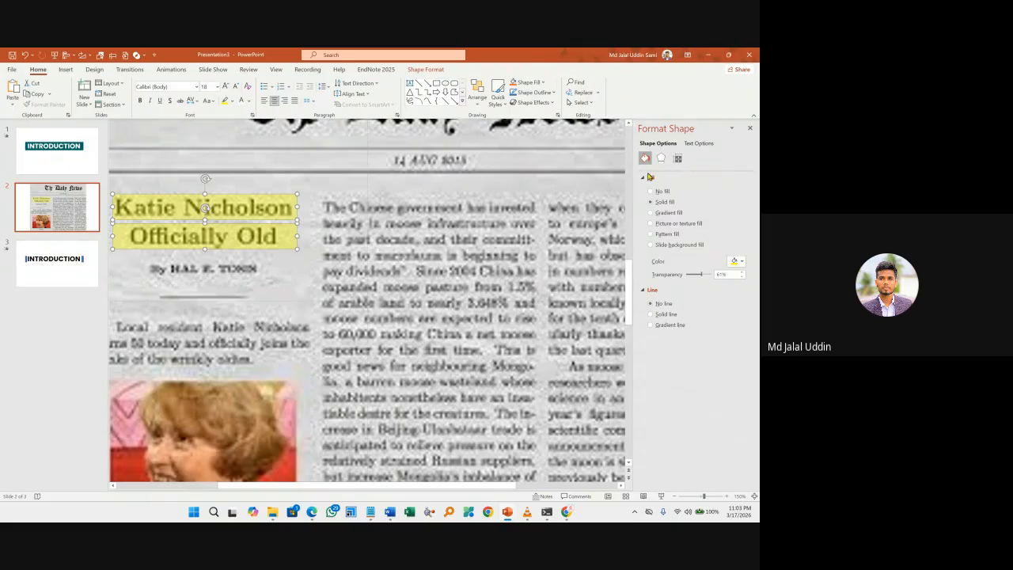
left_click(171, 70)
left_click(524, 93)
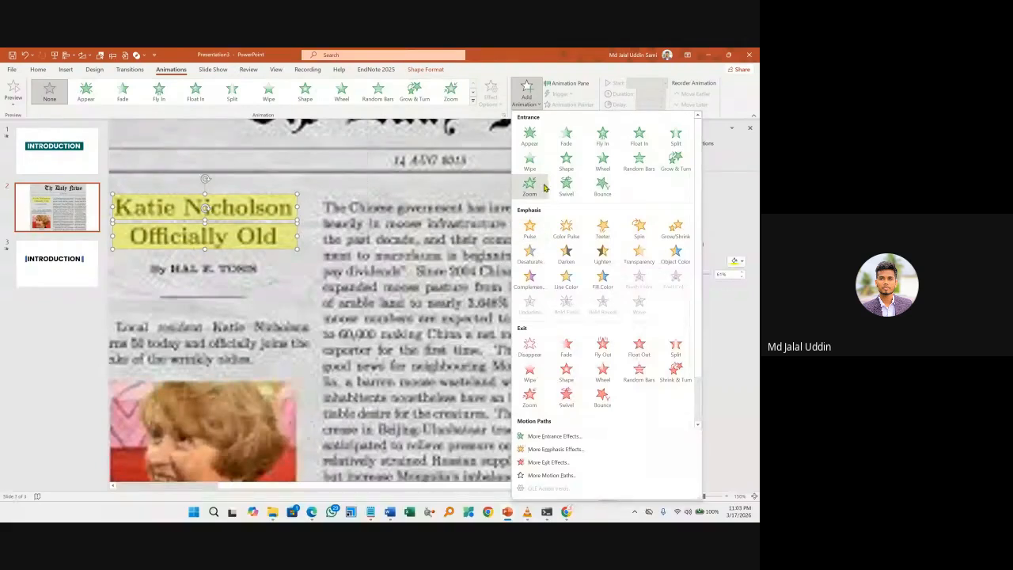
left_click(530, 163)
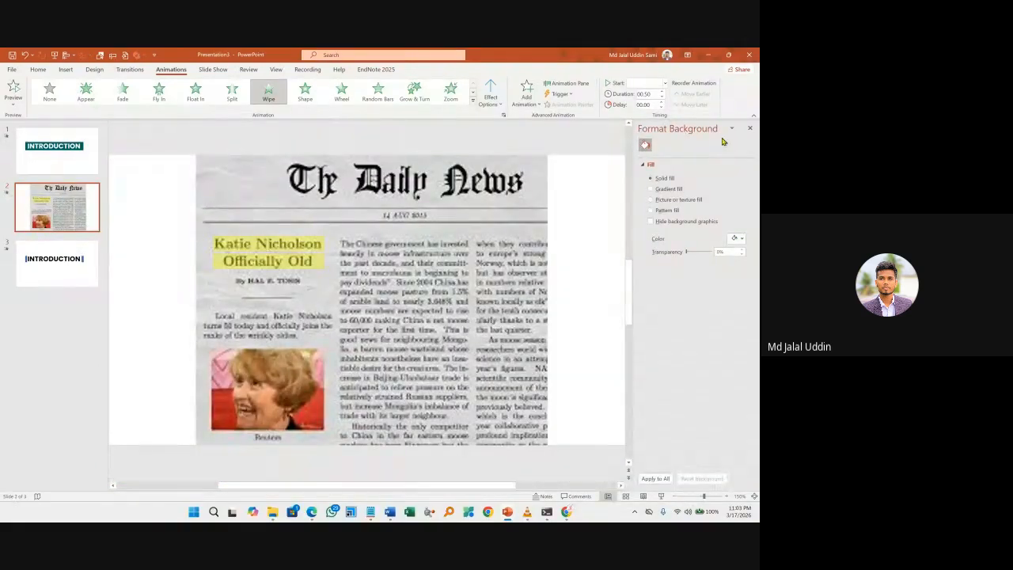
Set the Wipe direction of both headline highlight animations to From Left in their effect options.
left_click(563, 83)
left_click(702, 162)
left_click(731, 161)
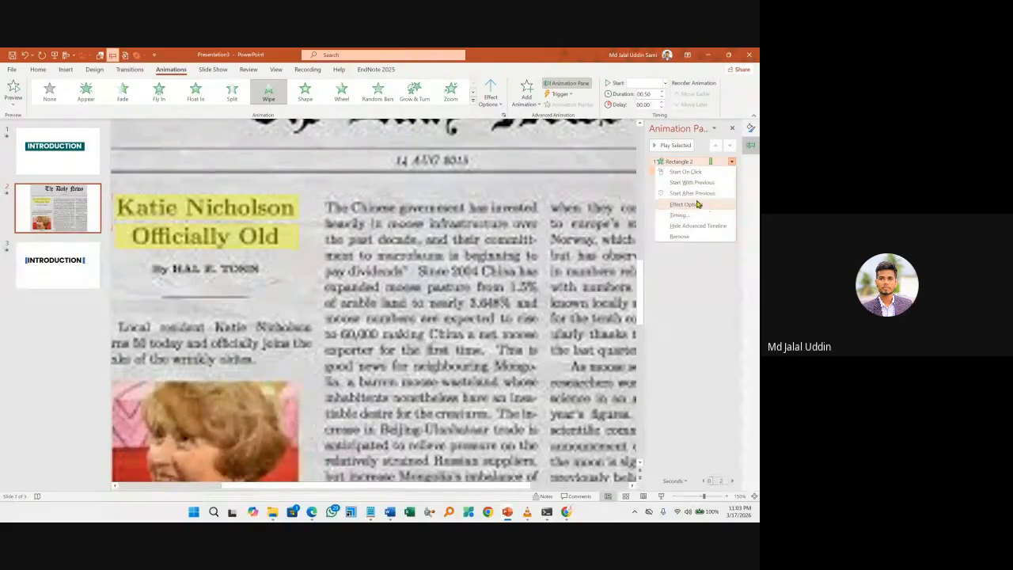
left_click(689, 214)
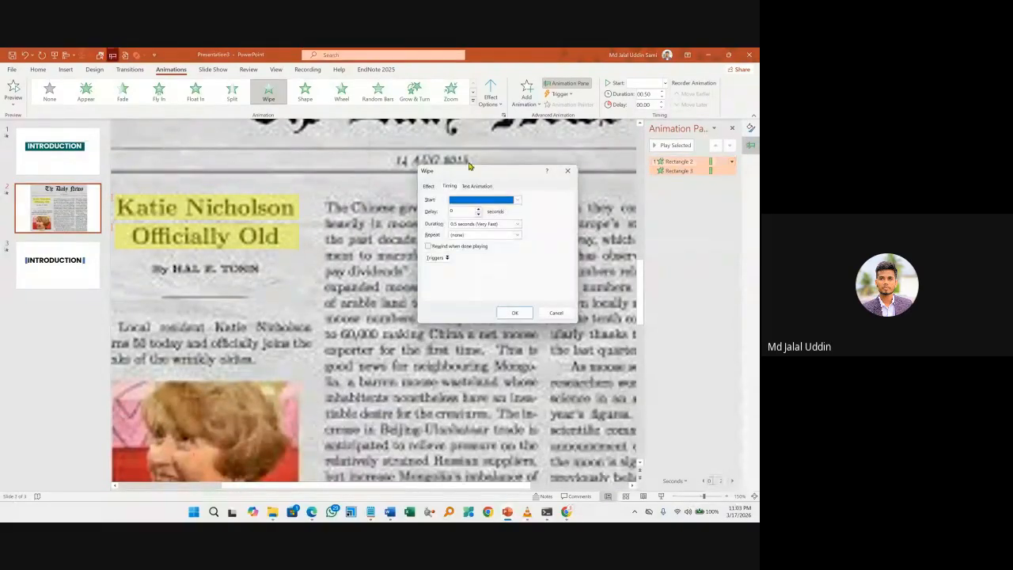
left_click_drag(529, 161, 531, 161)
left_click(485, 174)
left_click(581, 200)
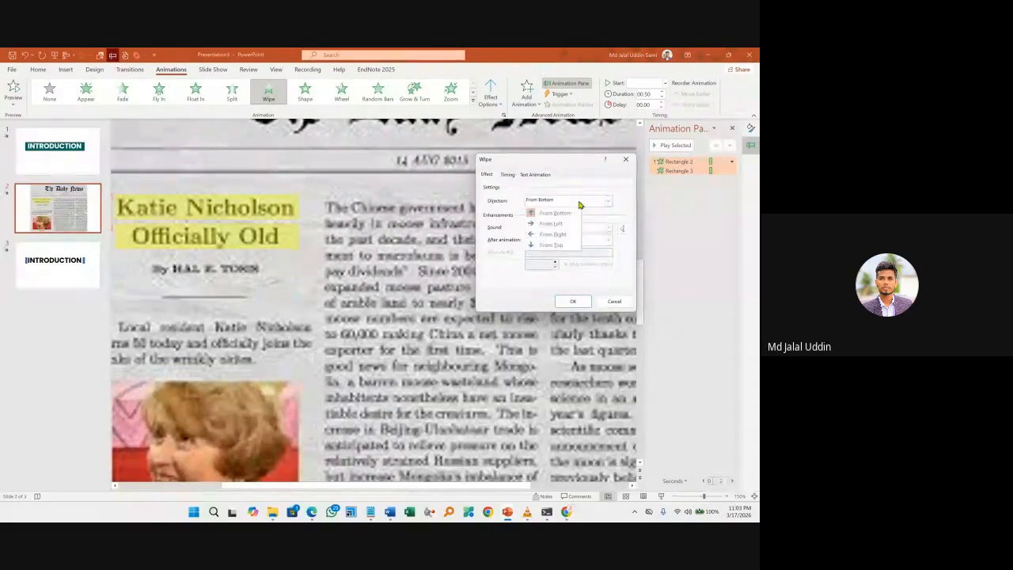
left_click(546, 224)
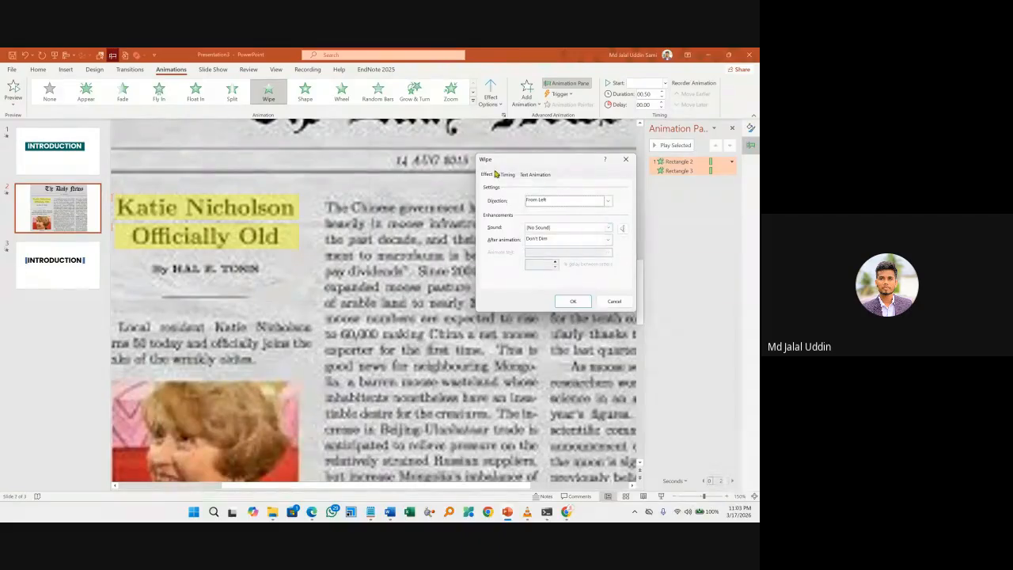
left_click_drag(550, 162, 562, 161)
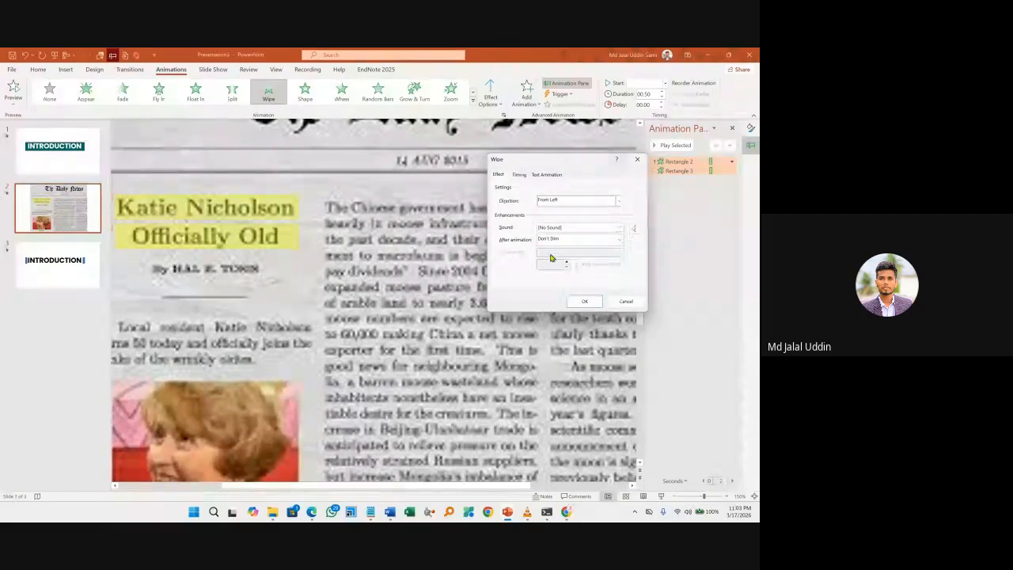
left_click(584, 301)
Set both highlight animations to start After Previous and play the newspaper slide as a slide show to check them.
right_click(687, 172)
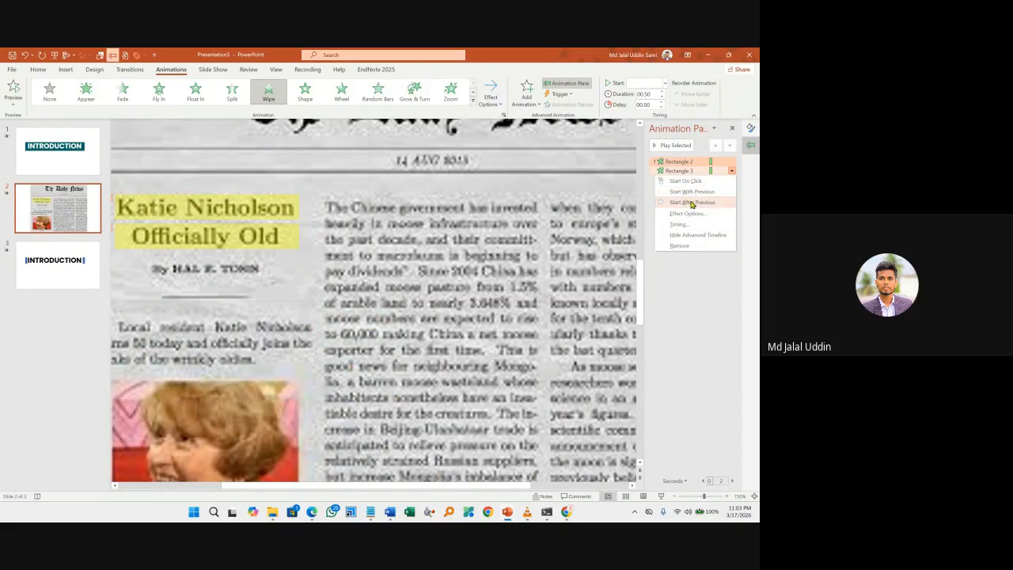
left_click(691, 202)
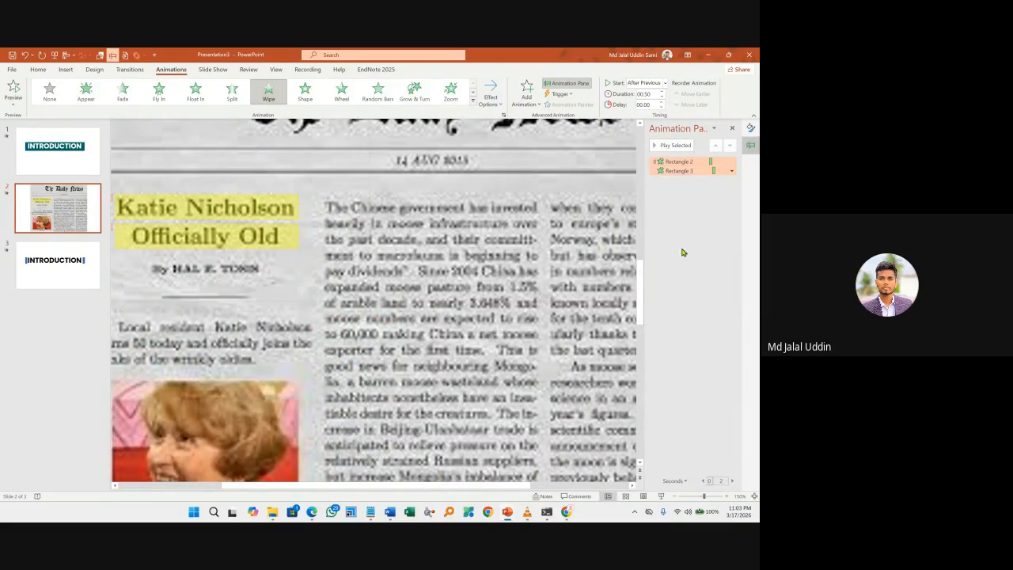
left_click(661, 495)
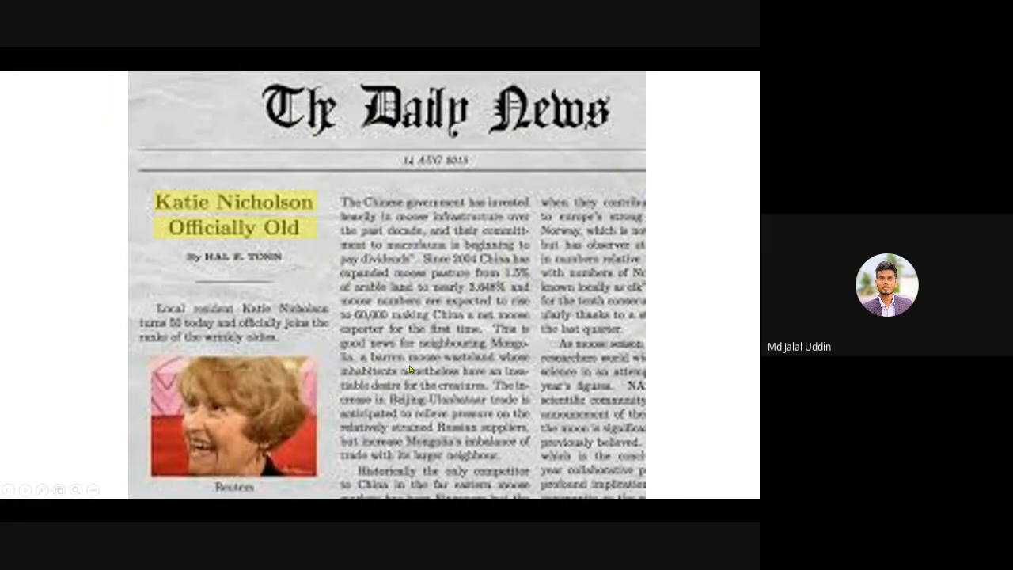
key("Escape")
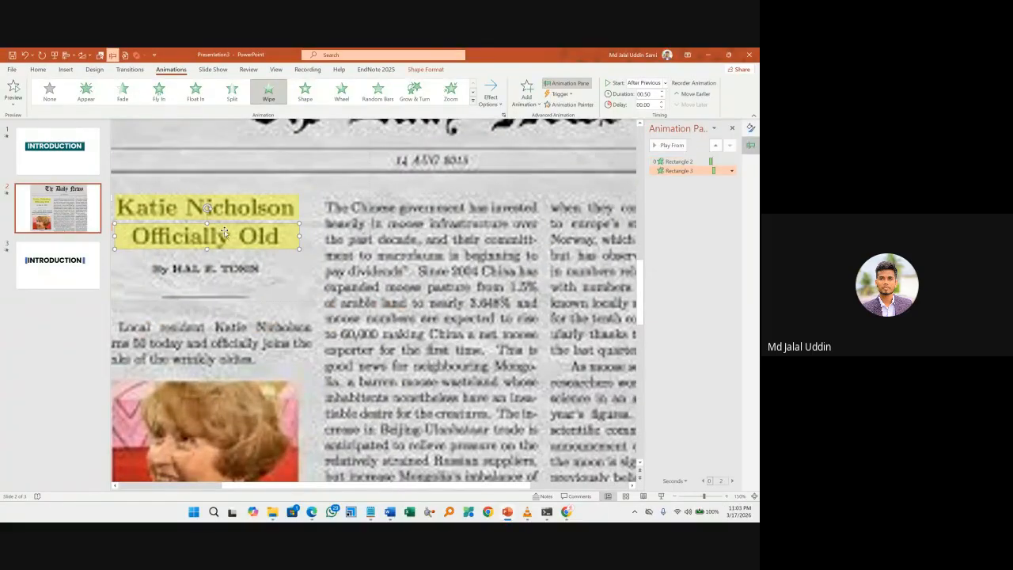
Set the Wipe duration of both headline highlights to 20 seconds (Extremely Slow).
left_click(249, 204)
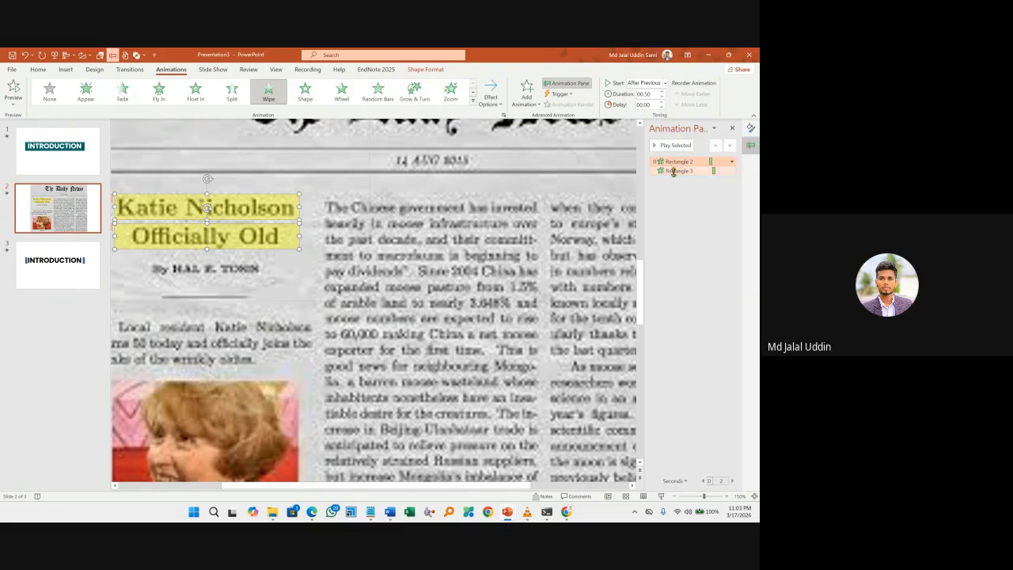
left_click(731, 171)
left_click(692, 228)
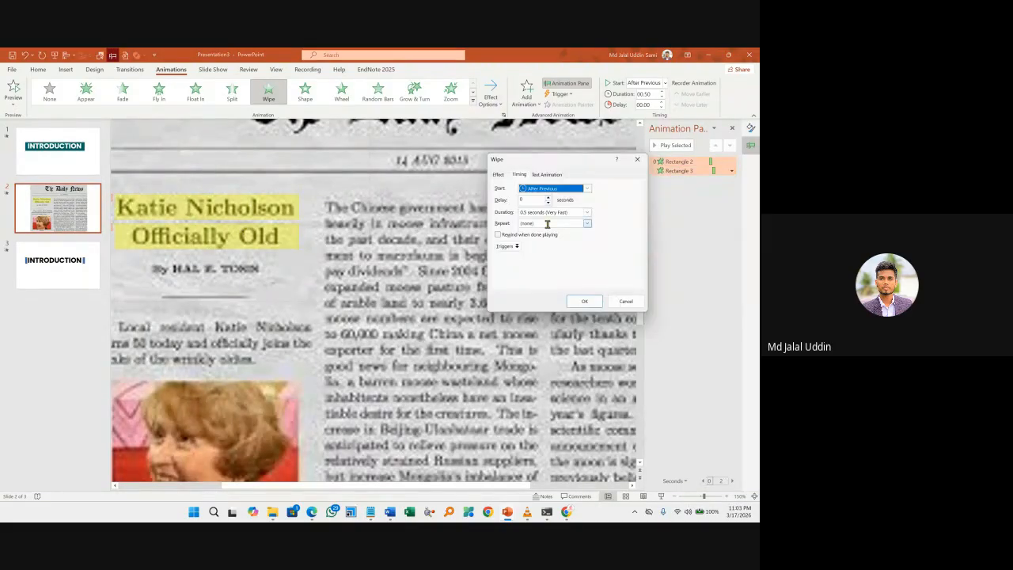
left_click(589, 216)
left_click(554, 220)
left_click(584, 300)
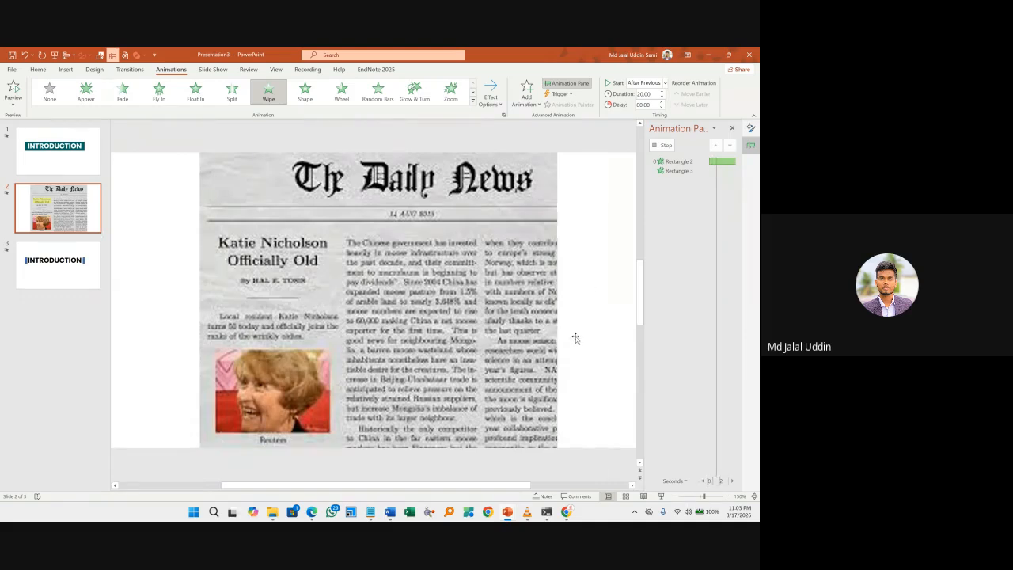
Set the Wipe duration of both headline highlights to 10 seconds.
left_click(681, 171)
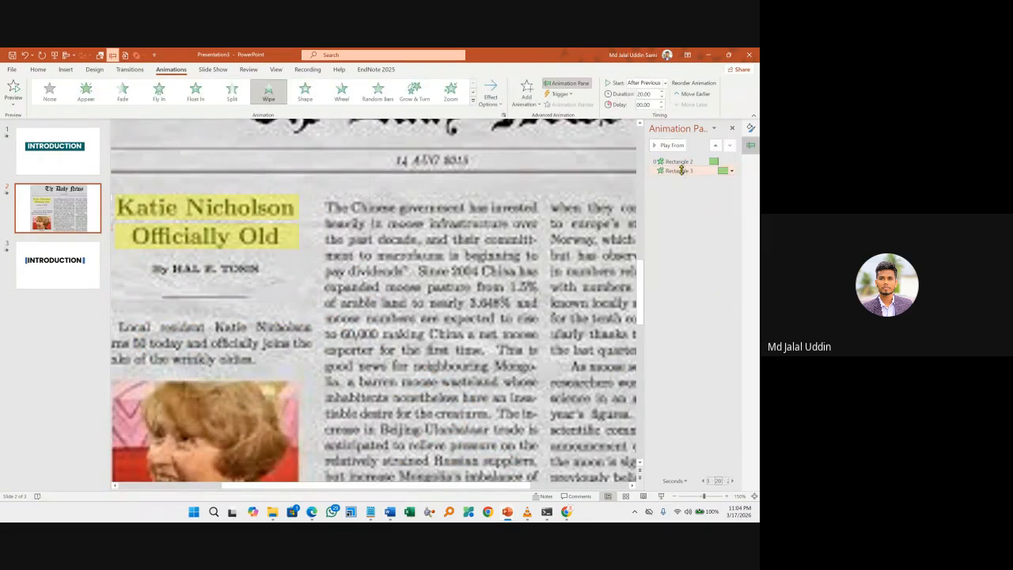
right_click(680, 164)
left_click(678, 214)
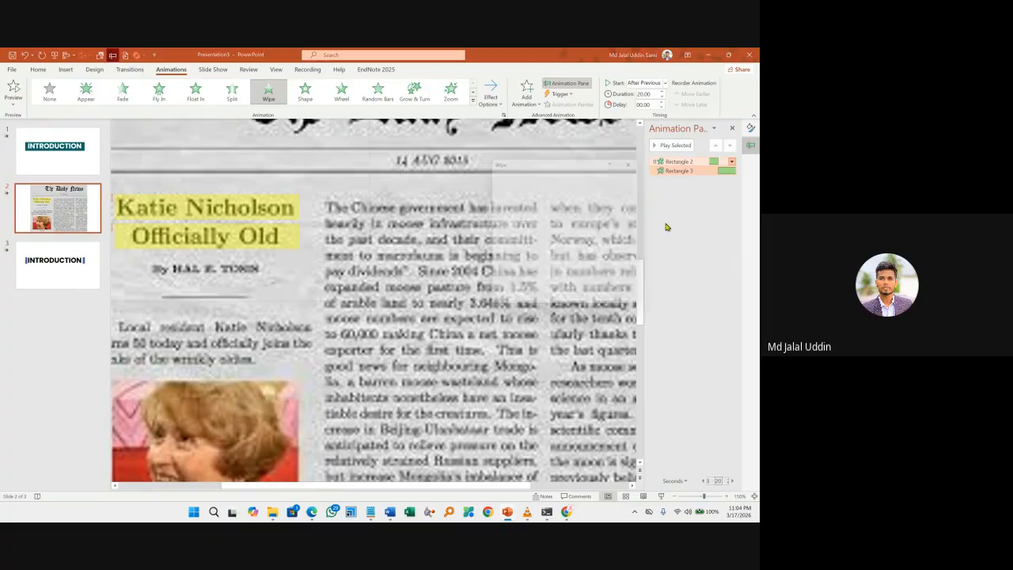
left_click(588, 213)
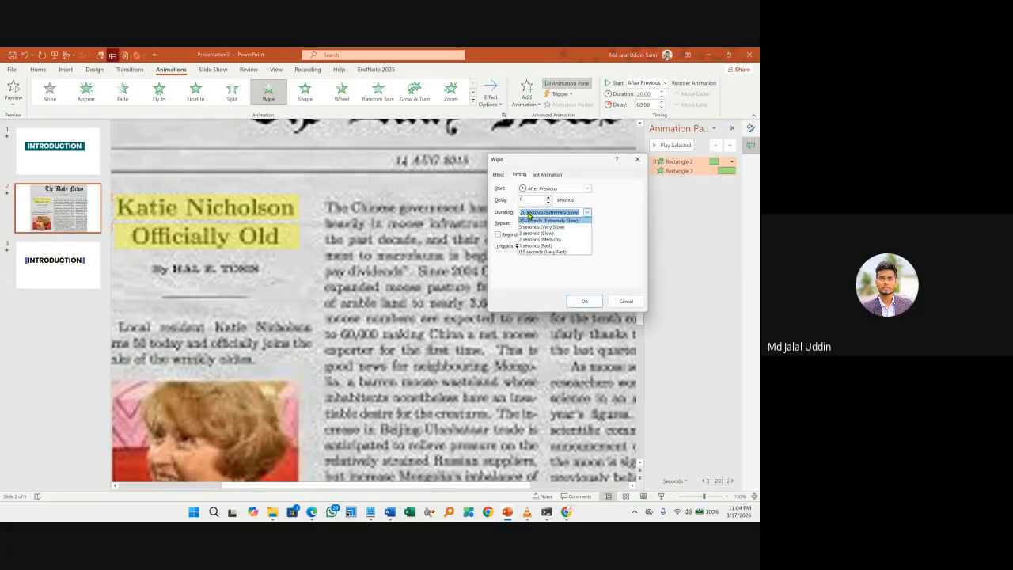
left_click(527, 214)
left_click(523, 212)
key("BackSpace")
type("1")
key("Return")
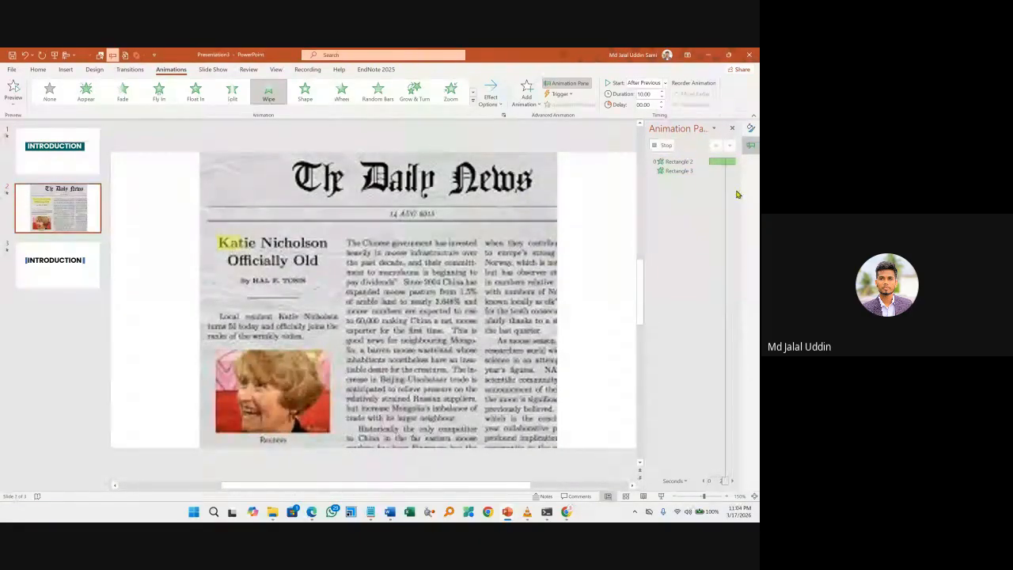
Set the Wipe duration of both headline highlights to 5 seconds (Very Slow) and play the slide as a slide show.
left_click(732, 161)
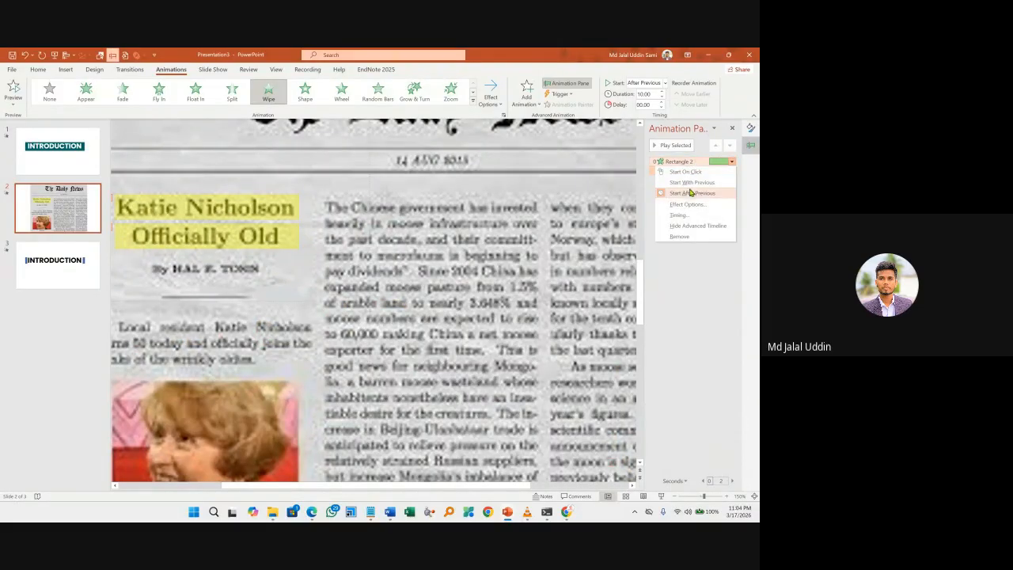
left_click(679, 214)
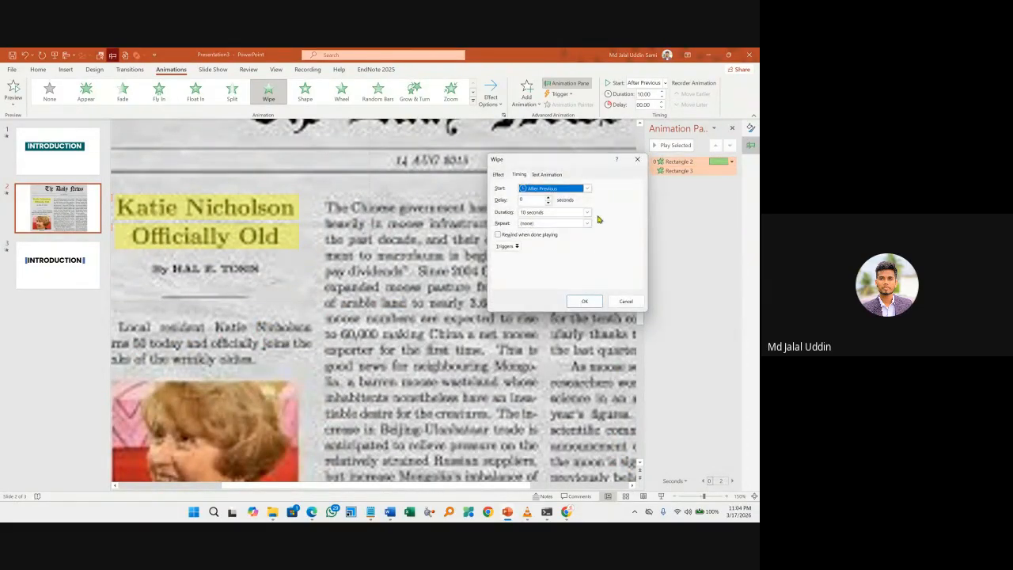
left_click(588, 212)
left_click(540, 228)
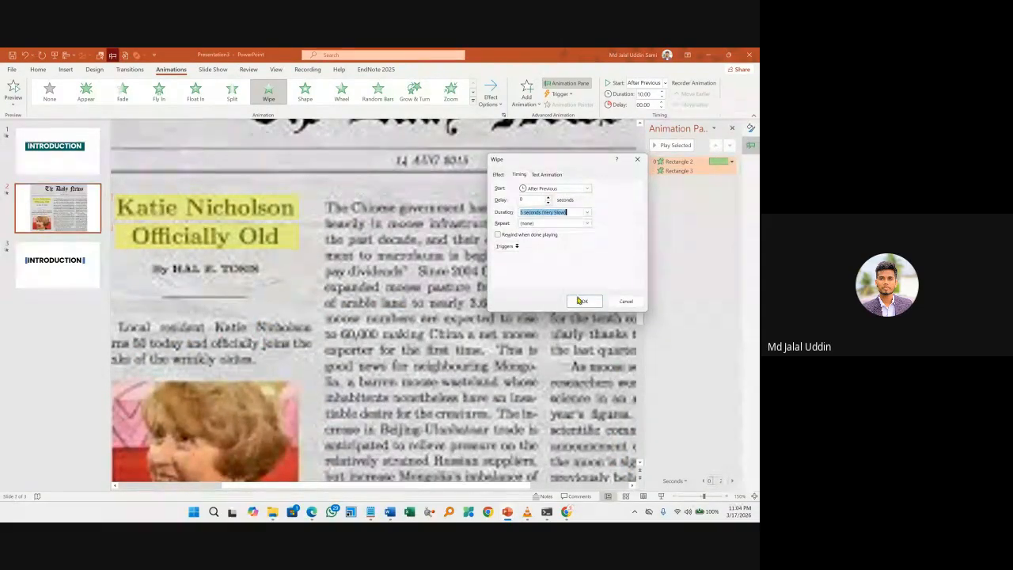
left_click(582, 301)
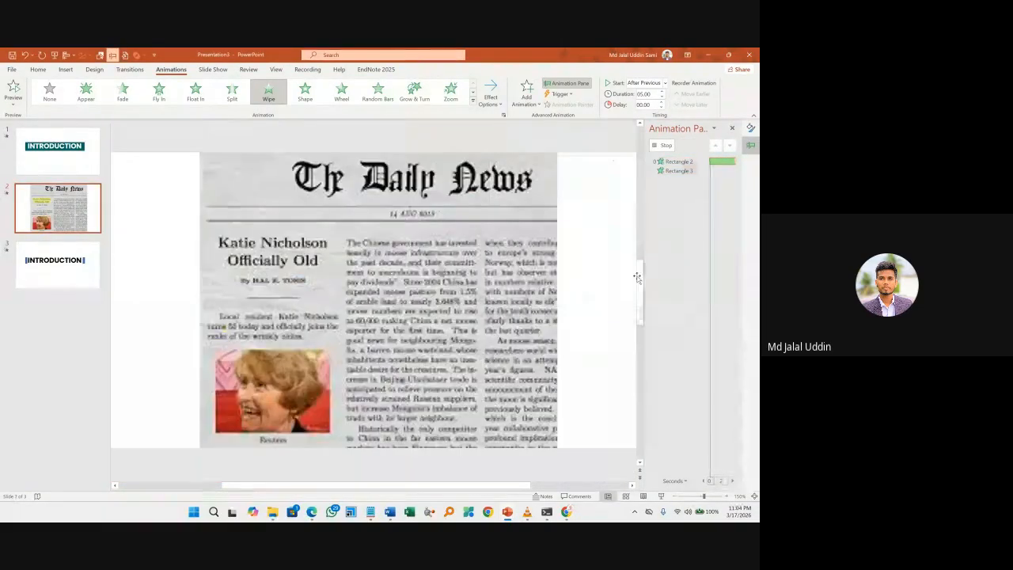
left_click(661, 497)
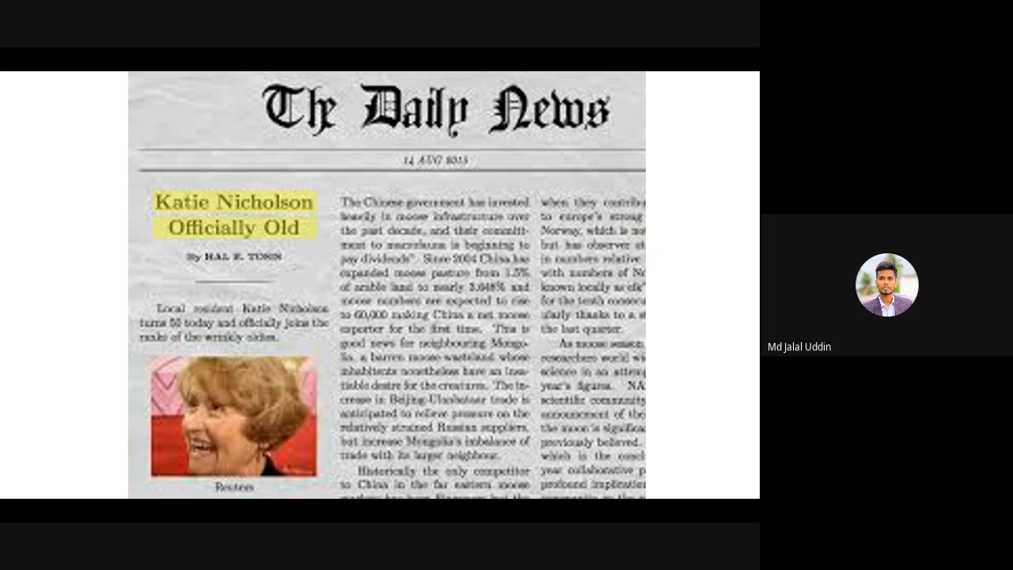
key("Escape")
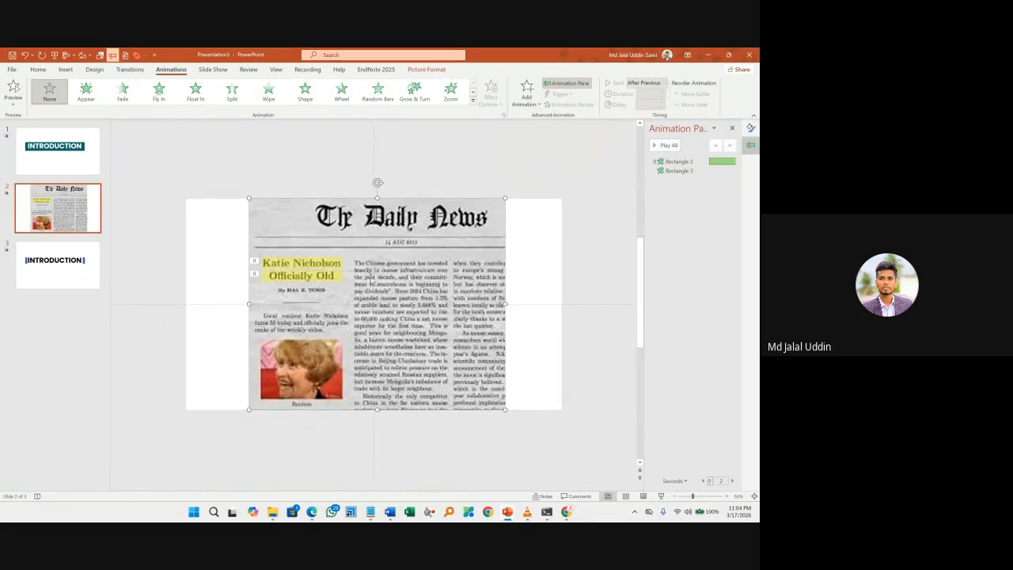
On slide 1, search the online 3D models for "bee" and insert the animated flying bee.
left_click(82, 173)
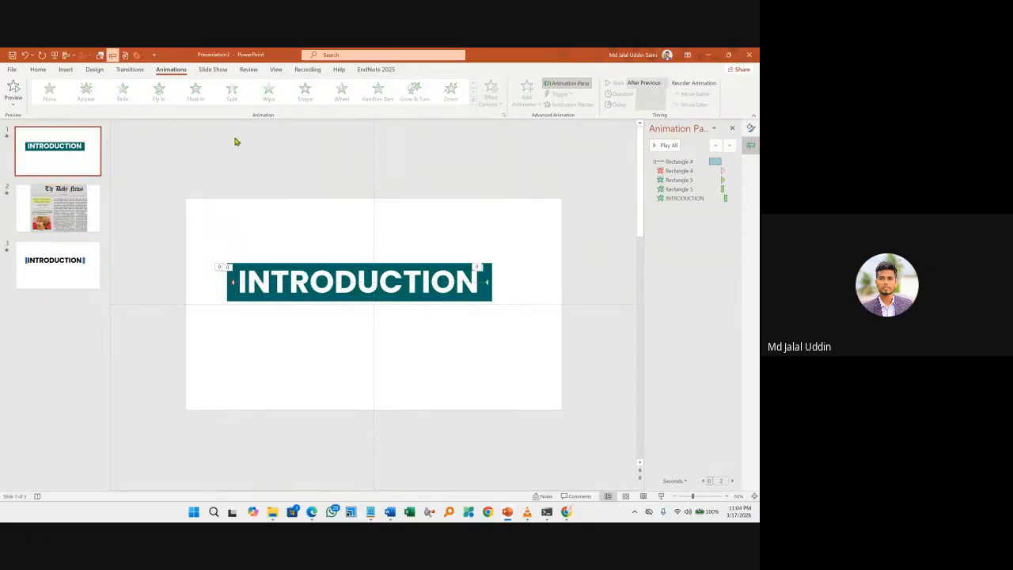
left_click(65, 70)
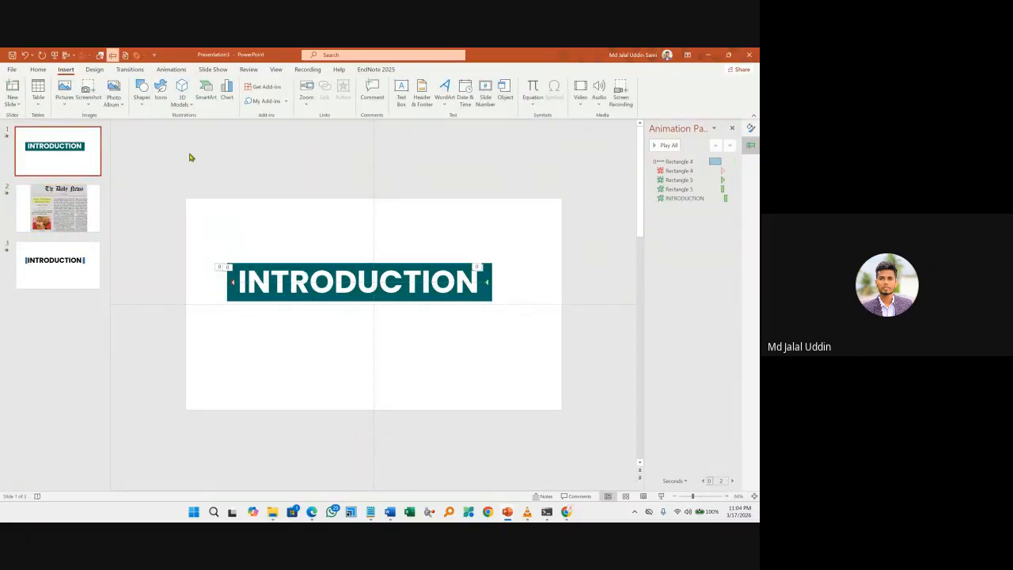
left_click(182, 97)
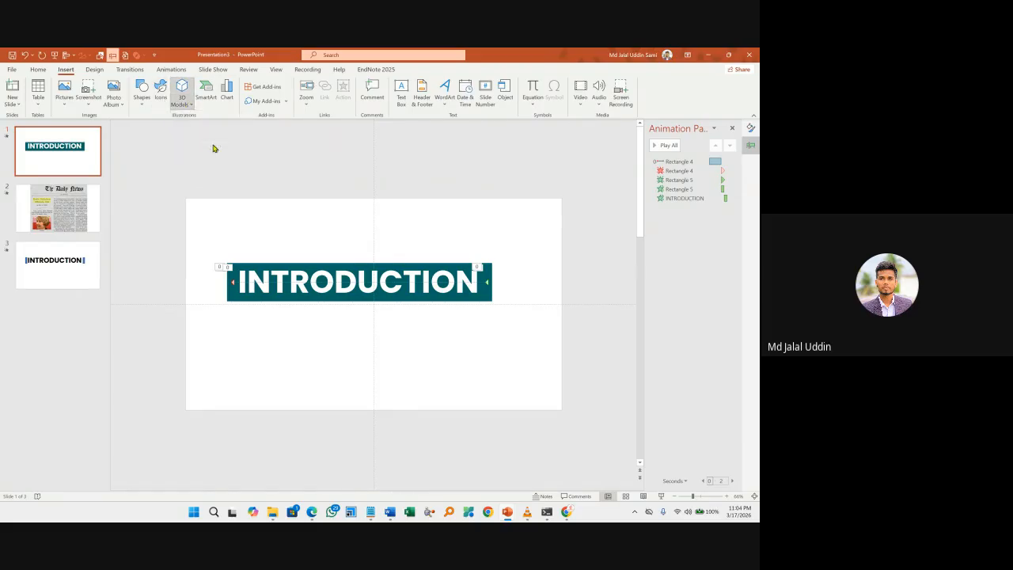
left_click(209, 144)
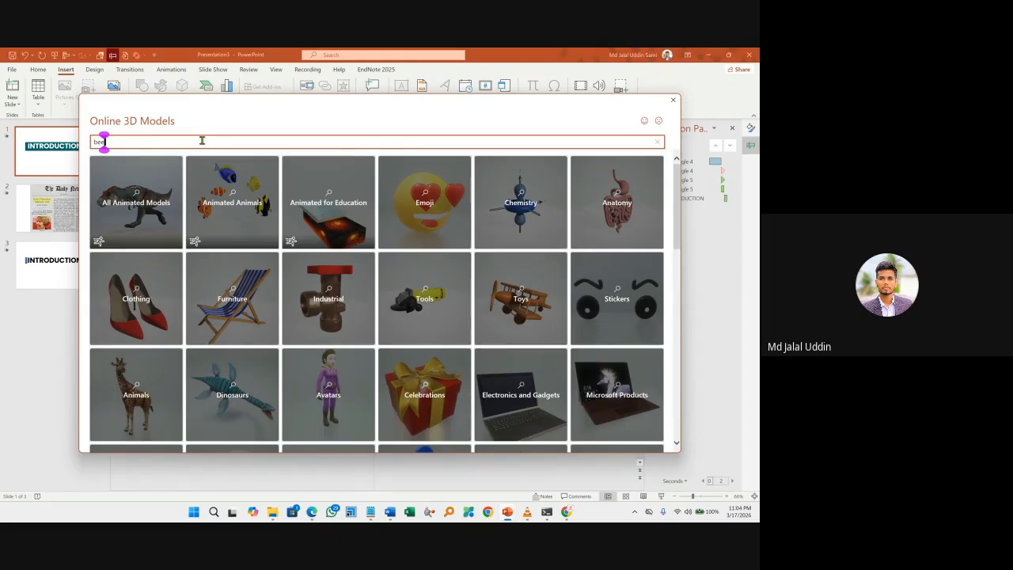
key("Return")
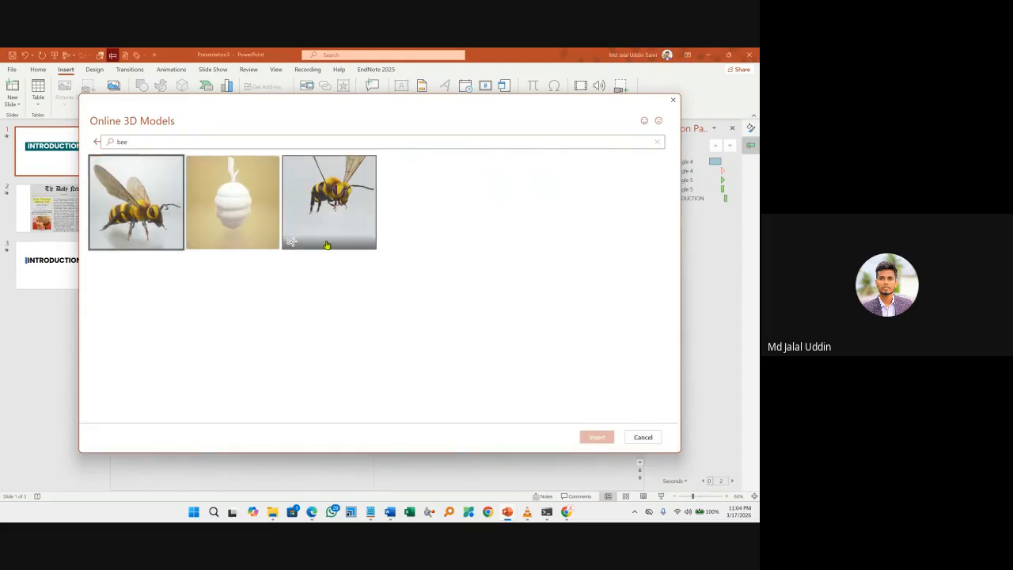
left_click(349, 190)
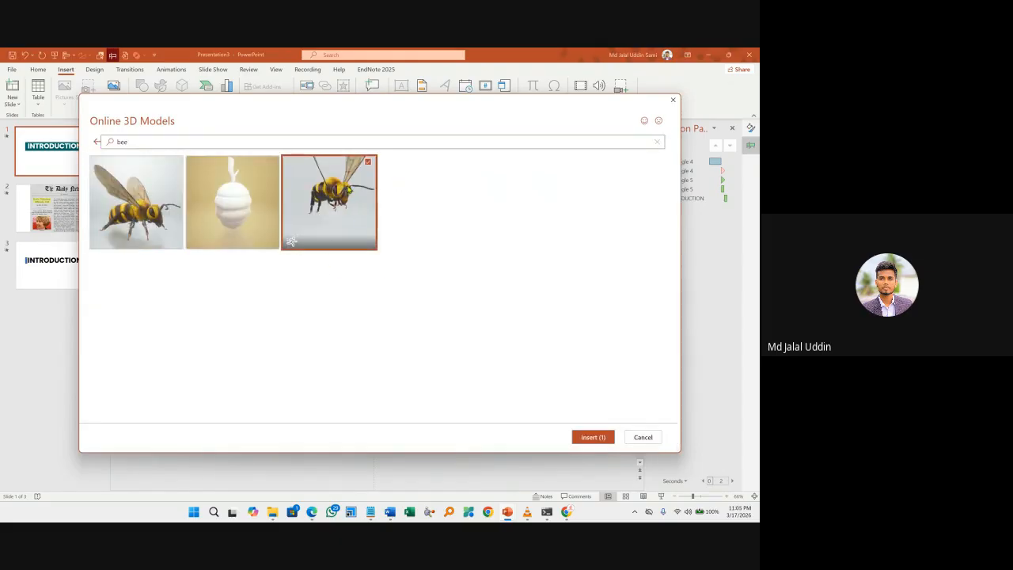
left_click(591, 438)
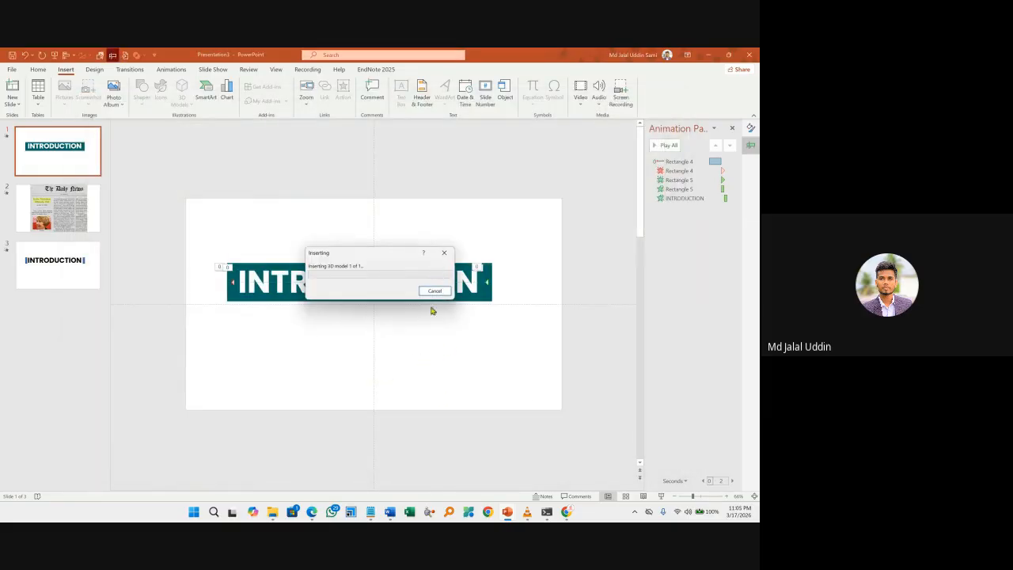
left_click_drag(387, 255, 455, 193)
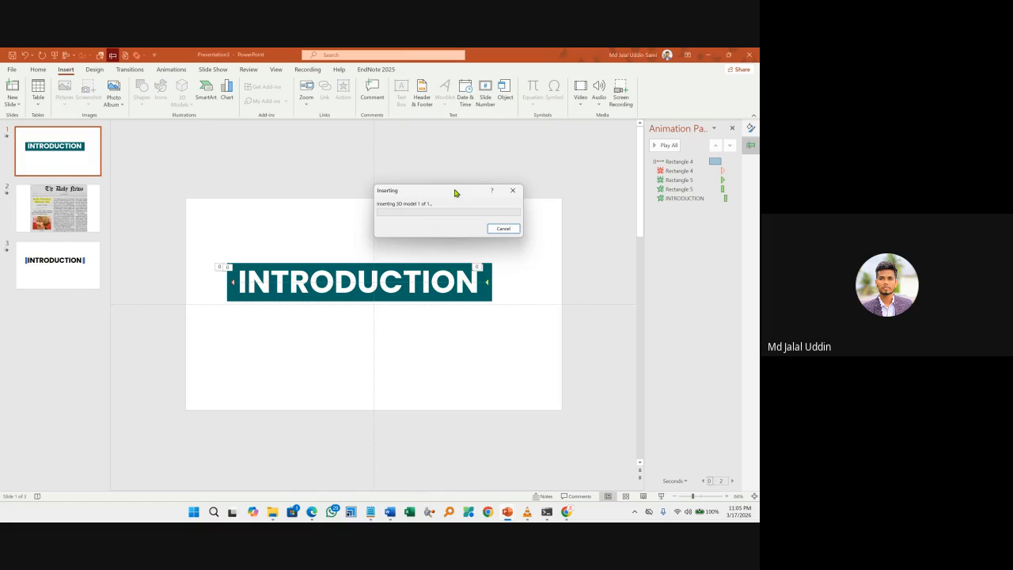
left_click_drag(455, 192, 464, 165)
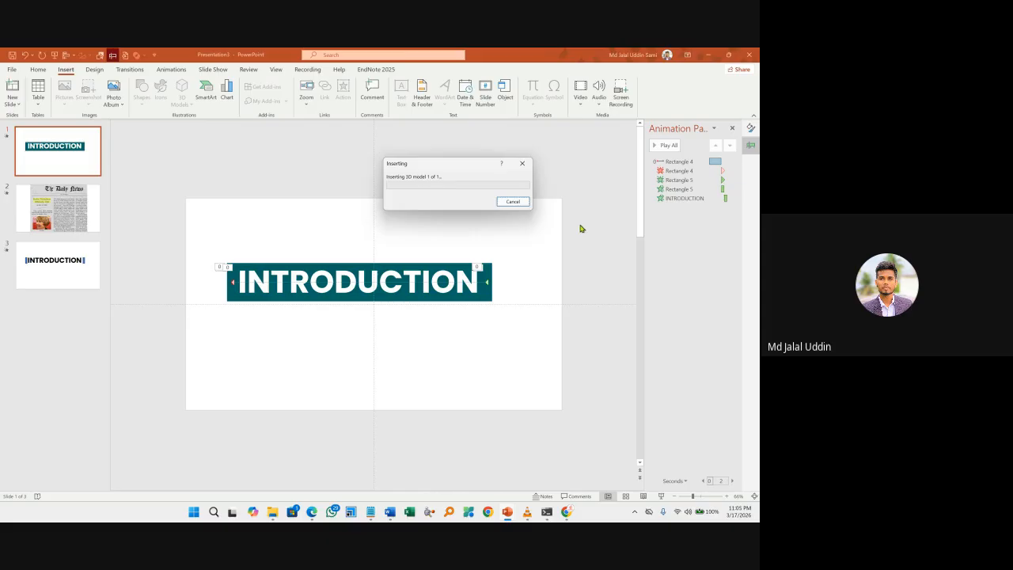
left_click_drag(450, 163, 450, 177)
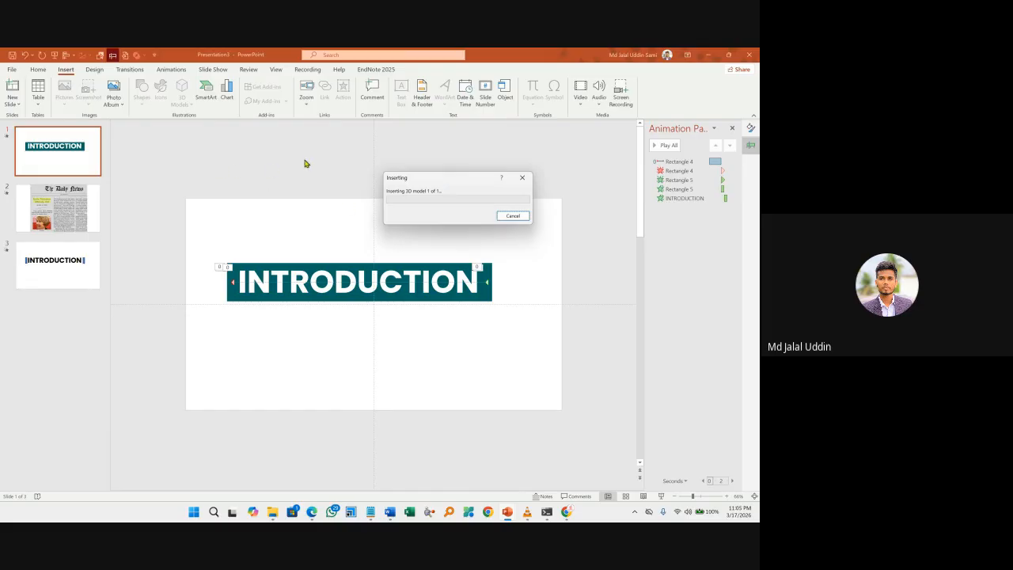
mouse_move(312, 512)
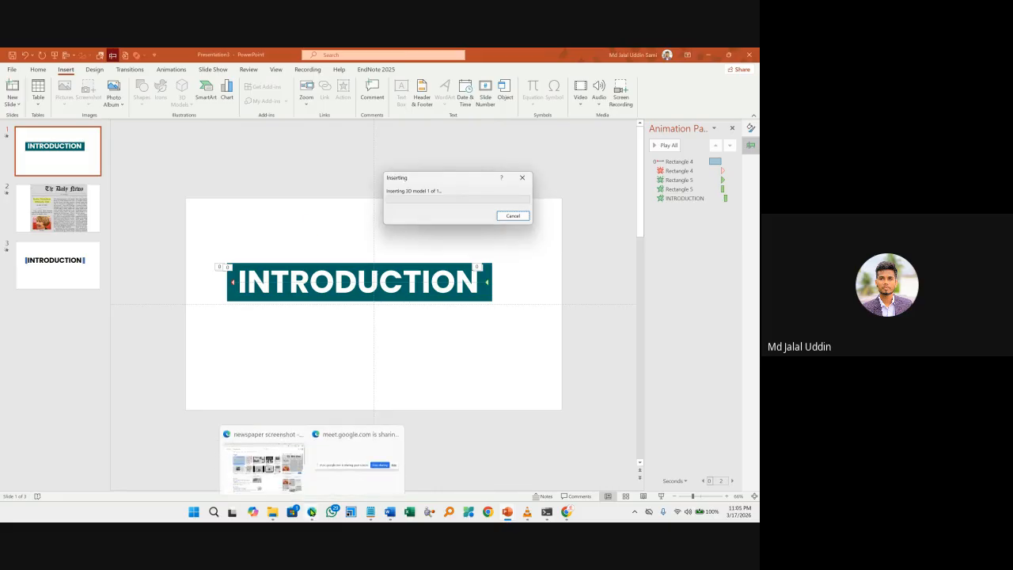
mouse_move(268, 454)
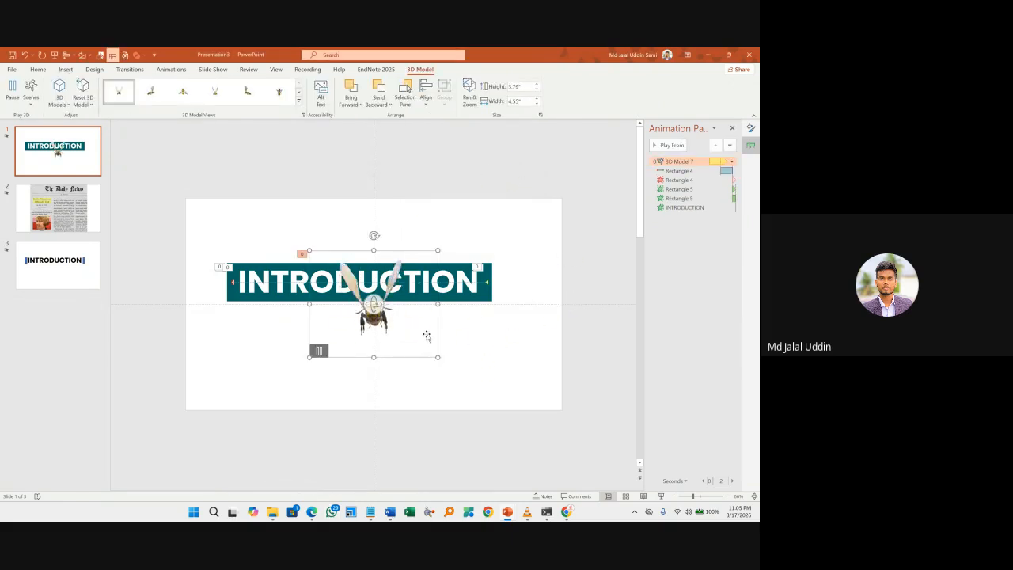
Move the bee 3D model up so it sits just above the right part of the INTRODUCTION title.
left_click_drag(403, 322, 476, 259)
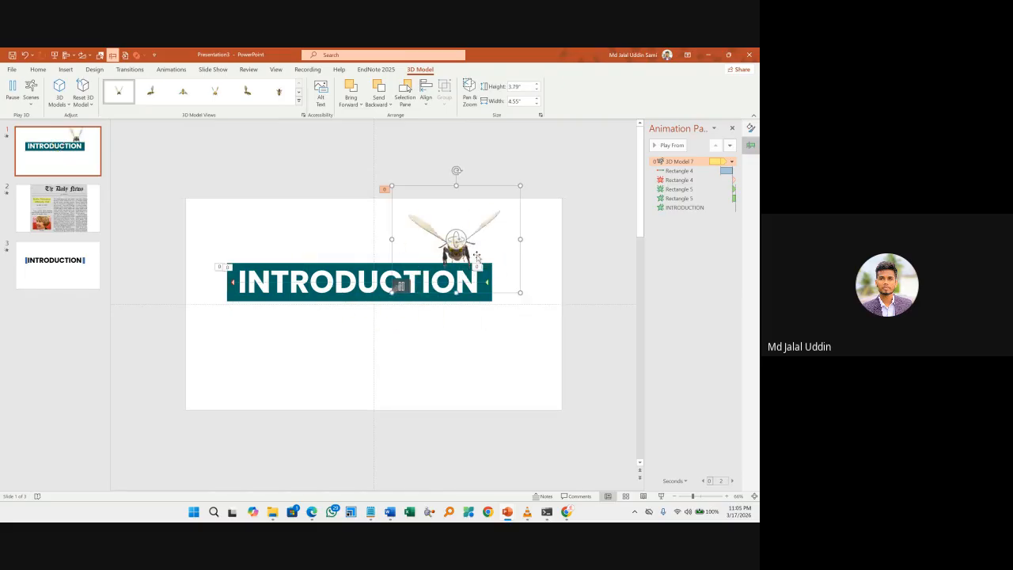
Copy the bee 3D model from the INTRODUCTION slide to slide 2 and place it just below the left part of the newspaper headline.
left_click_drag(476, 259, 455, 227)
left_click(65, 162)
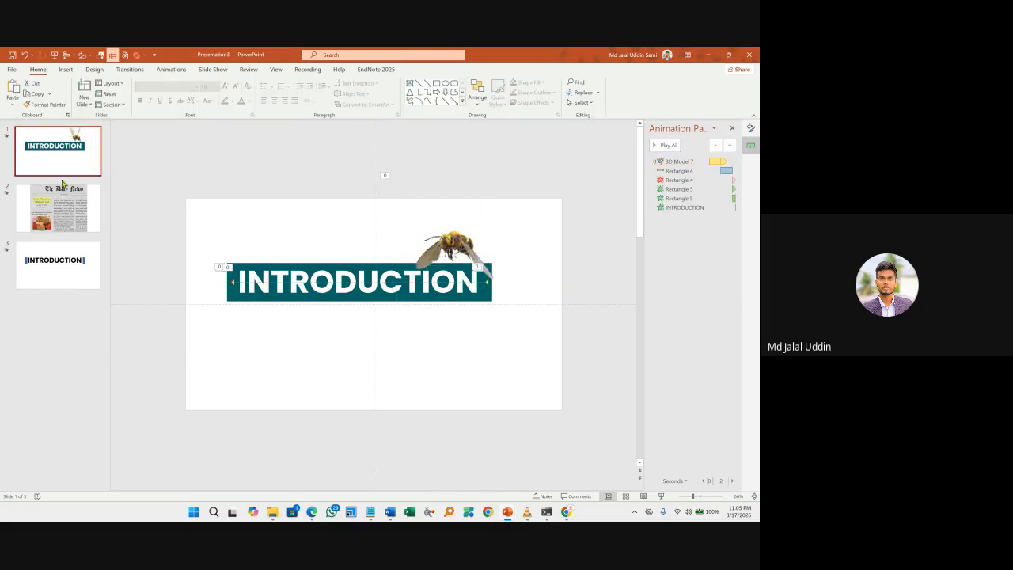
left_click(467, 247)
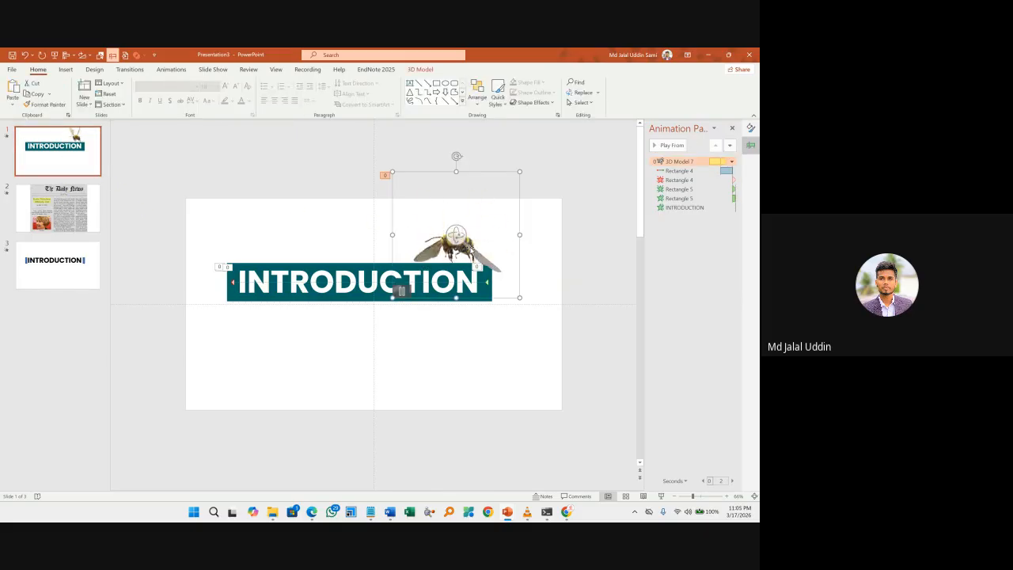
left_click(58, 208)
left_click(335, 162)
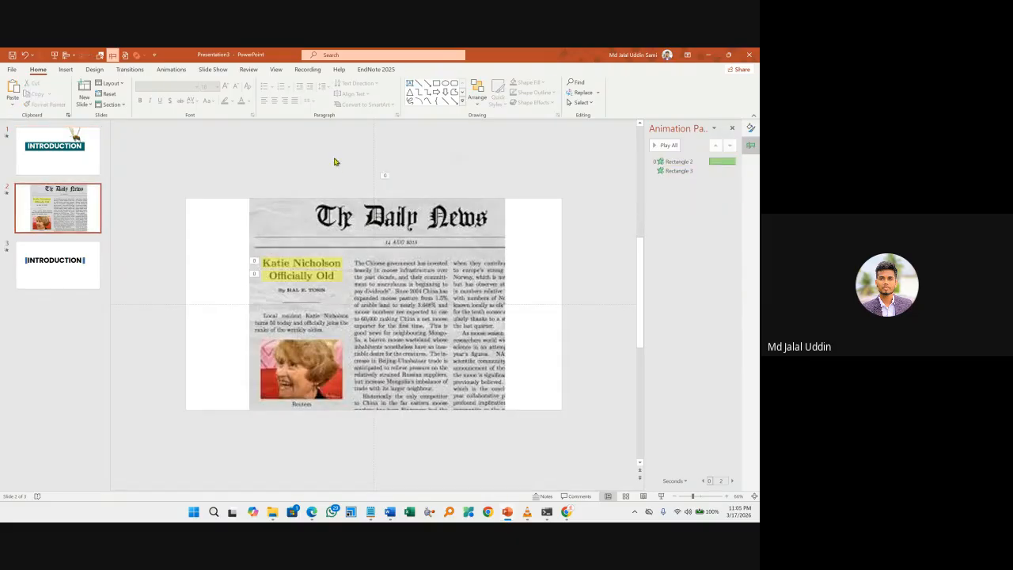
key("ctrl+v")
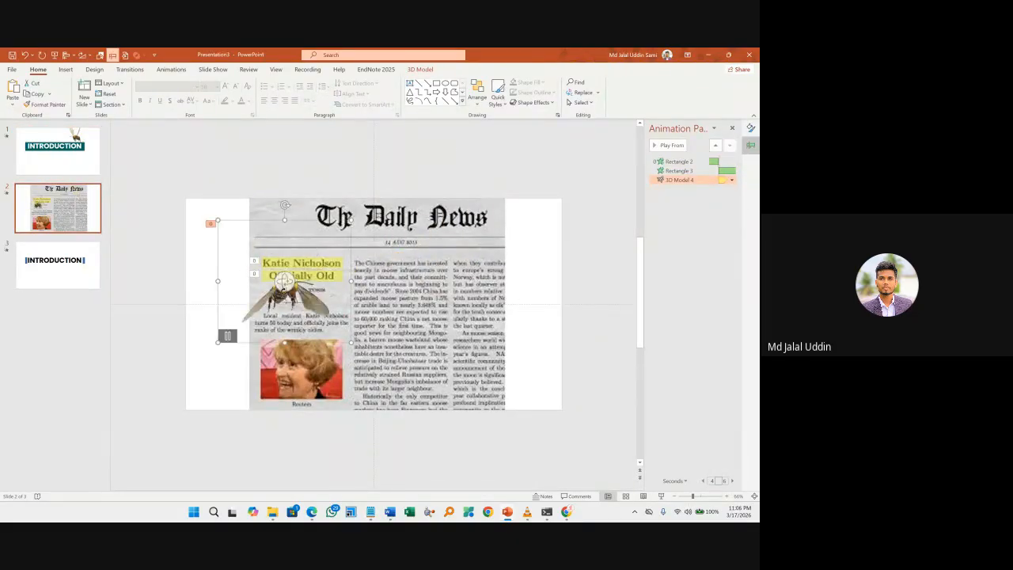
left_click_drag(291, 301, 271, 320)
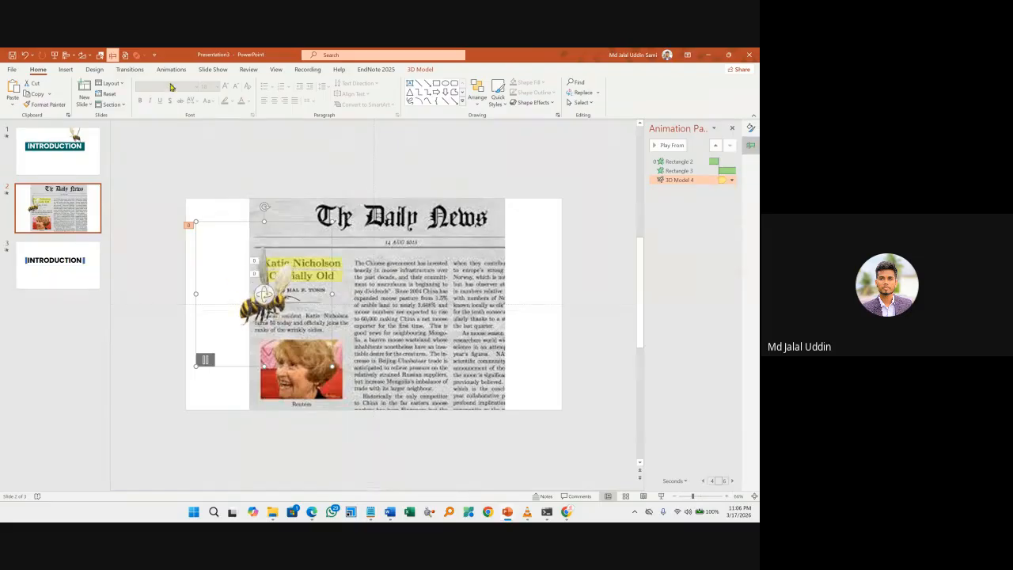
Apply the Morph transition to slide 2.
left_click(138, 72)
left_click(87, 94)
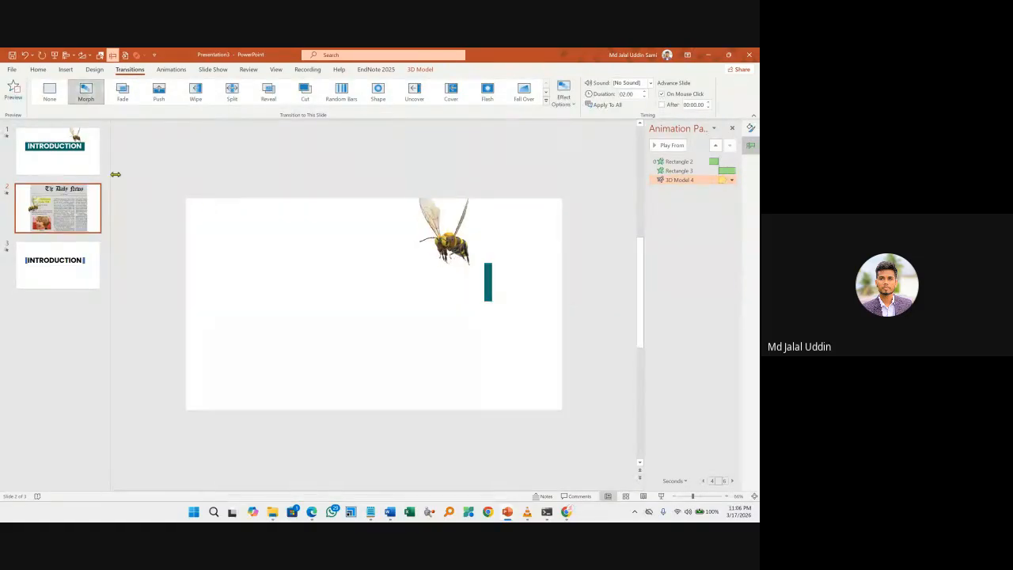
scroll(120, 182, "up", 1)
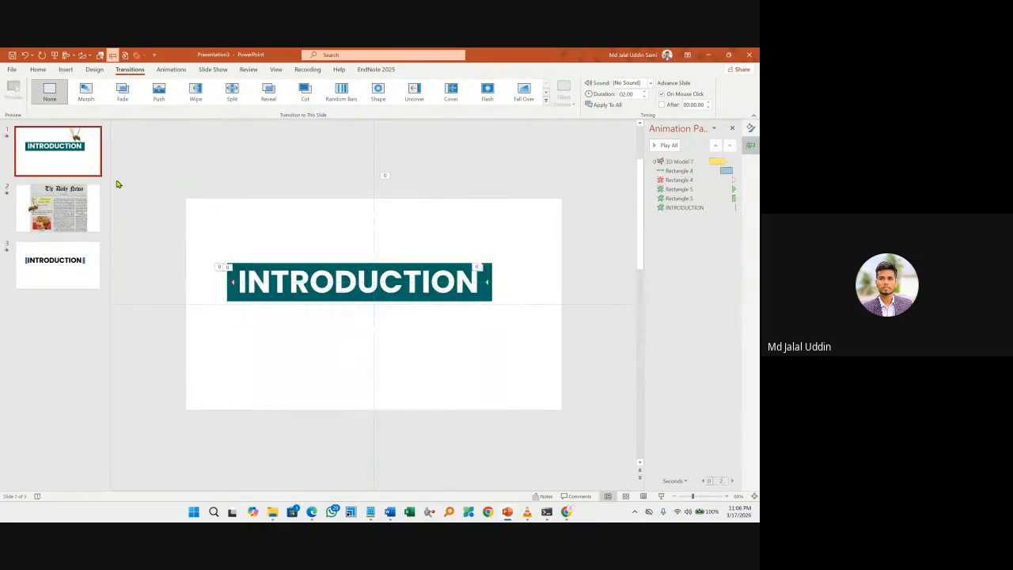
Play the slide show through slides 1 and 2 to check the bee's Morph transition and the headline highlights.
left_click(663, 496)
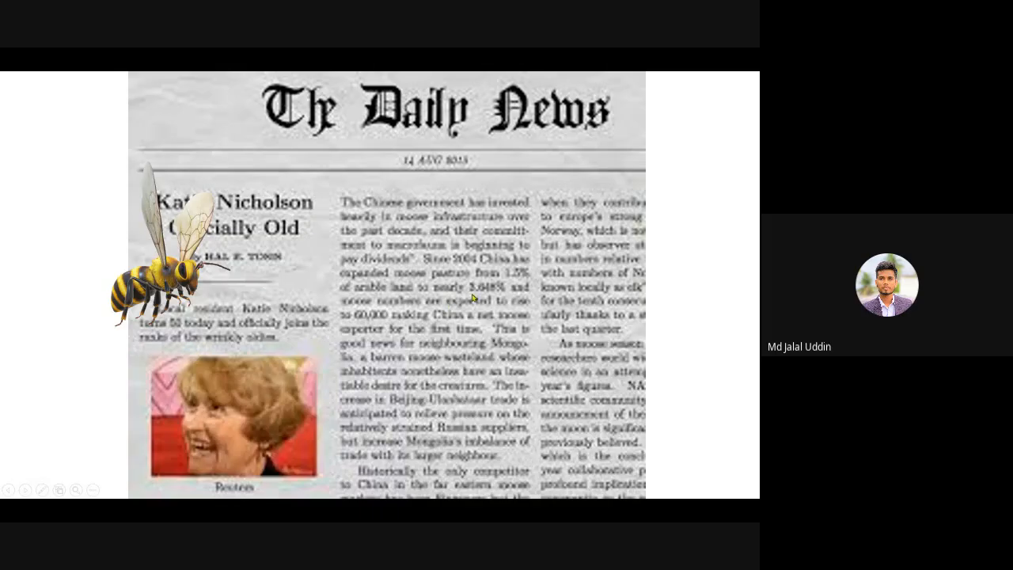
left_click(472, 302)
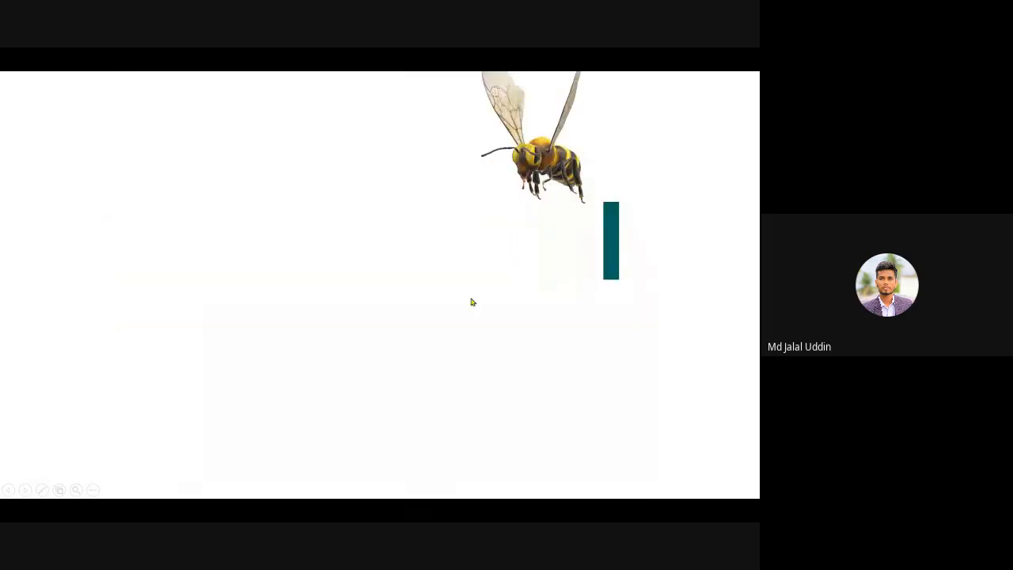
left_click(617, 318)
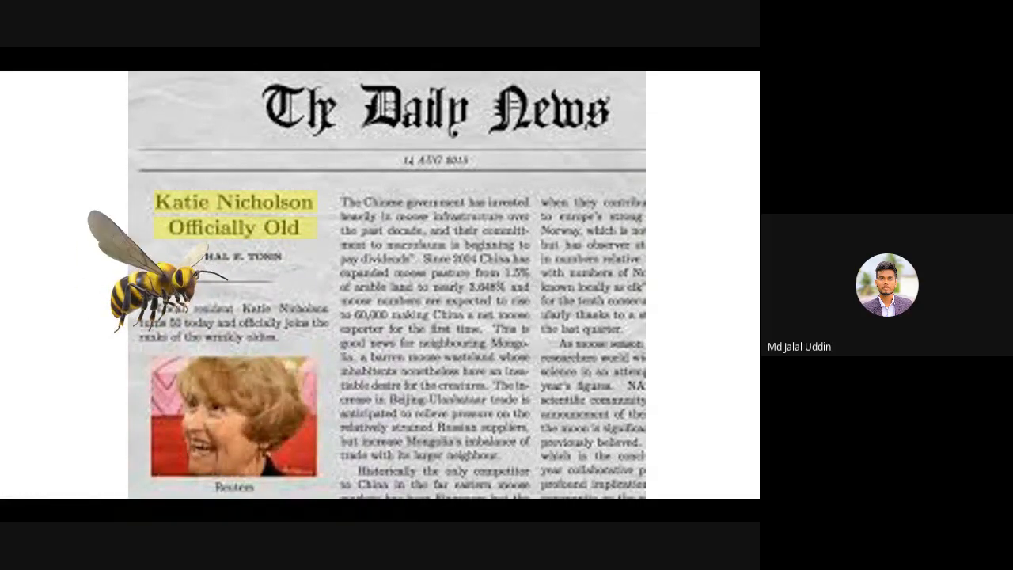
key("Escape")
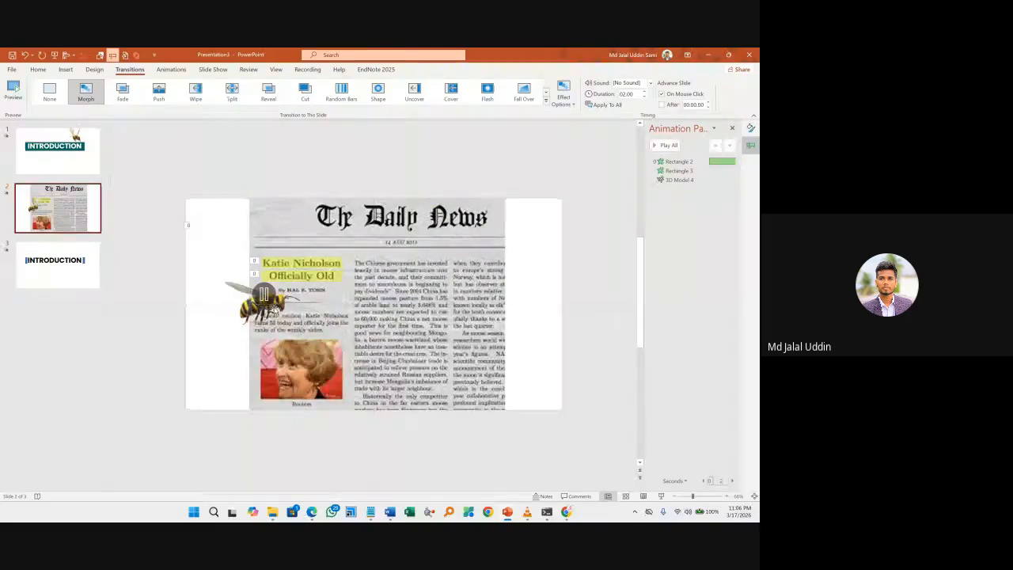
Add a blank slide 4 at the end, paste a copy of the bee 3D model on it and enlarge it.
left_click(271, 309)
left_click(68, 324)
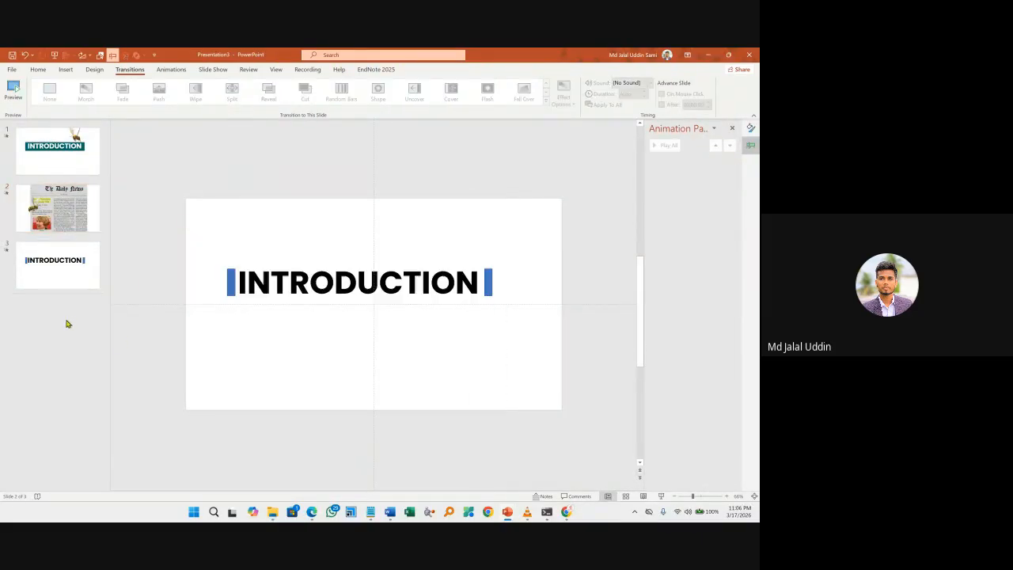
key("Return")
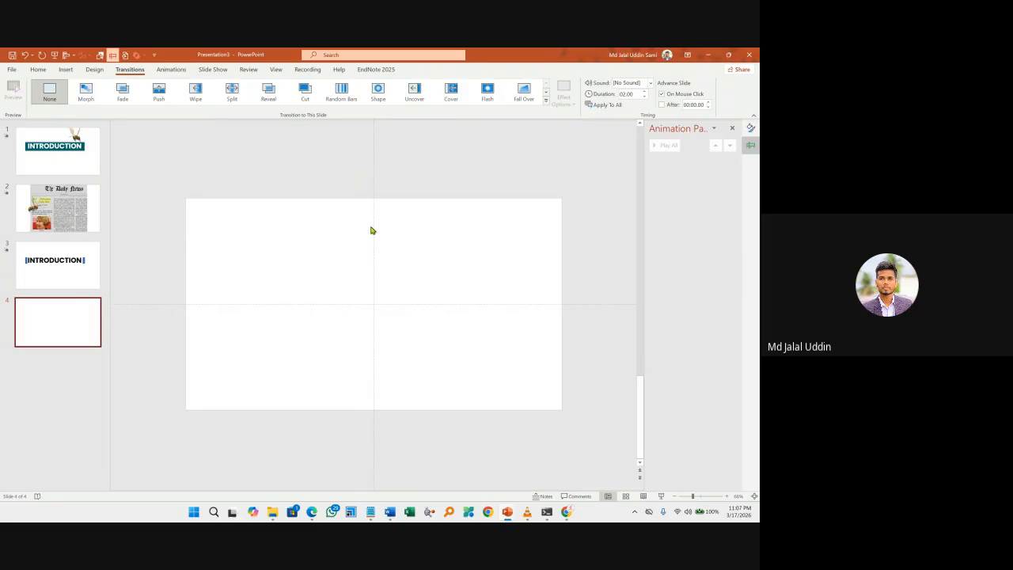
key("ctrl+v")
left_click_drag(288, 307, 311, 271)
left_click_drag(355, 331, 481, 464)
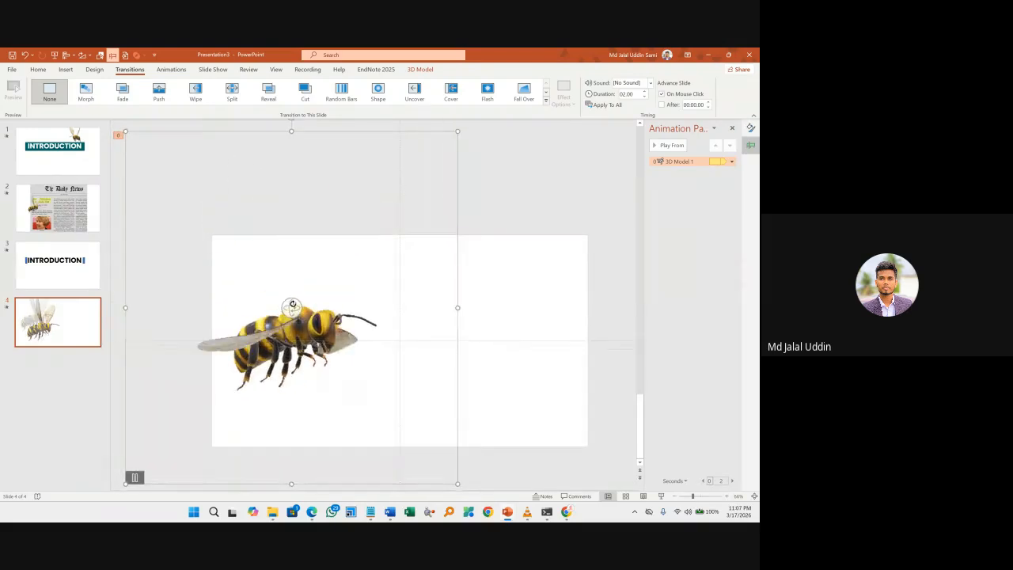
Duplicate slide 4 with the enlarged bee.
left_click(87, 277)
left_click(83, 324)
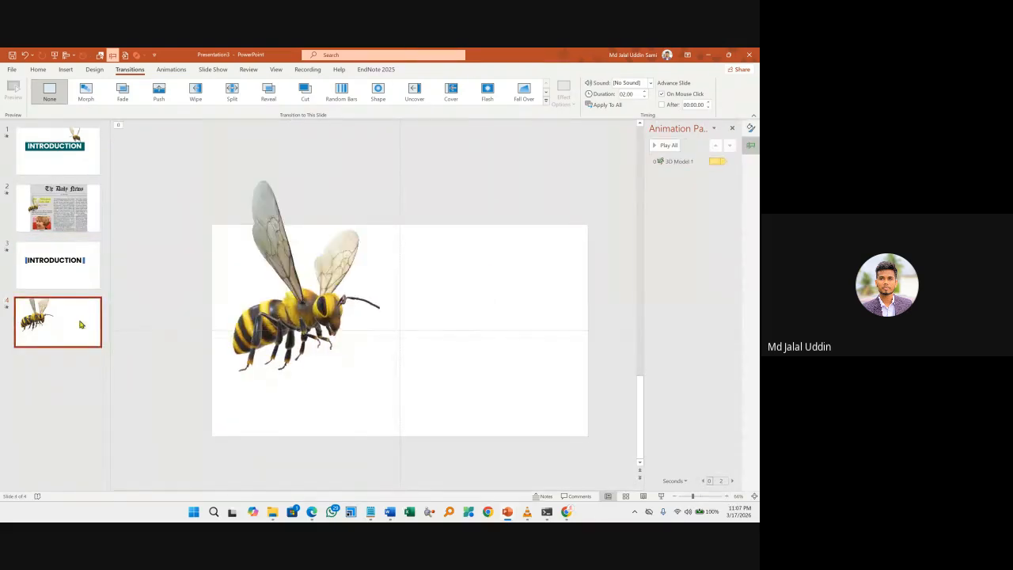
left_click(302, 327)
left_click(65, 326)
key("ctrl+d")
On slide 4, make the bee smaller and move it to the middle of the slide.
left_click(71, 325)
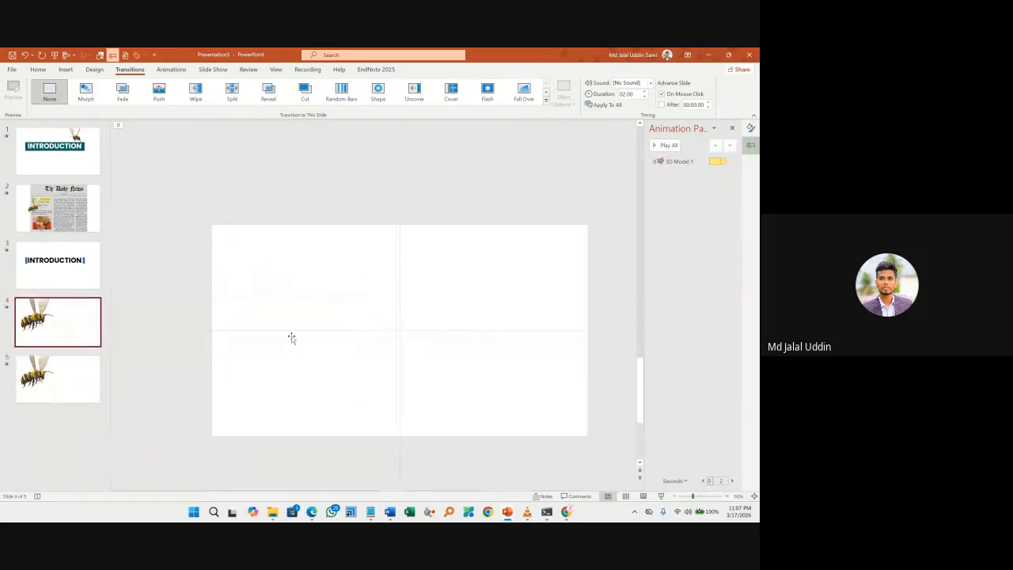
left_click(412, 421)
left_click_drag(460, 484, 378, 386)
left_click_drag(282, 299, 316, 325)
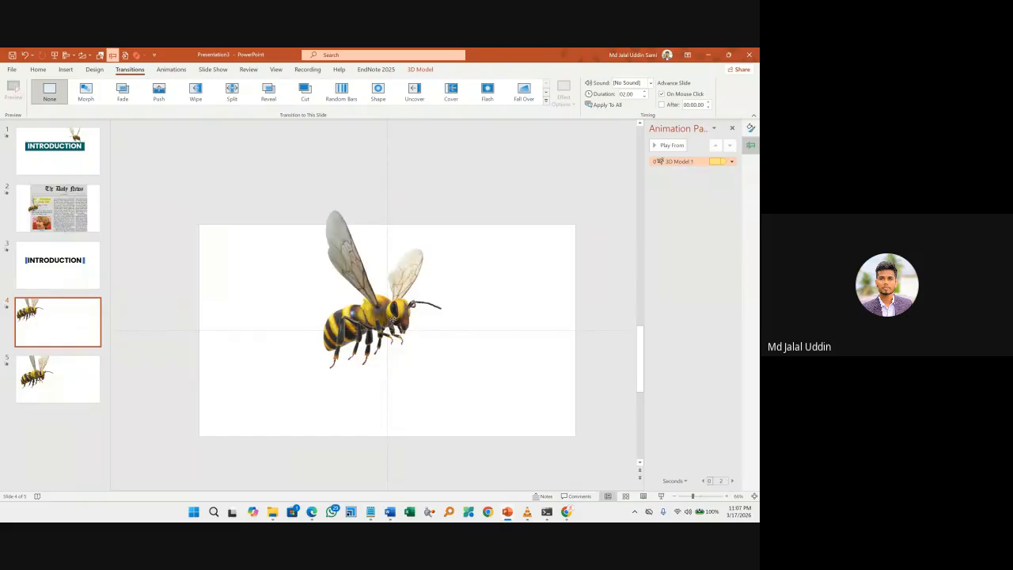
On slide 5, draw a small rectangular outline shape over the base of the bee's antennae.
left_click(85, 368)
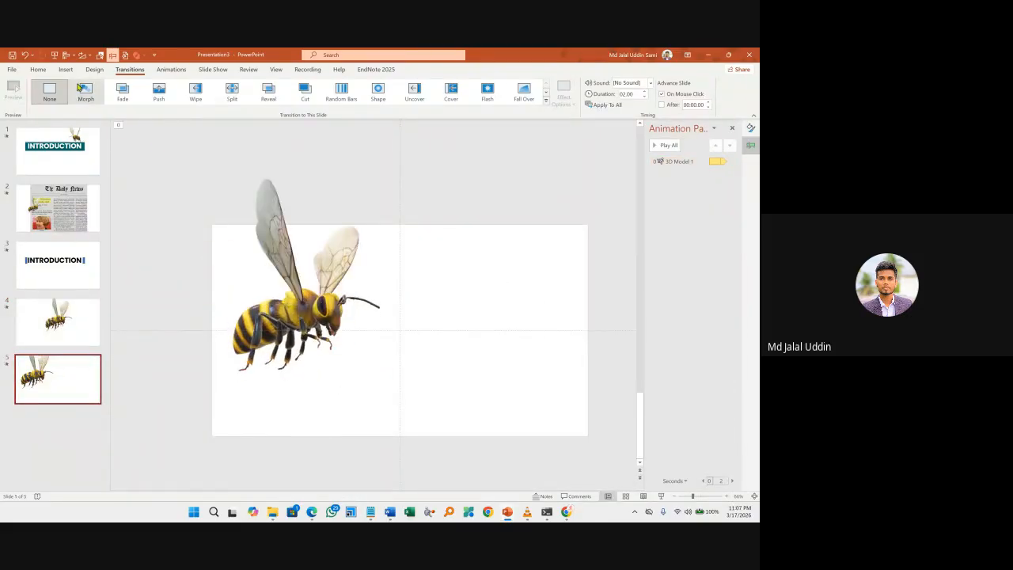
left_click(65, 69)
left_click(142, 91)
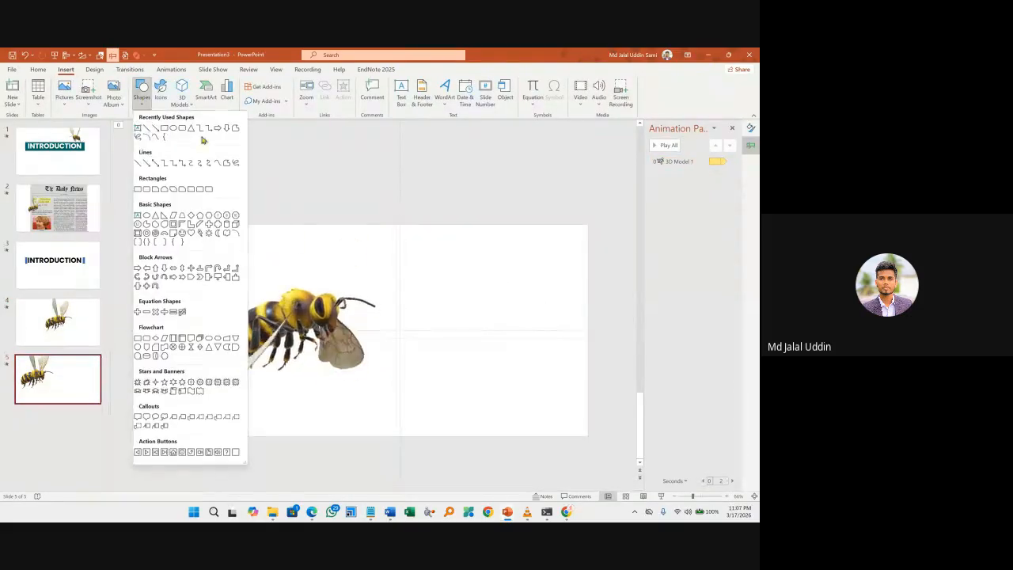
left_click(156, 132)
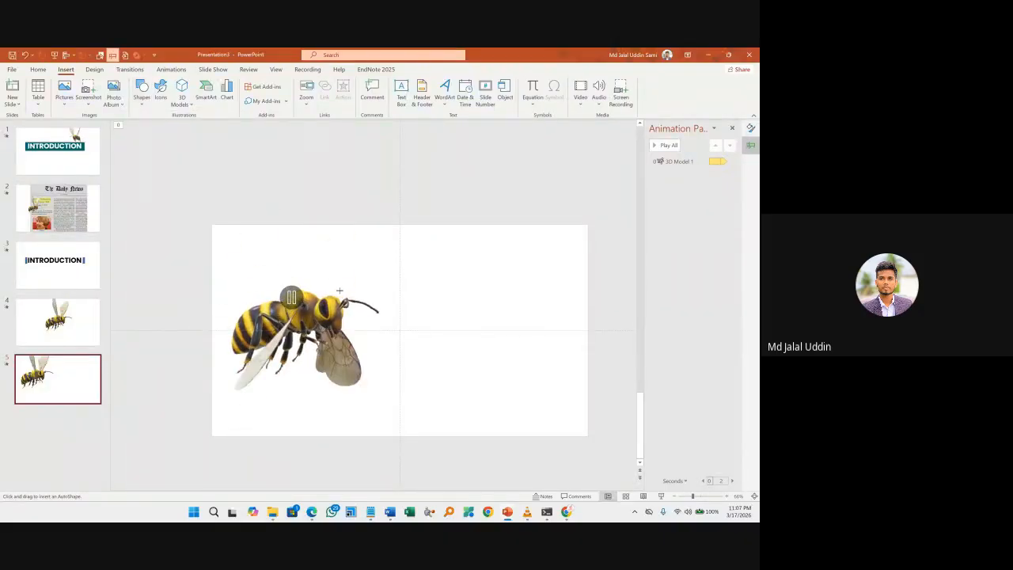
left_click(141, 91)
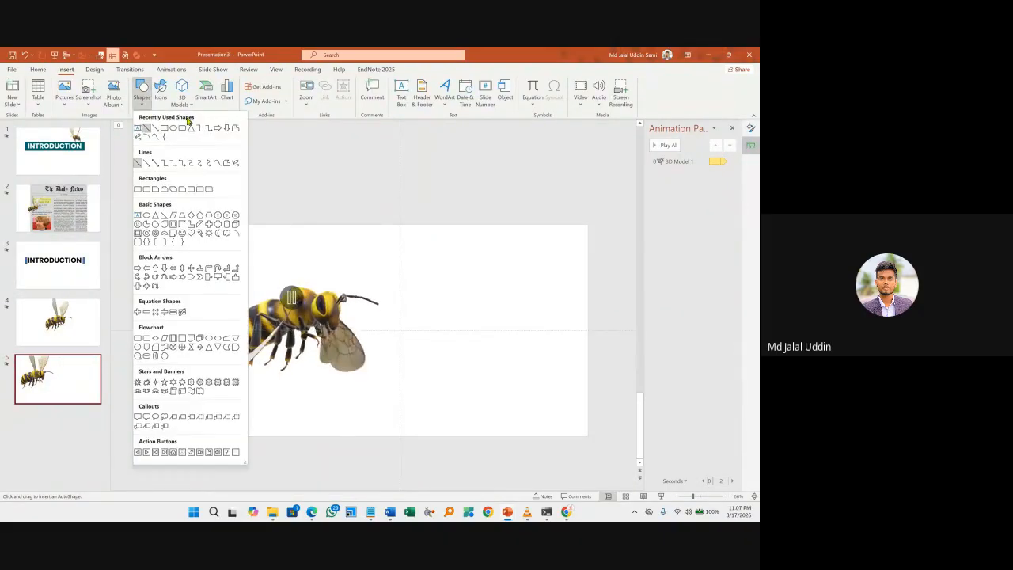
left_click(235, 130)
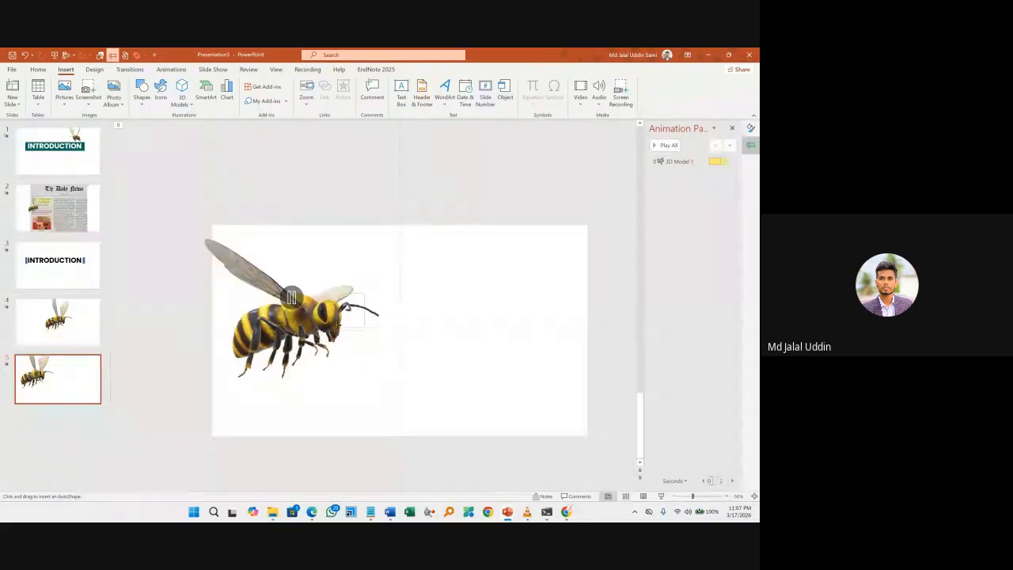
left_click_drag(339, 338, 366, 293)
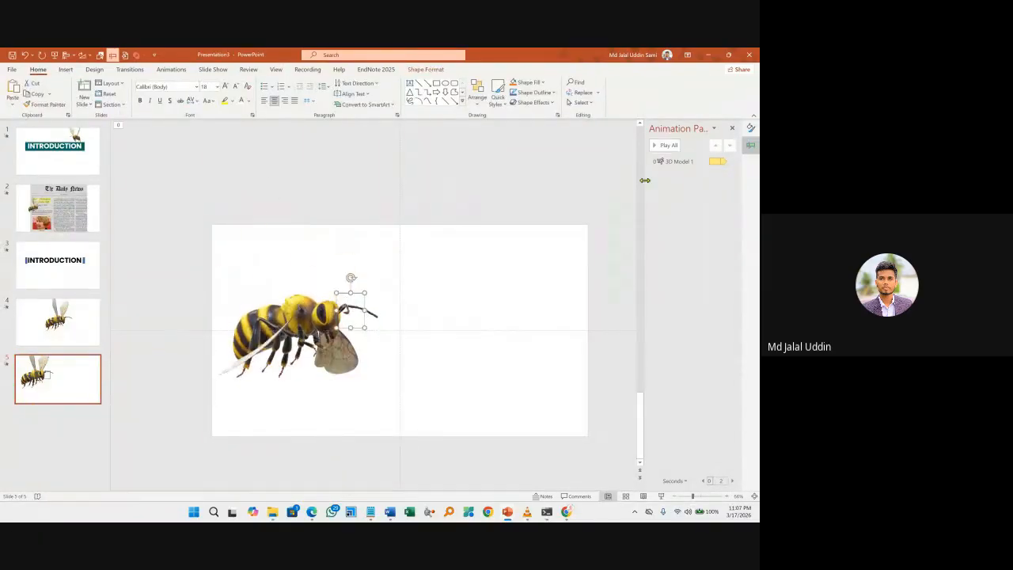
Give the small box at the bee's antennae a solid dark red outline.
left_click(751, 128)
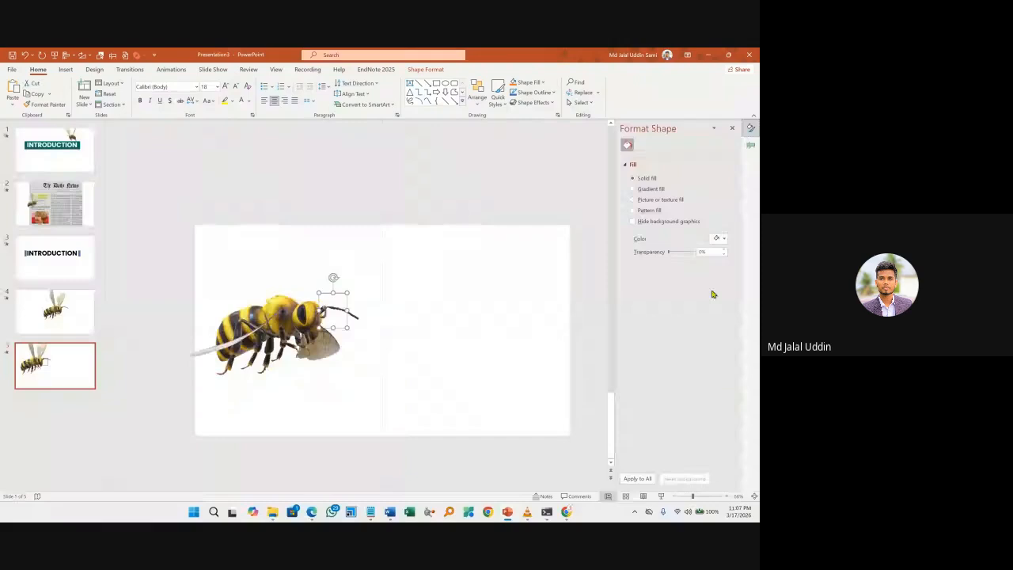
left_click(716, 312)
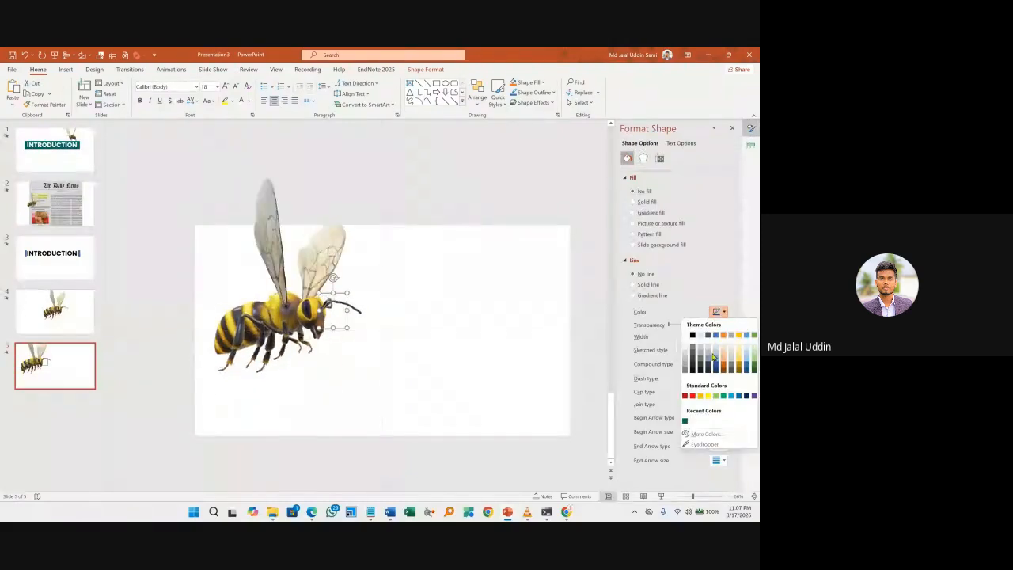
left_click(685, 396)
left_click(716, 313)
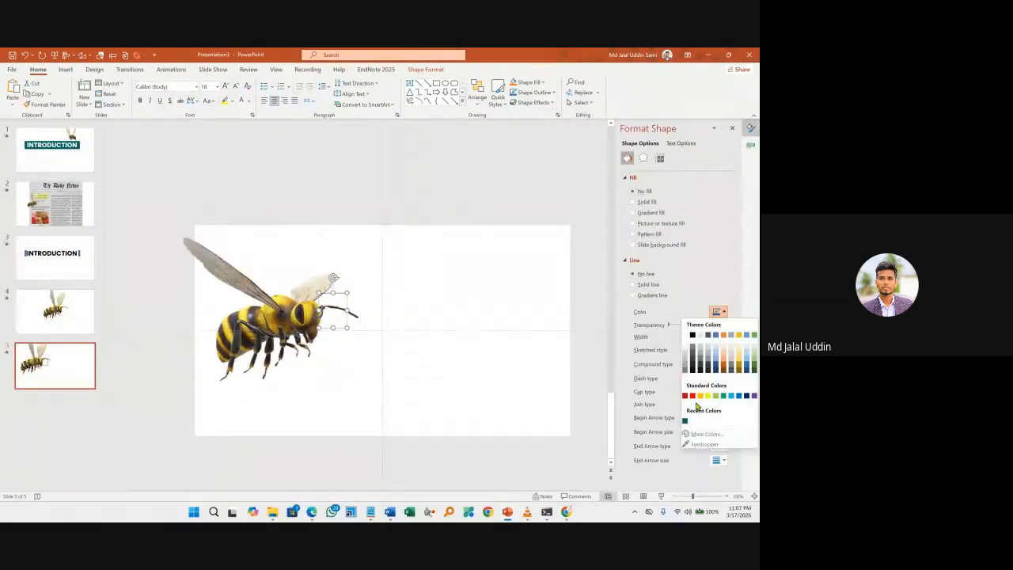
left_click(685, 397)
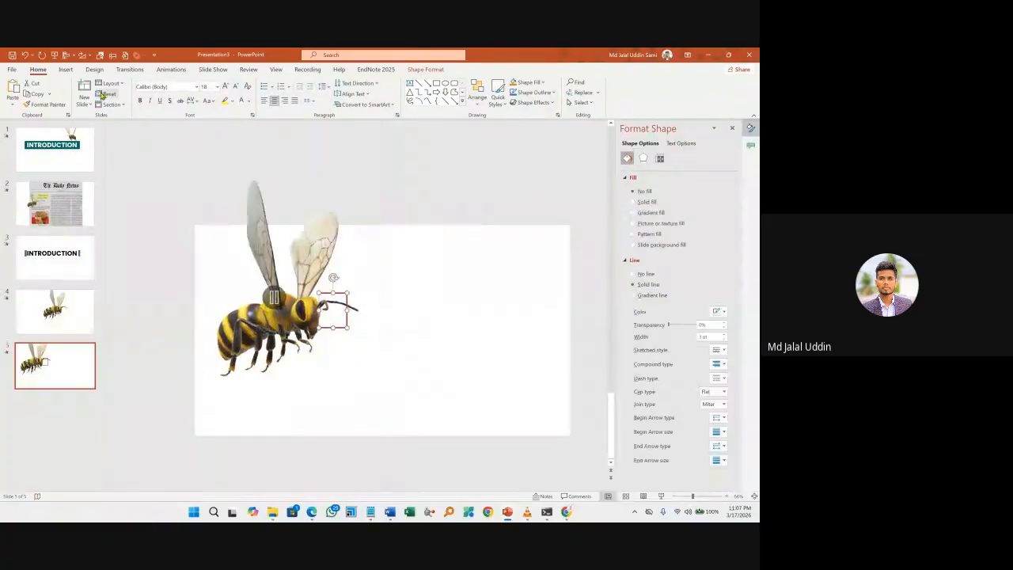
Draw a line about 3.31 inches wide from the box's right edge across the slide and colour it dark red.
left_click(65, 70)
left_click(142, 91)
left_click(152, 132)
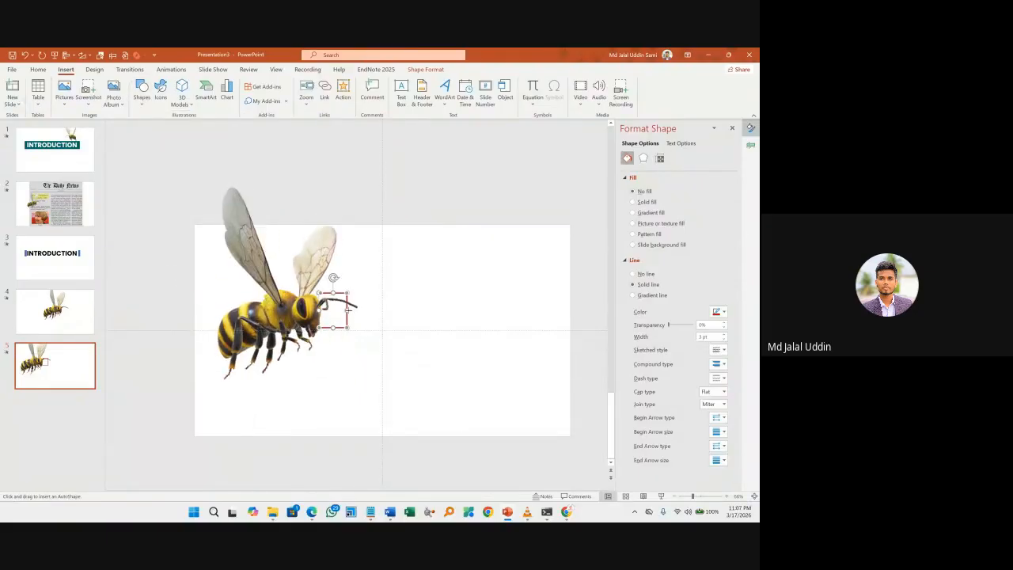
left_click_drag(447, 304, 440, 304)
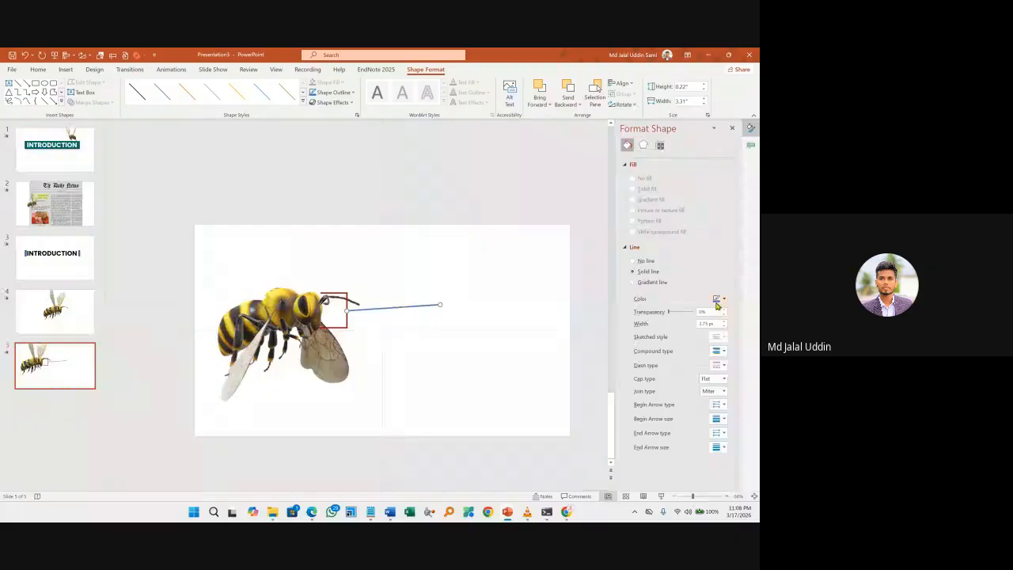
left_click(718, 299)
left_click(686, 383)
left_click(256, 163)
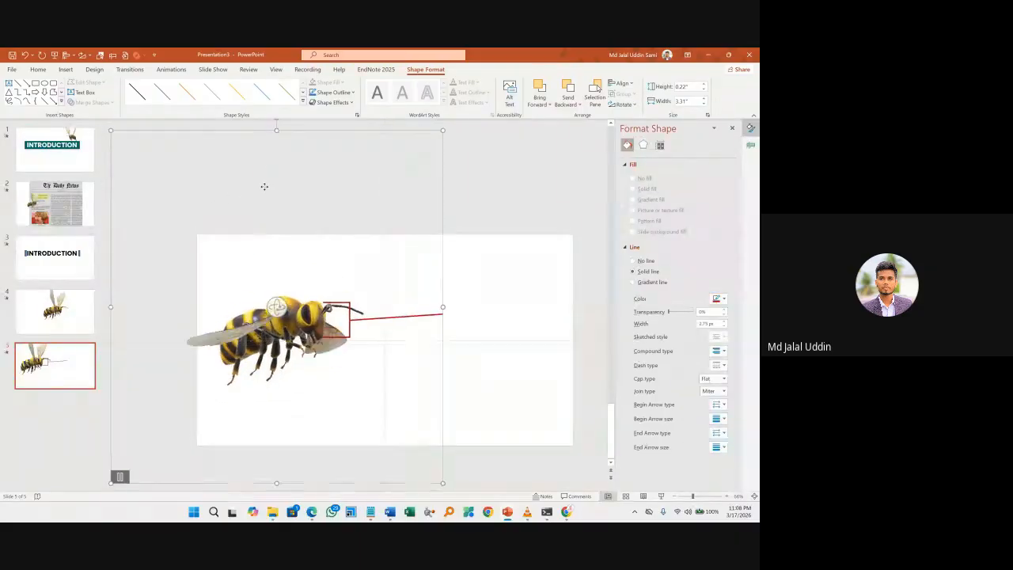
Add a text box at the free end of the red line, enter the label "Kolla" and select its text.
left_click(66, 70)
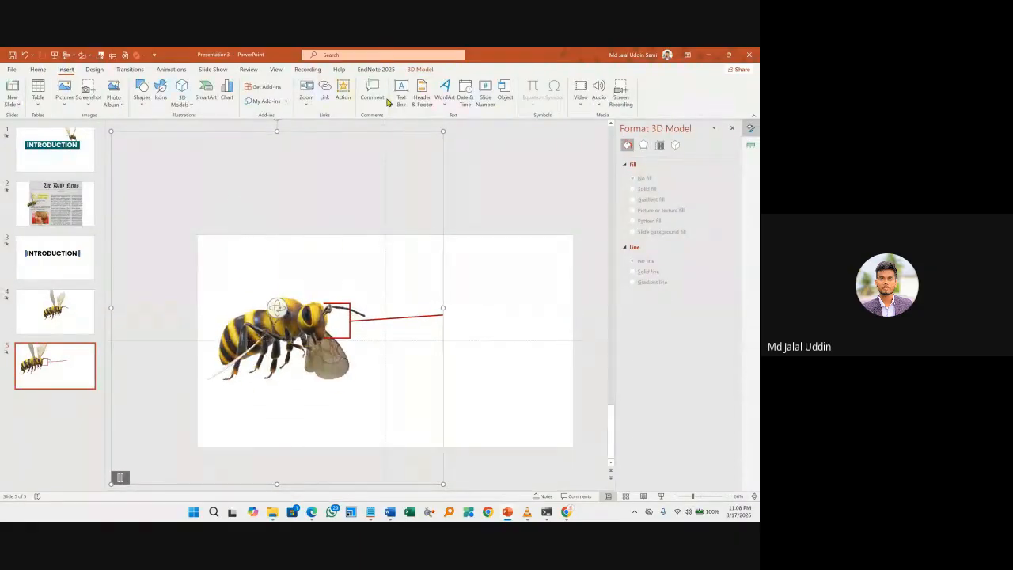
left_click_drag(443, 295, 507, 342)
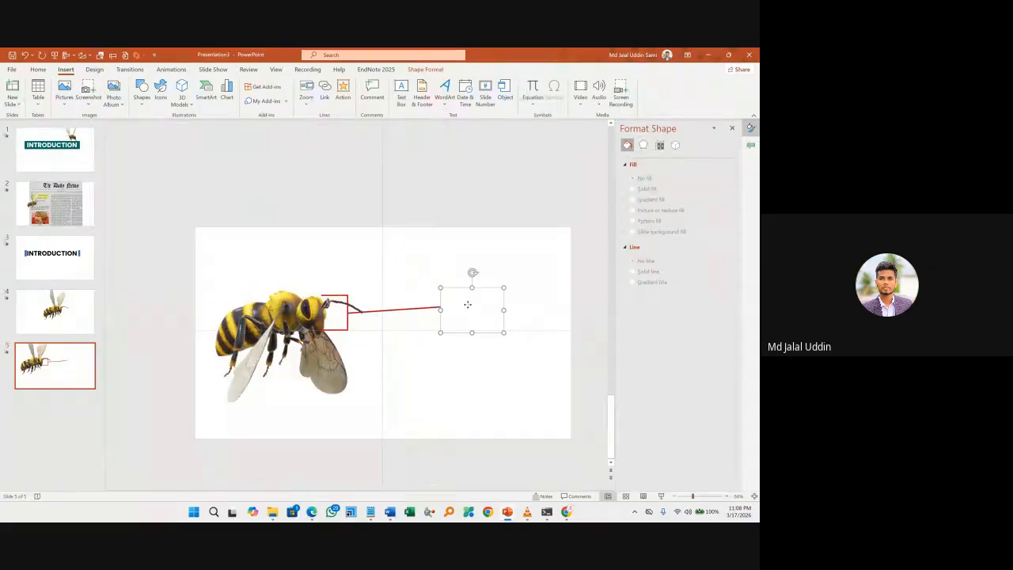
scroll(469, 303, "up", 5, "ctrl")
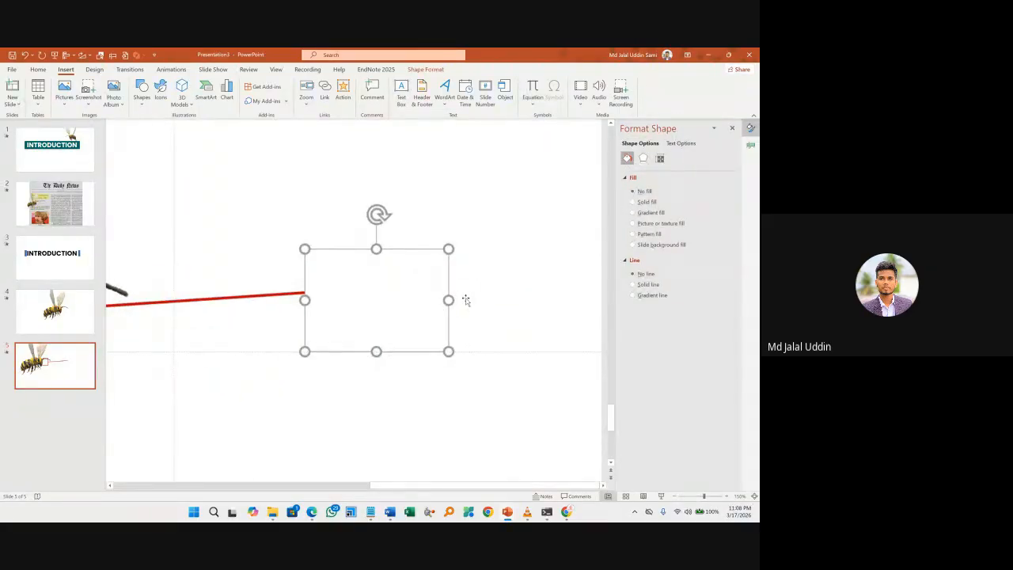
type("hjhh")
key("BackSpace")
key("BackSpace")
key("BackSpace")
key("BackSpace")
key("BackSpace")
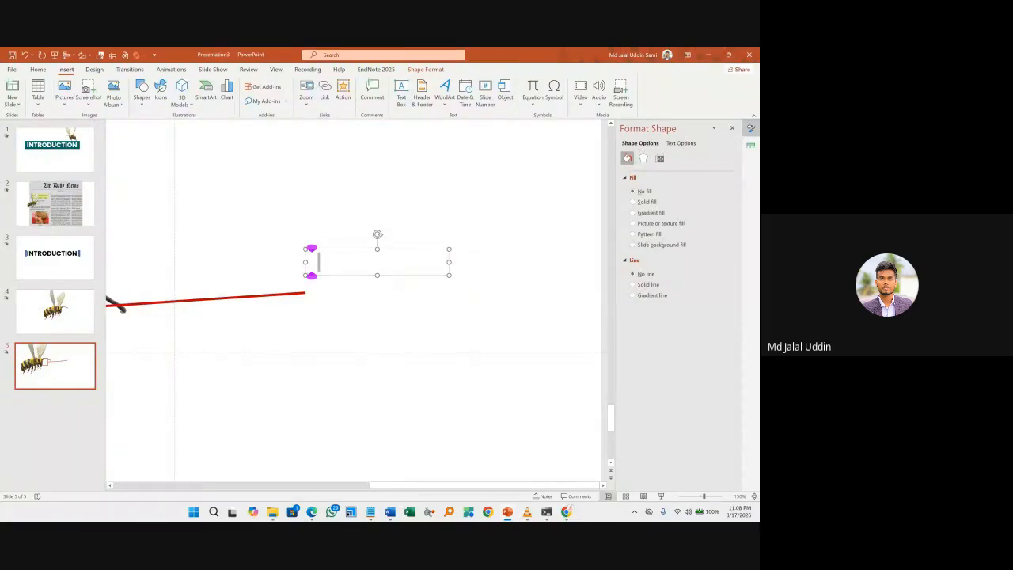
type("Kolla")
key("ctrl+a")
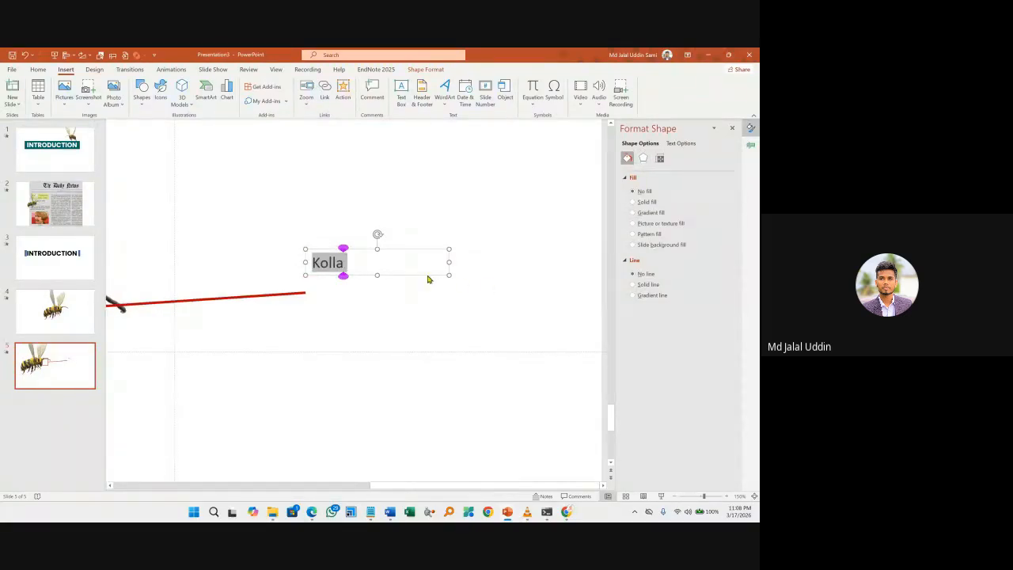
Replace the callout label "Kolla" with "Matha" and set its font to Poppins.
scroll(409, 273, "up", 5)
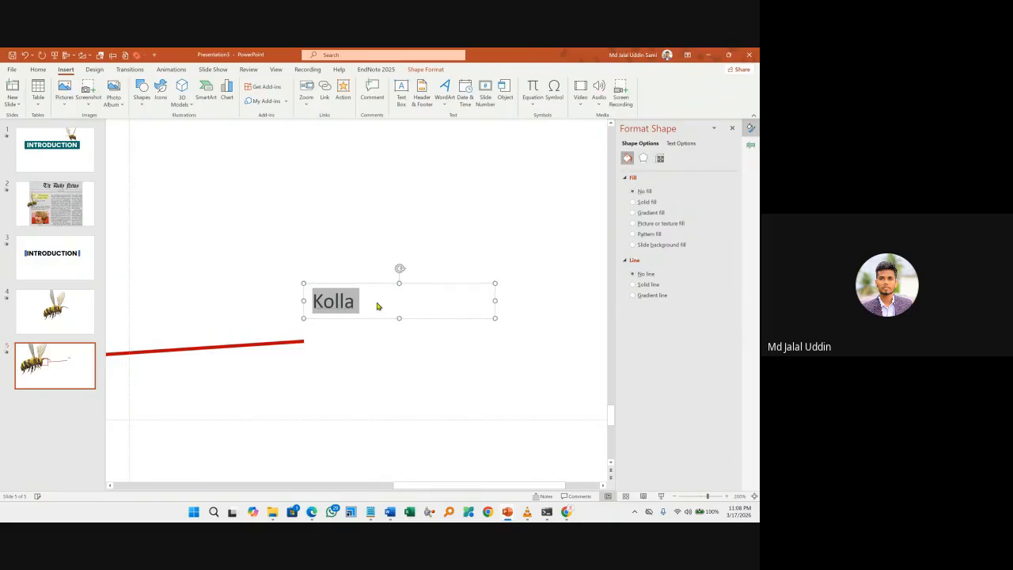
type("Matha")
key("ctrl+a")
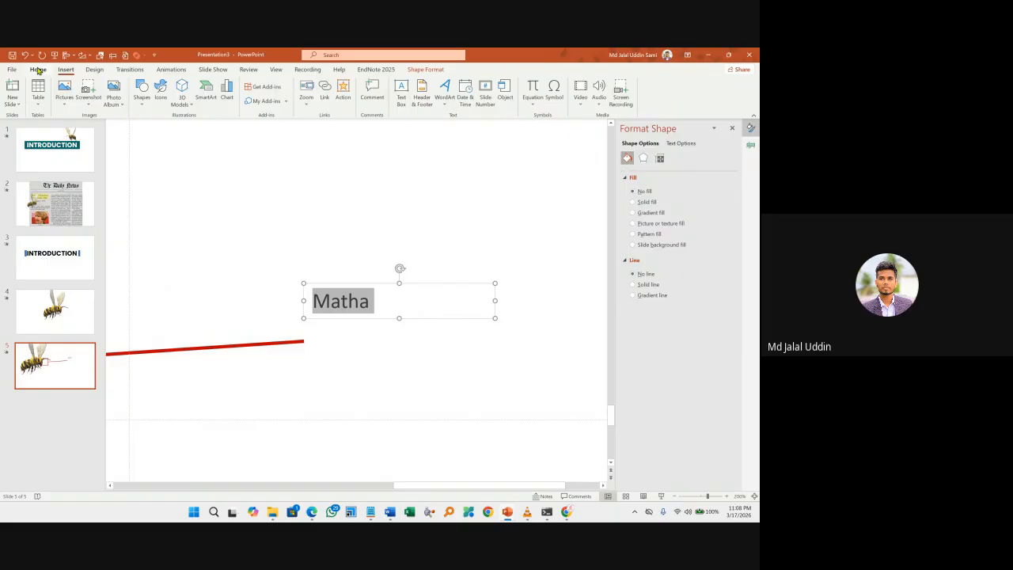
left_click(38, 69)
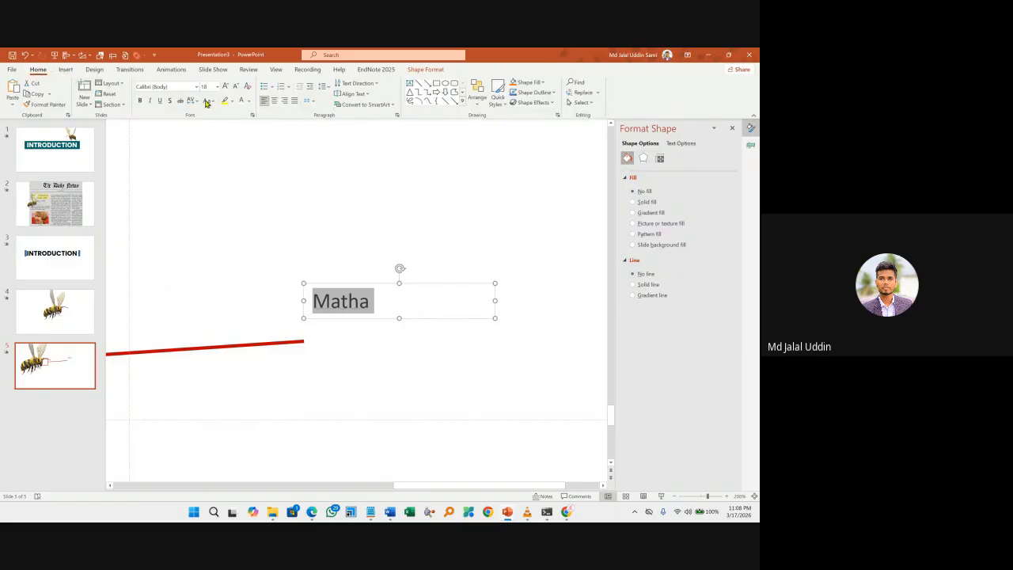
left_click(177, 85)
key("Return")
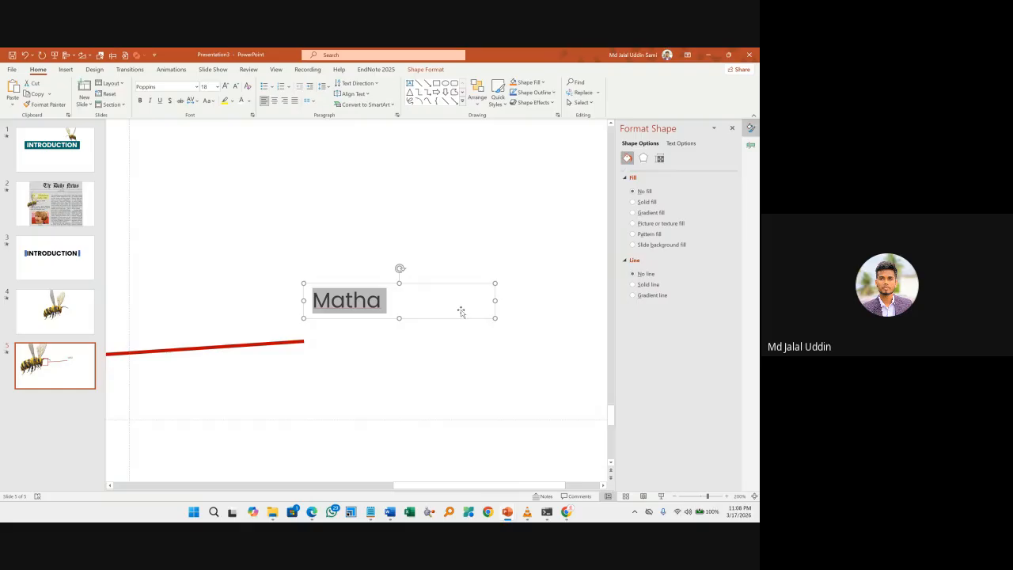
Enlarge the "Matha" label to 32 pt and colour its text dark red.
left_click(224, 89)
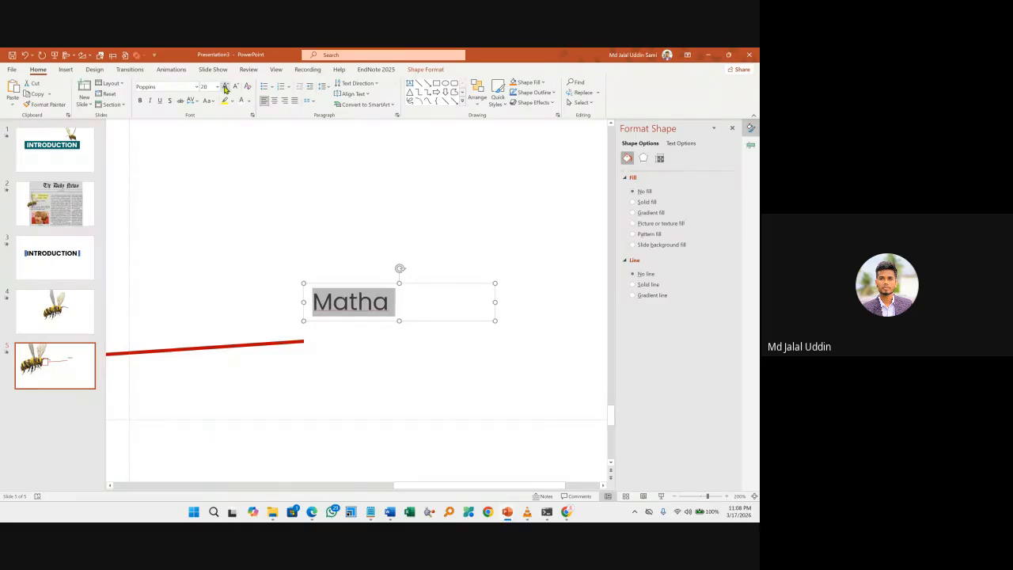
left_click(225, 89)
left_click(225, 89)
left_click(224, 89)
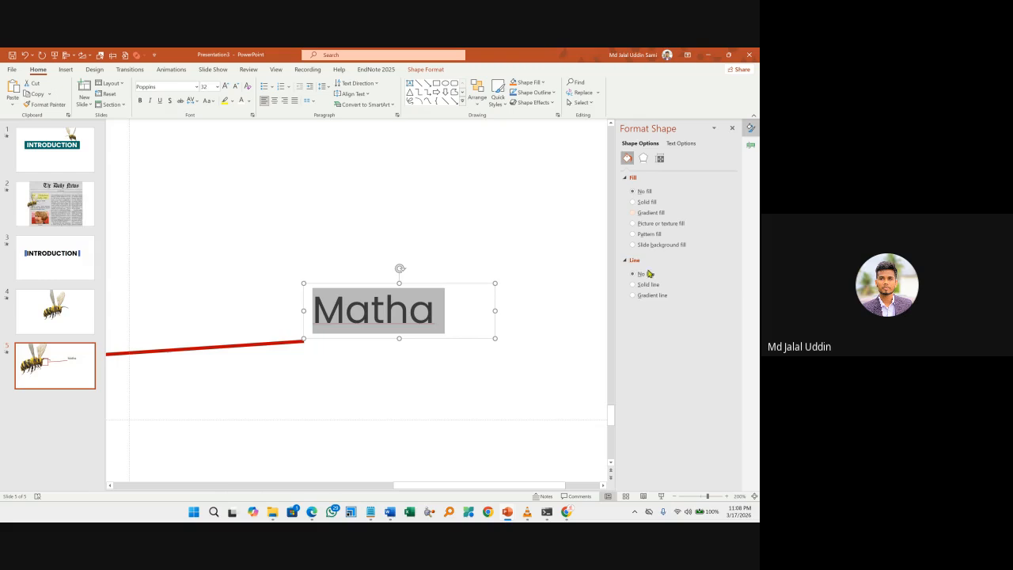
left_click(248, 101)
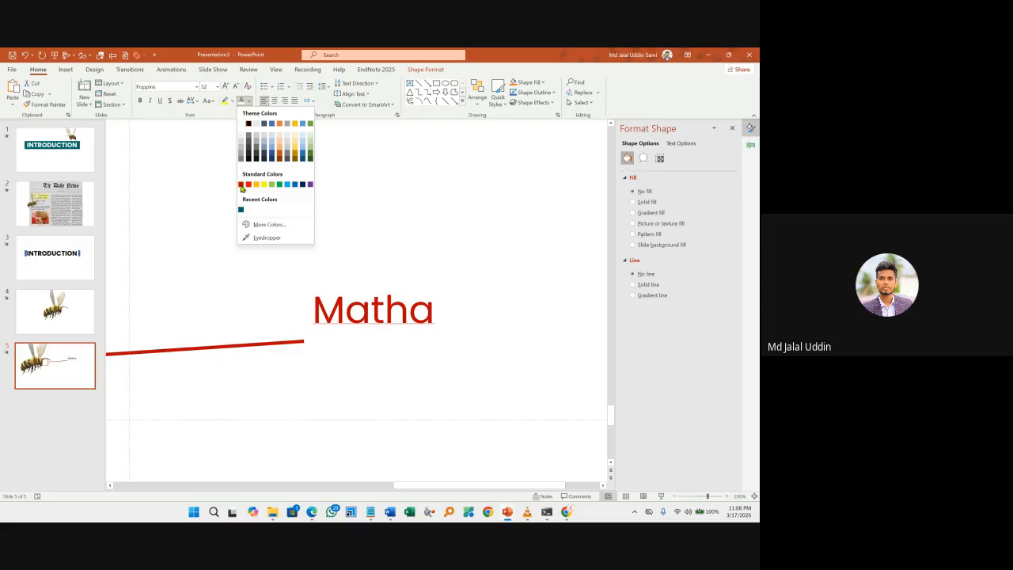
left_click(242, 187)
left_click(463, 204)
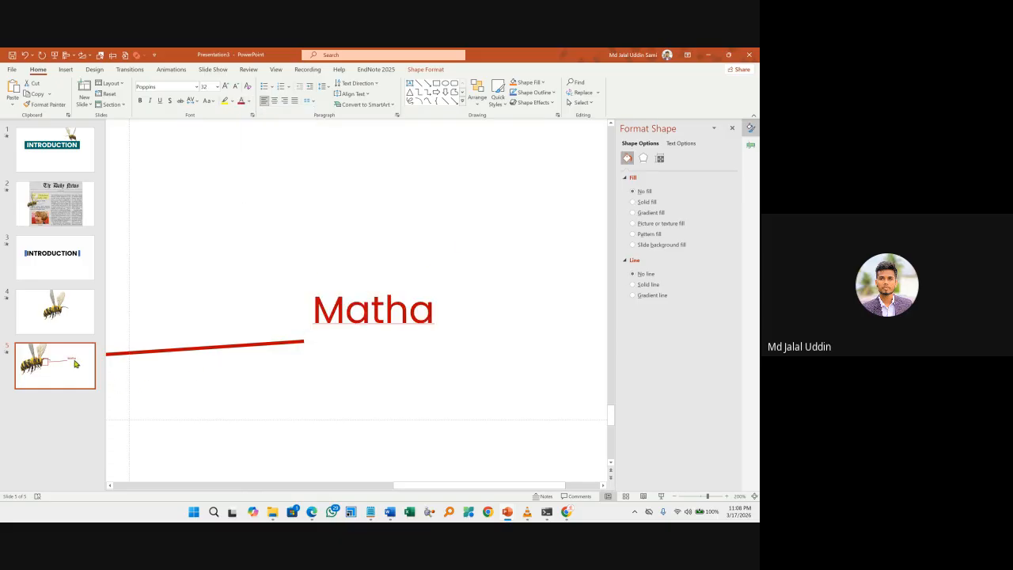
left_click(69, 411)
left_click(547, 511)
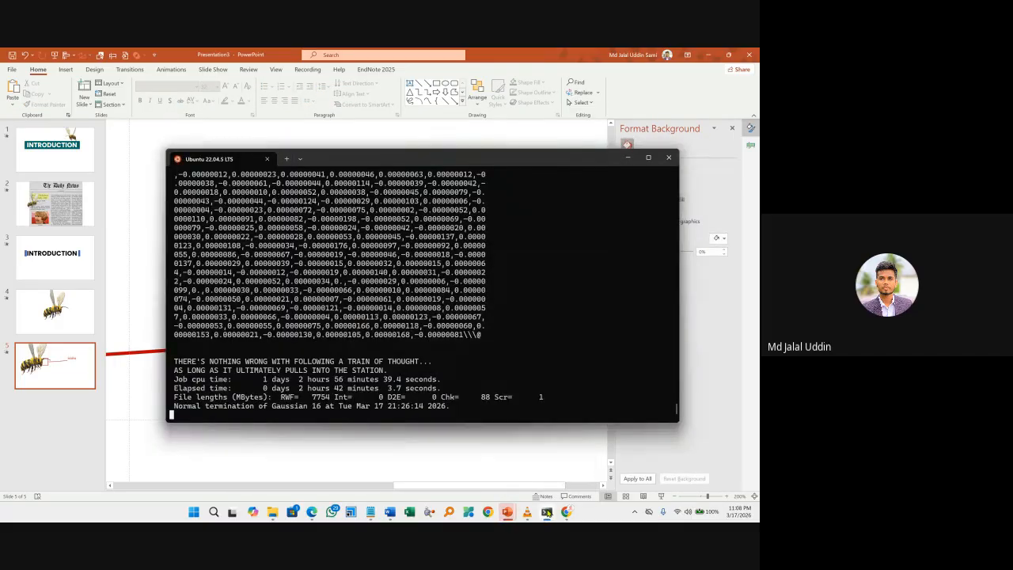
mouse_move(547, 513)
left_click(627, 158)
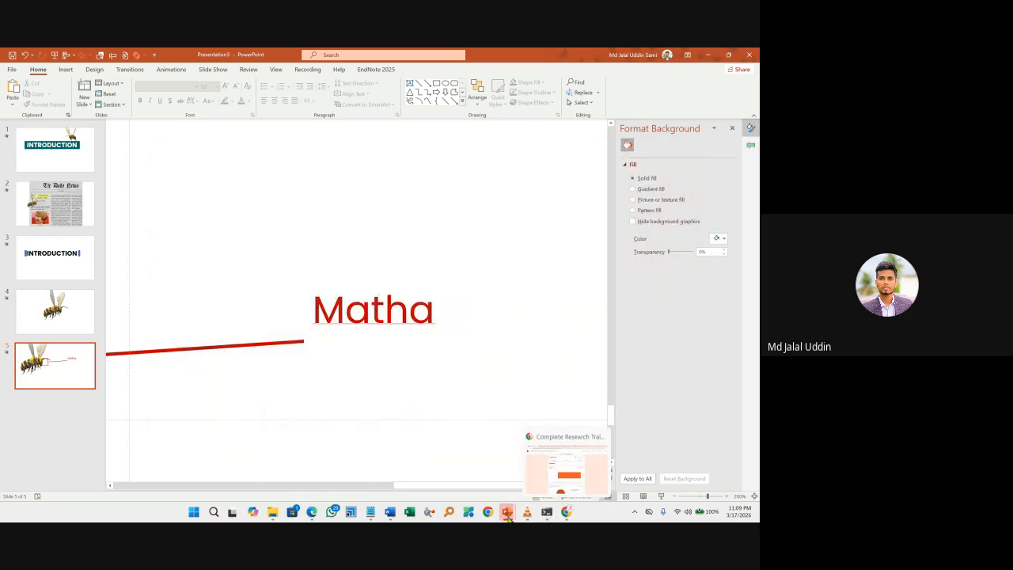
mouse_move(507, 512)
left_click(480, 474)
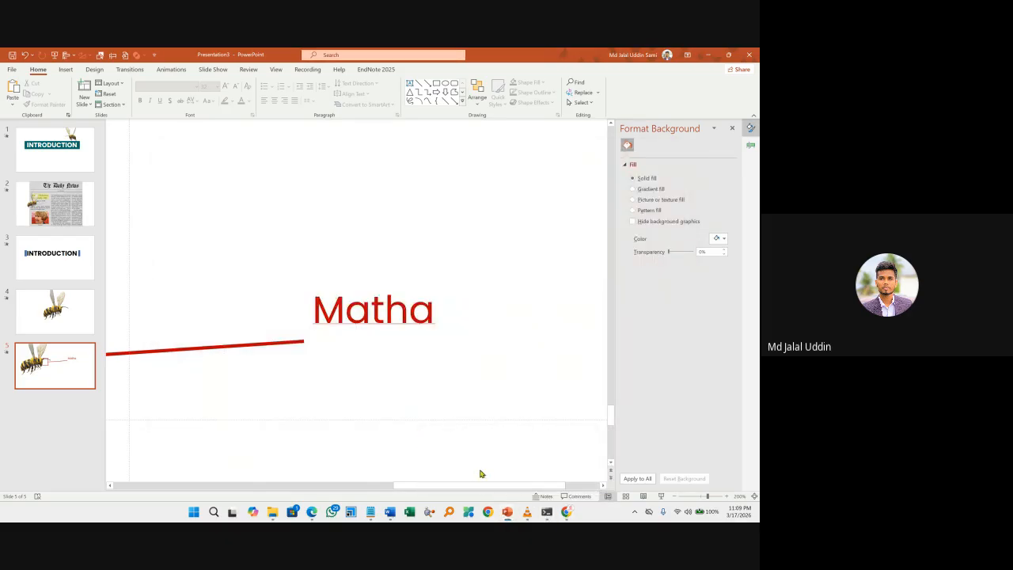
Duplicate slide 5 and rotate the 3D bee on the copy so its head points down and its abdomen sits beside the bracket.
scroll(394, 236, "down", 5)
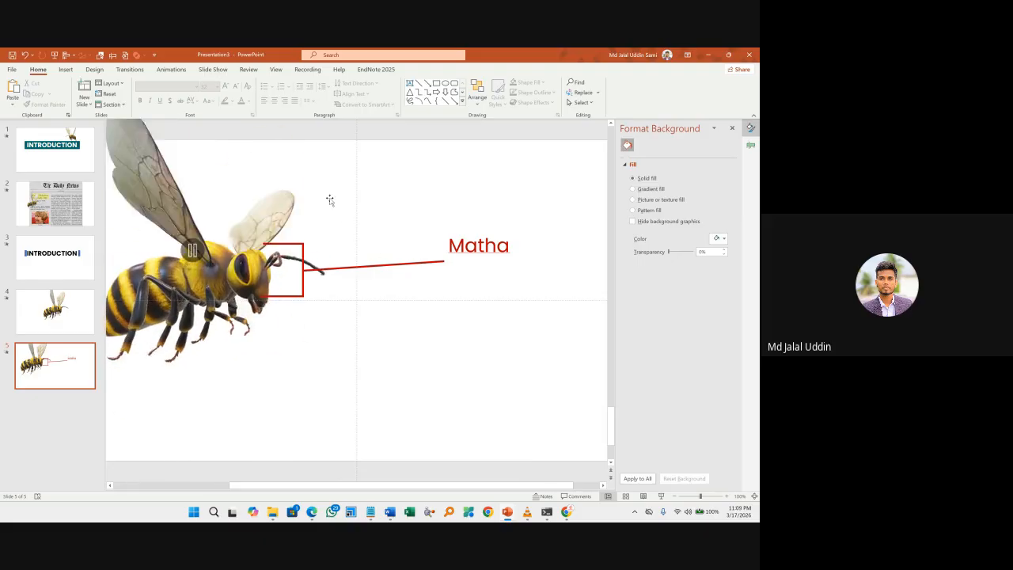
scroll(316, 261, "down", 1)
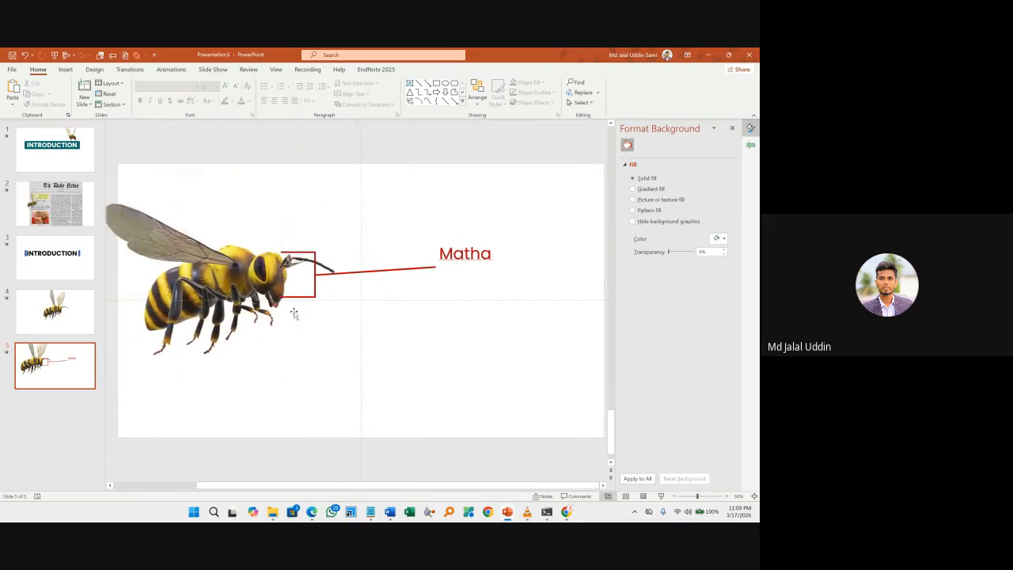
left_click(71, 360)
key("ctrl+d")
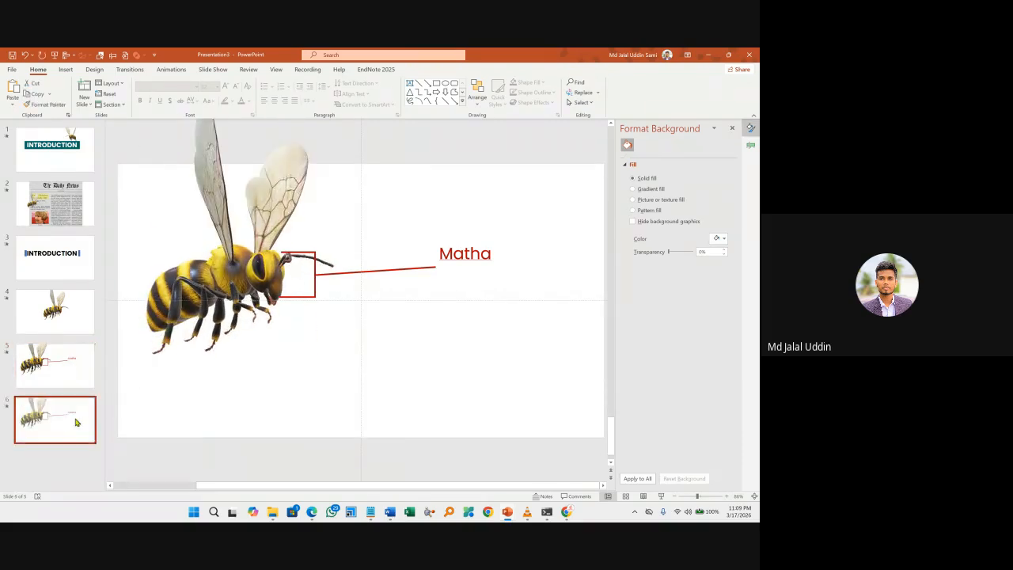
left_click(288, 289)
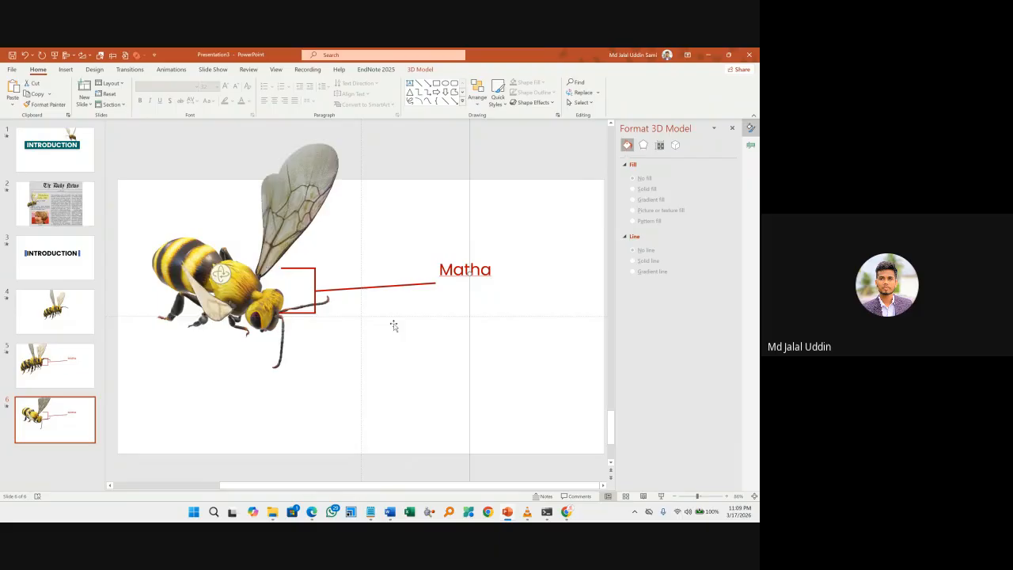
scroll(224, 432, "down", 8)
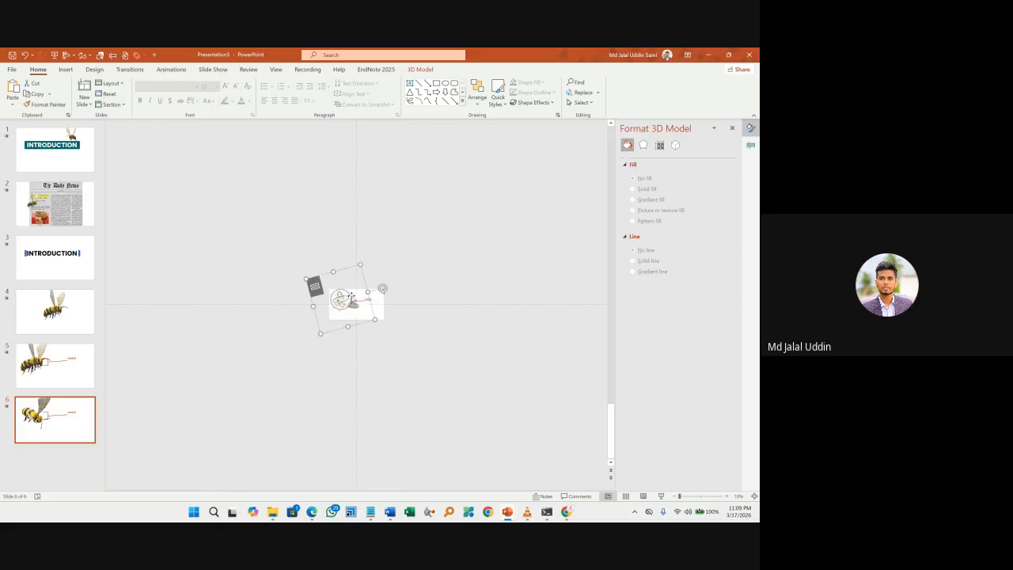
scroll(366, 296, "up", 7)
left_click_drag(353, 316, 383, 325)
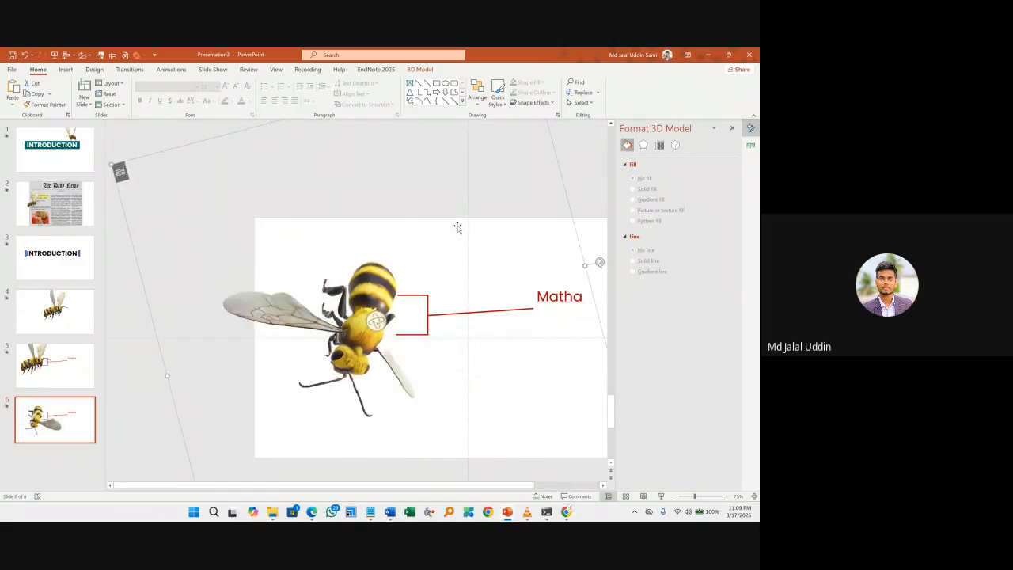
Change the callout label on slide 6 to "Pet".
scroll(457, 228, "down", 1)
double_click(499, 281)
type("Oet")
key("BackSpace")
key("BackSpace")
key("BackSpace")
type("Pet")
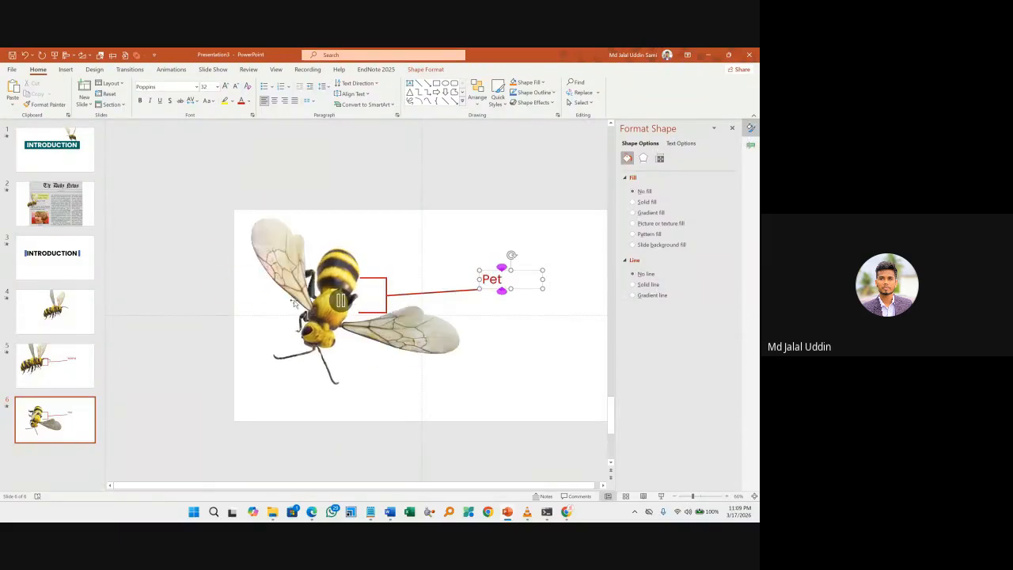
left_click(145, 238)
Duplicate slide 6 and rotate the 3D bee on the copy so its legs reach the callout bracket.
left_click(60, 430)
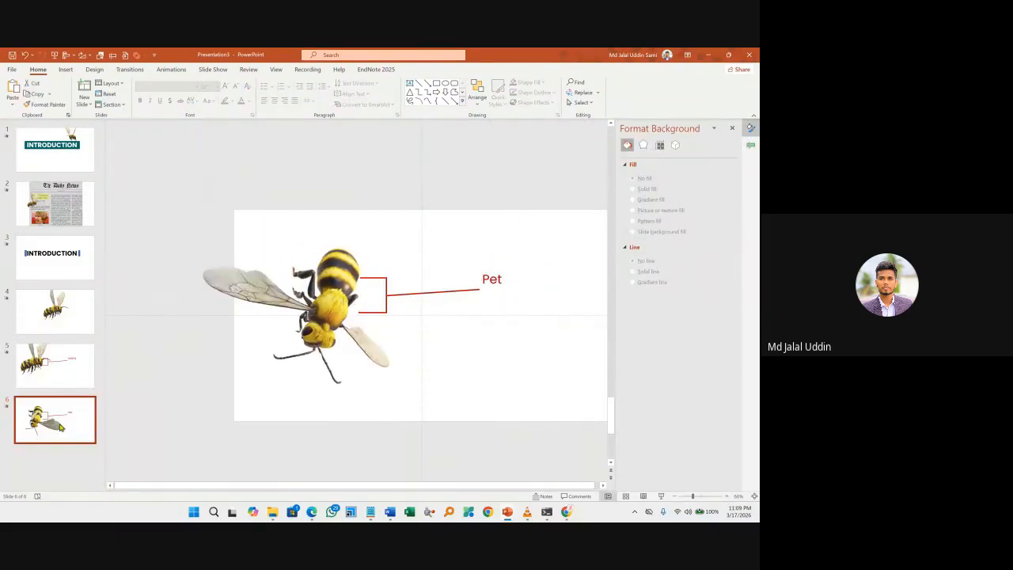
key("ctrl+d")
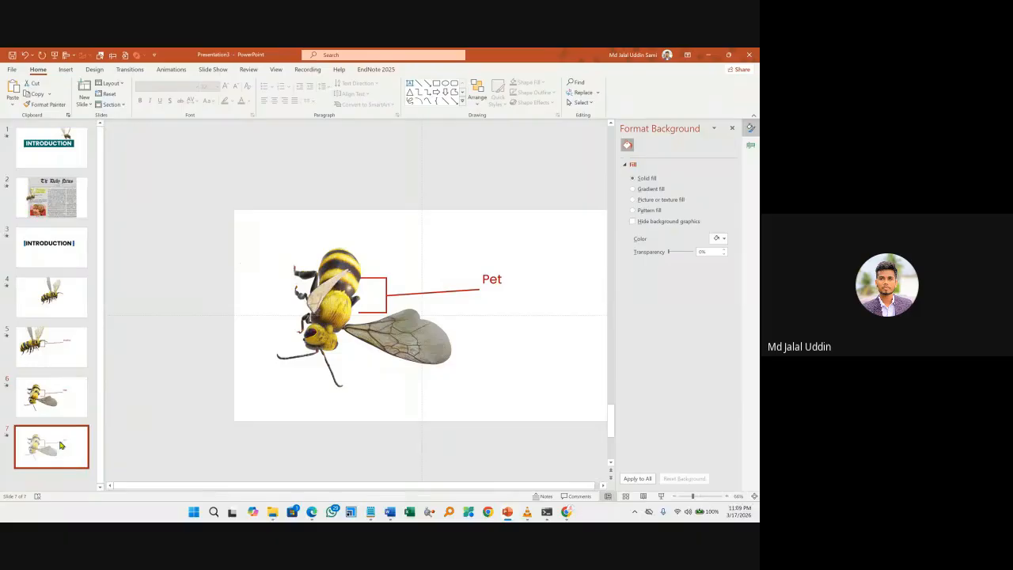
left_click(329, 316)
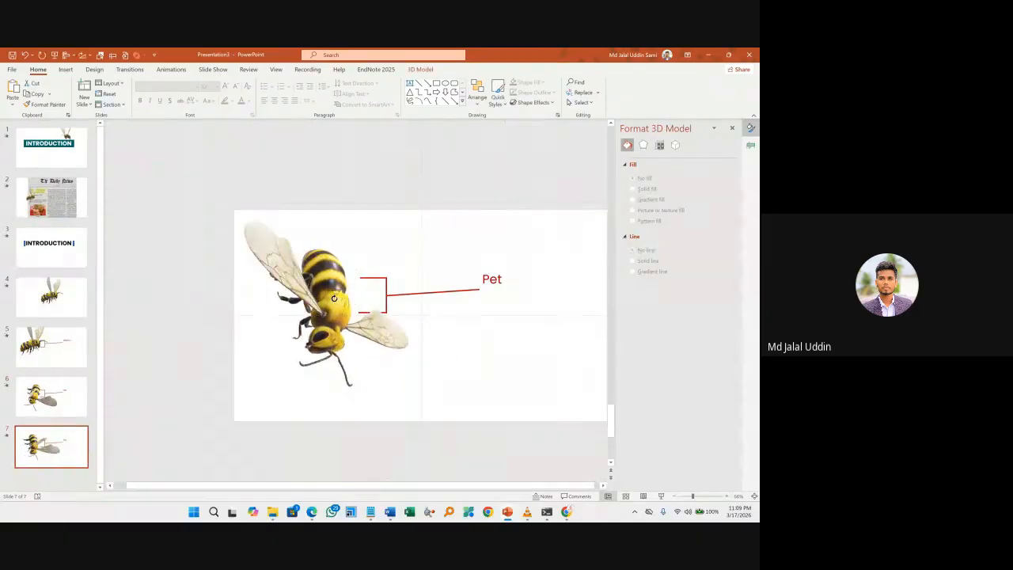
left_click_drag(356, 297, 310, 304)
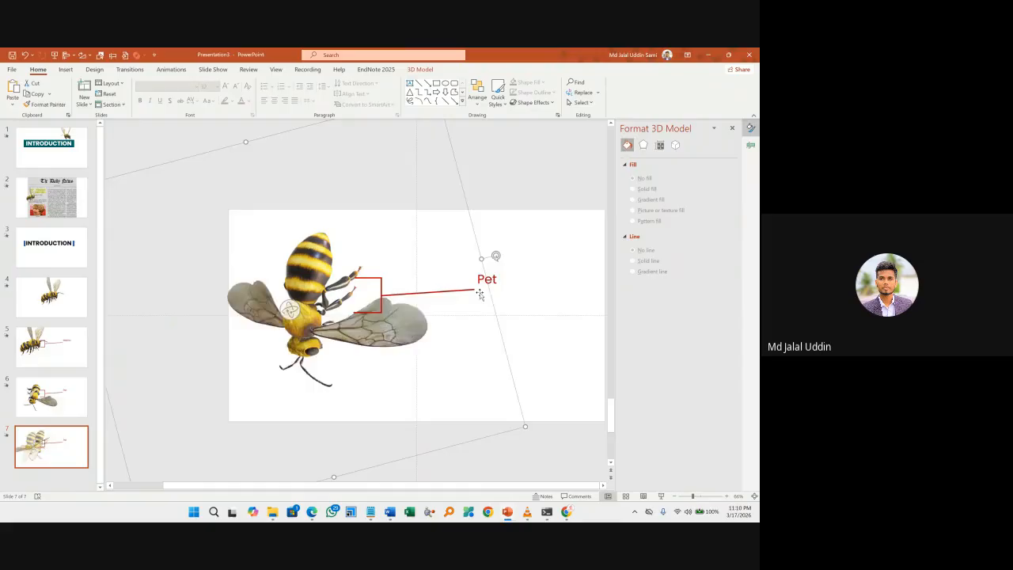
Change the callout label on slide 7 to "Paa".
double_click(493, 281)
type("Paa")
Play the slide show from the INTRODUCTION slide 3 through the bee slide to the slide with the "Matha" callout.
left_click(51, 247)
left_click(566, 511)
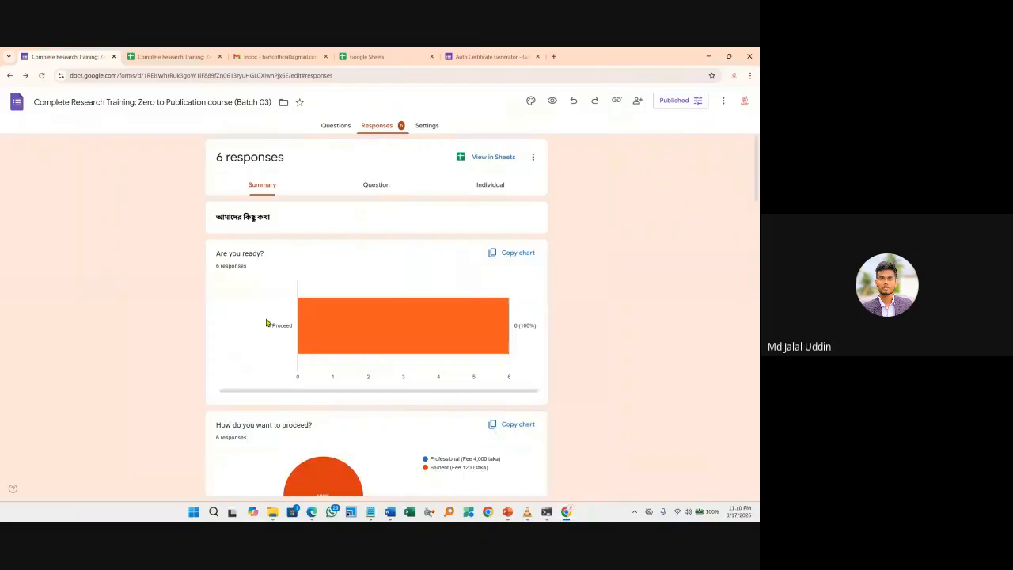
mouse_move(513, 514)
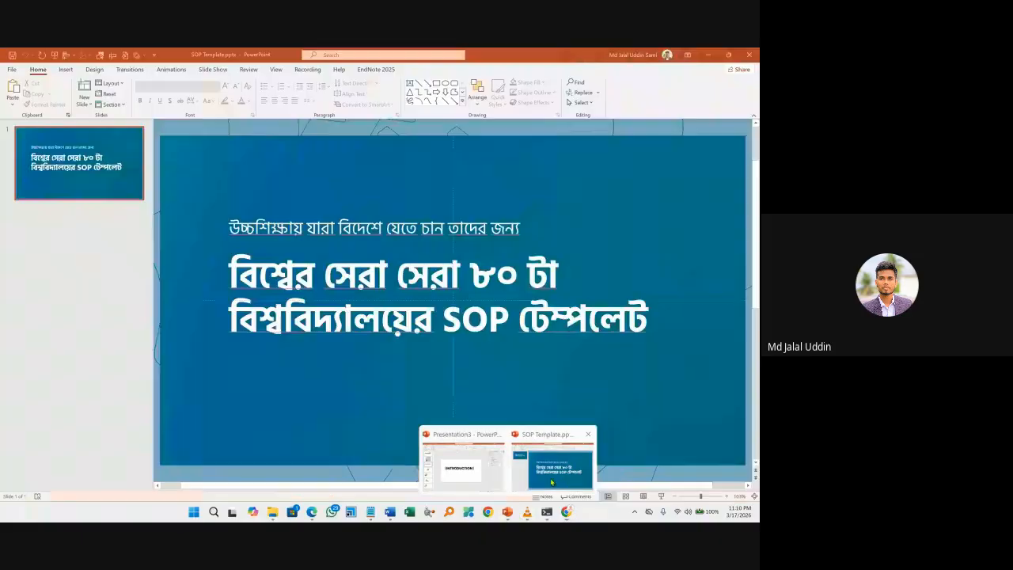
left_click(507, 474)
left_click(662, 497)
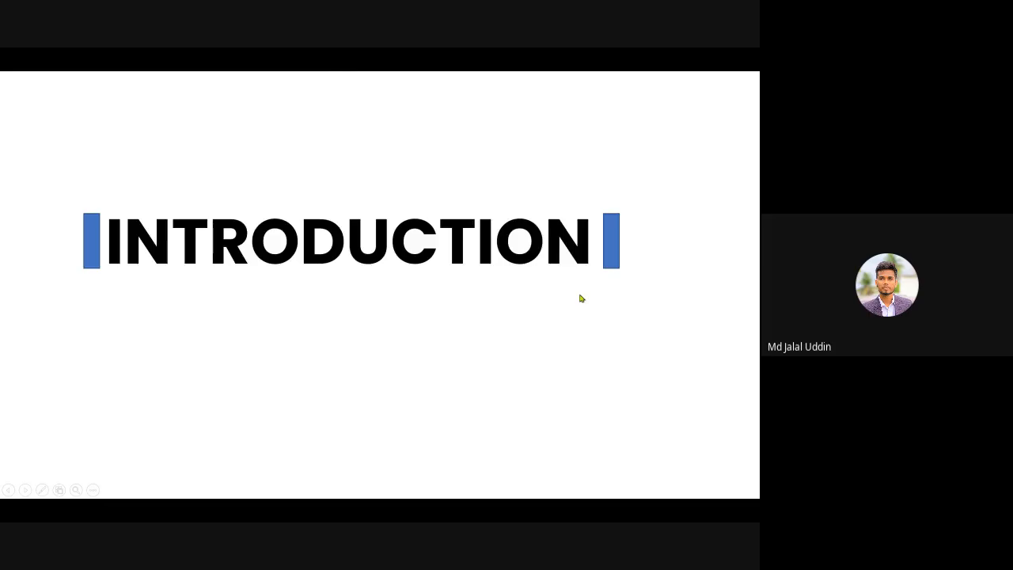
left_click(580, 295)
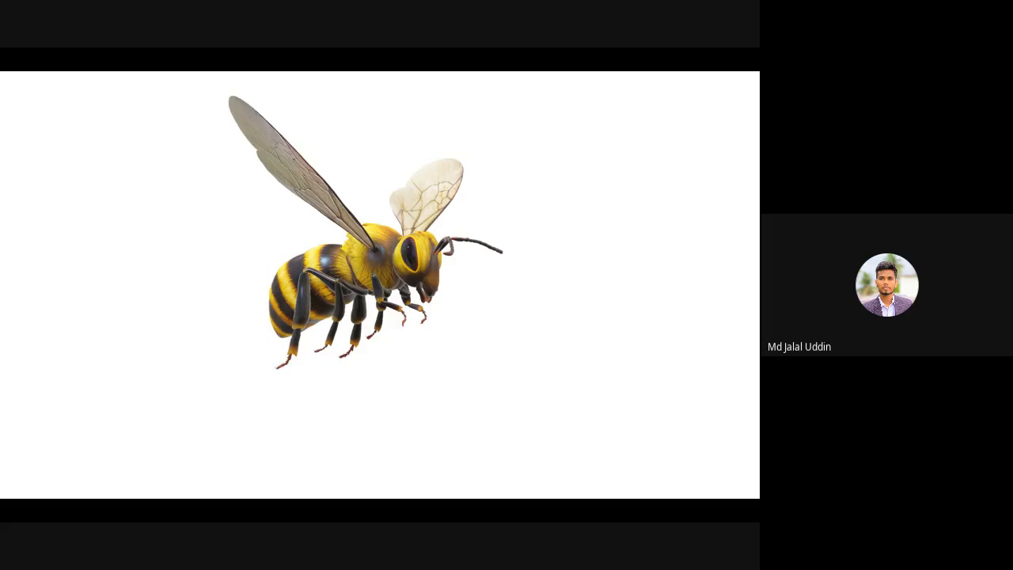
key("Right")
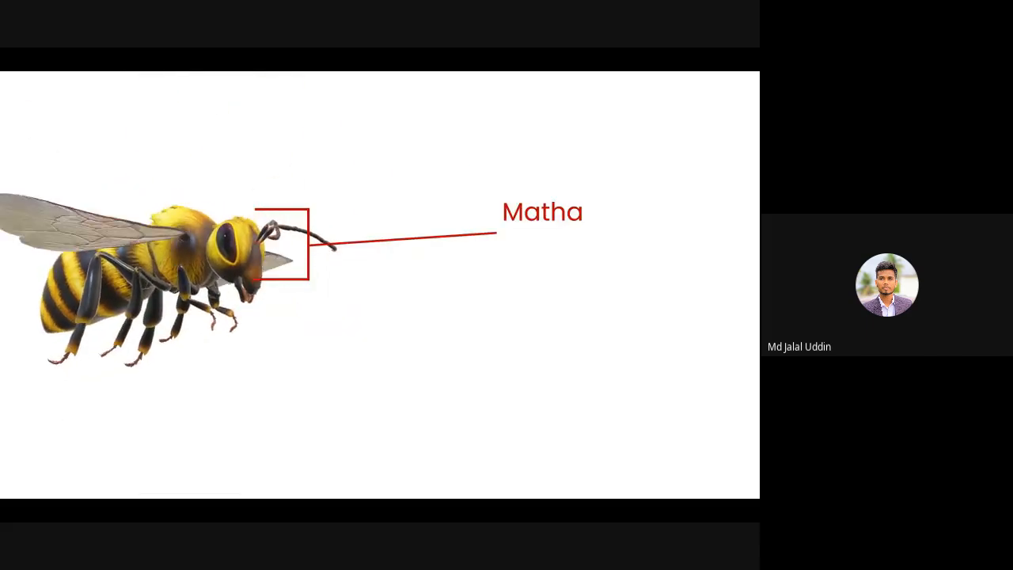
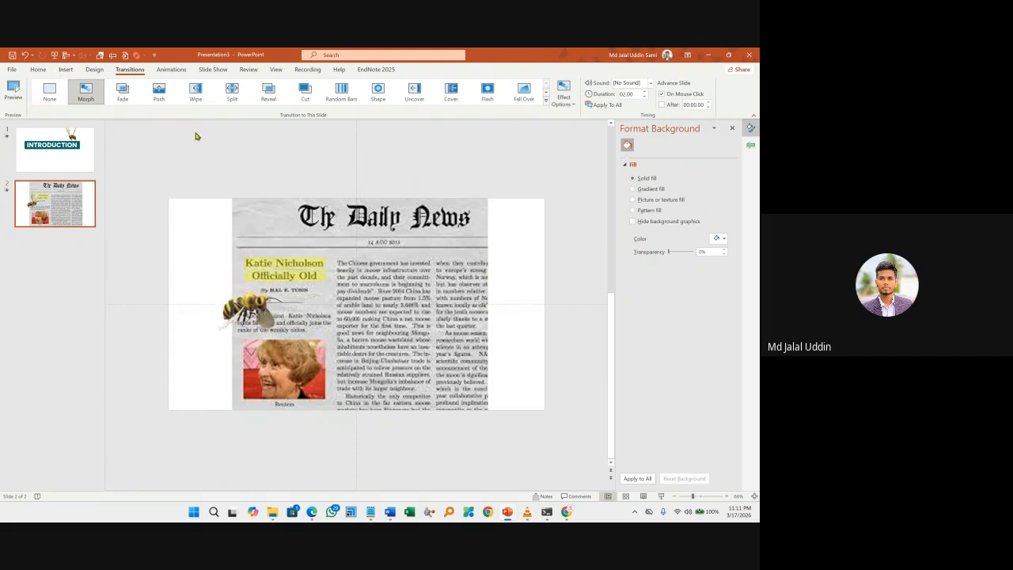
left_click(70, 70)
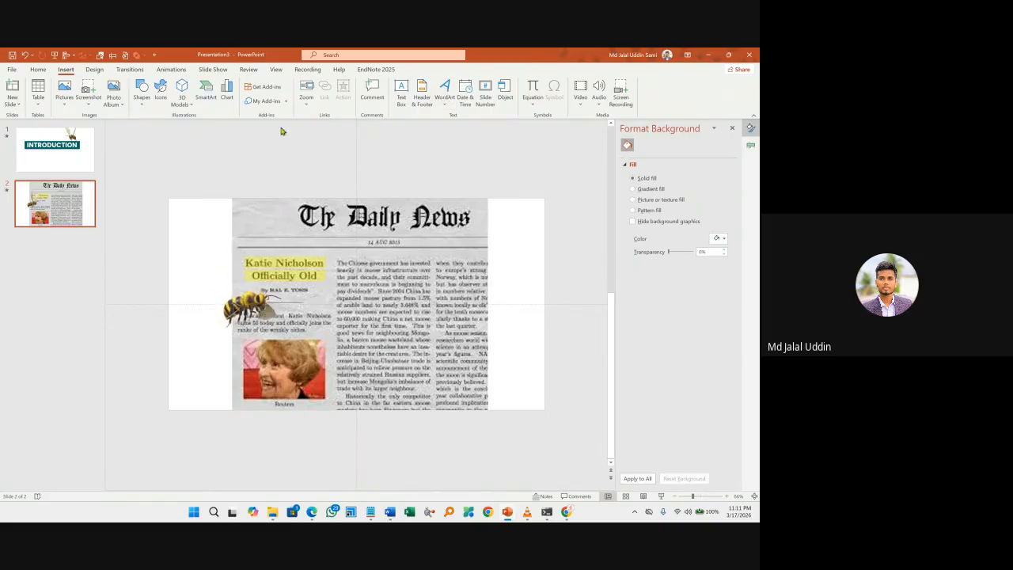
left_click(94, 69)
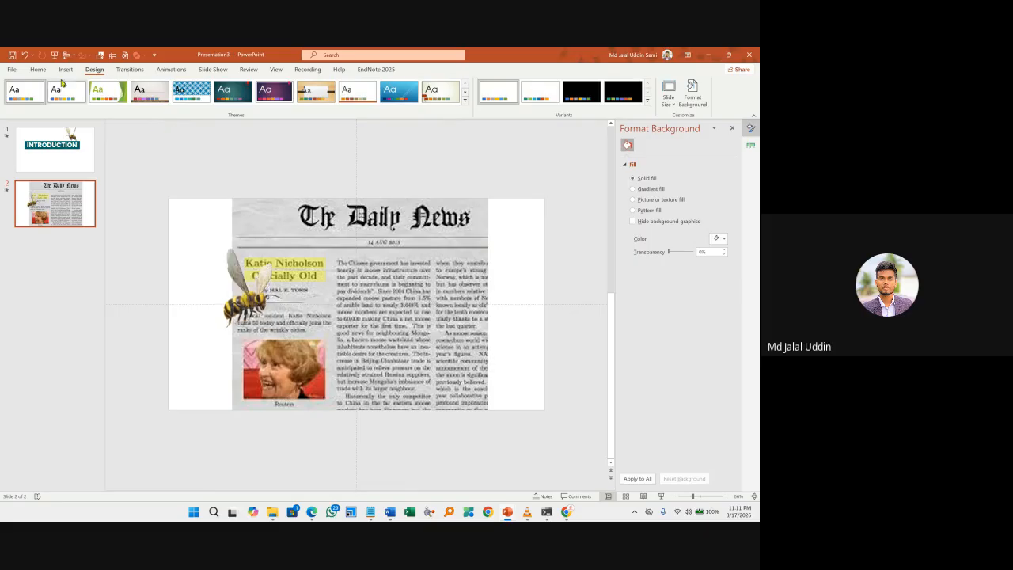
left_click(65, 70)
left_click(140, 93)
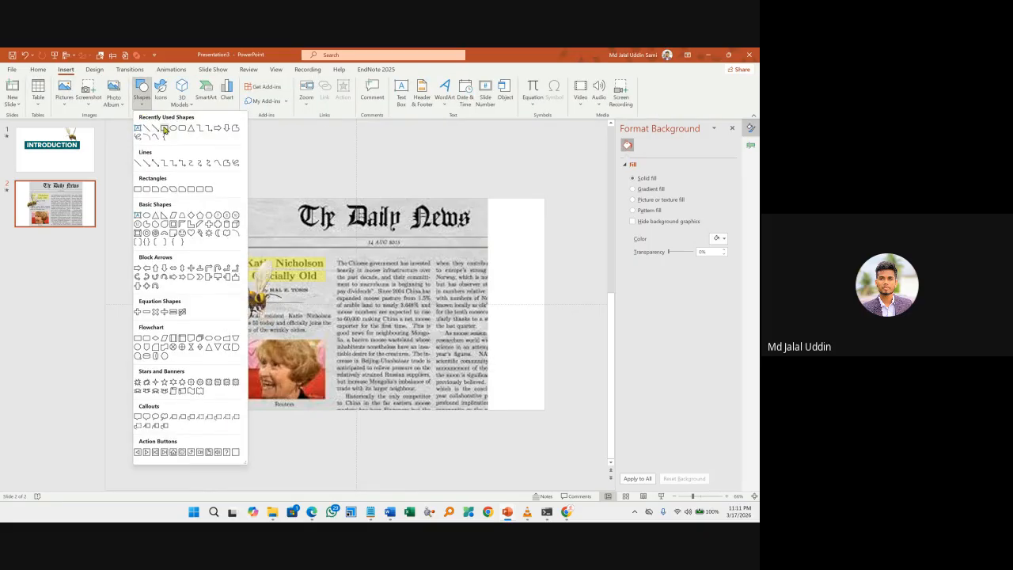
left_click(181, 131)
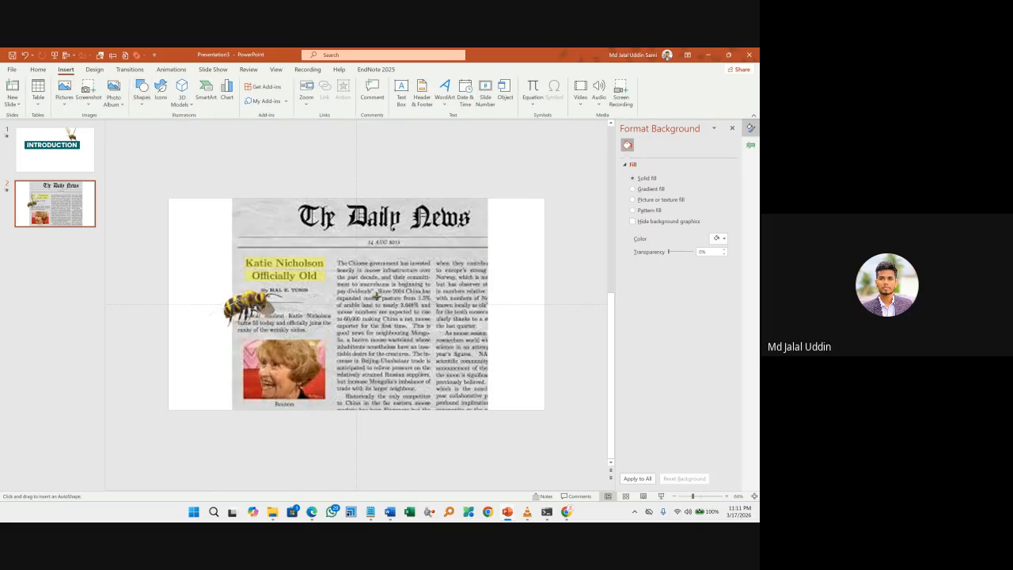
left_click_drag(376, 296, 429, 324)
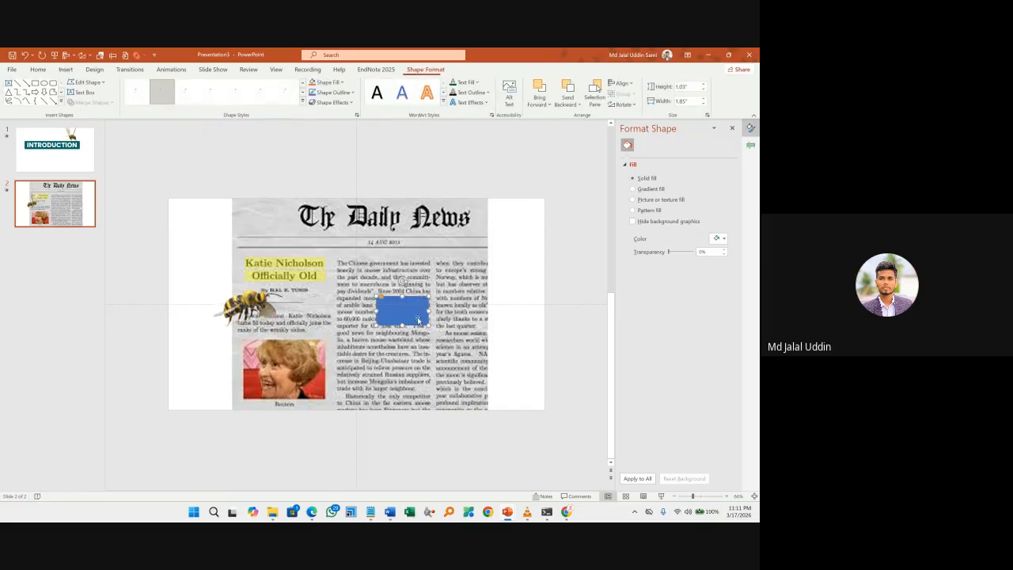
key("Delete")
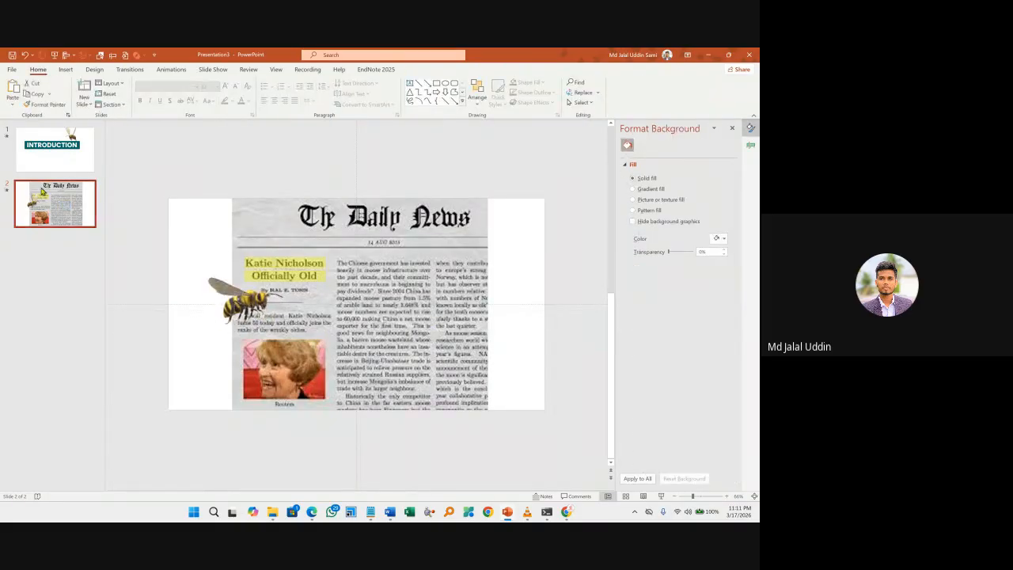
Duplicate slide 2 and delete the newspaper picture and both yellow highlight bars from the copy.
key("ctrl+d")
left_click(457, 298)
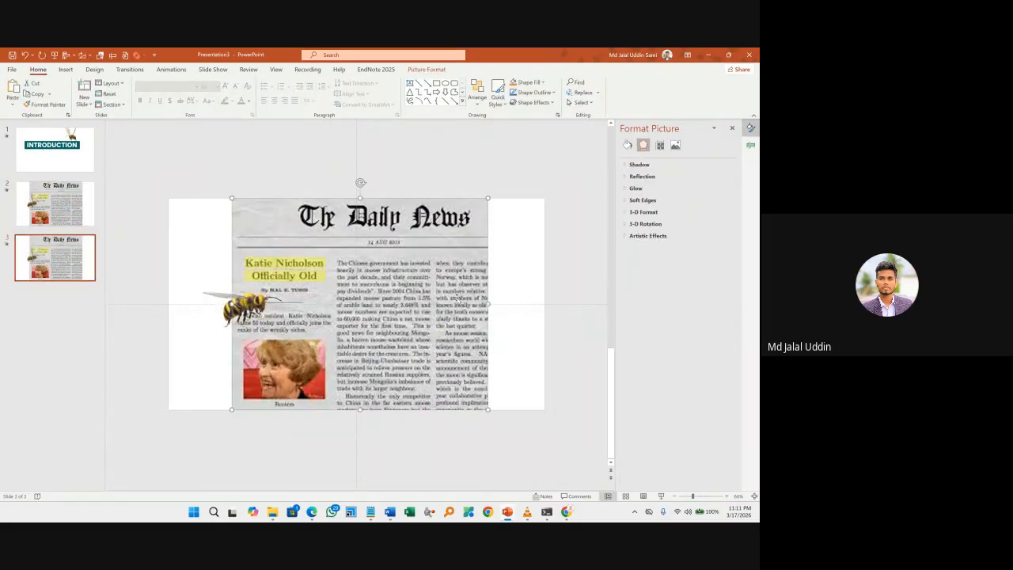
key("Delete")
left_click_drag(380, 201, 199, 293)
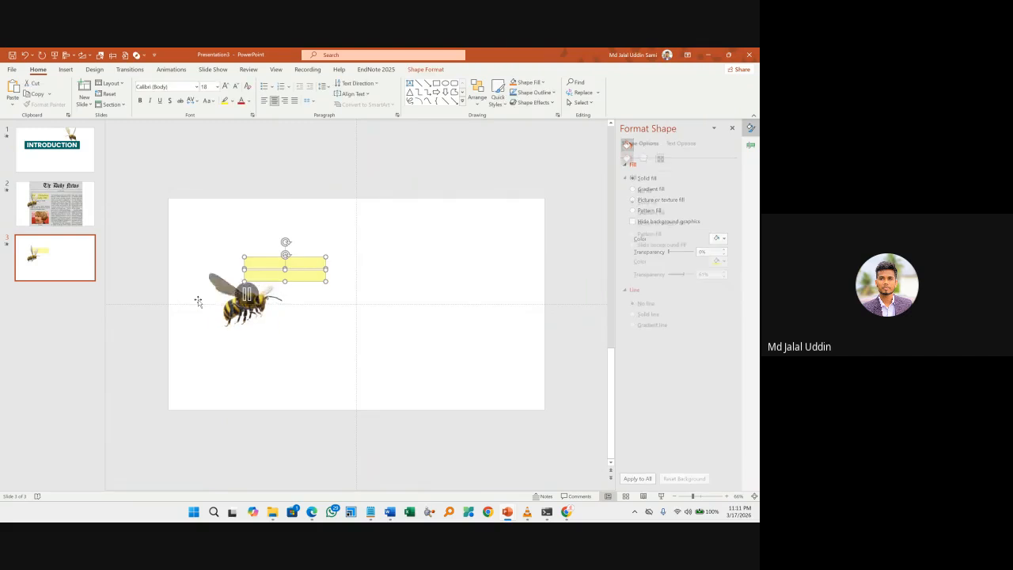
key("Delete")
Move the 3D bee on slide 3 up into the slide's upper-left area.
left_click(293, 308)
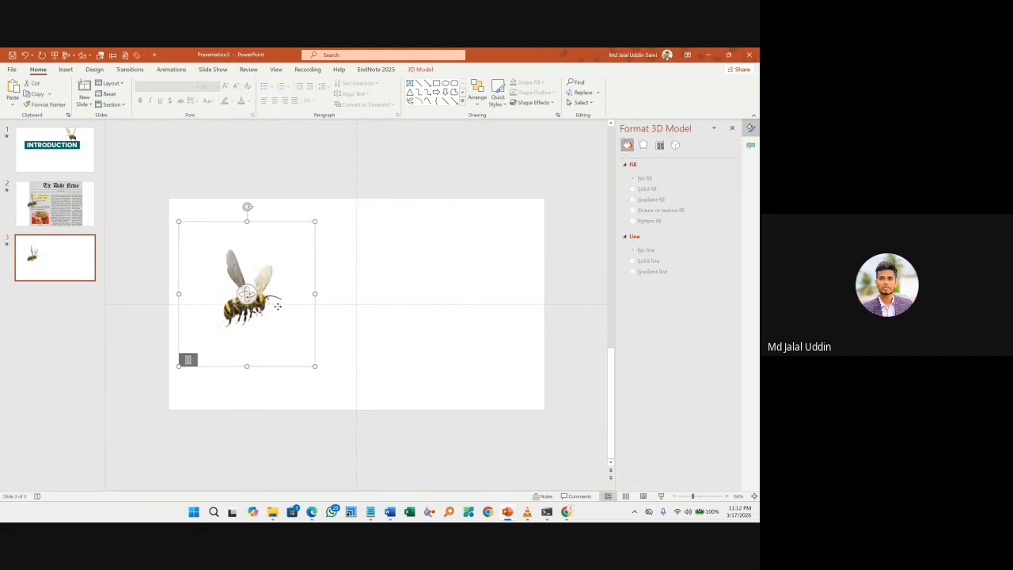
left_click_drag(293, 308, 287, 265)
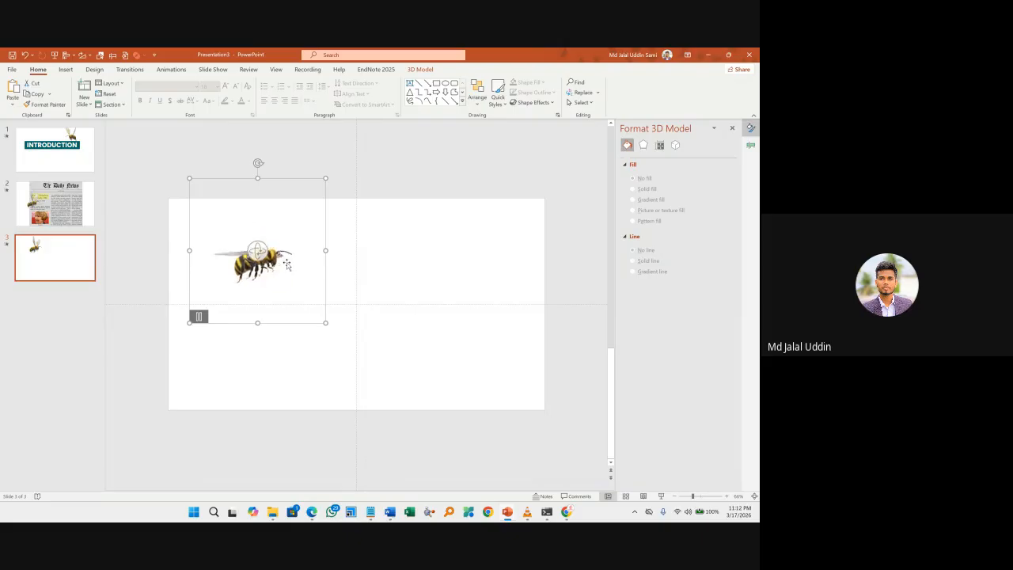
scroll(411, 249, "up", 2)
left_click(411, 248)
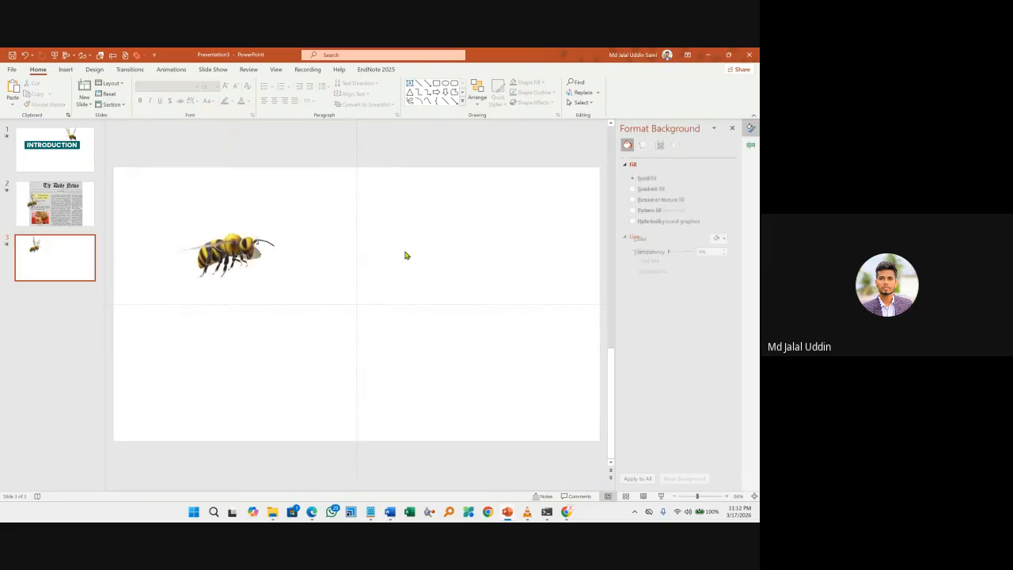
Add a rounded rectangle to slide 3 to the right of the bee, near the vertical centre guide.
key("ctrl+v")
left_click_drag(387, 303, 351, 217)
left_click_drag(372, 254, 375, 229)
scroll(375, 229, "up", 5)
left_click_drag(292, 277, 303, 297)
key("Delete")
key("ctrl+z")
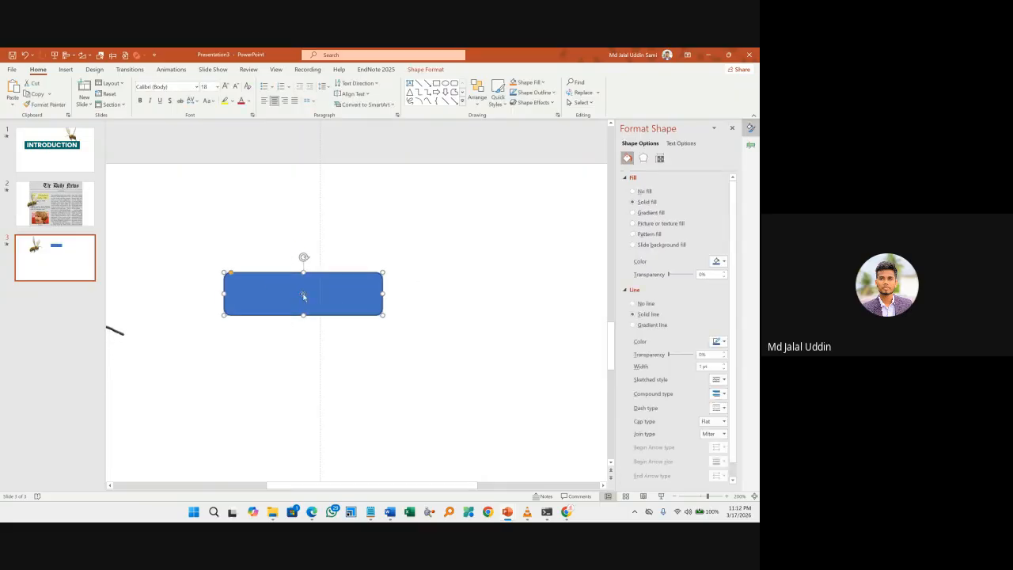
Make the rounded rectangle a solid green pill with no outline and fully rounded ends.
left_click(68, 70)
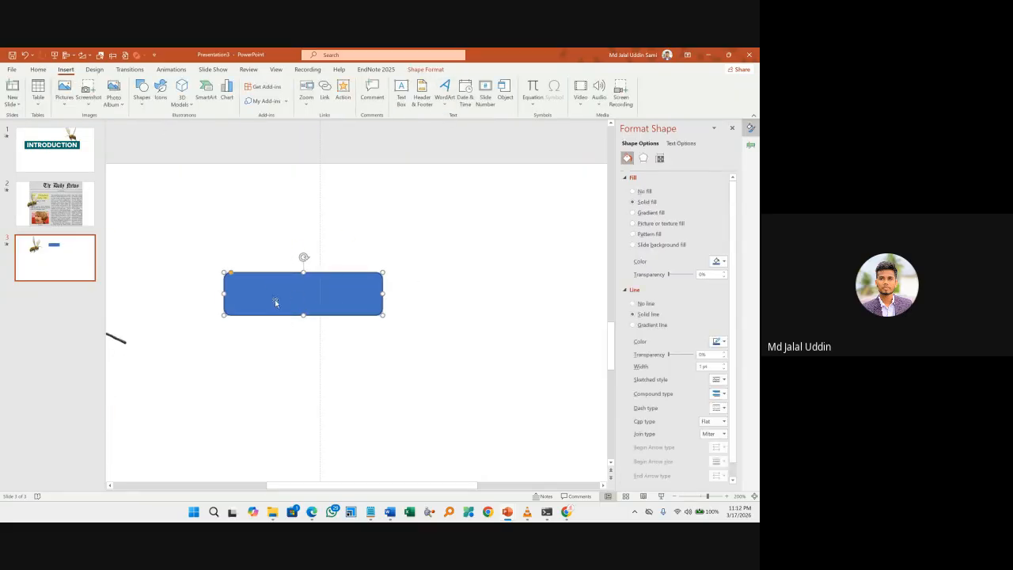
left_click(723, 261)
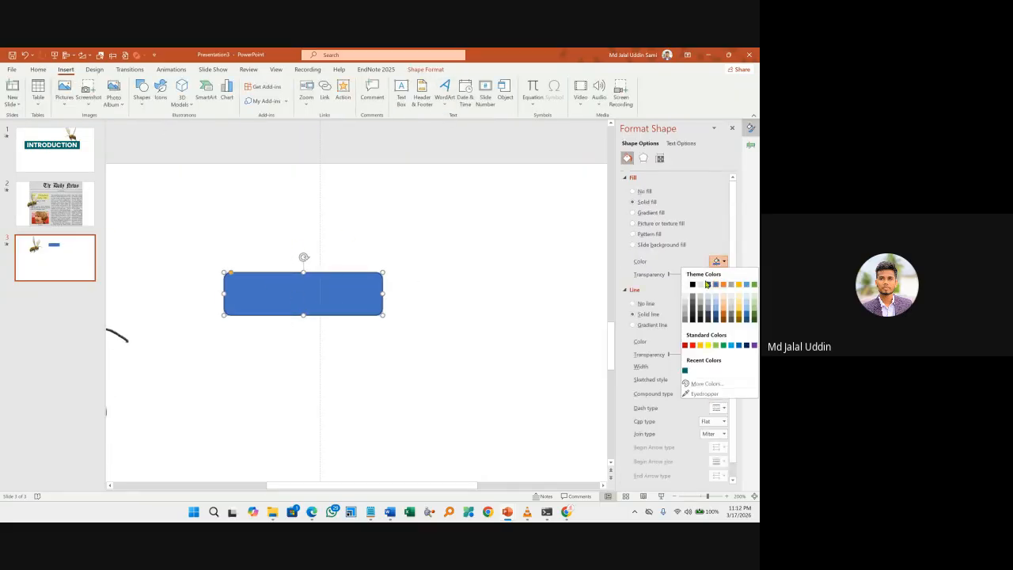
left_click(722, 346)
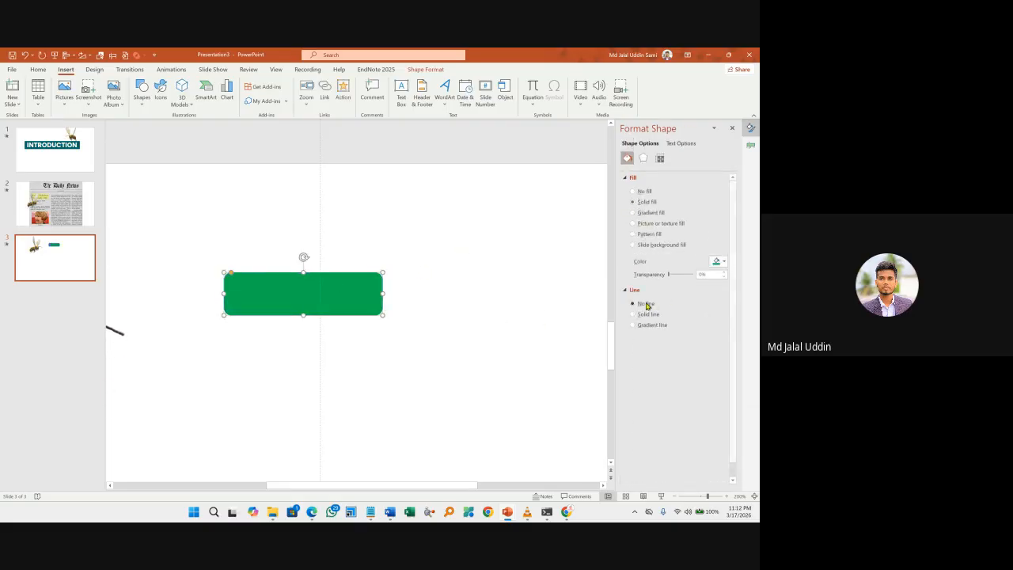
left_click(417, 240)
left_click(234, 275)
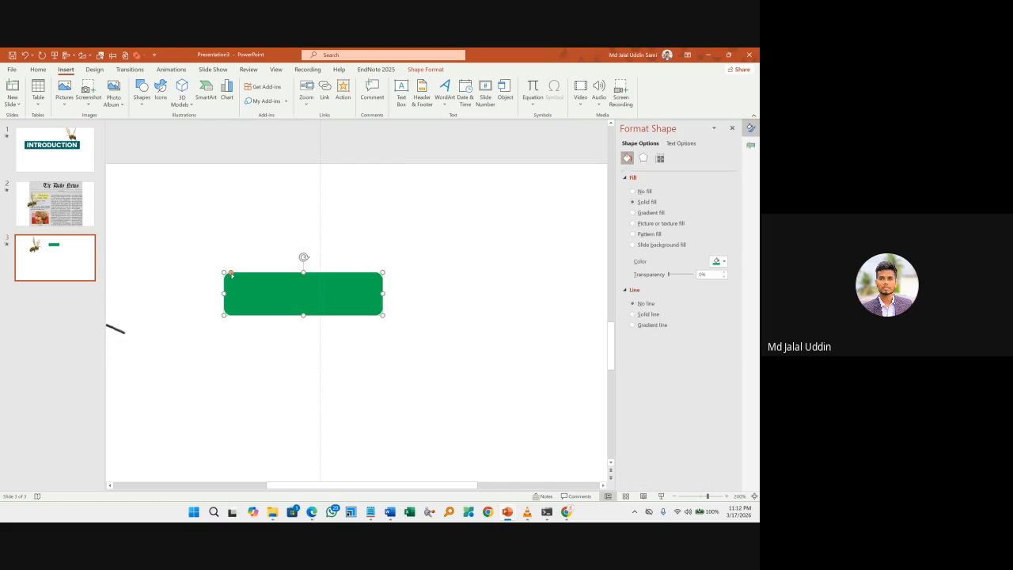
left_click_drag(234, 273, 262, 293)
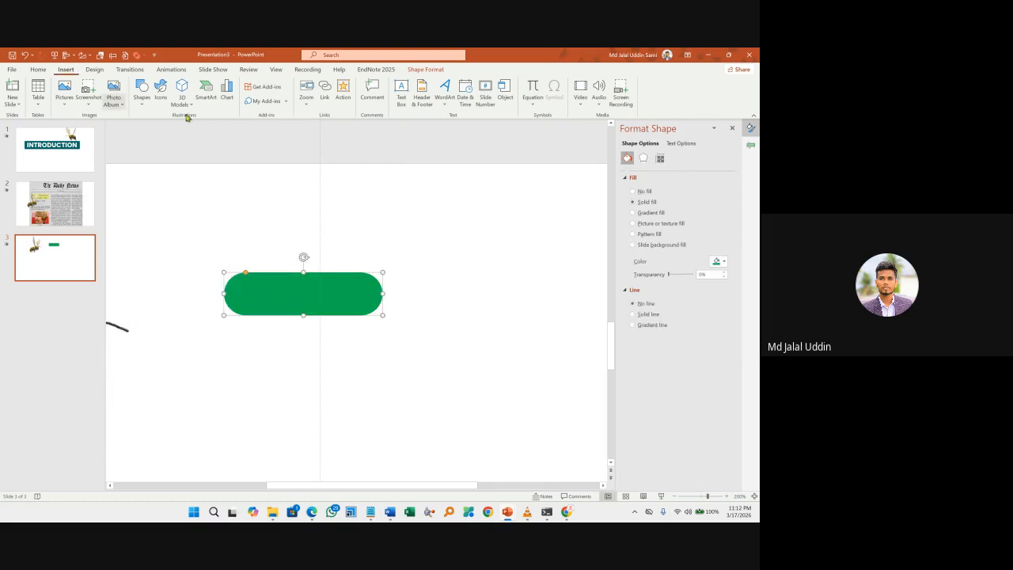
Add a text box over the green pill with the text "View".
left_click(401, 91)
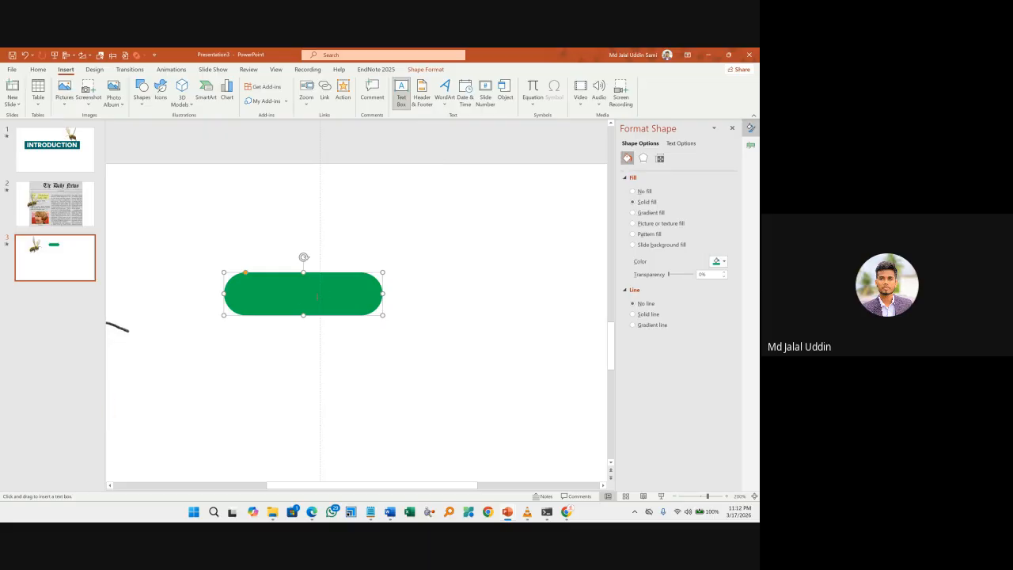
left_click_drag(246, 278, 358, 312)
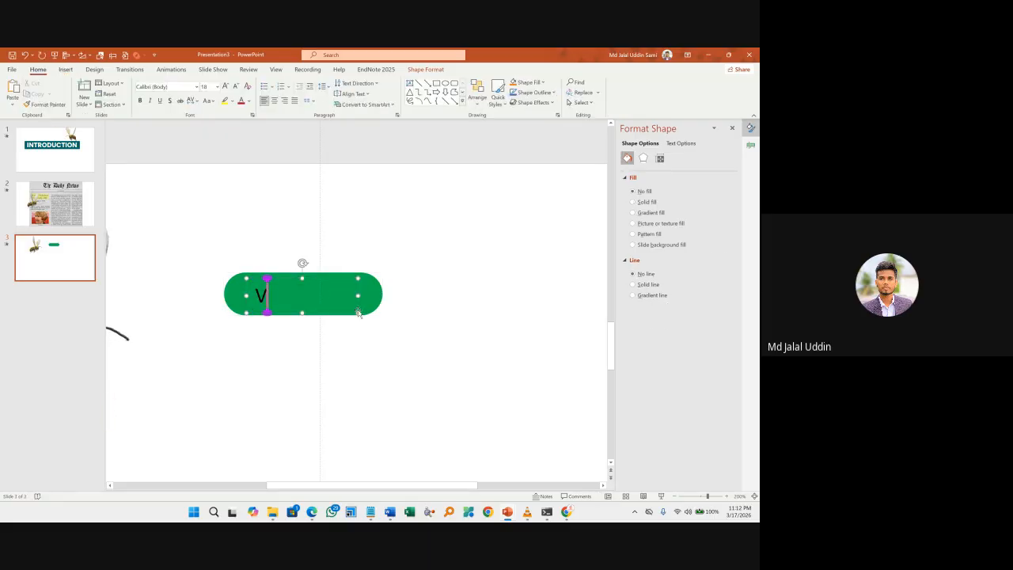
type("Vier")
key("BackSpace")
key("BackSpace")
type("e")
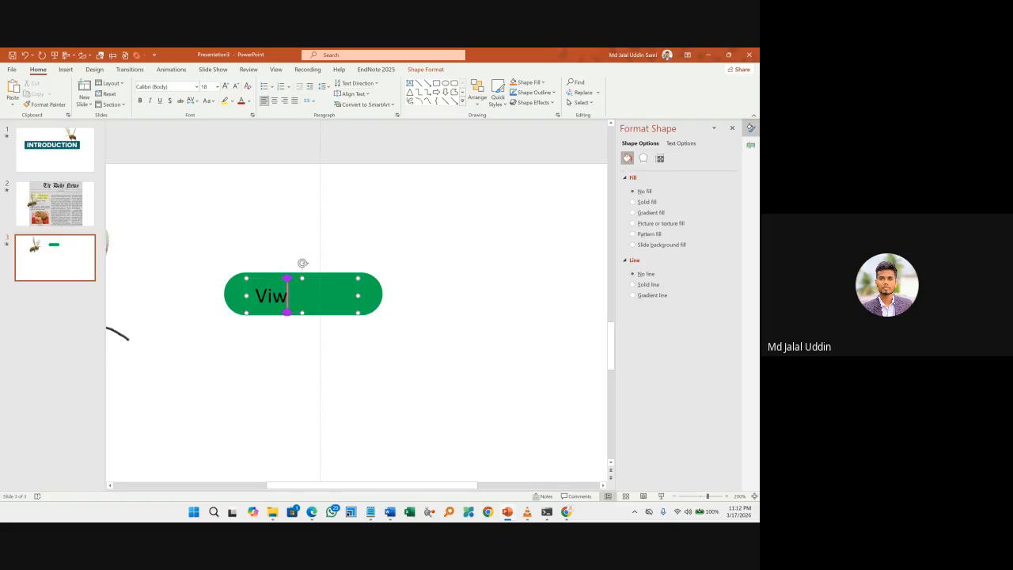
type("w")
Set the "View" text to the Poppins font and centre it in its text box.
key("ctrl+a")
left_click(176, 87)
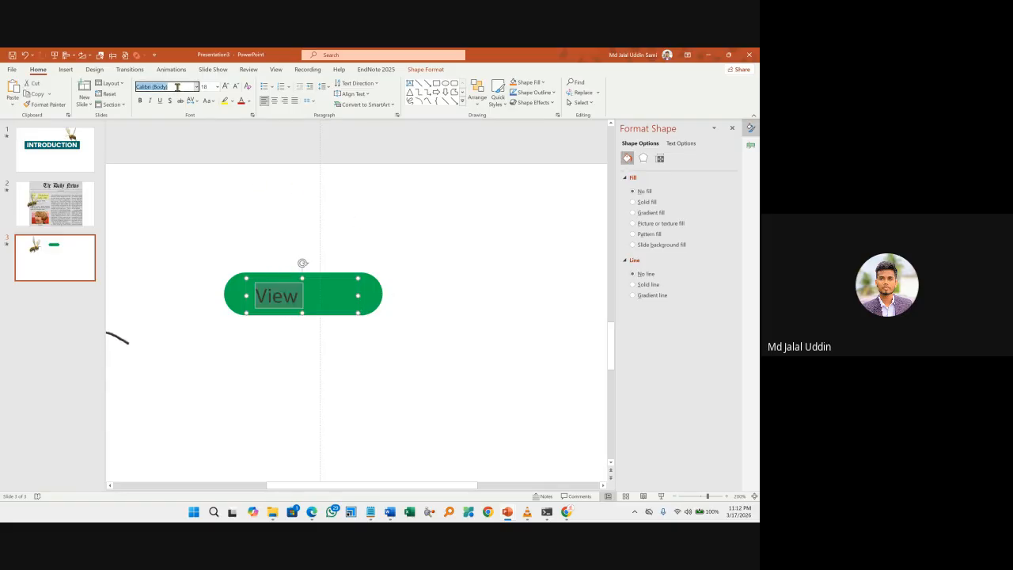
type("Poppins")
key("Return")
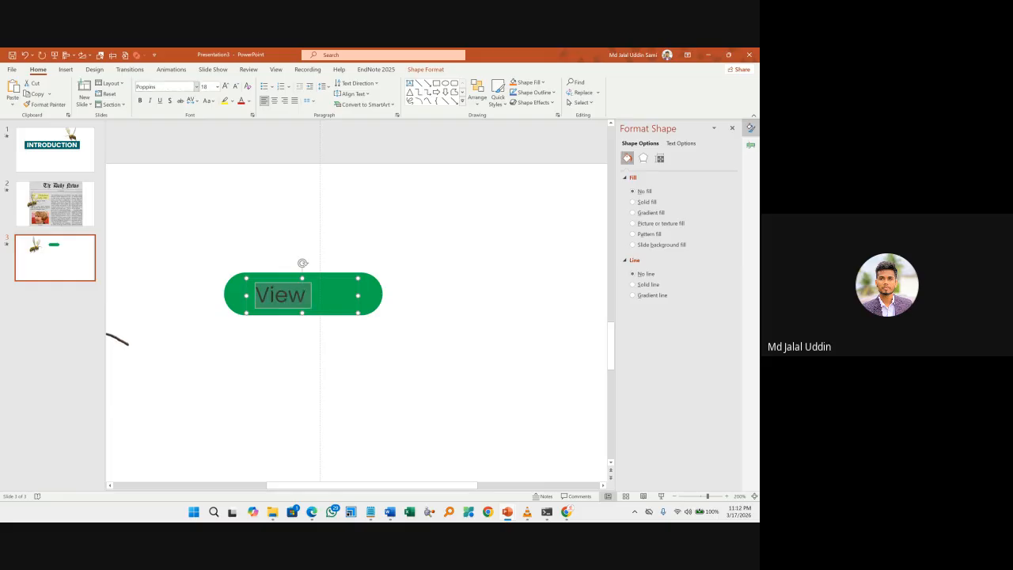
key("ctrl+e")
left_click(379, 294)
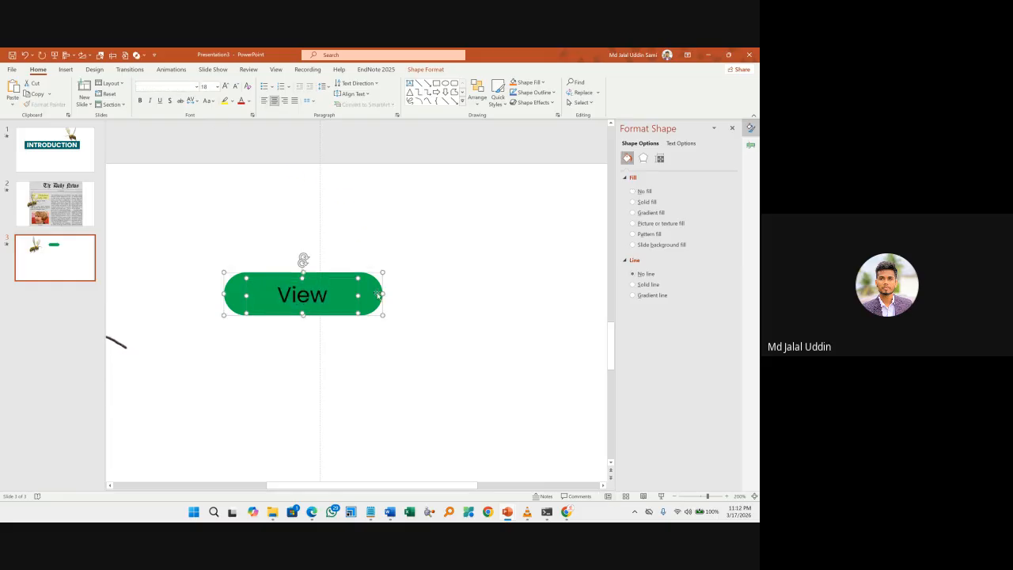
Enlarge the "View" text to 28 pt in uppercase and shift its text box up to centre it on the pill.
double_click(327, 294)
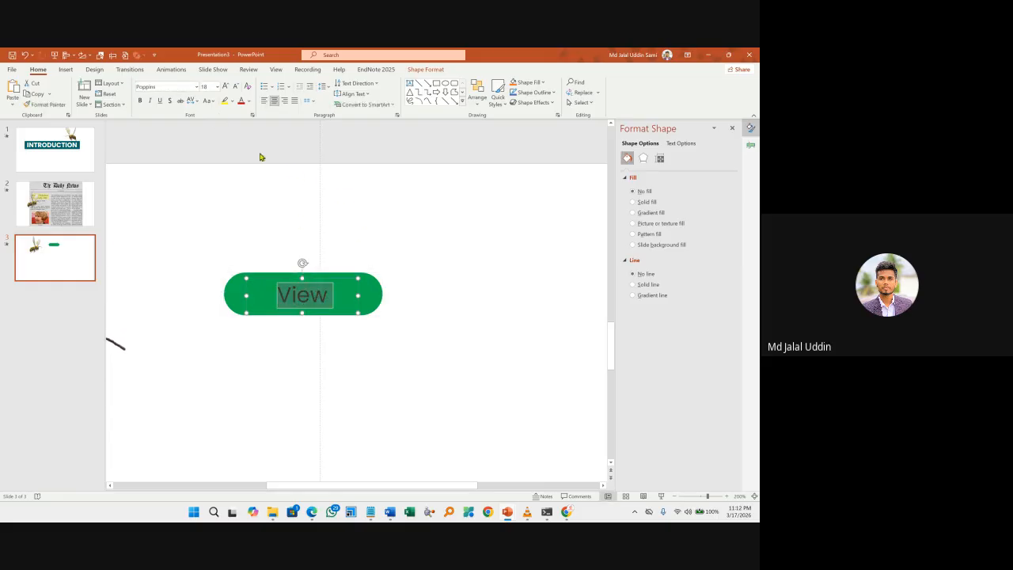
left_click(225, 86)
left_click(226, 86)
left_click(225, 86)
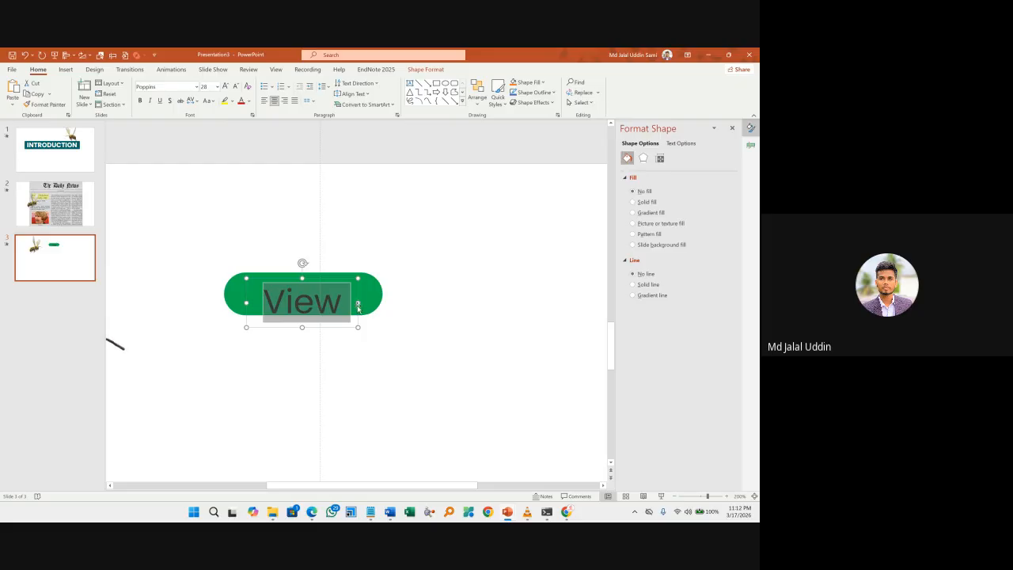
left_click_drag(358, 311, 358, 304)
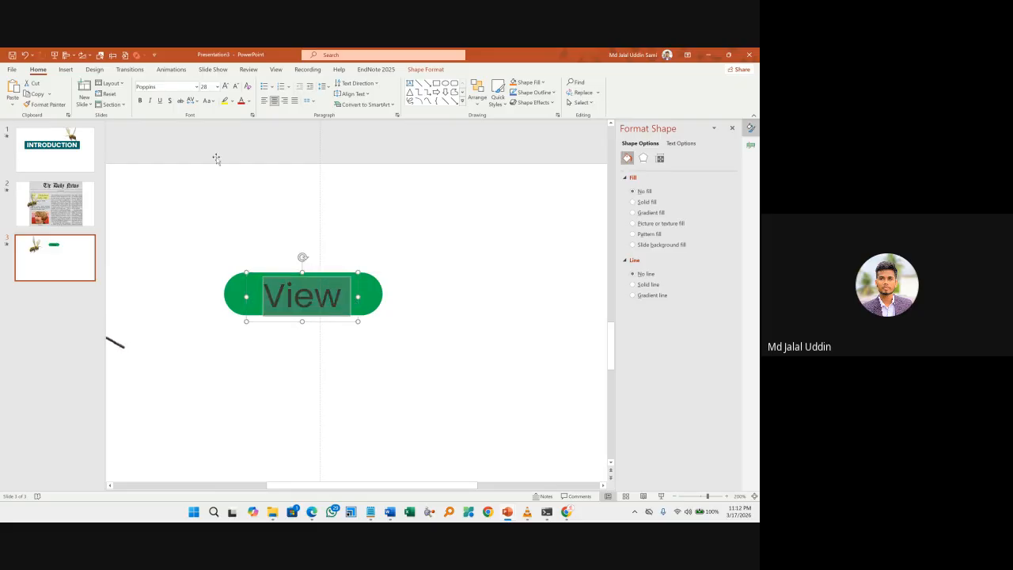
left_click(211, 100)
left_click(249, 135)
left_click(413, 279)
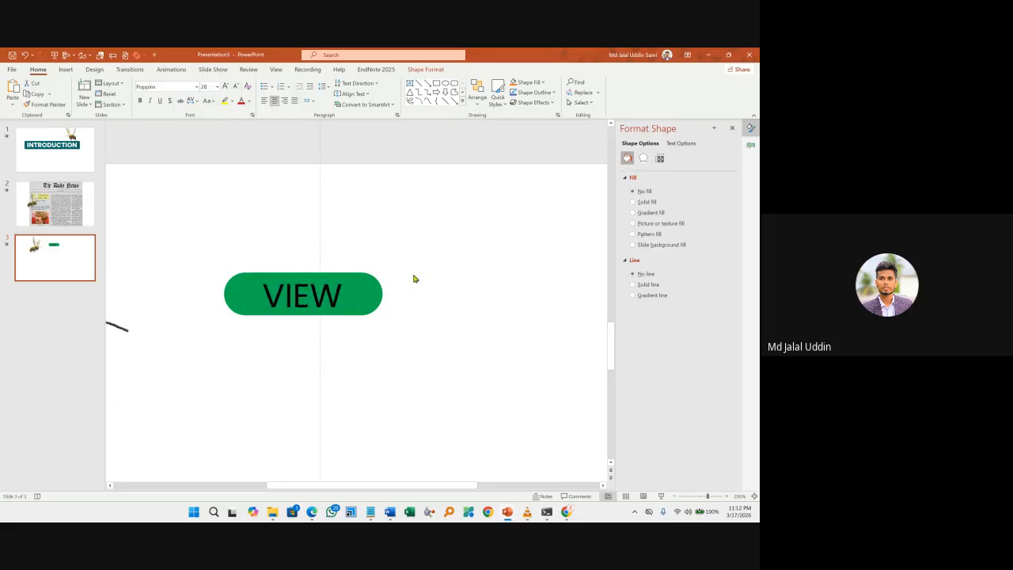
Change the font colour of the "VIEW" text to yellow.
scroll(341, 285, "down", 5)
left_click(342, 218)
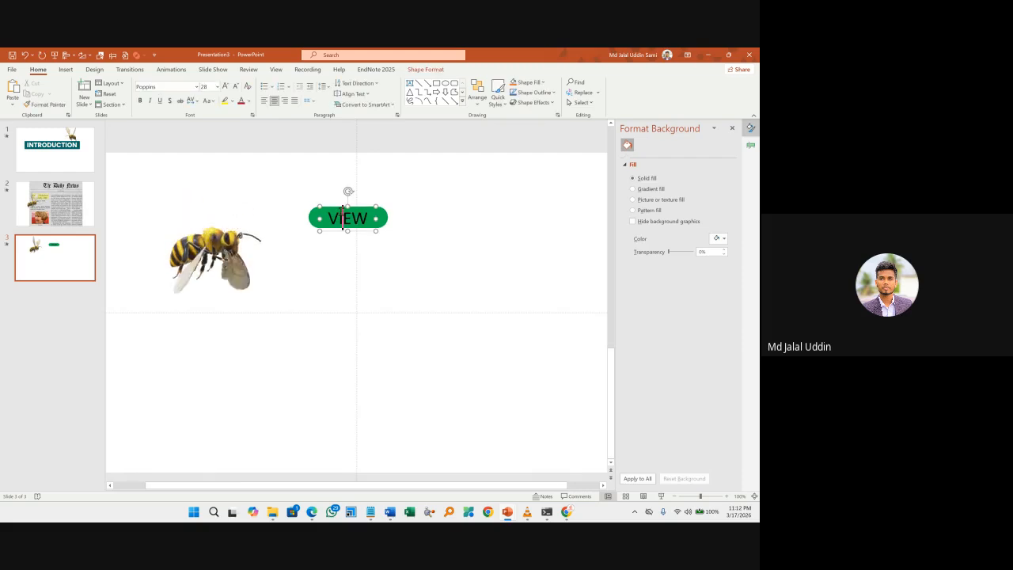
double_click(342, 217)
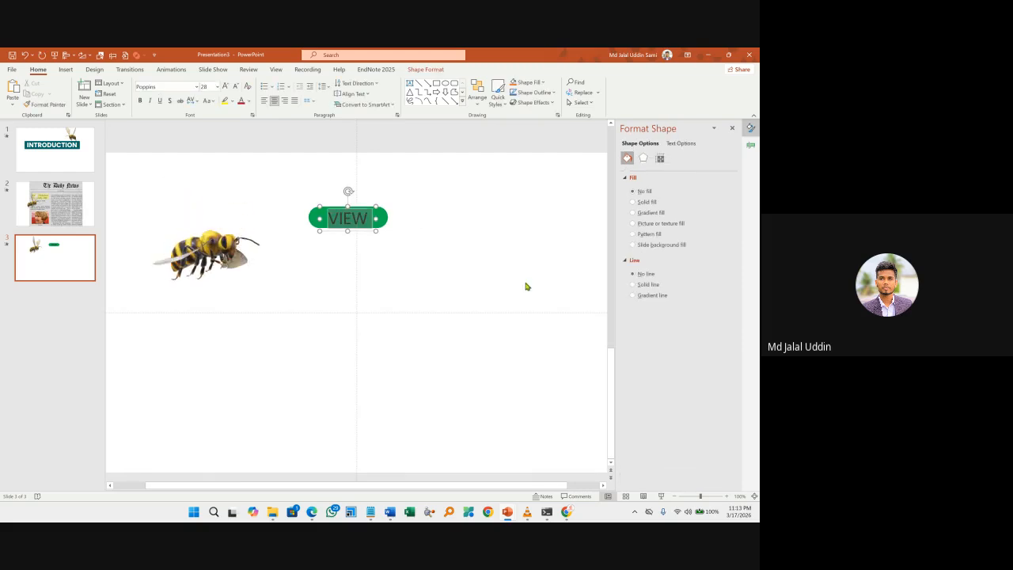
left_click(252, 104)
left_click(266, 186)
left_click(400, 213)
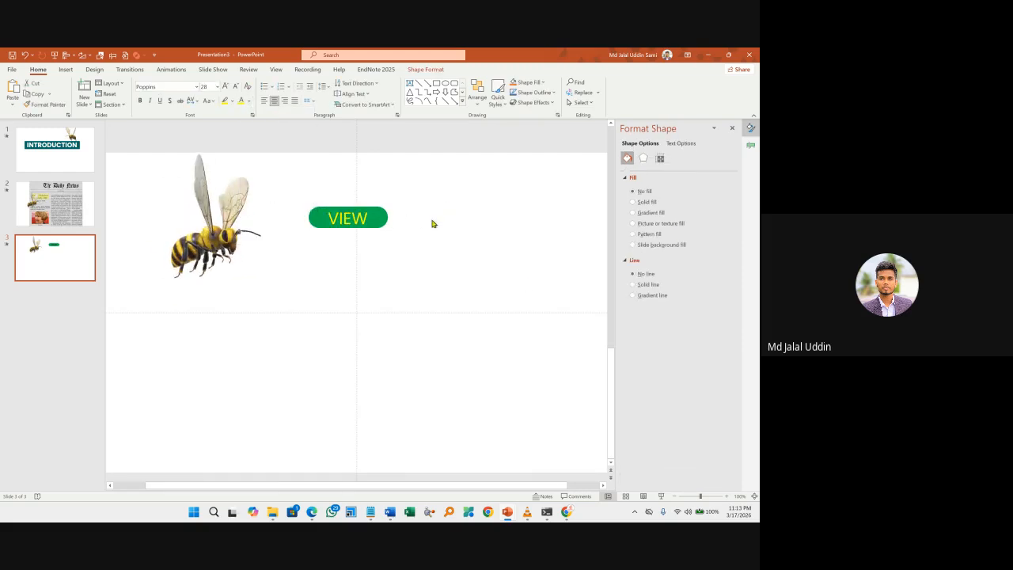
Group the "VIEW" text box with the green pill behind it.
left_click(377, 218)
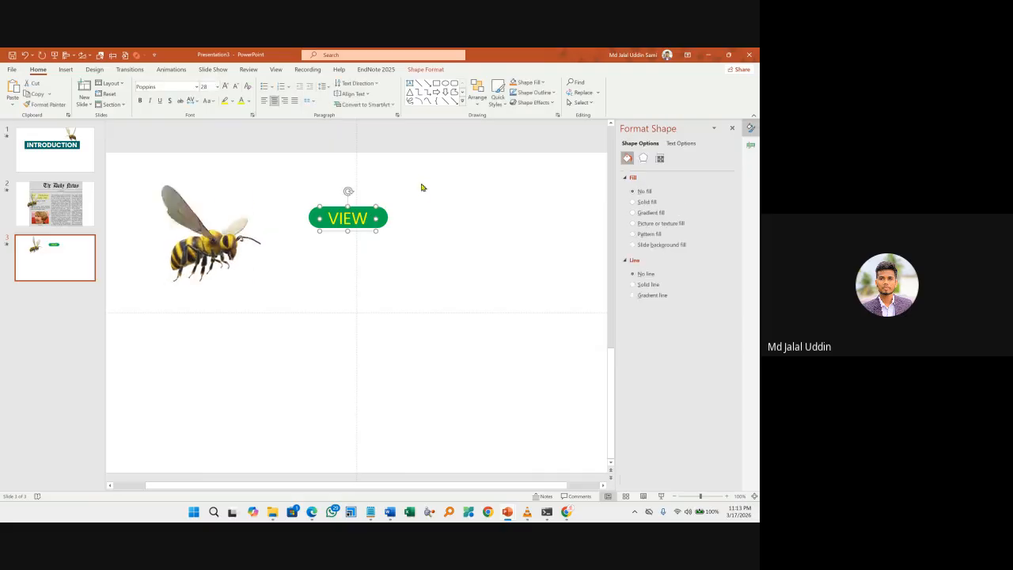
left_click_drag(418, 170, 298, 249)
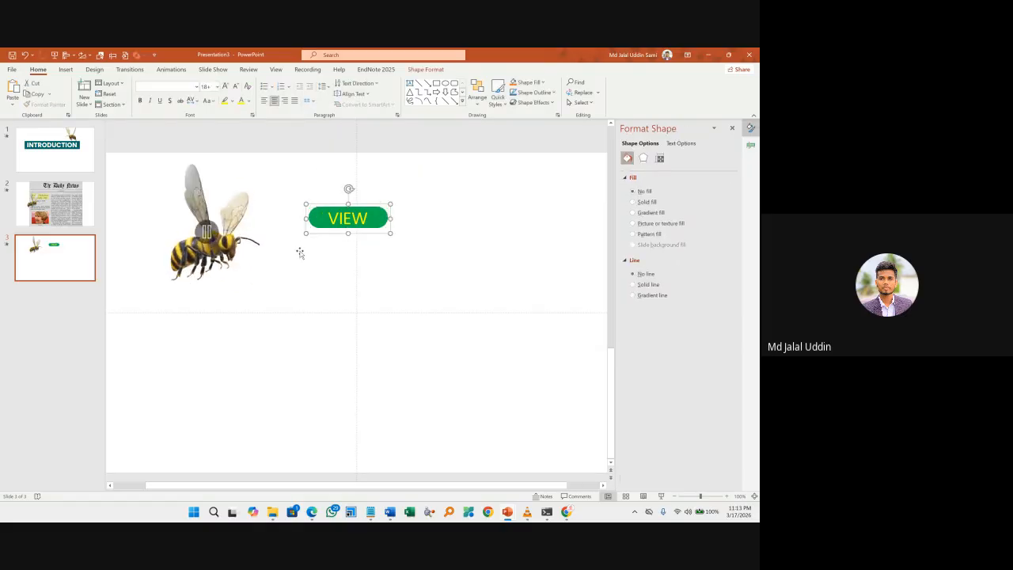
left_click(443, 216)
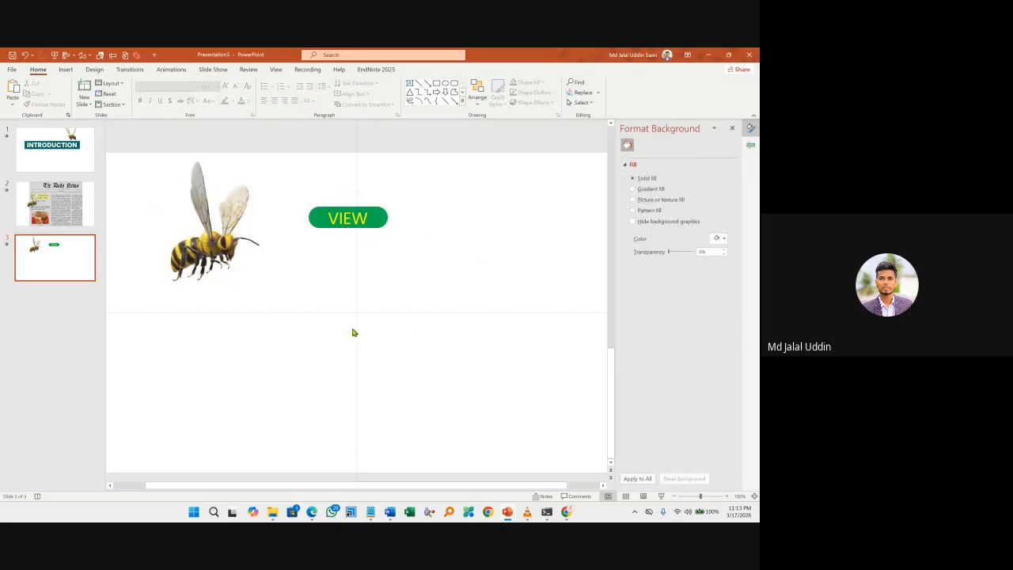
Copy the VIEW button downward to form a column of four buttons beside the bee.
left_click(249, 247)
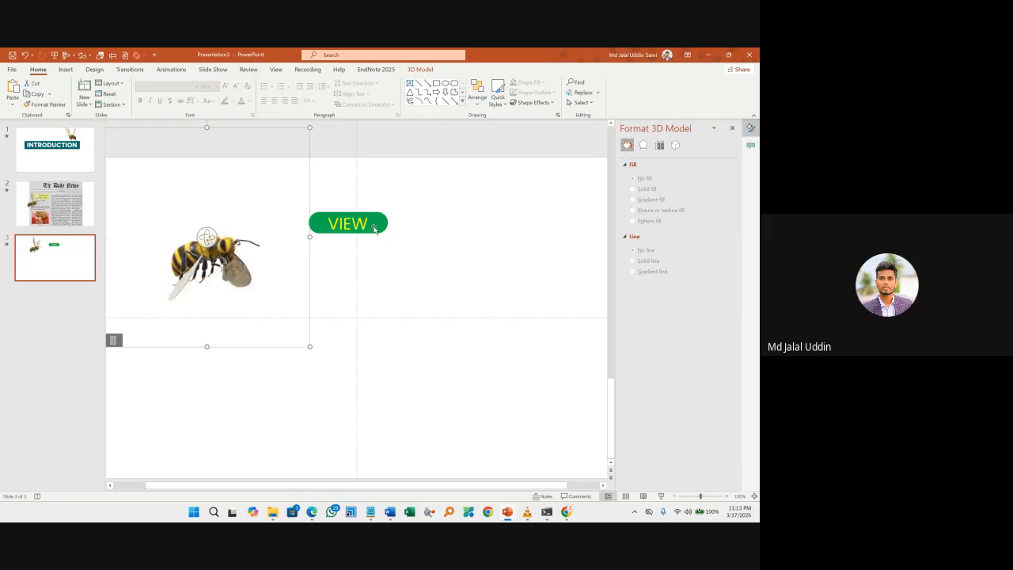
left_click_drag(375, 228, 386, 255)
key("ctrl+z")
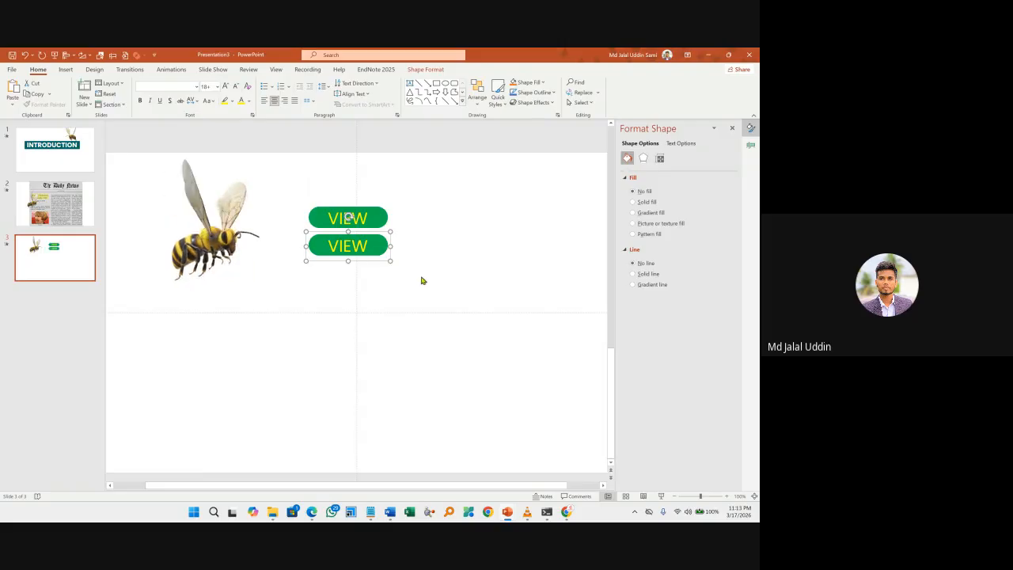
left_click(372, 221, "shift")
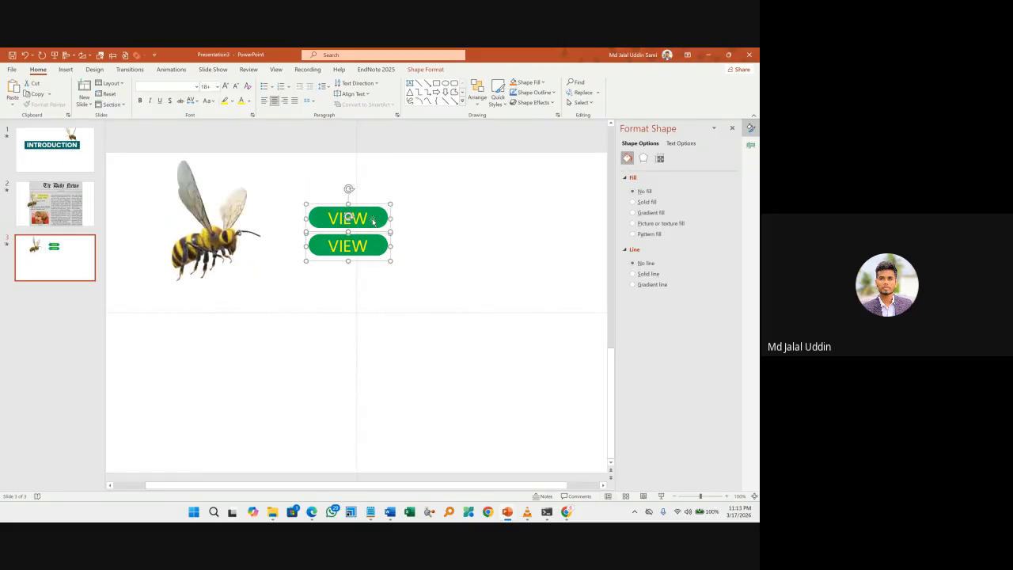
left_click_drag(376, 220, 377, 282)
left_click(415, 276)
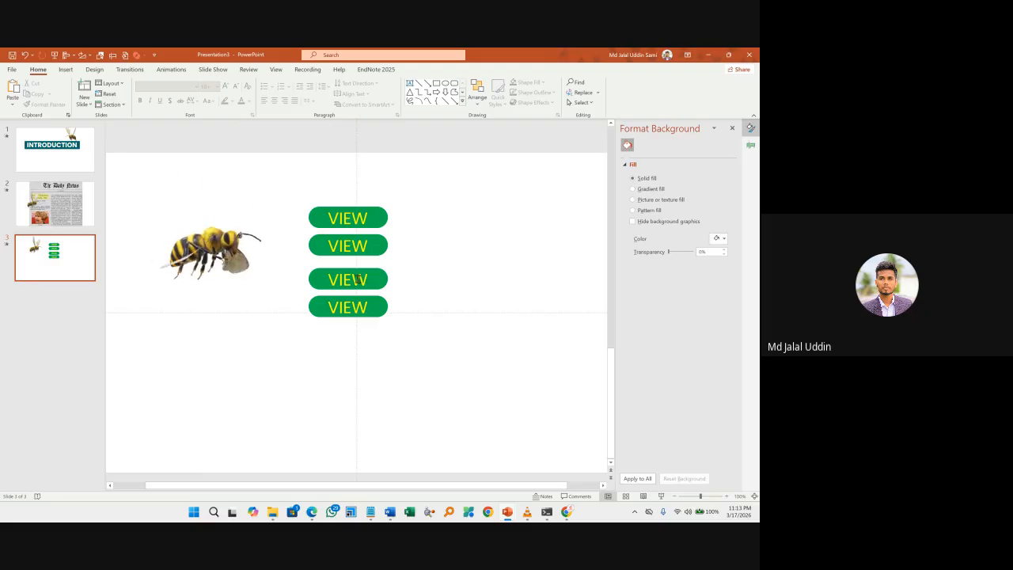
Change the text of the third button in the column to "LEFT".
left_click(356, 279)
double_click(358, 280)
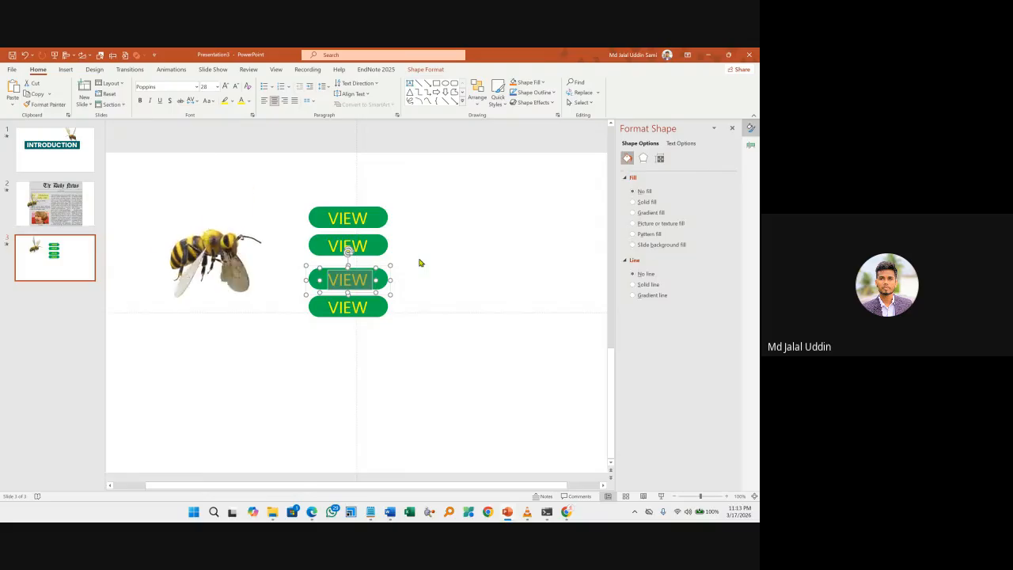
type("LEft")
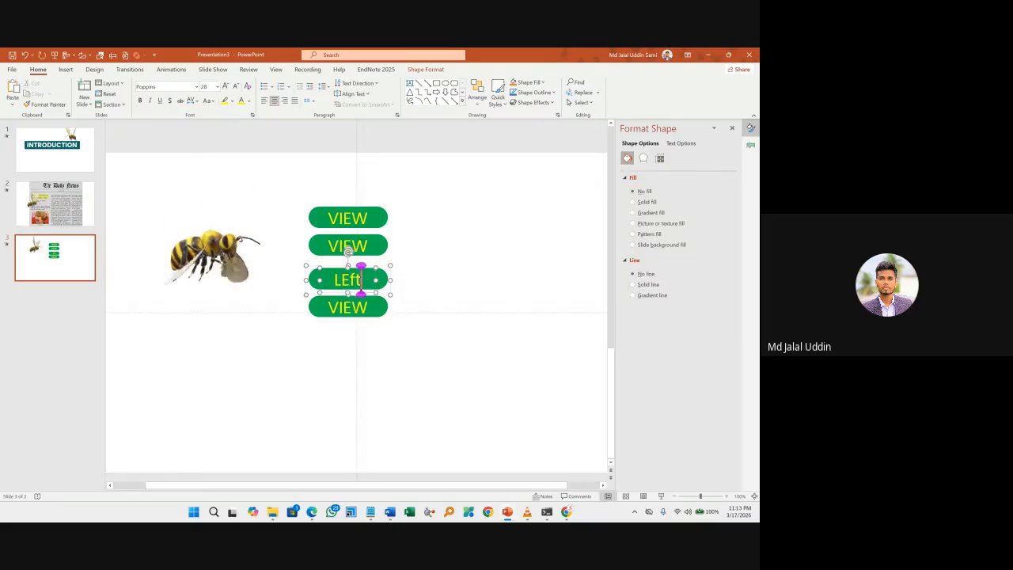
key("BackSpace")
key("BackSpace")
type("FT")
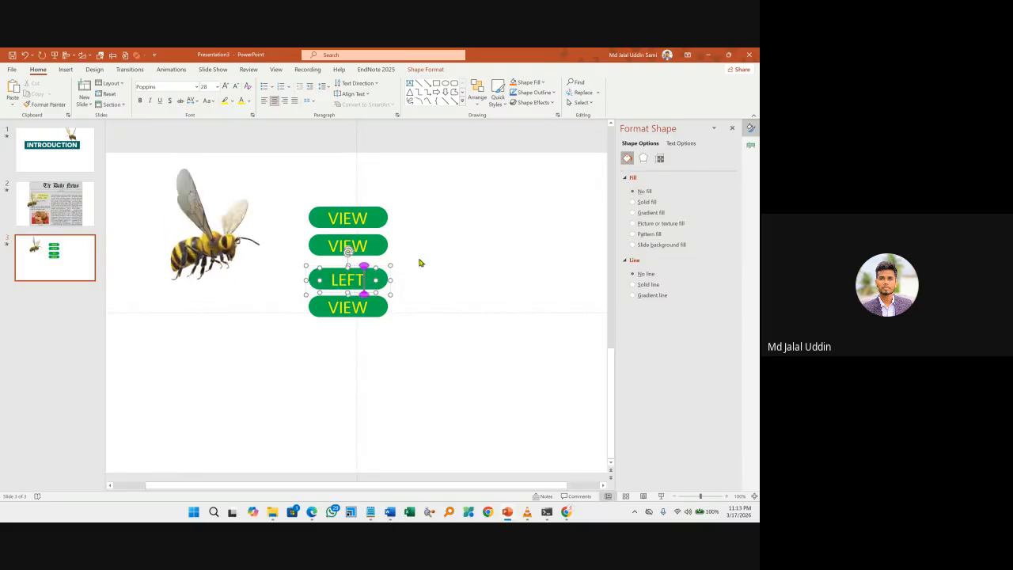
left_click(451, 273)
left_click(380, 282)
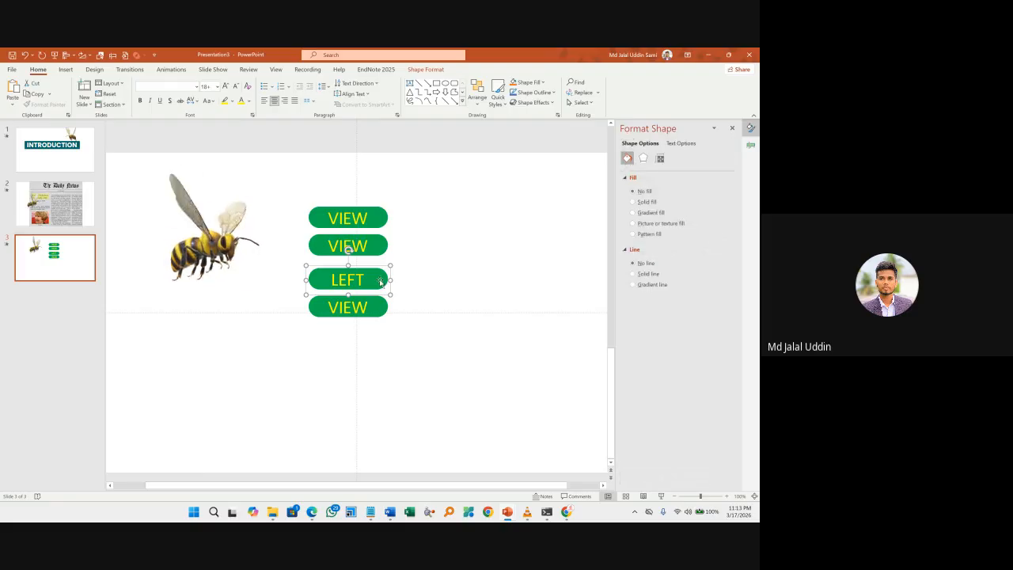
Delete the lower two buttons of the column and change the second button's text to "HIDE".
key("Delete")
left_click(375, 307)
key("Delete")
double_click(352, 247)
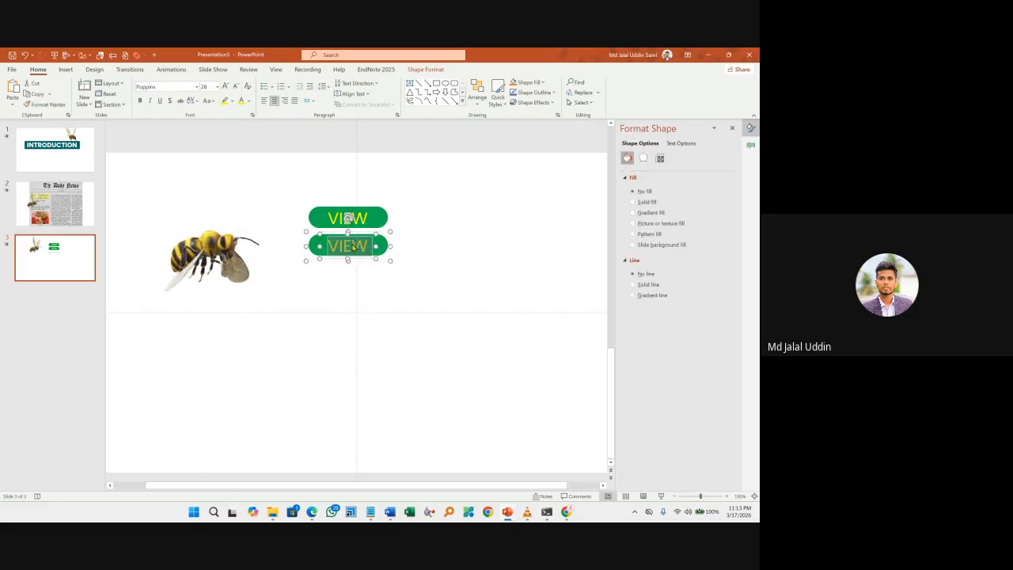
type("HIDE")
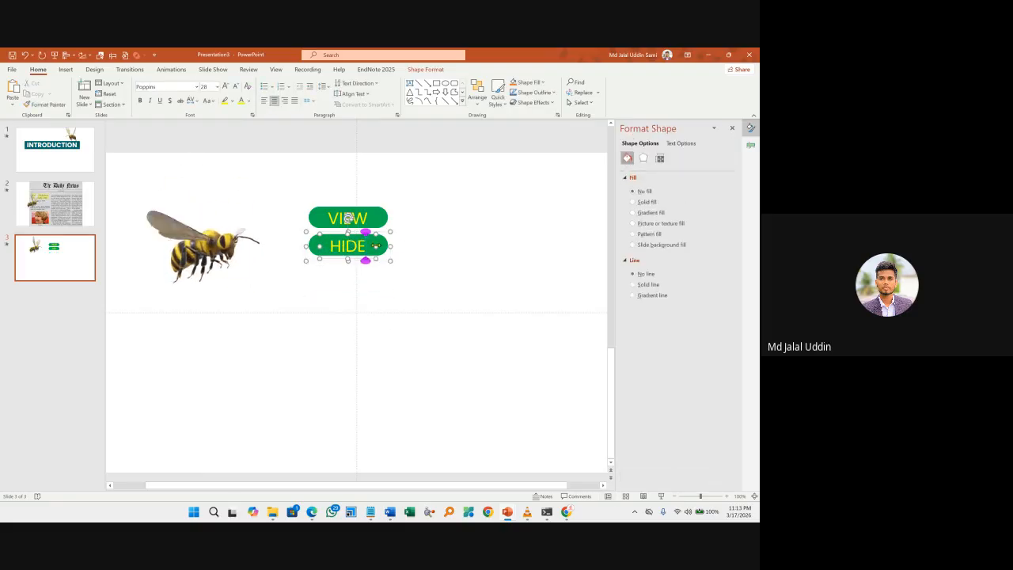
Fill the HIDE button's pill with red and widen the gap between the VIEW and HIDE buttons.
left_click(388, 247)
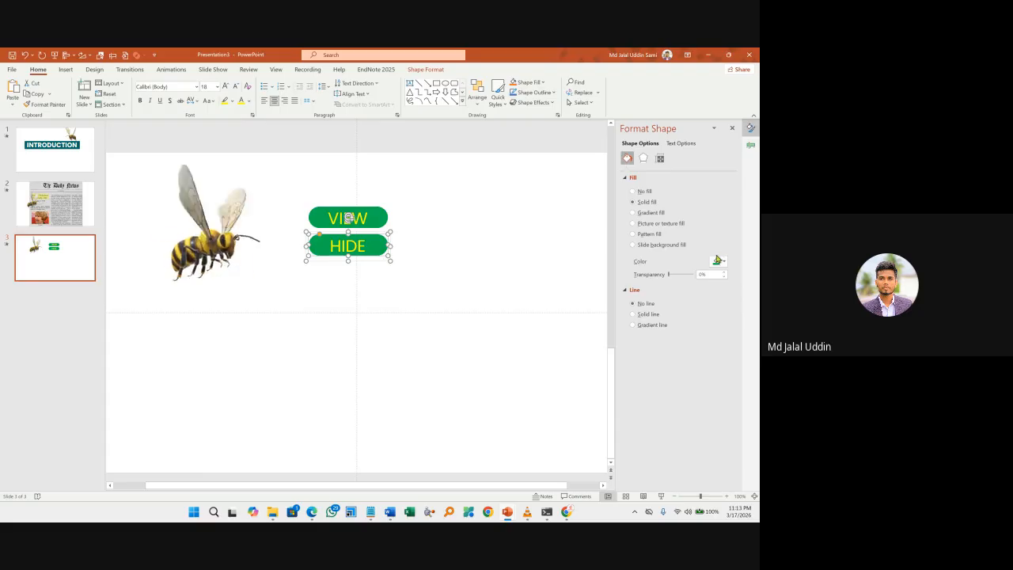
left_click(717, 260)
left_click(687, 344)
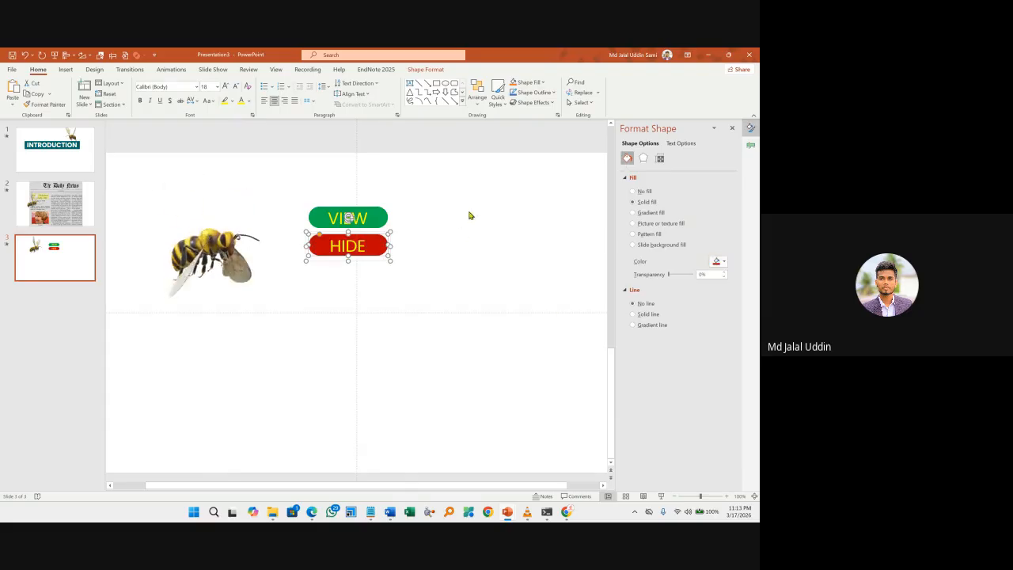
left_click(446, 344)
mouse_move(375, 244)
left_mouse_down()
mouse_move(375, 254)
mouse_move(376, 226)
left_mouse_up()
Copy the 3D bee to the other side of the buttons and flip the copy horizontally.
left_click(243, 243)
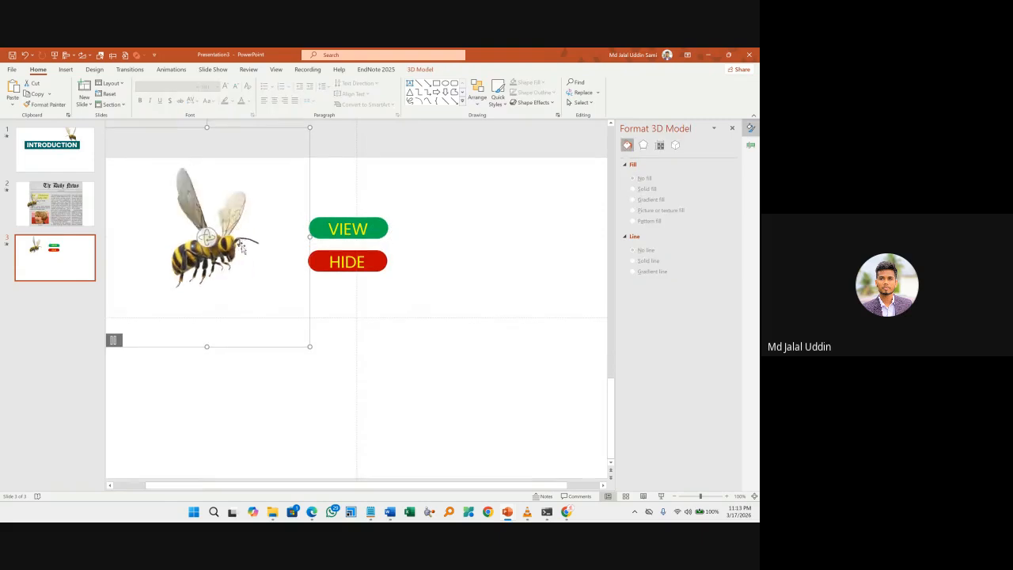
left_click_drag(235, 248, 526, 248, "ctrl")
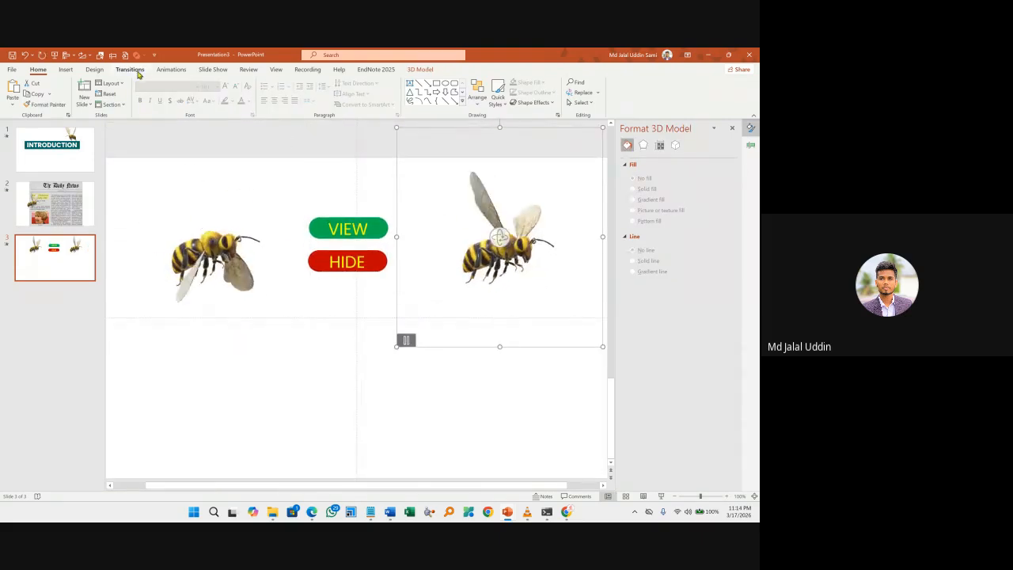
left_click(90, 56)
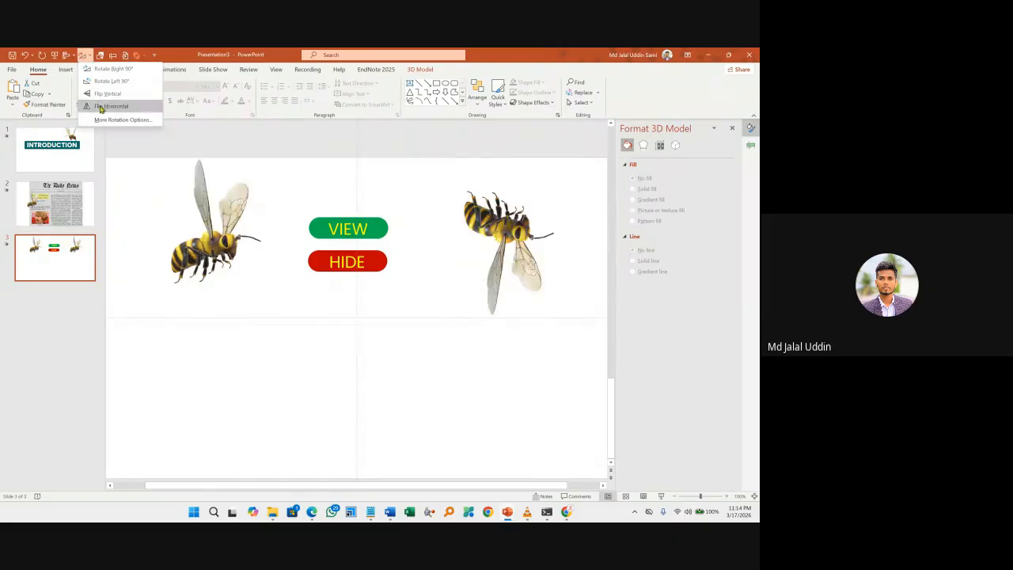
left_click(101, 107)
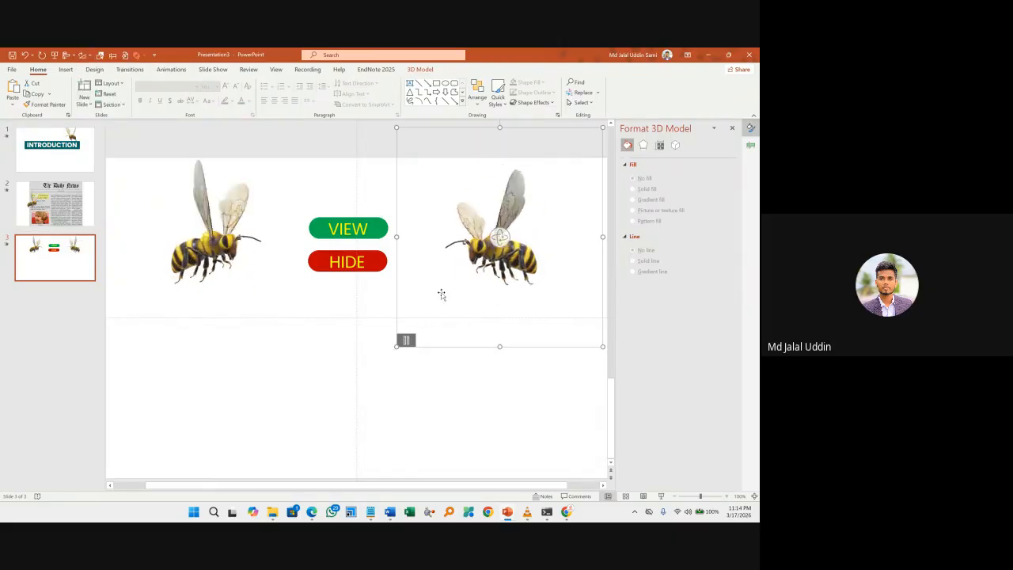
left_click(265, 332)
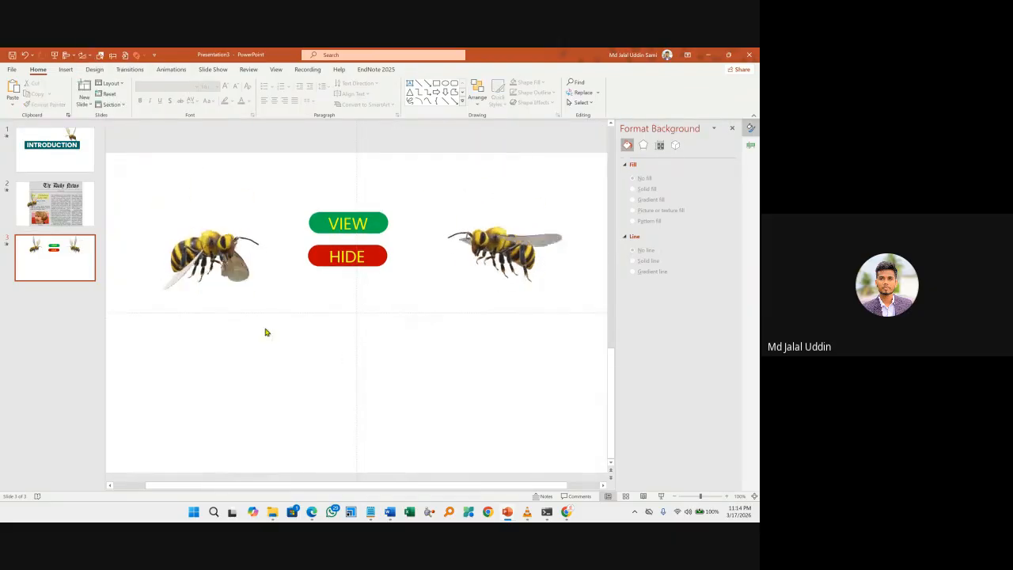
Replace the original bee's Scene 1 animation with Appear, add a Disappear exit effect, and show the Animation Pane.
left_click(209, 247)
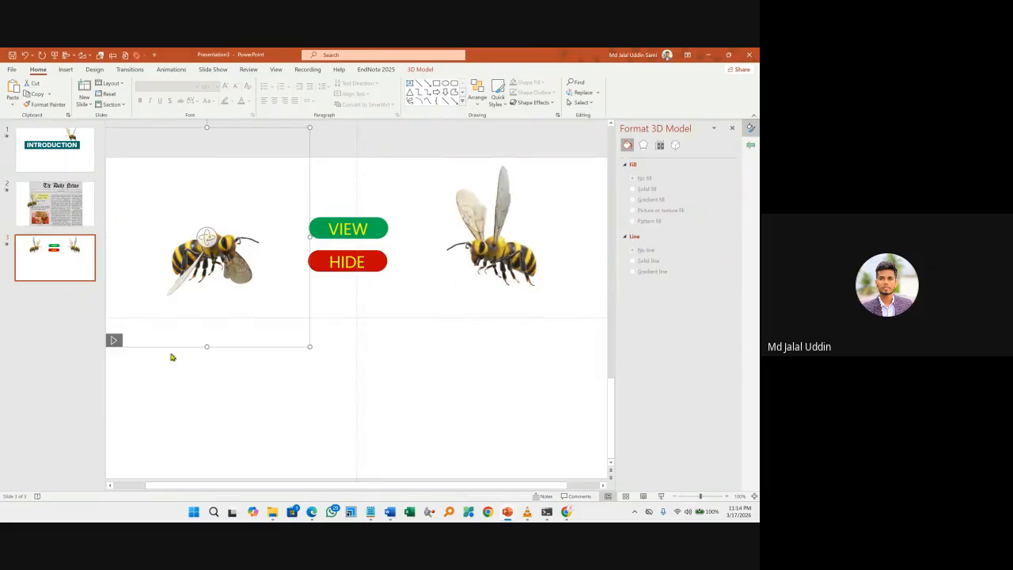
left_click(113, 340)
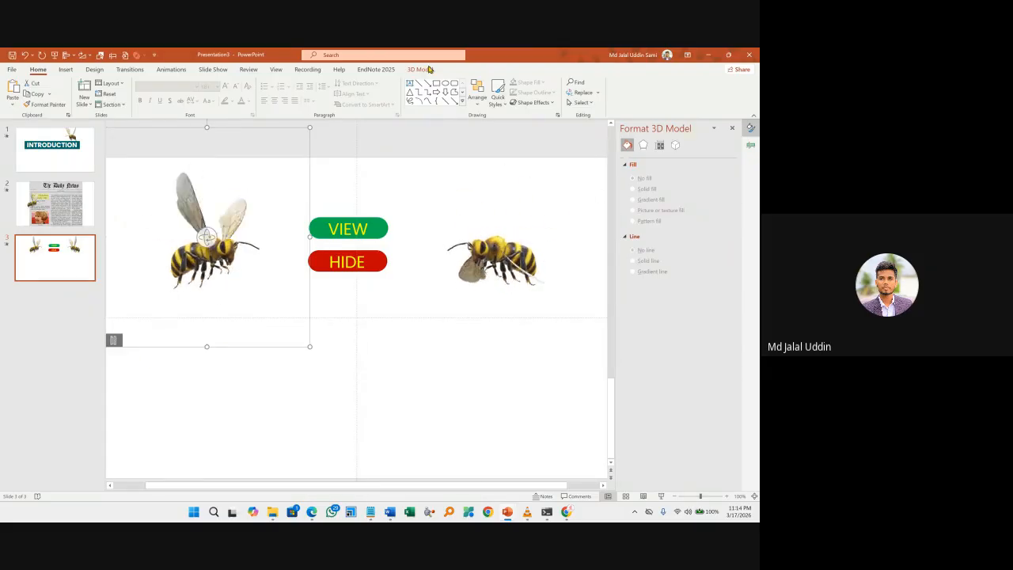
left_click(163, 70)
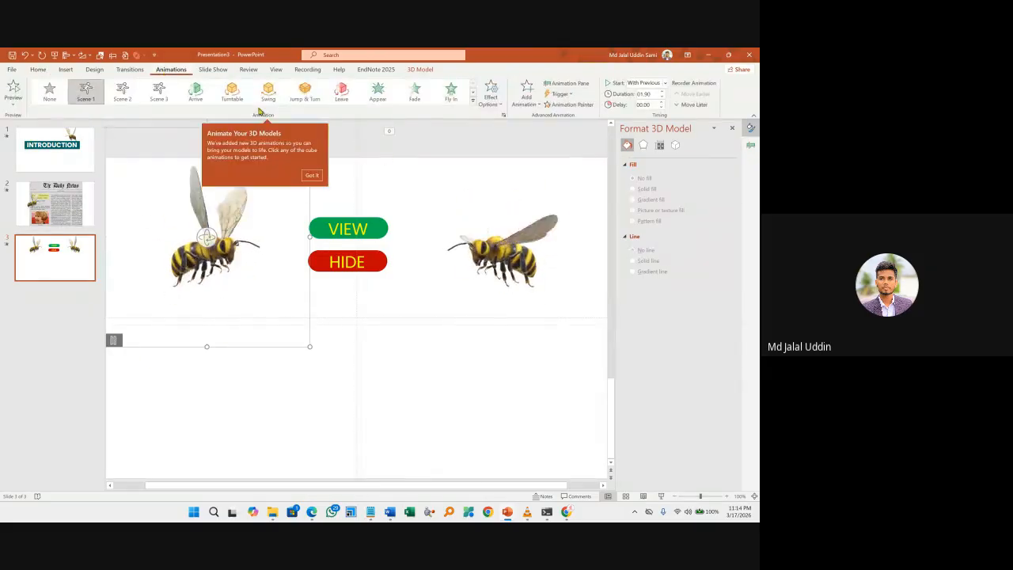
left_click(389, 131)
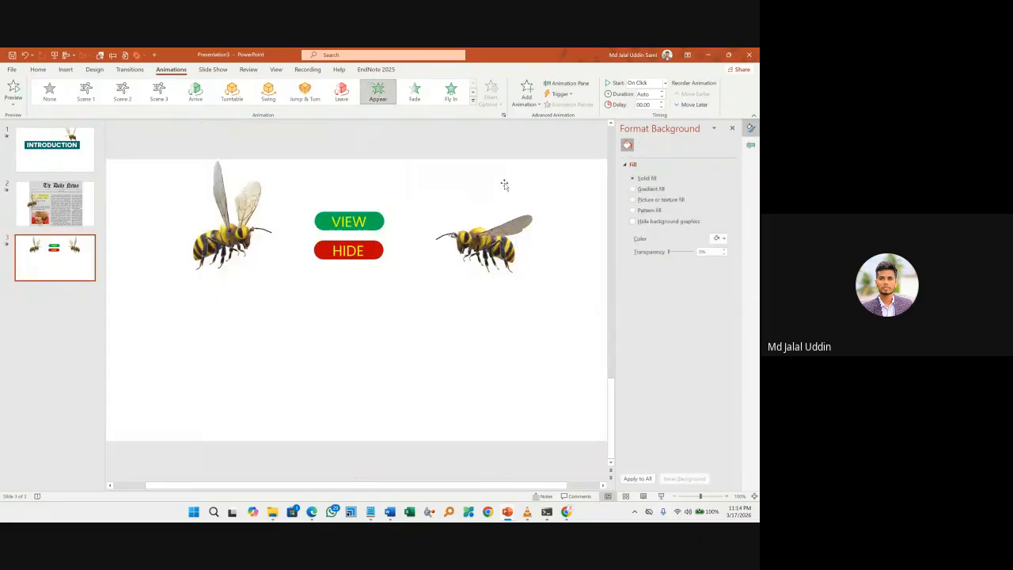
left_click(527, 93)
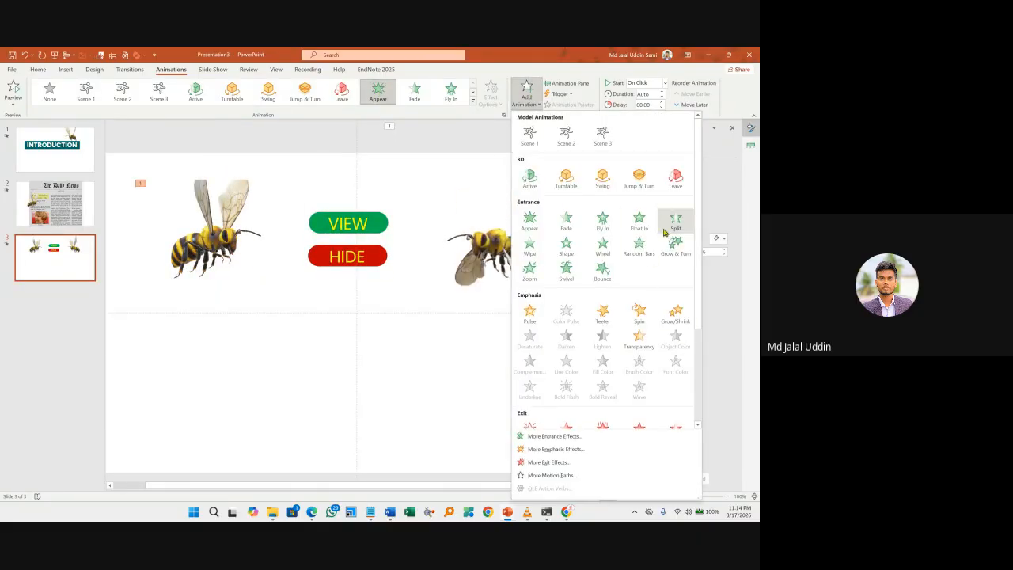
left_click(532, 425)
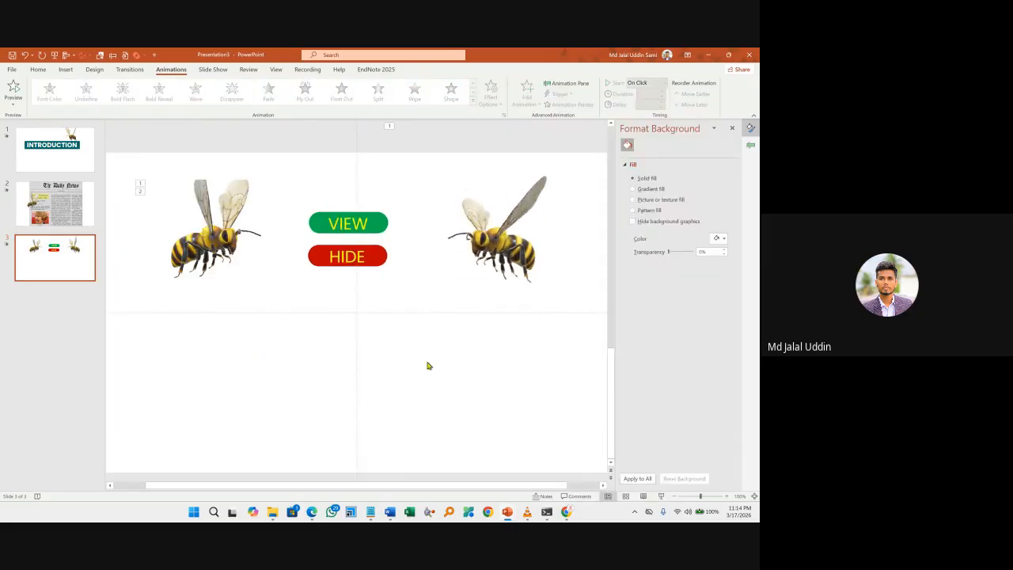
left_click(750, 145)
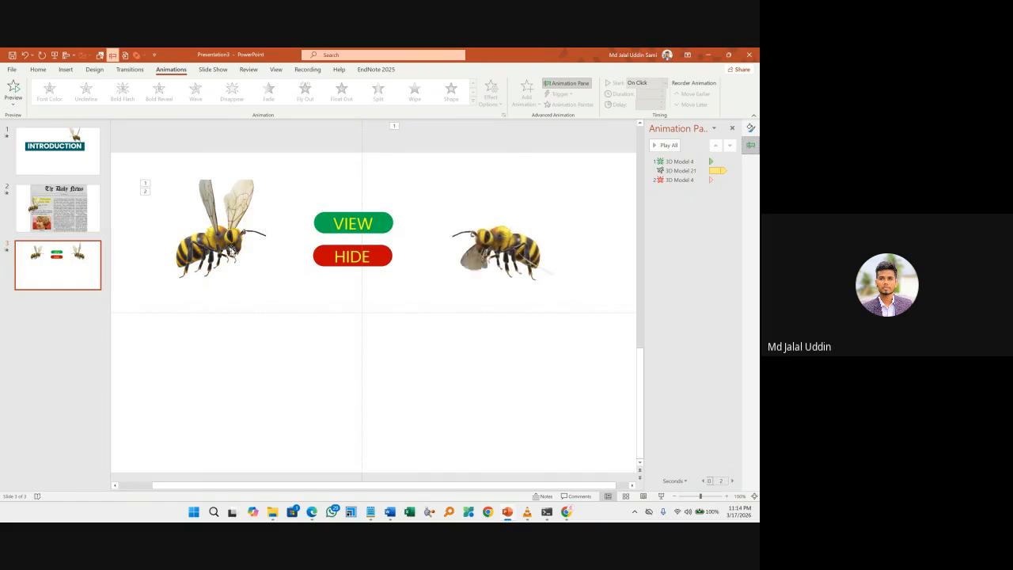
Set the original bee's Appear and Disappear effects to trigger on click of 3D Model 4.
left_click(232, 250)
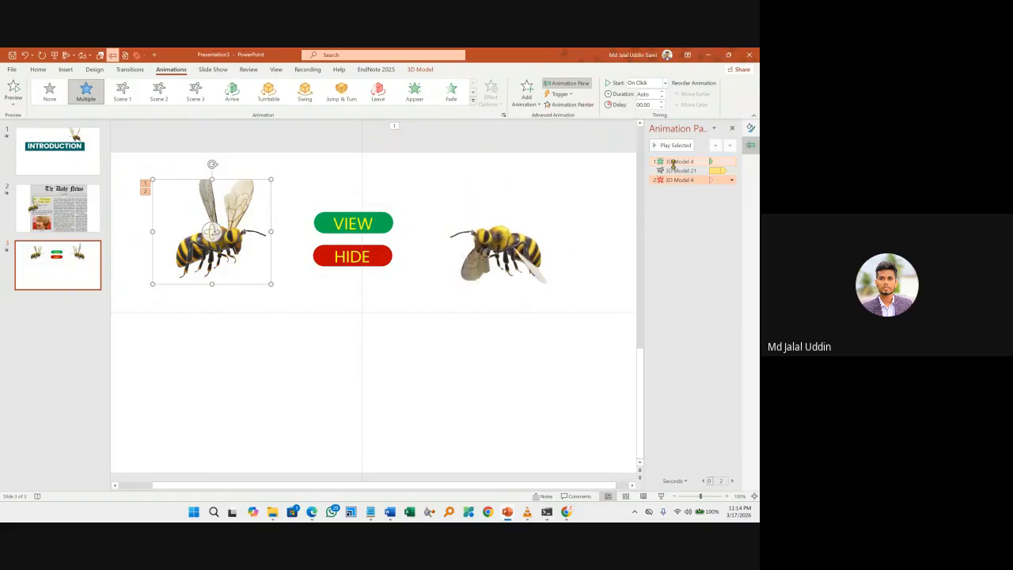
left_click(561, 94)
mouse_move(572, 106)
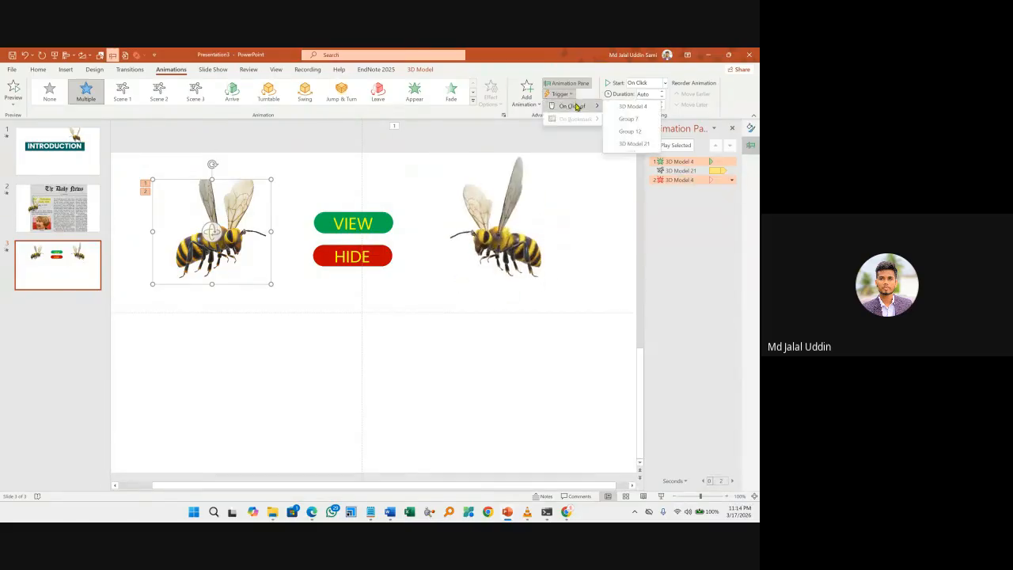
left_click(626, 109)
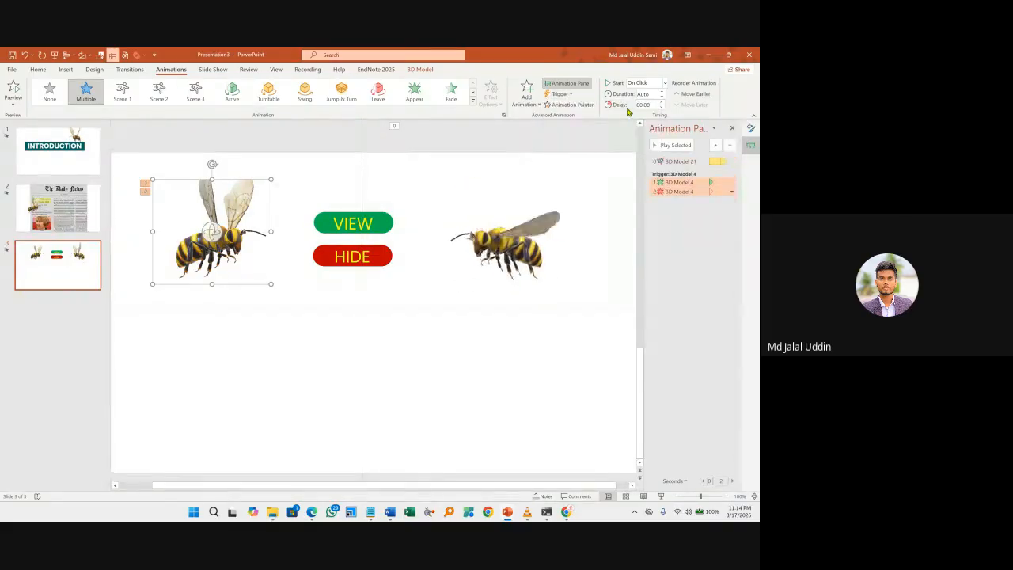
Delete the flipped bee copy and check which objects are available as triggers for the remaining bee.
left_click(559, 308)
key("Delete")
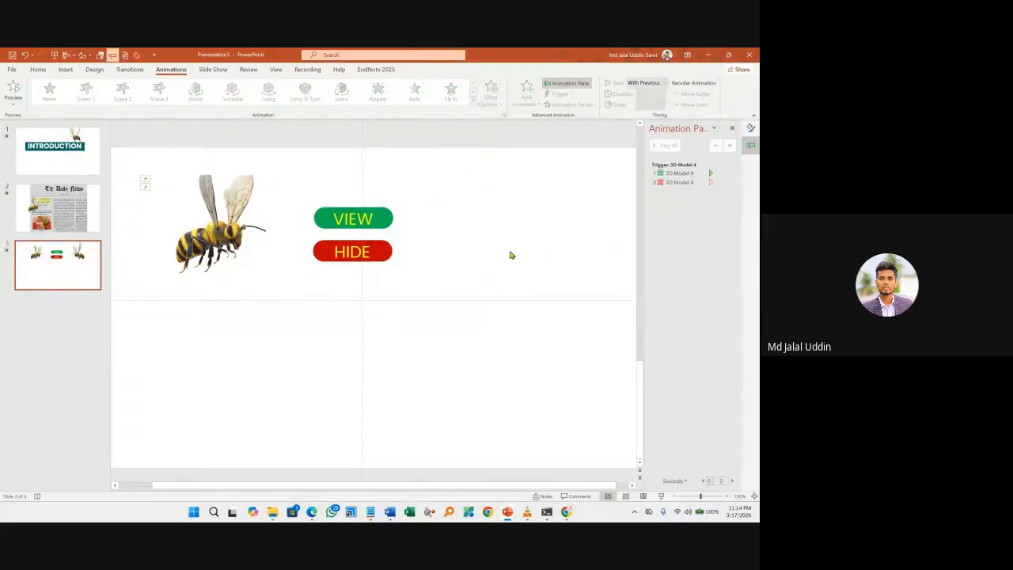
left_click(246, 227)
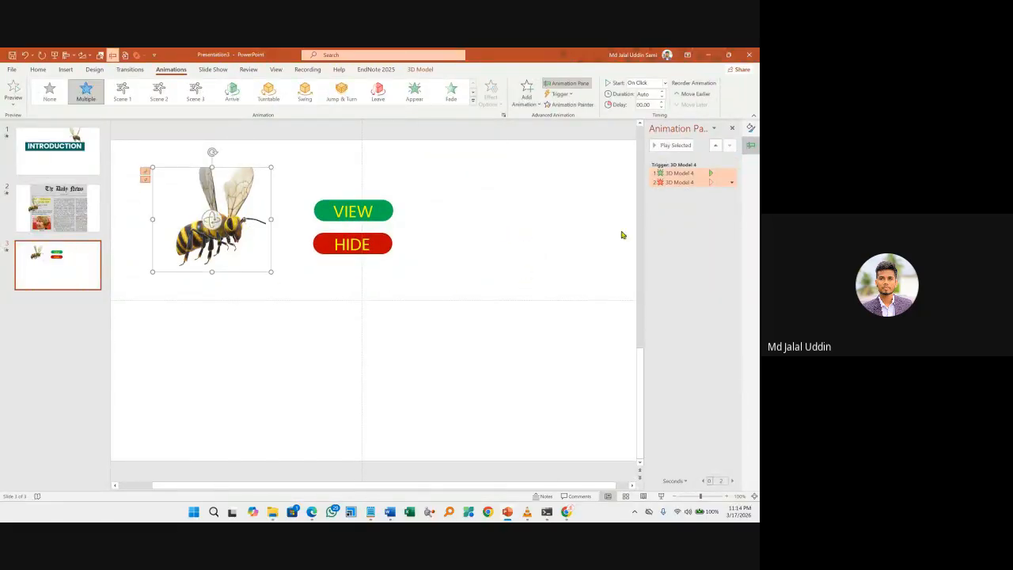
left_click(700, 215)
left_click(562, 94)
mouse_move(577, 106)
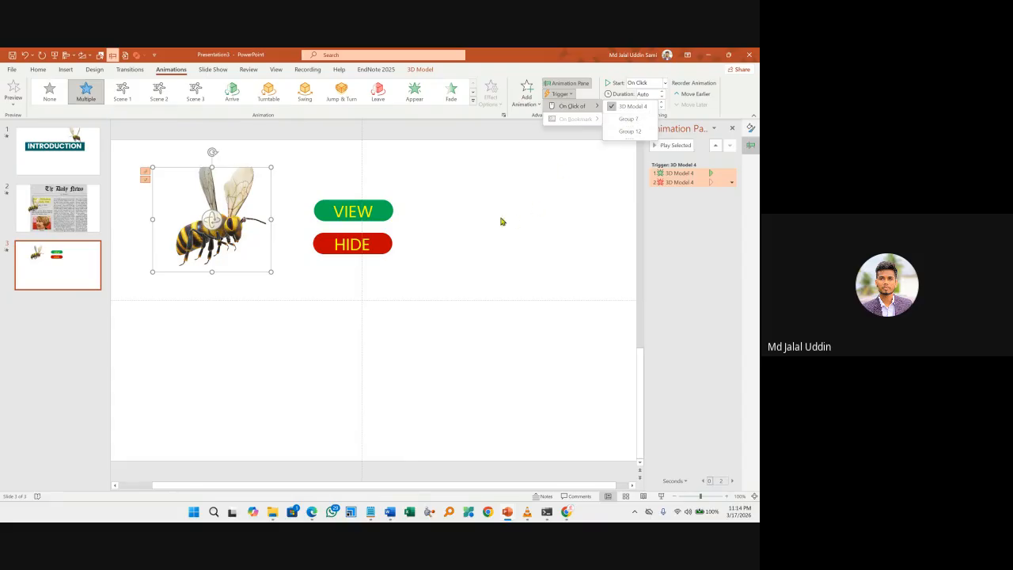
left_click(473, 216)
Rename the VIEW button's group as "View" in the Selection pane.
left_click(390, 214)
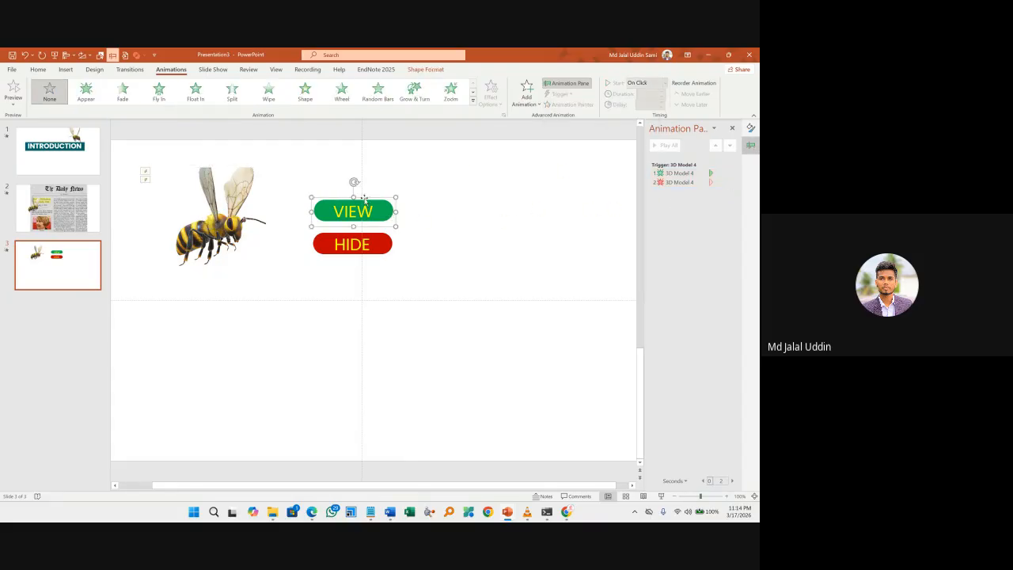
left_click(100, 56)
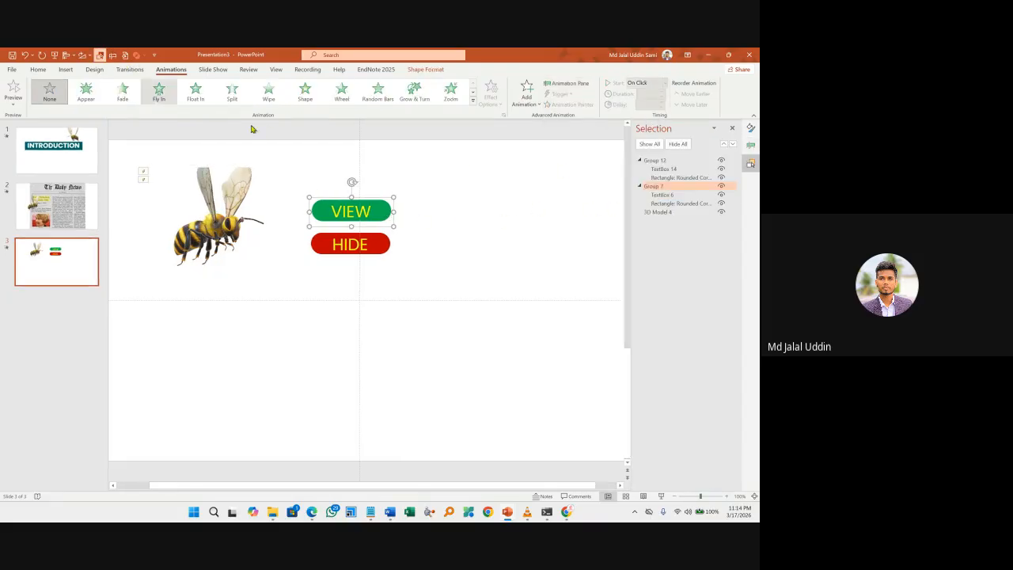
left_click(670, 186)
key("BackSpace")
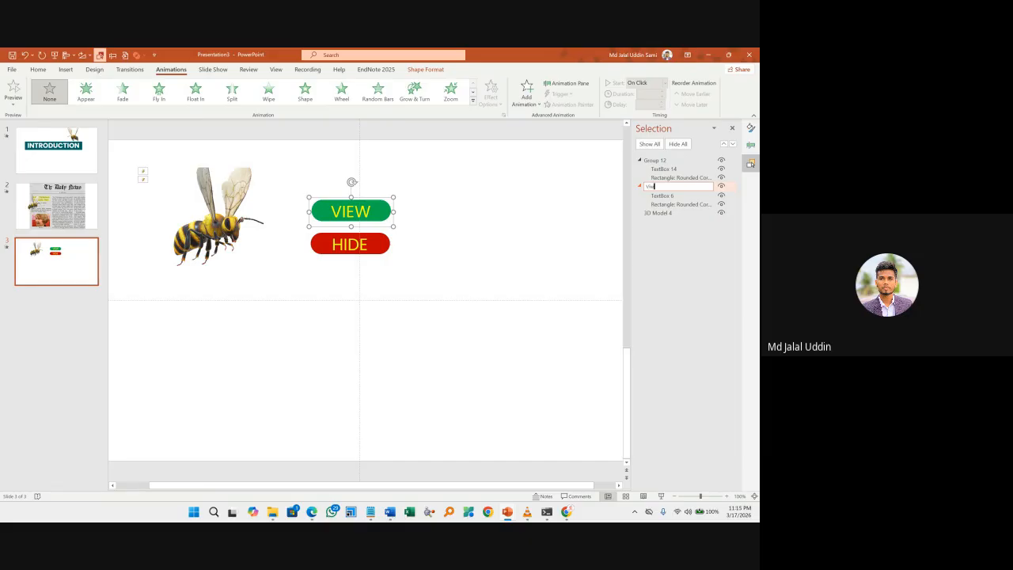
key("Return")
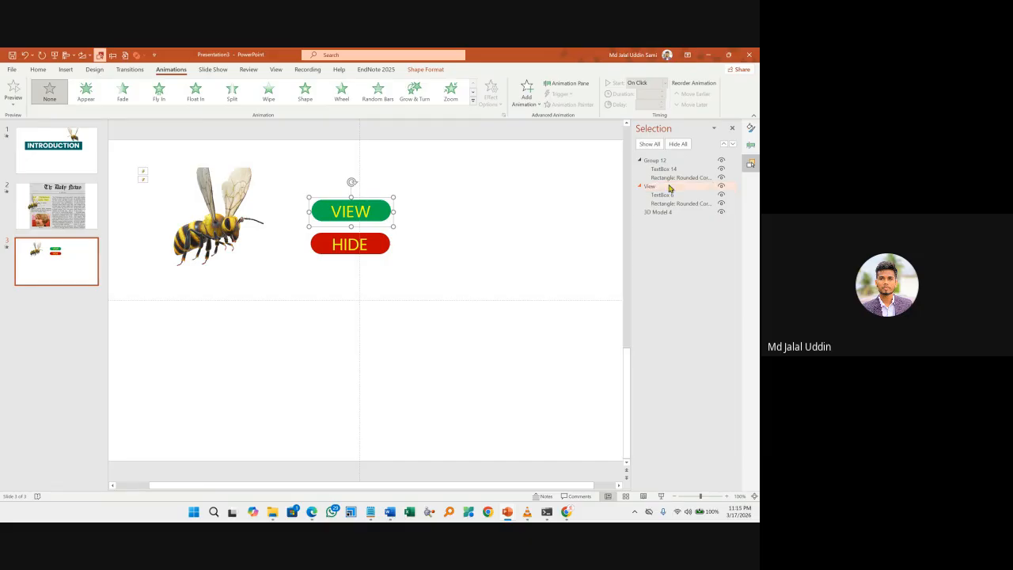
Rename the HIDE button's group as "Hide" in the Selection pane.
left_click(671, 160)
left_click(670, 159)
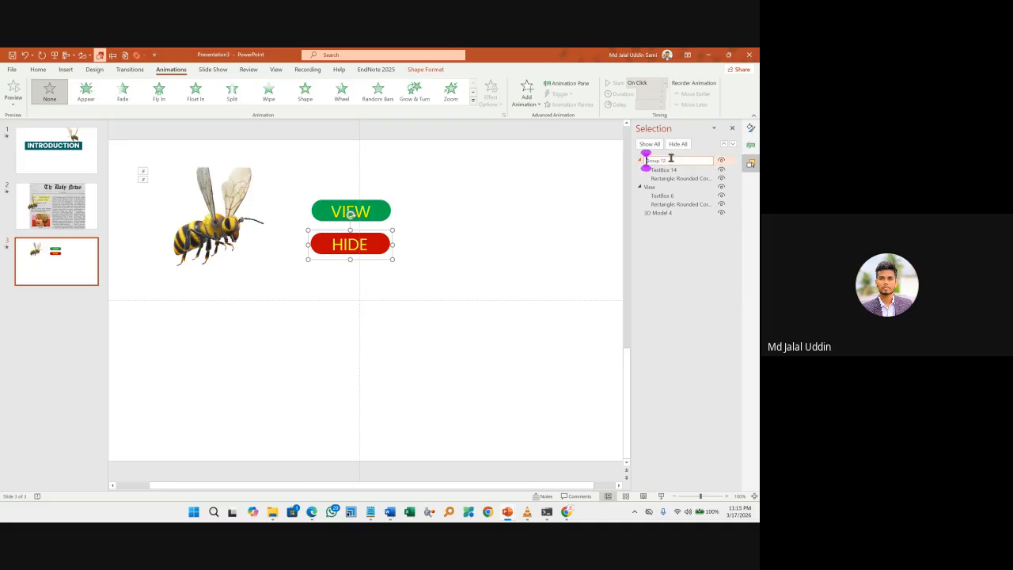
type("Hide")
key("Return")
left_click(573, 223)
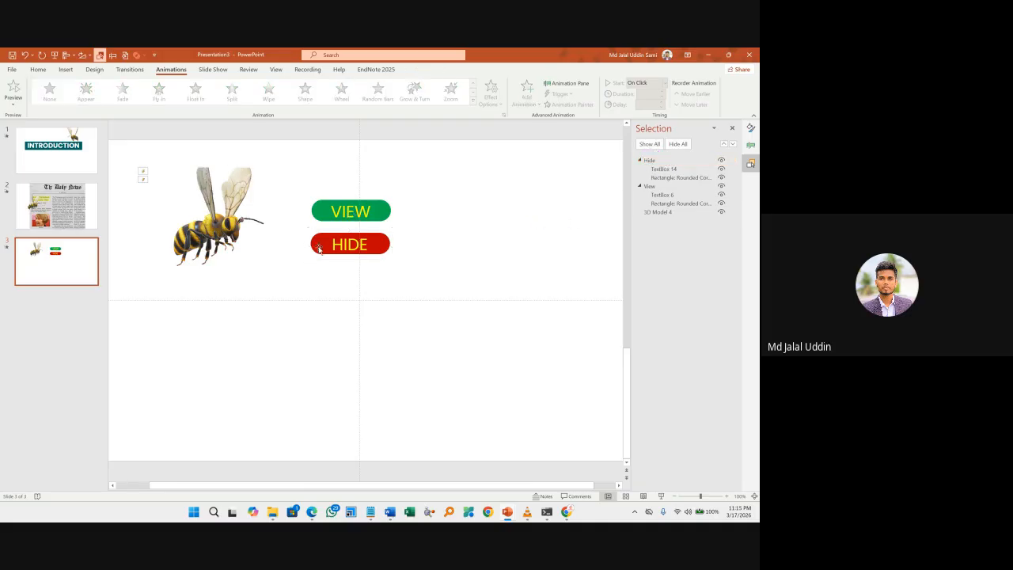
Set both of the bee's animation effects to trigger on click of View, and check them in the Animation Pane.
left_click(228, 231)
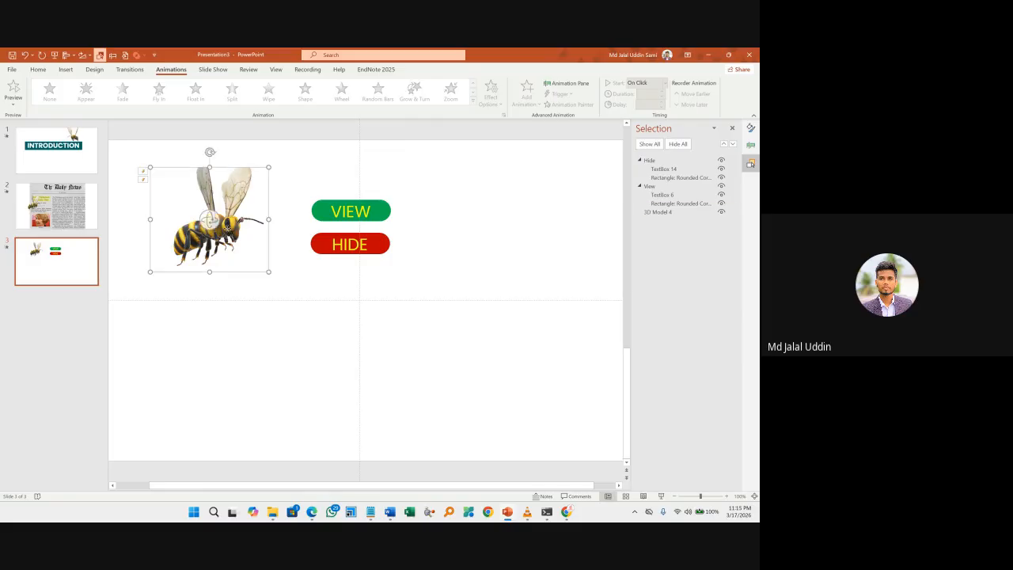
left_click(560, 94)
mouse_move(577, 108)
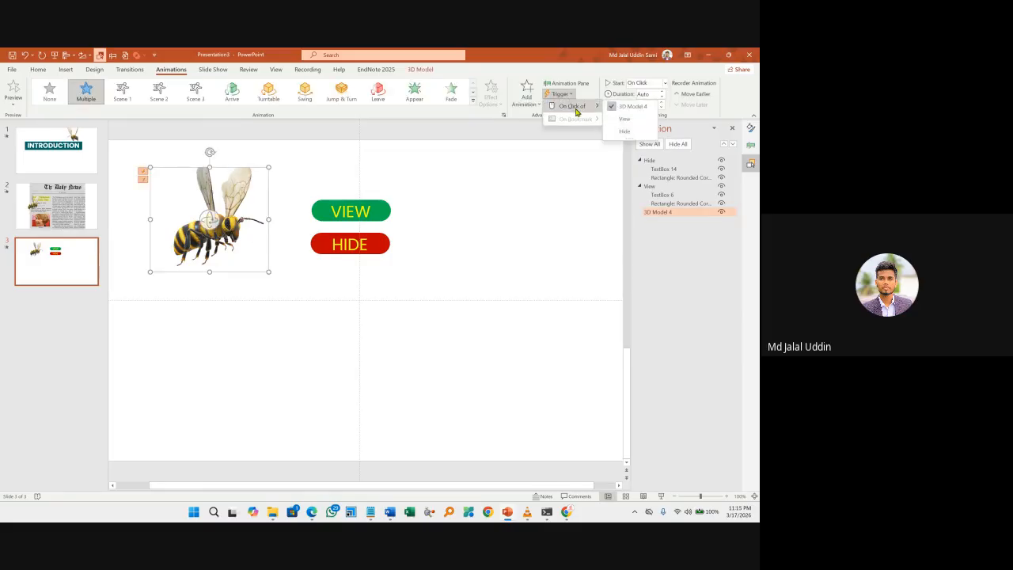
left_click(633, 122)
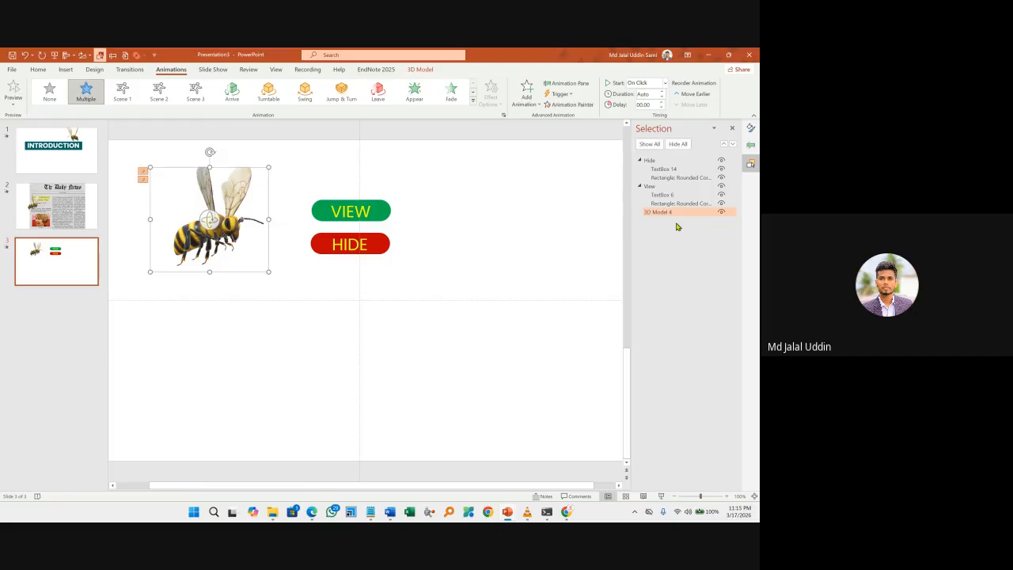
left_click(750, 145)
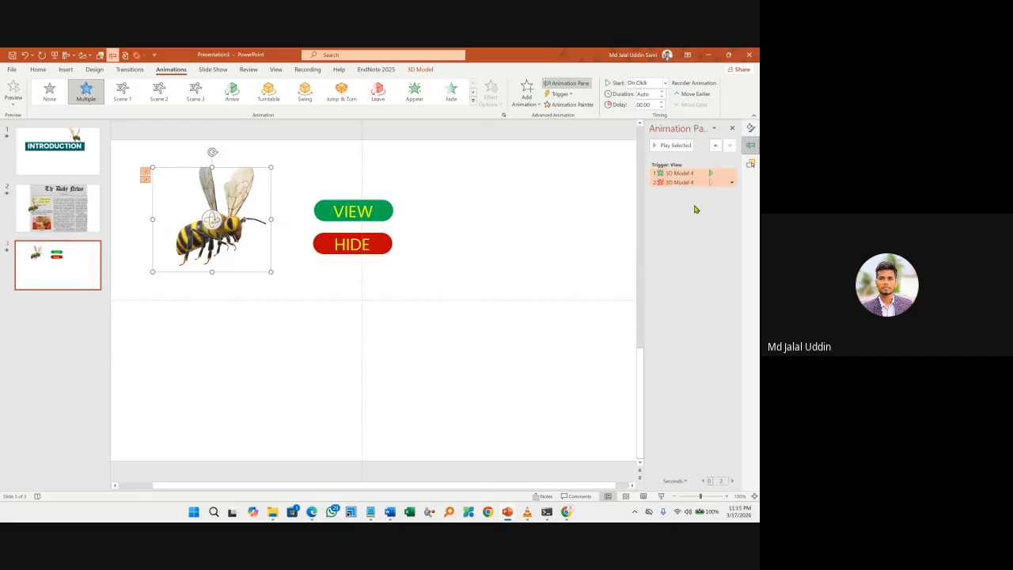
left_click(563, 94)
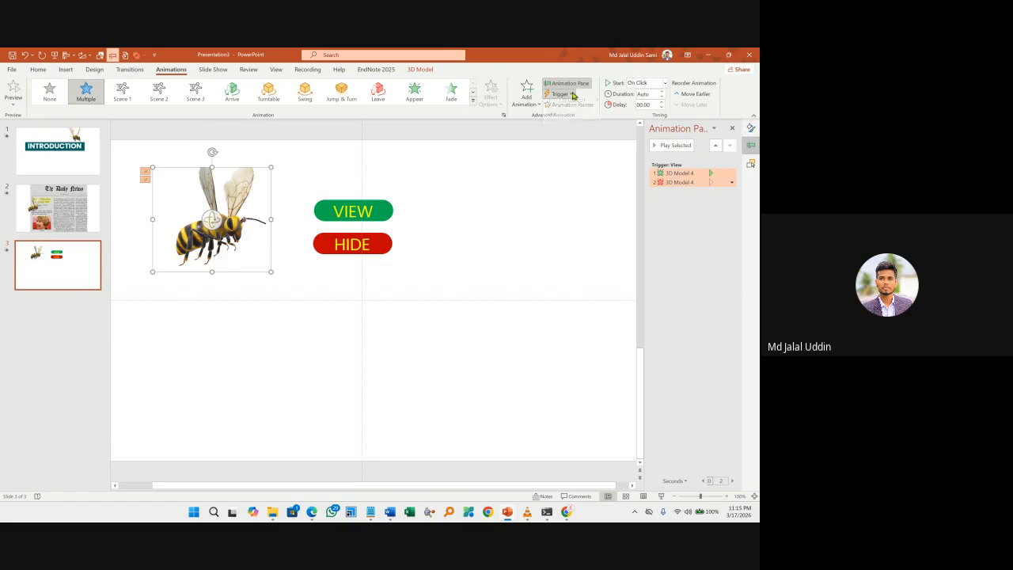
mouse_move(586, 105)
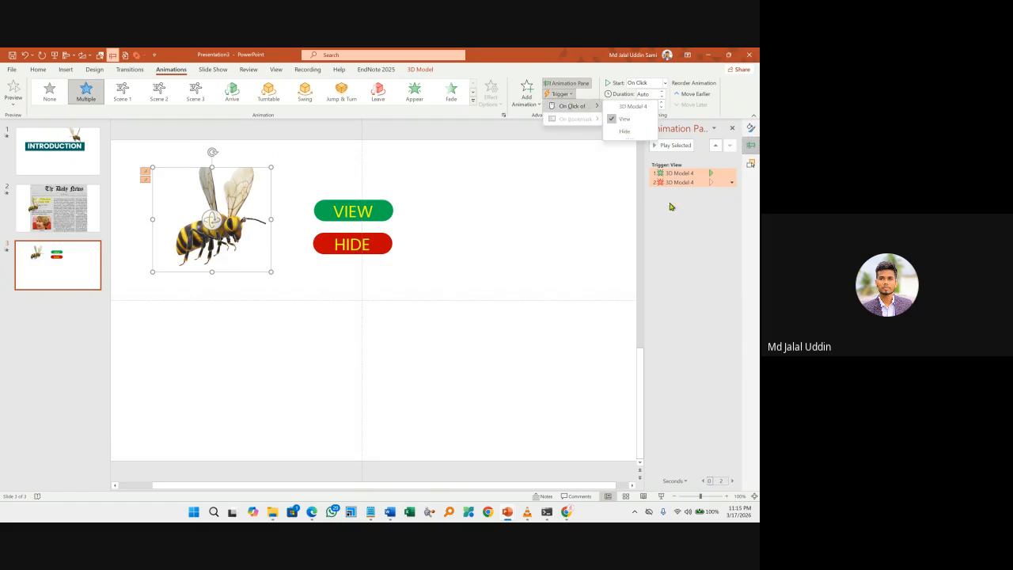
left_click(695, 201)
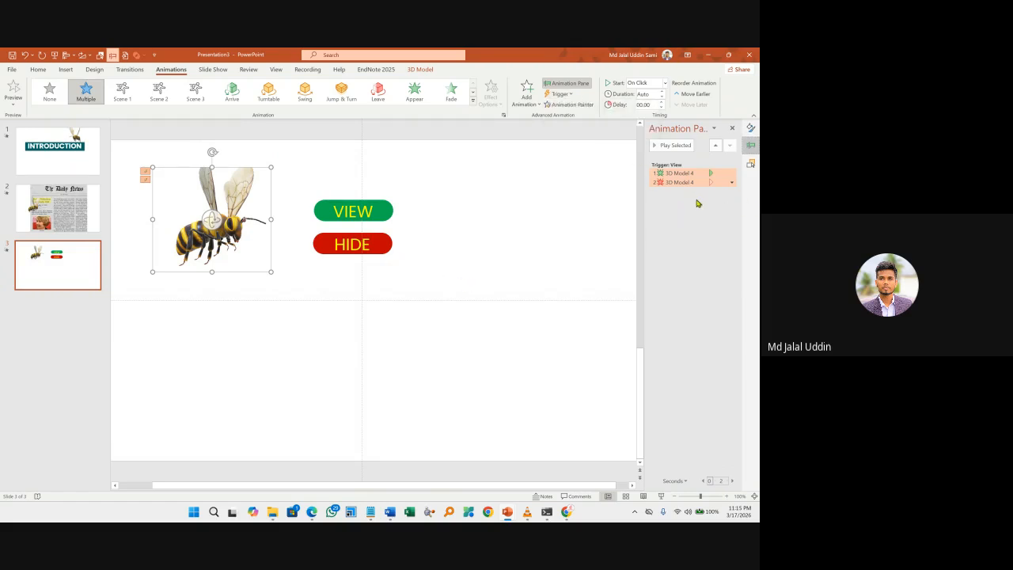
Undo the shared View trigger on the bee's two animation effects and check the effects in the Animation Pane.
left_click(691, 200)
left_click(685, 174)
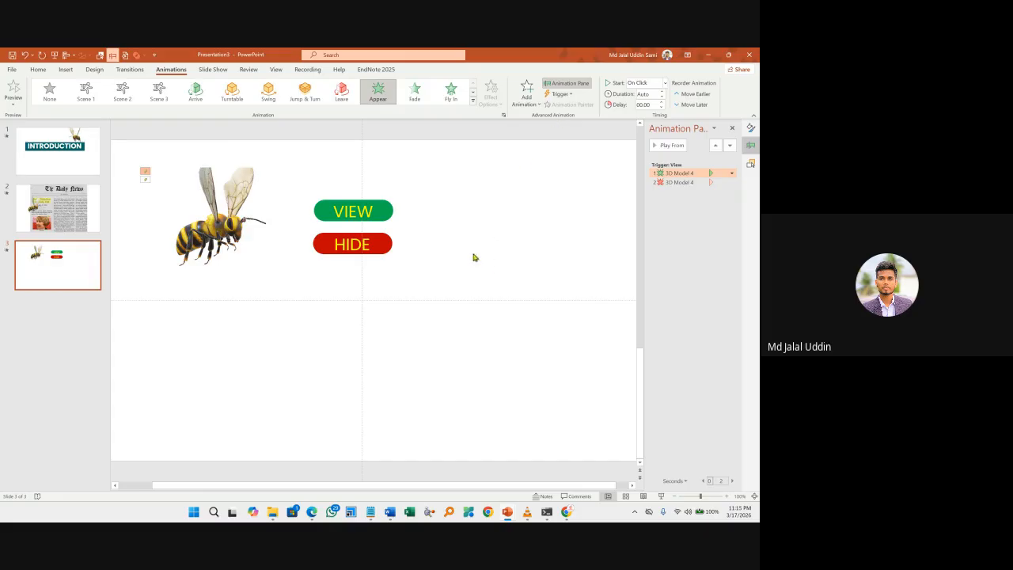
left_click(555, 262)
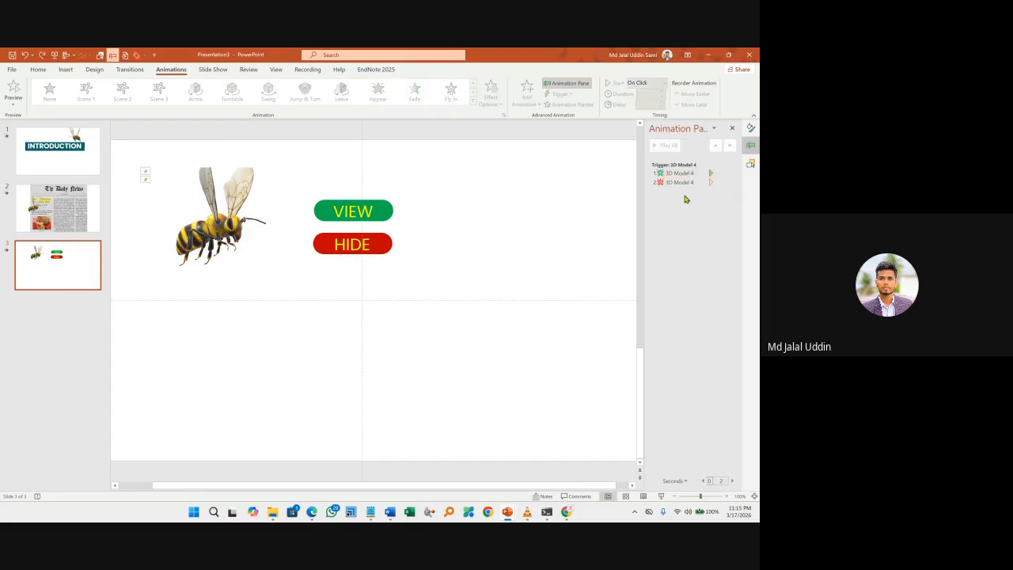
left_click(685, 174)
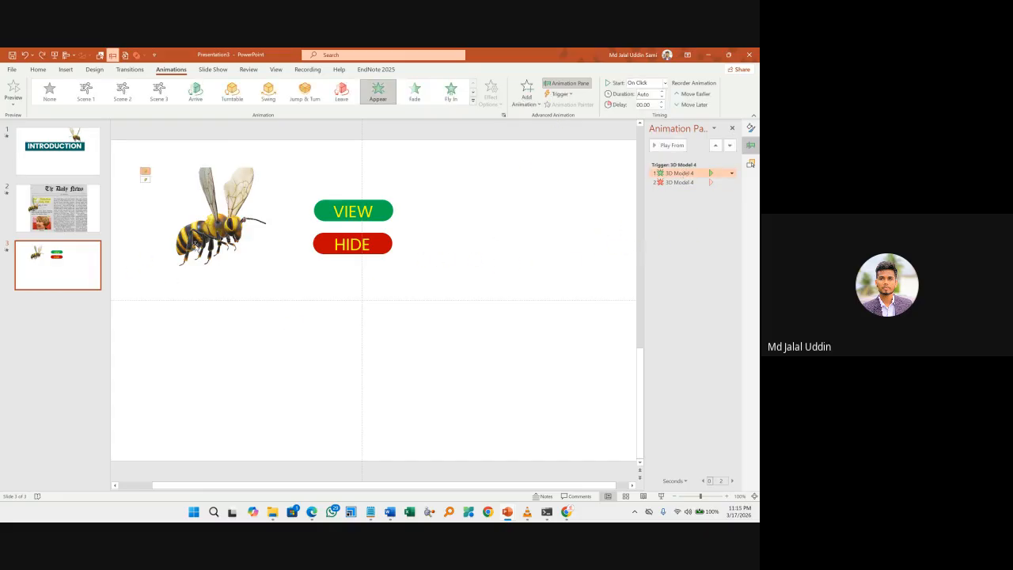
left_click(695, 250)
Set only the bee's Appear effect to trigger on click of View.
left_click(678, 174)
left_click(560, 94)
mouse_move(572, 106)
left_click(625, 119)
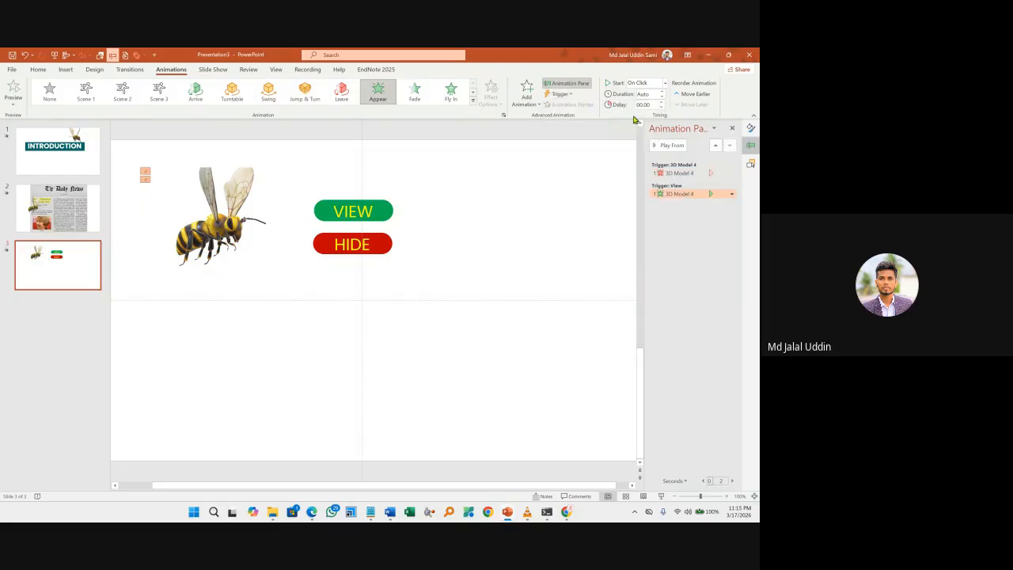
left_click(697, 236)
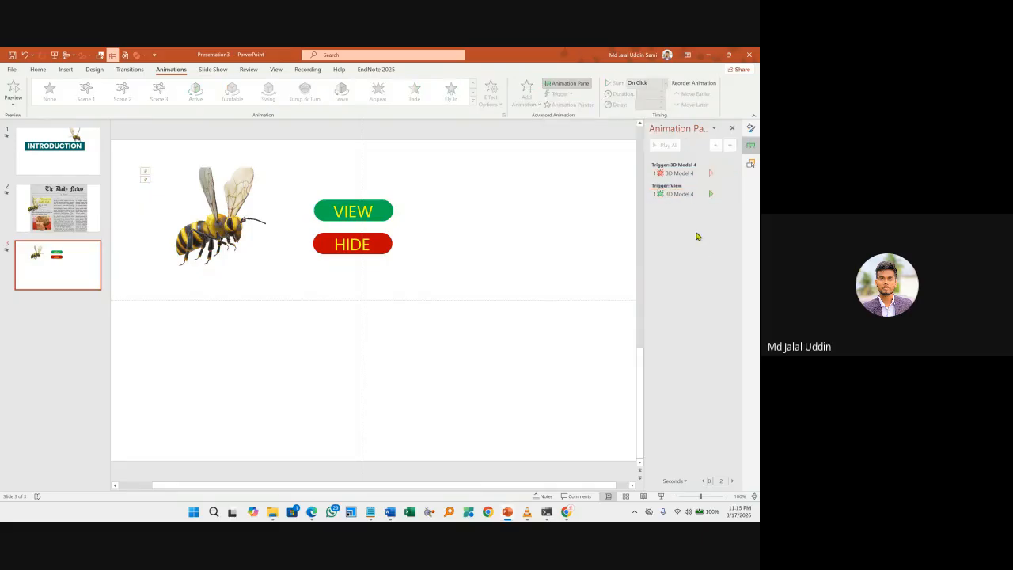
Switch the bee's Appear effect to trigger on click of Hide.
left_click(686, 194)
left_click(559, 93)
mouse_move(586, 109)
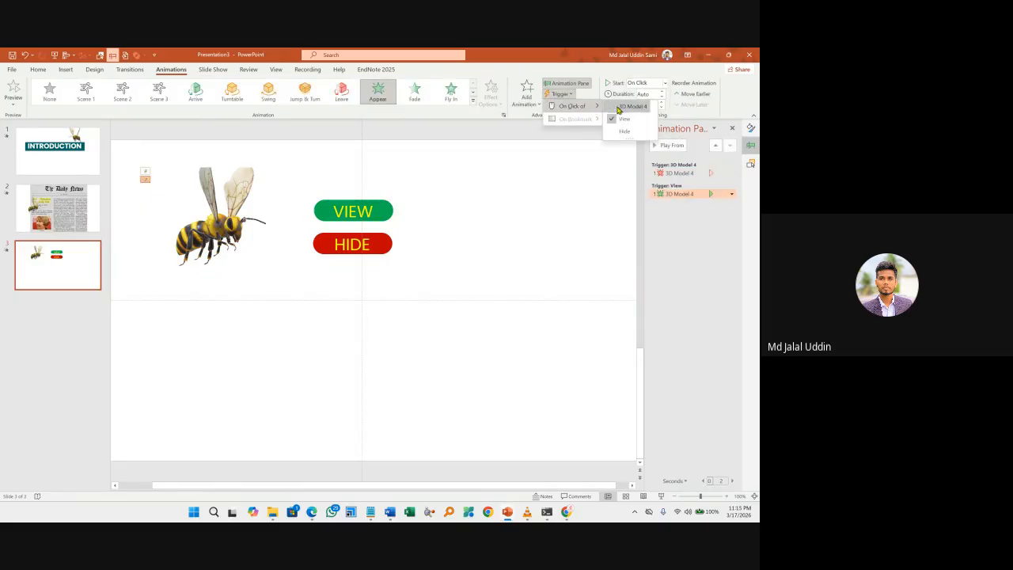
left_click(624, 132)
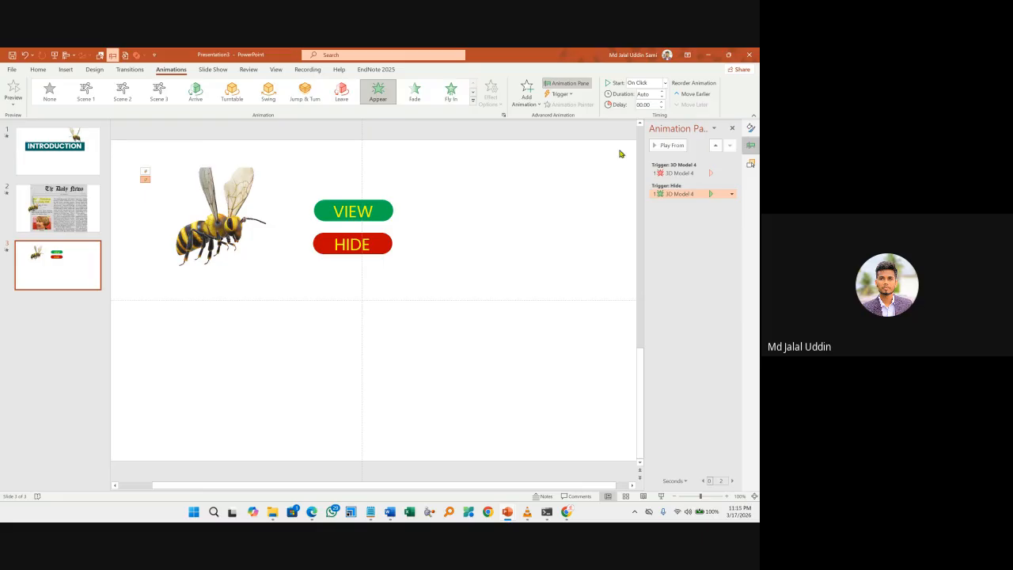
left_click(697, 232)
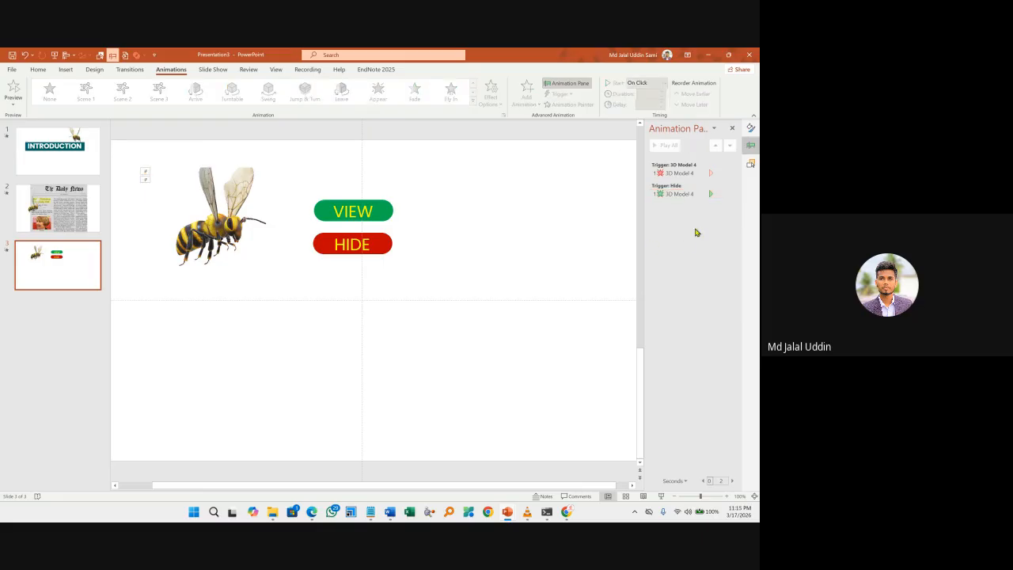
Test the bee slide's VIEW and HIDE buttons in the slide show, and return to editing.
left_click(661, 496)
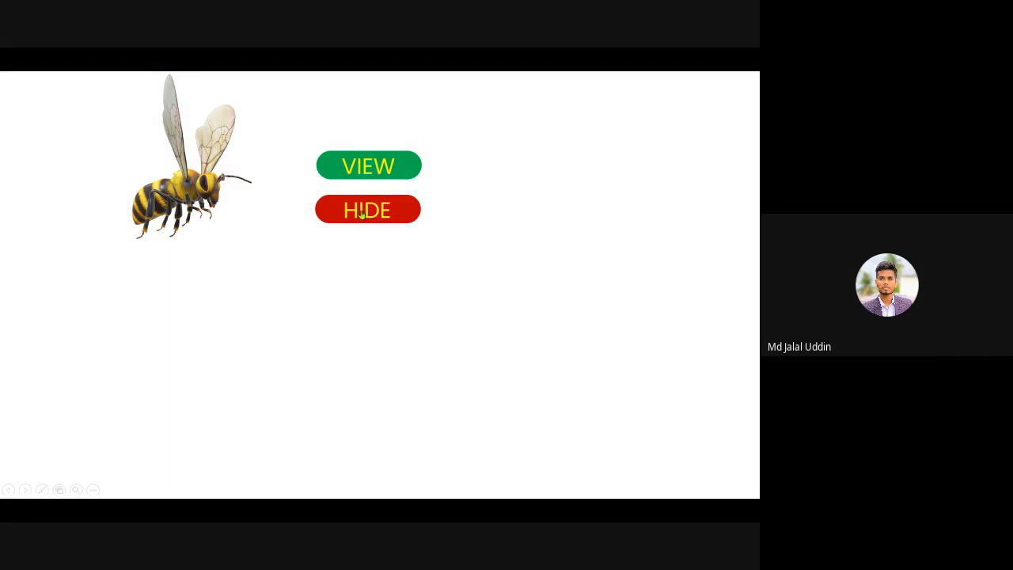
left_click(371, 167)
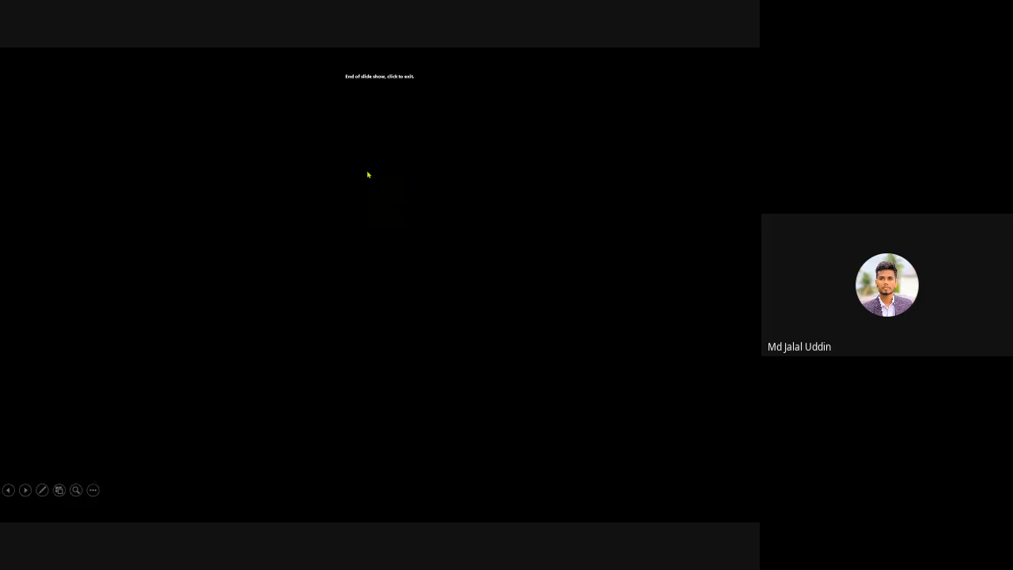
left_click(366, 173)
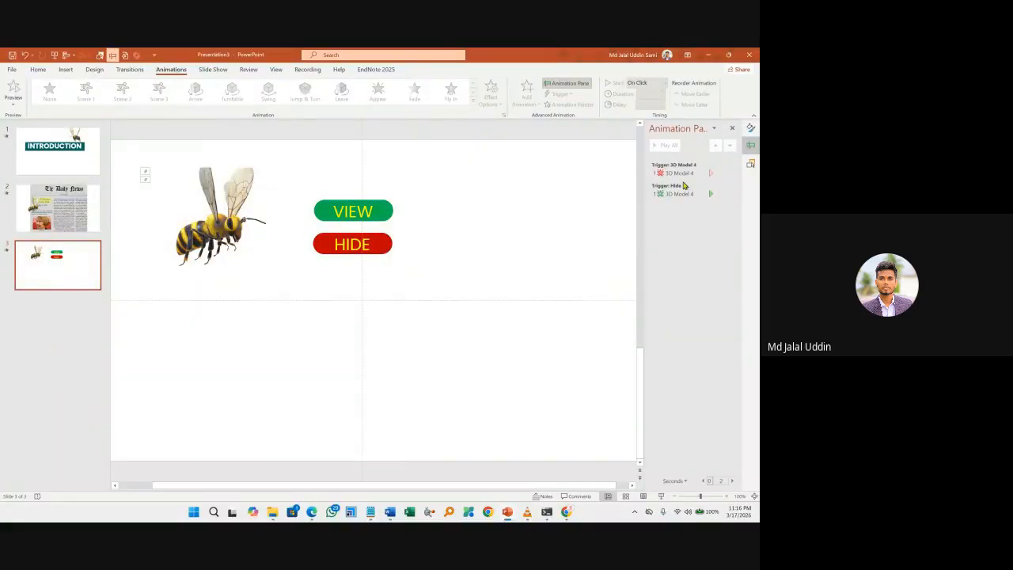
Reorder the bee's effects in the Animation Pane so Disappear sits under the Hide trigger and Appear sits outside it.
left_click(684, 174)
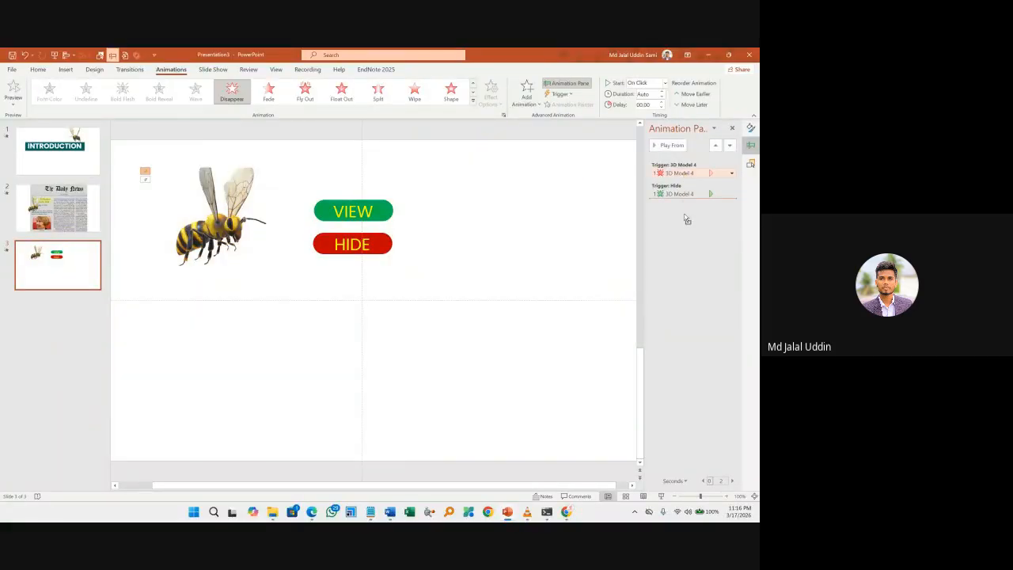
left_click_drag(686, 219, 684, 215)
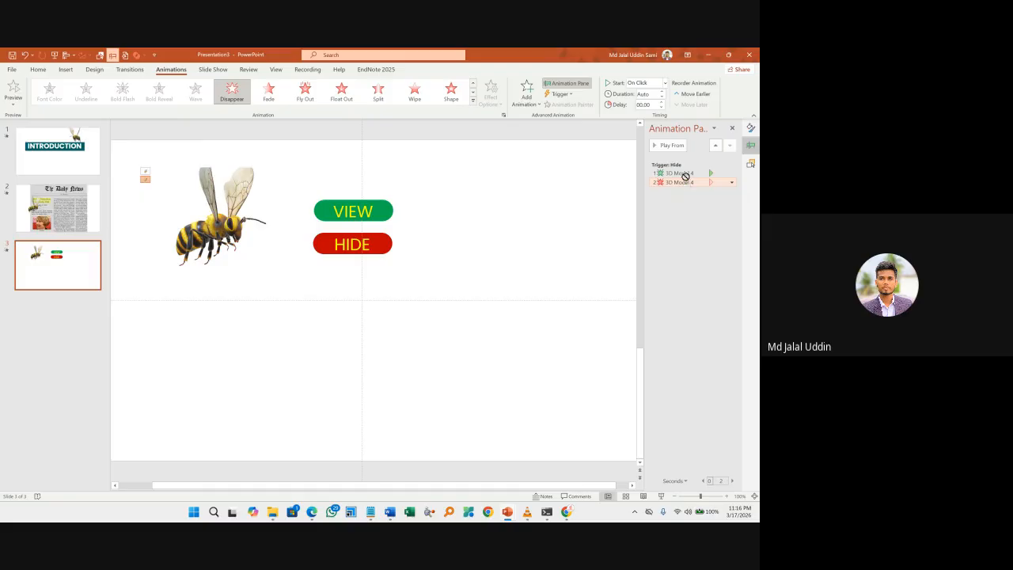
left_click_drag(686, 176, 685, 162)
left_click(681, 207)
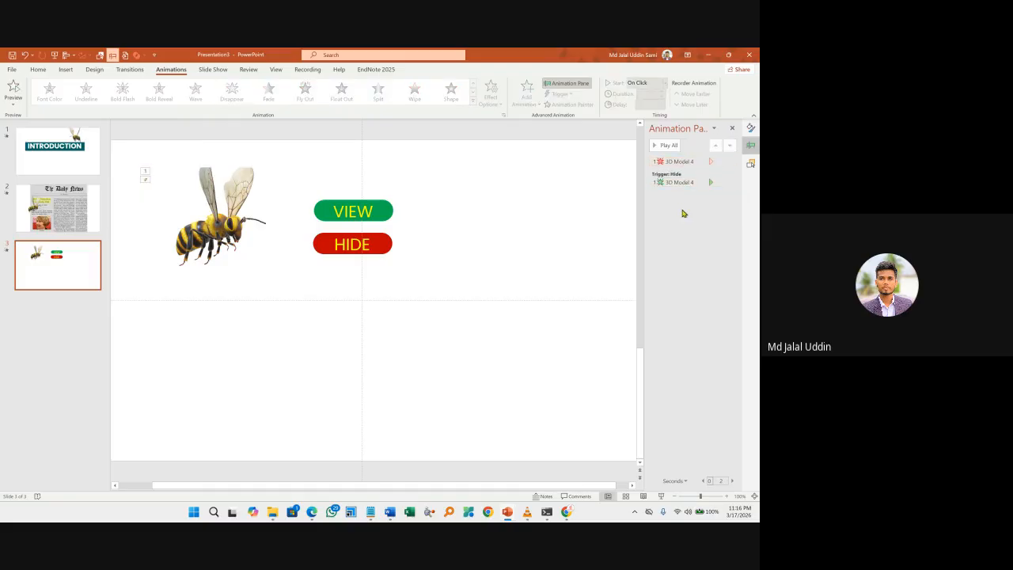
left_click(681, 184)
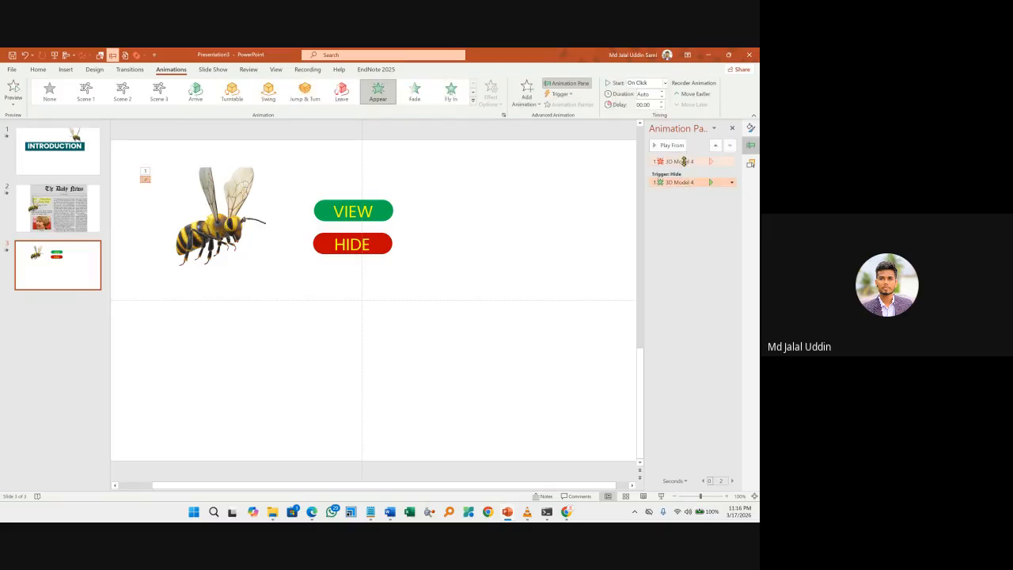
mouse_move(681, 163)
left_mouse_down()
mouse_move(687, 198)
mouse_move(684, 160)
left_mouse_up()
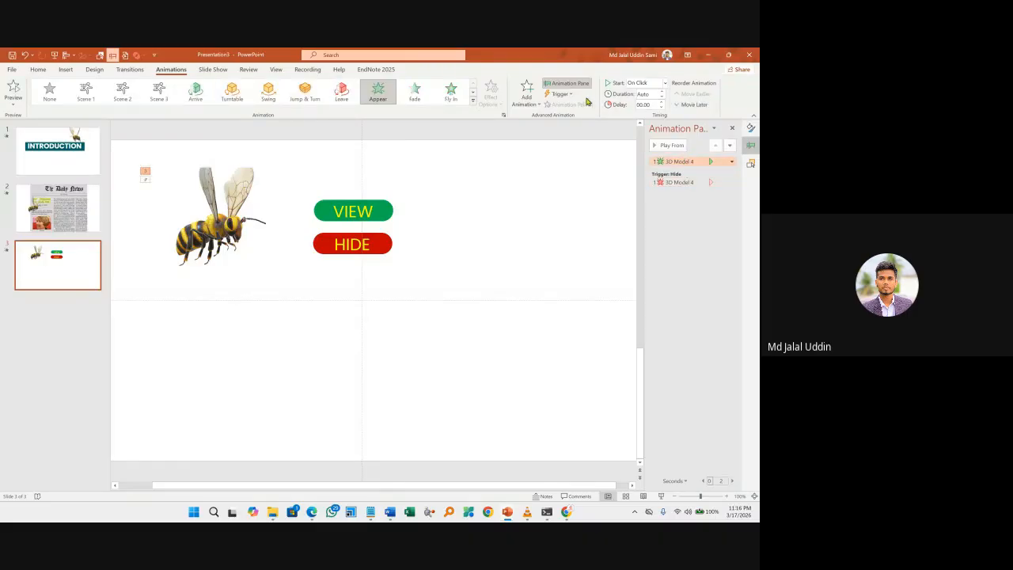
Assign the bee's untriggered Appear effect to start on click of View.
left_click(560, 94)
mouse_move(572, 105)
left_click(623, 119)
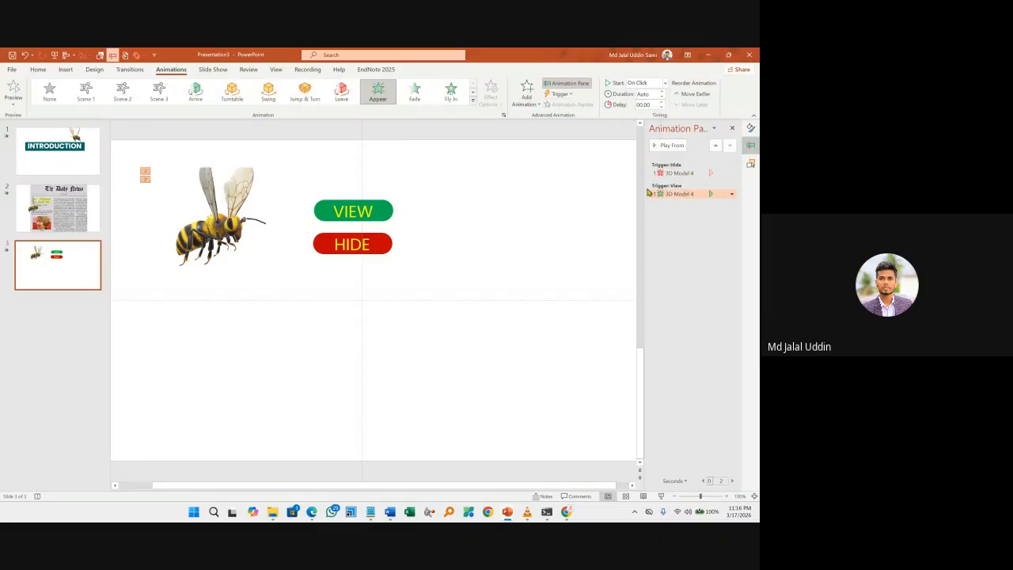
left_click(688, 229)
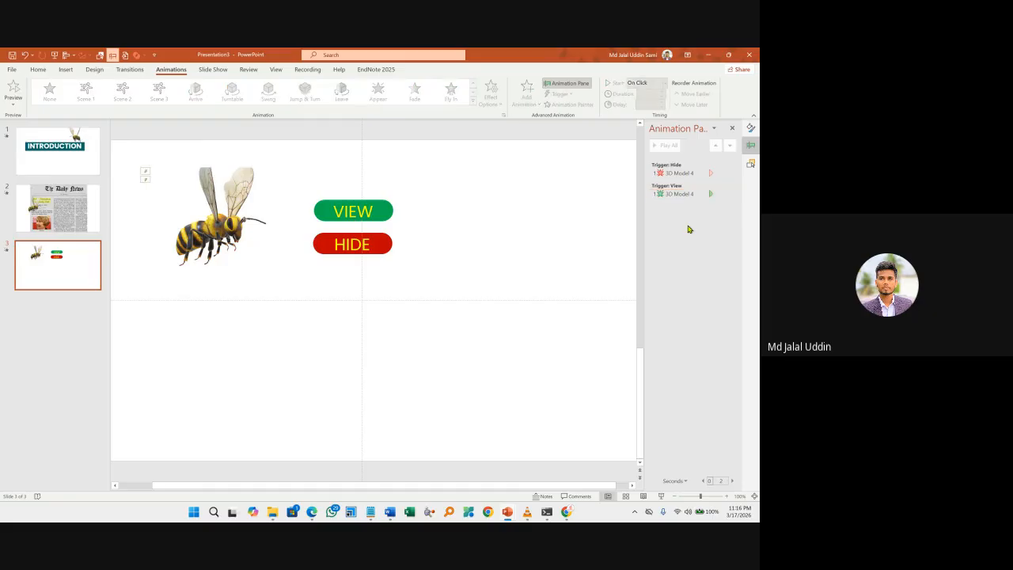
Run the slide show from the bee slide, hide and show the bee twice with its buttons, and exit the show.
left_click(661, 495)
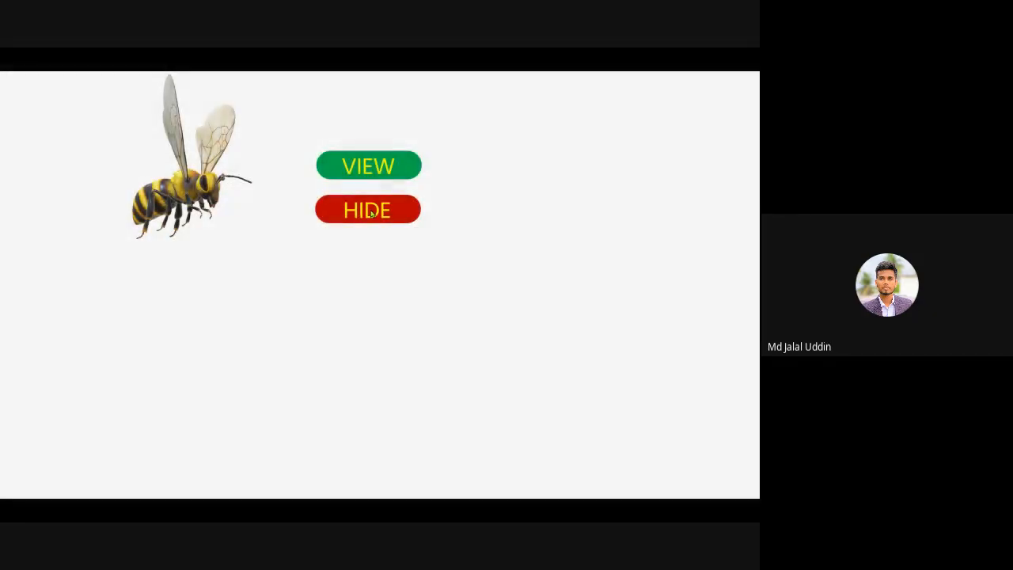
left_click(363, 214)
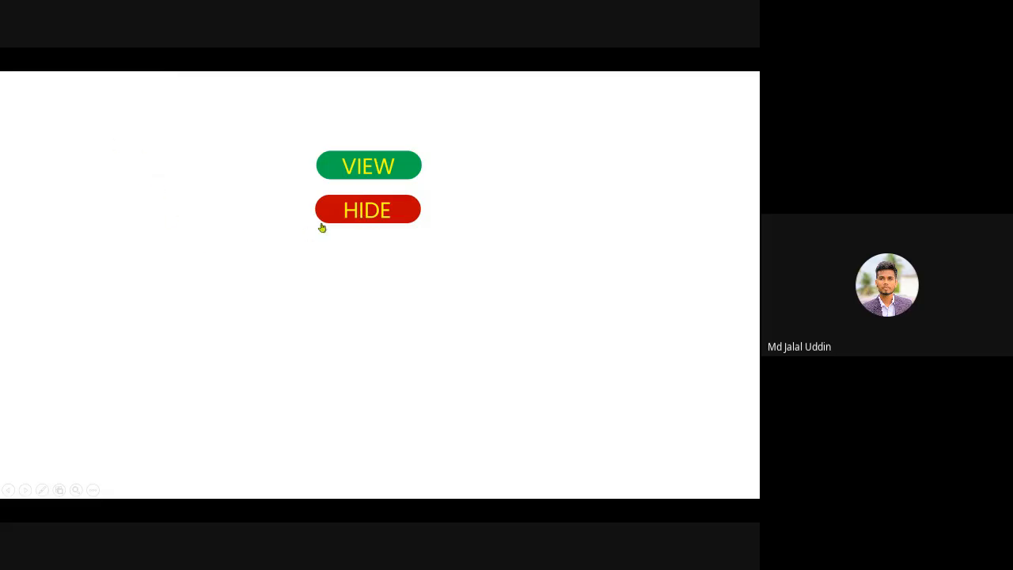
left_click(370, 169)
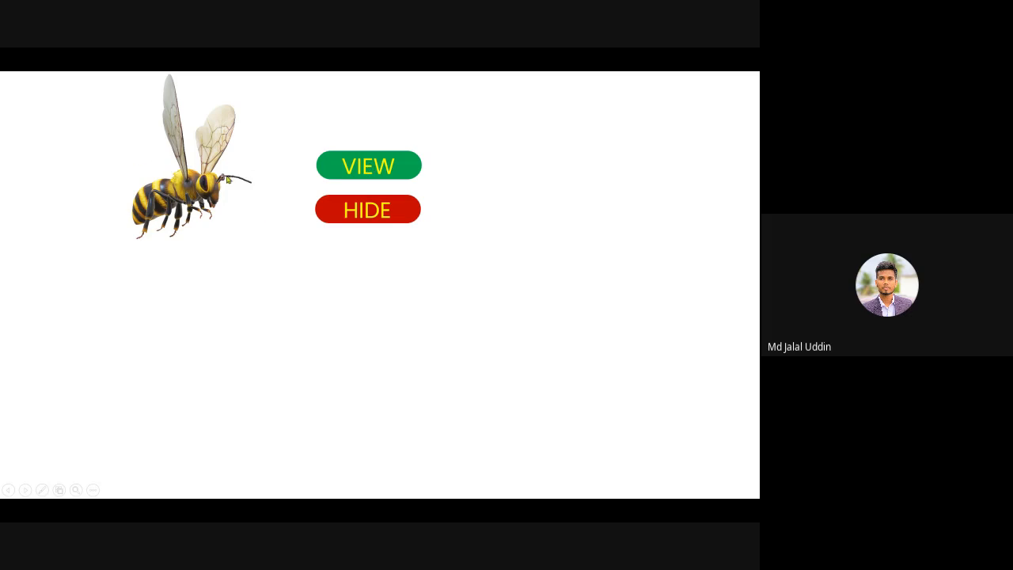
left_click(369, 216)
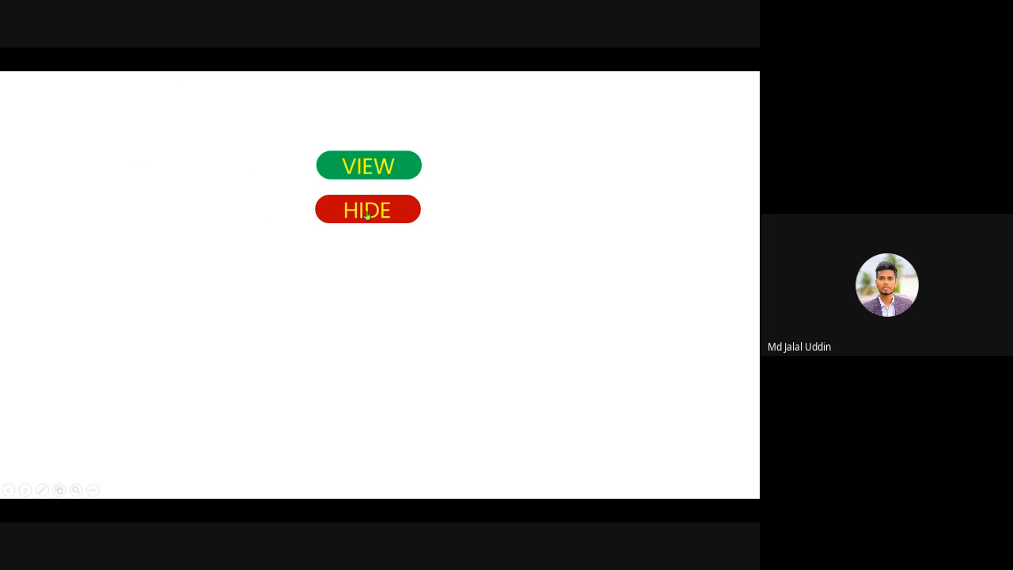
left_click(366, 169)
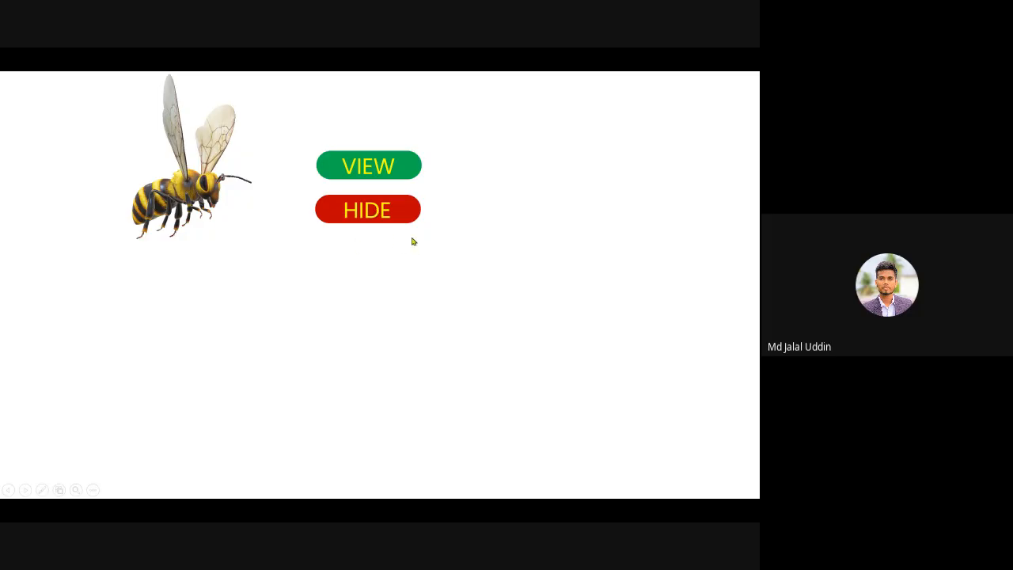
key("Escape")
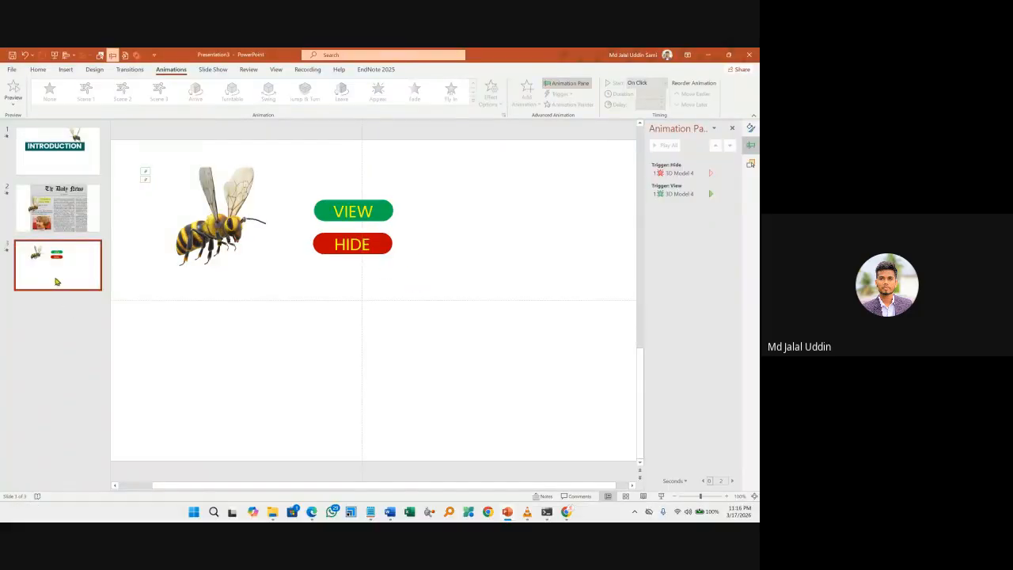
Add a new slide after the bee slide and draw a text box in its upper-left area.
key("Return")
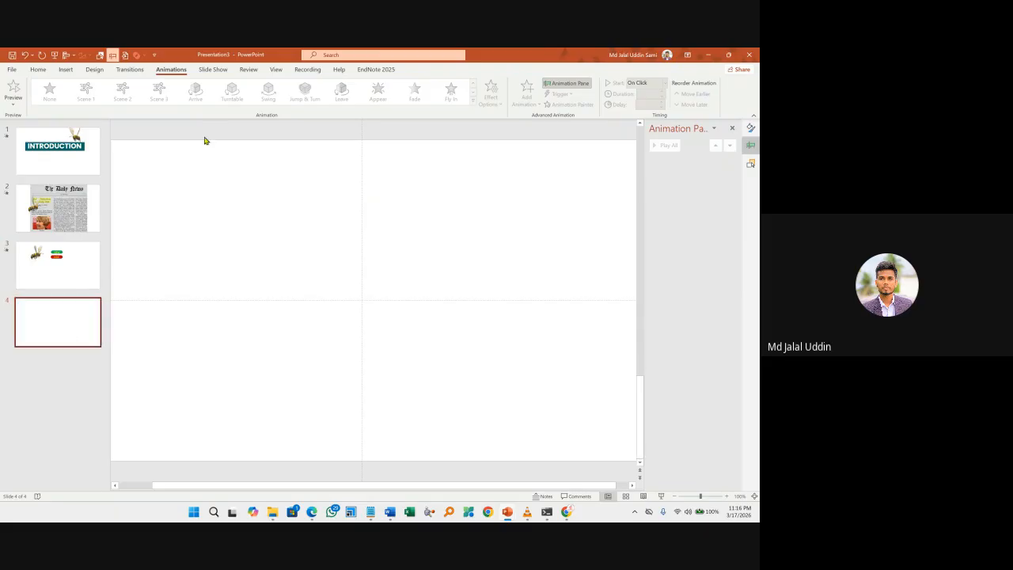
left_click(70, 70)
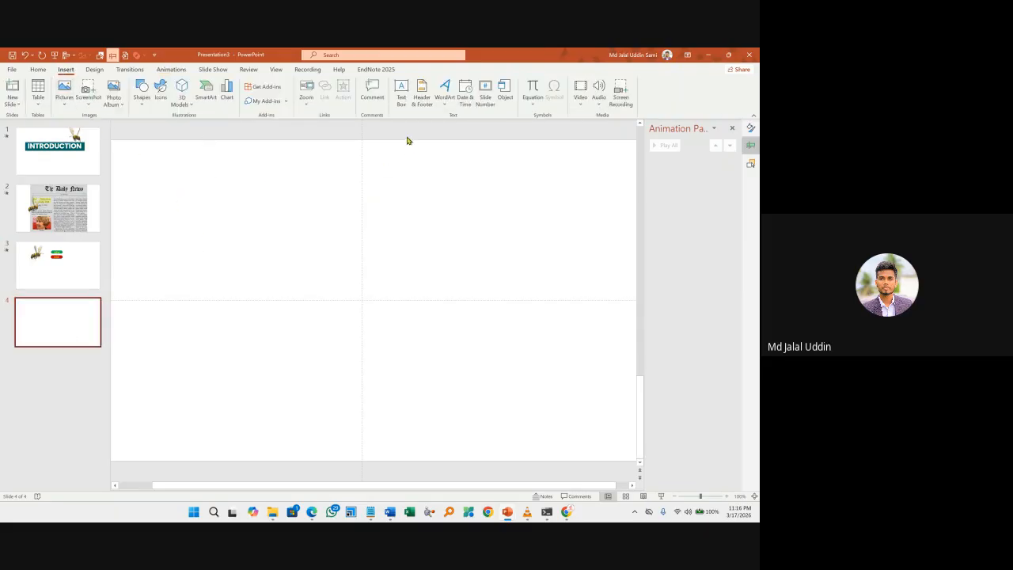
left_click(402, 97)
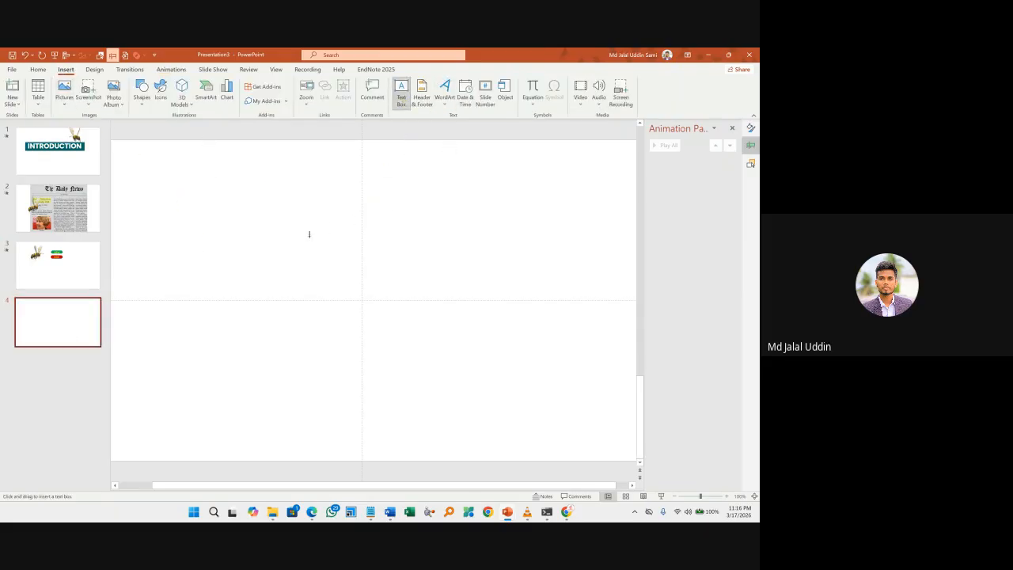
left_click_drag(154, 219, 276, 294)
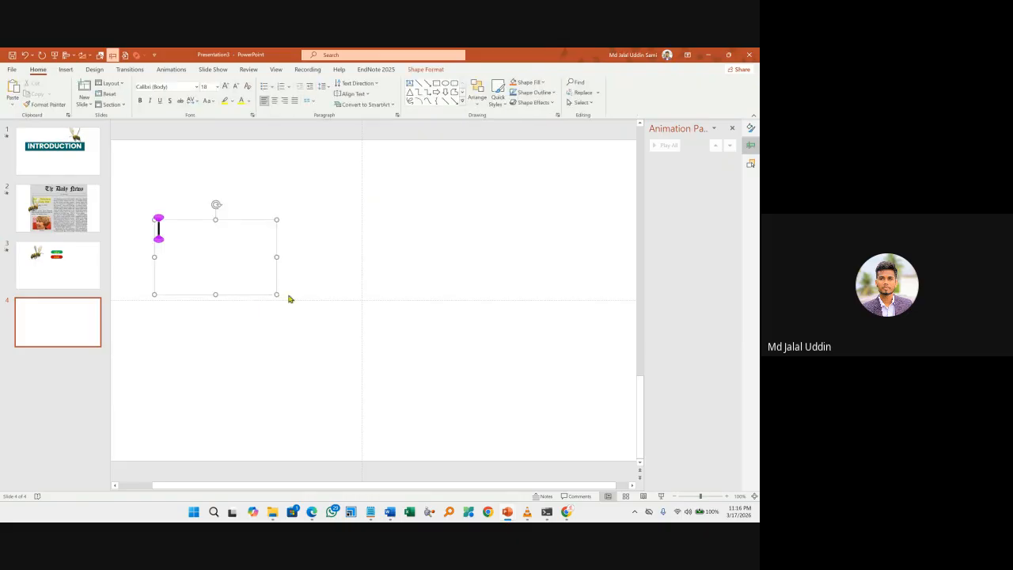
type("PRE")
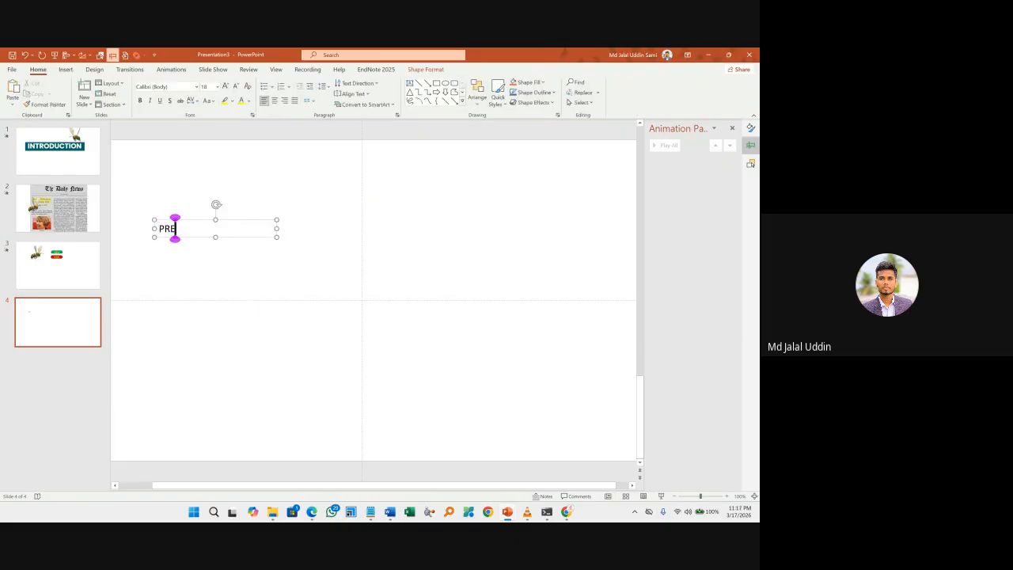
key("BackSpace")
key("BackSpace")
key("BackSpace")
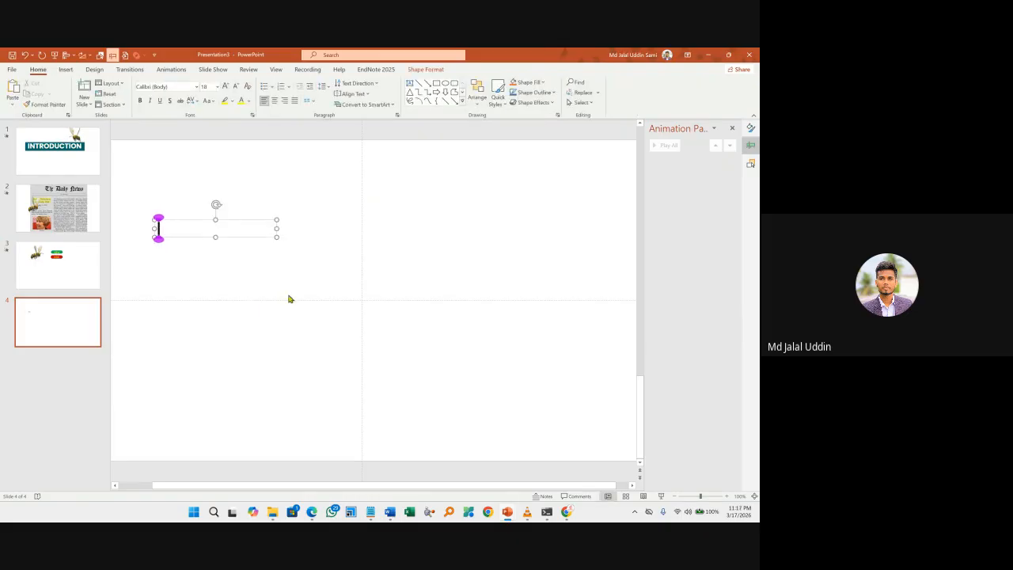
type("LAB")
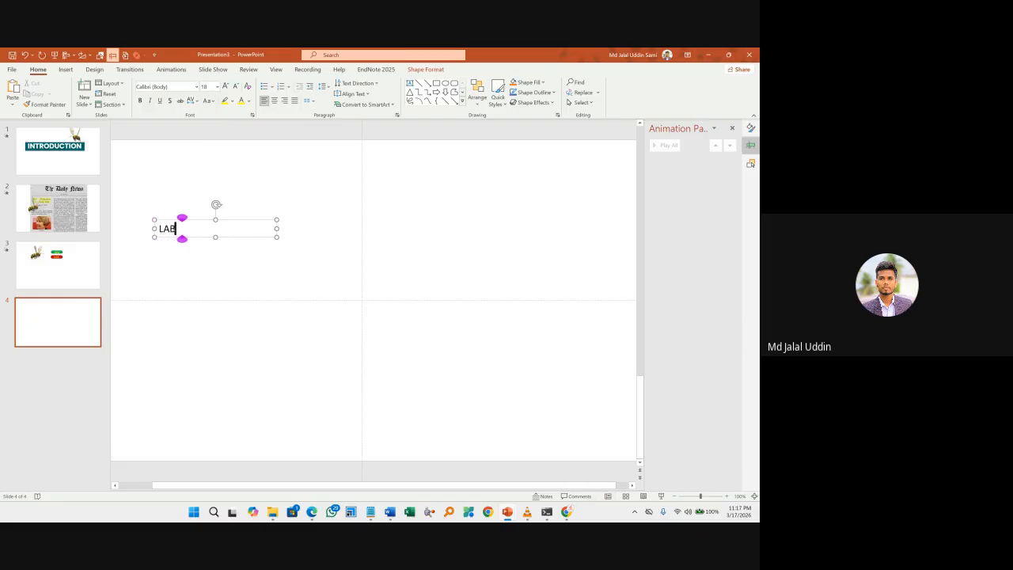
key("BackSpace")
key("BackSpace")
key("BackSpace")
key("BackSpace")
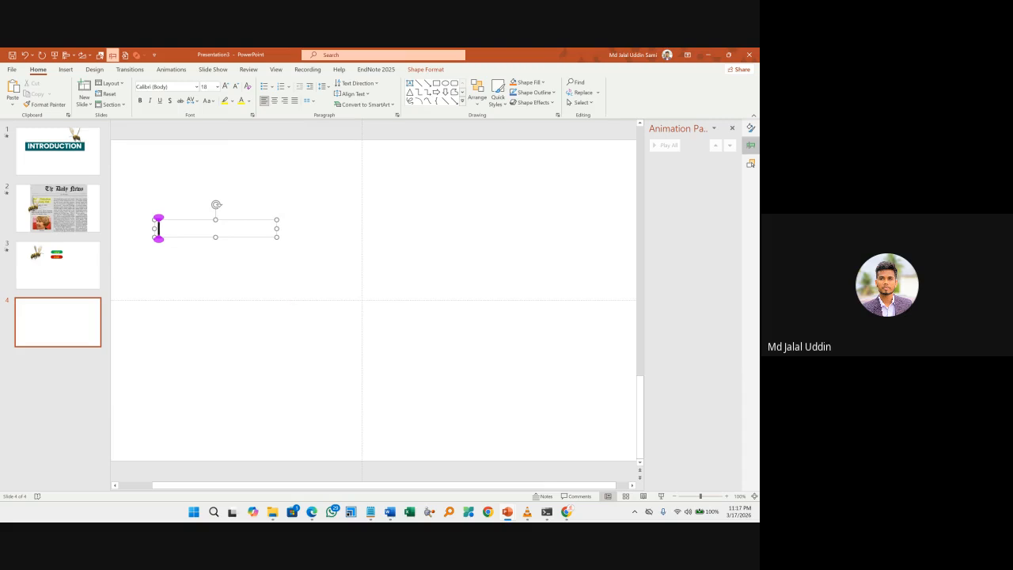
Enter TEAM in the text box and centre it at the top of the slide, with the text centre-aligned.
type("TEAM")
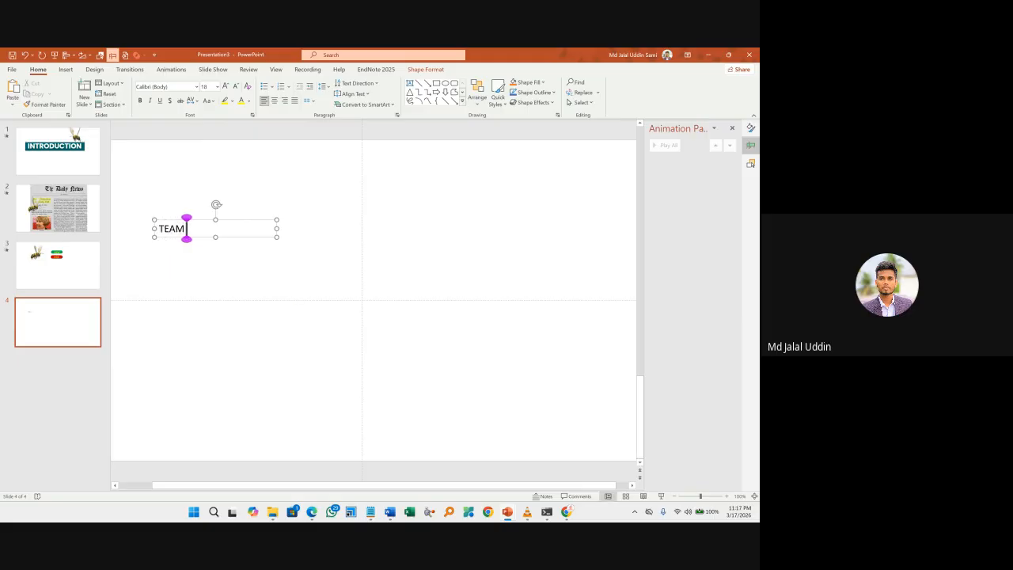
key("ctrl+a")
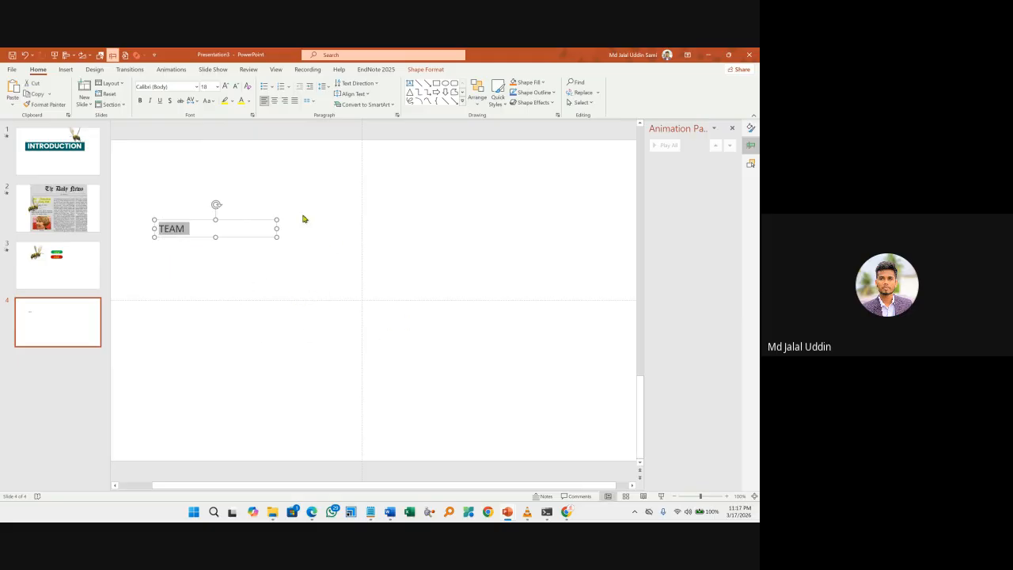
left_click(255, 229)
left_click_drag(254, 229, 385, 189)
left_click(331, 176)
key("ctrl+e")
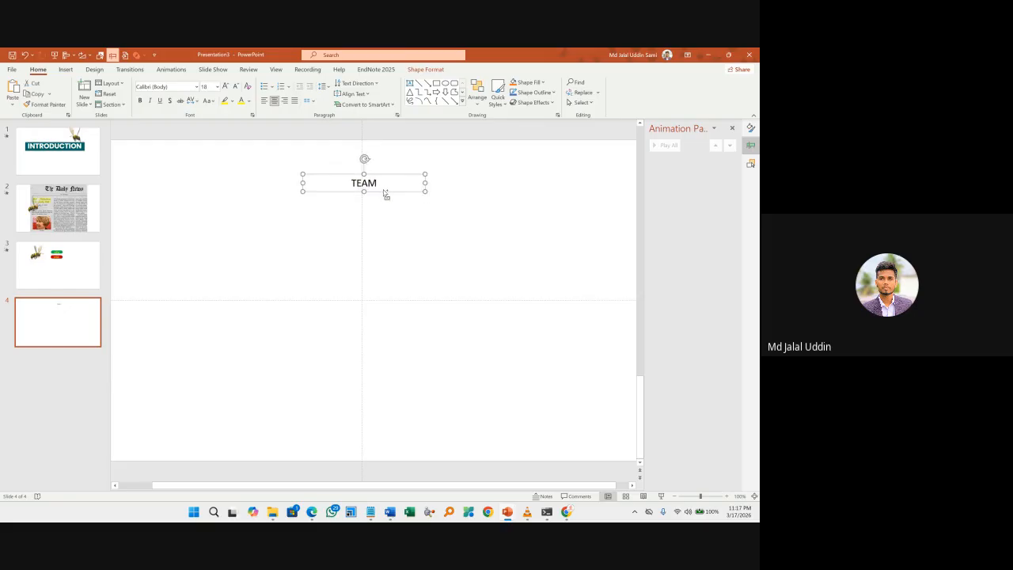
Make the TEAM heading bold, and place a copy of it in the slide's left half with its text changed to Execute.
key("ctrl+b")
left_click_drag(382, 191, 225, 385)
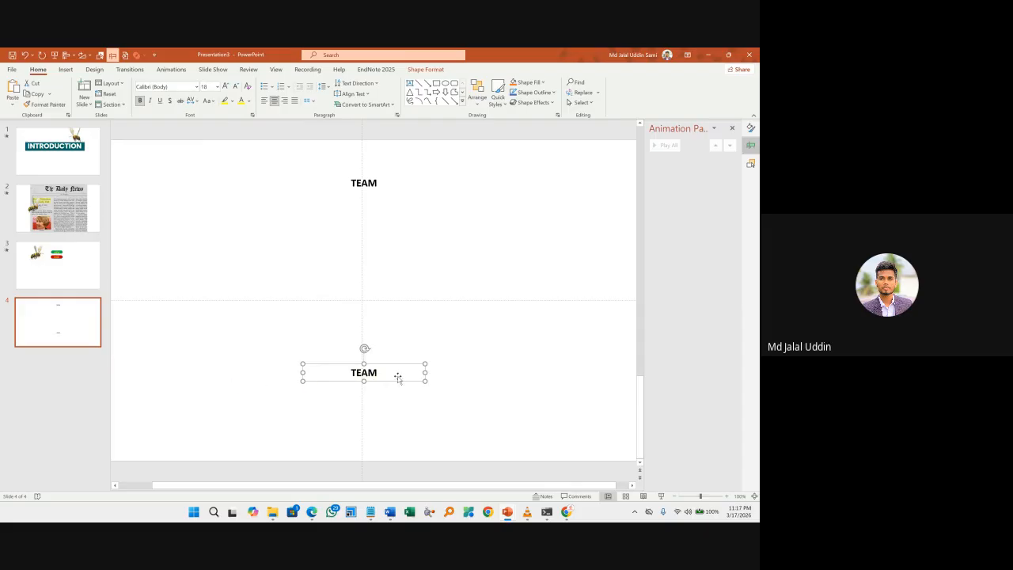
left_click_drag(395, 380, 214, 291)
double_click(214, 294)
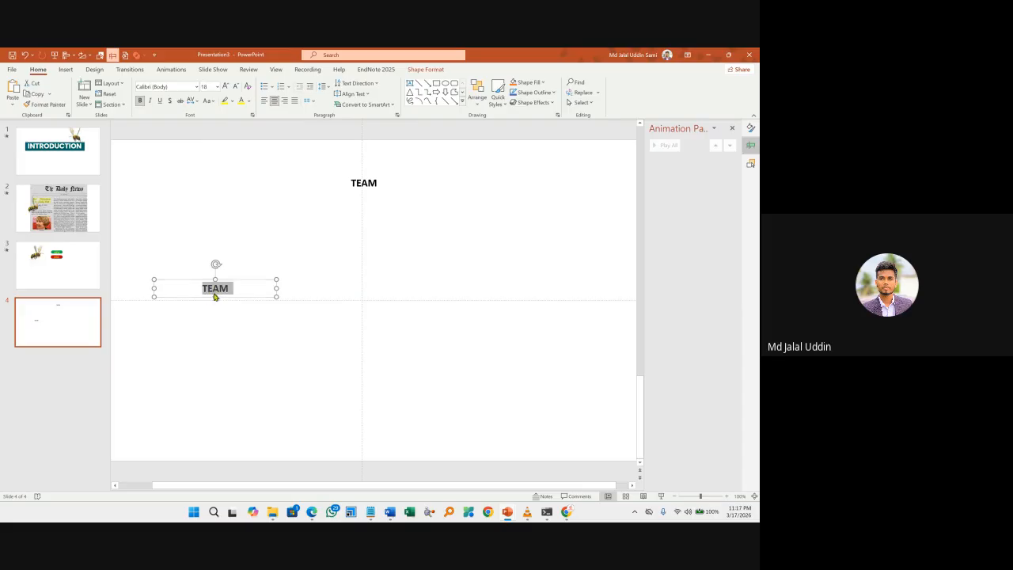
type("Execute")
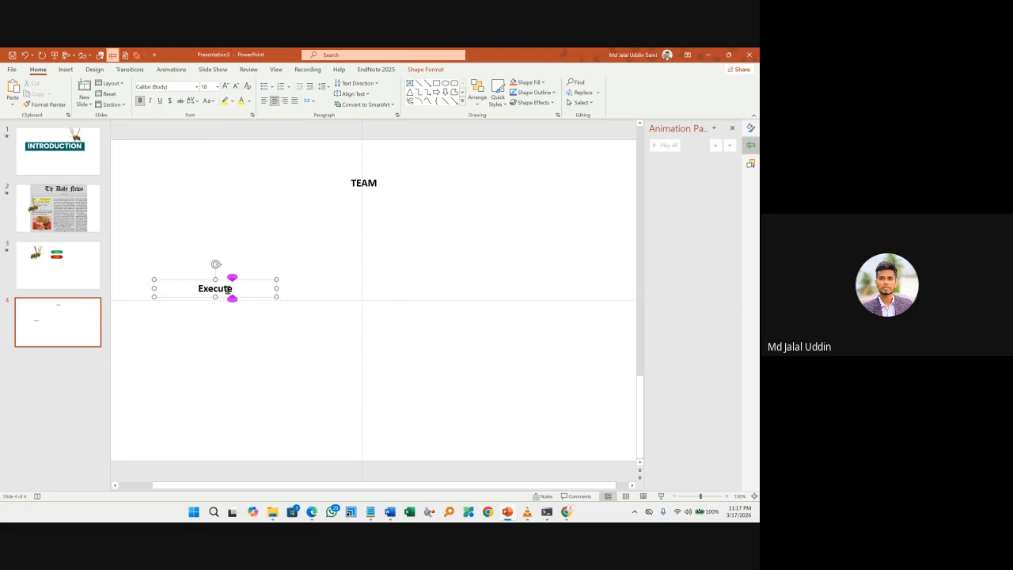
Add four placeholder lines under Execute in the same text box: Fff, ffff, Hj and juhj.
key("Return")
key("Return")
key("Return")
type("Hi")
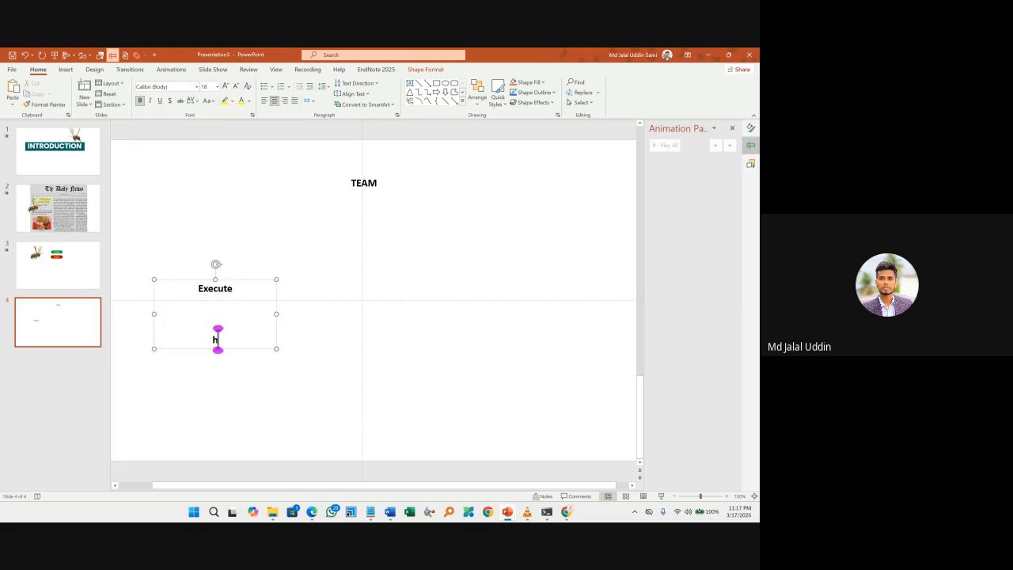
key("Return")
type("juhj")
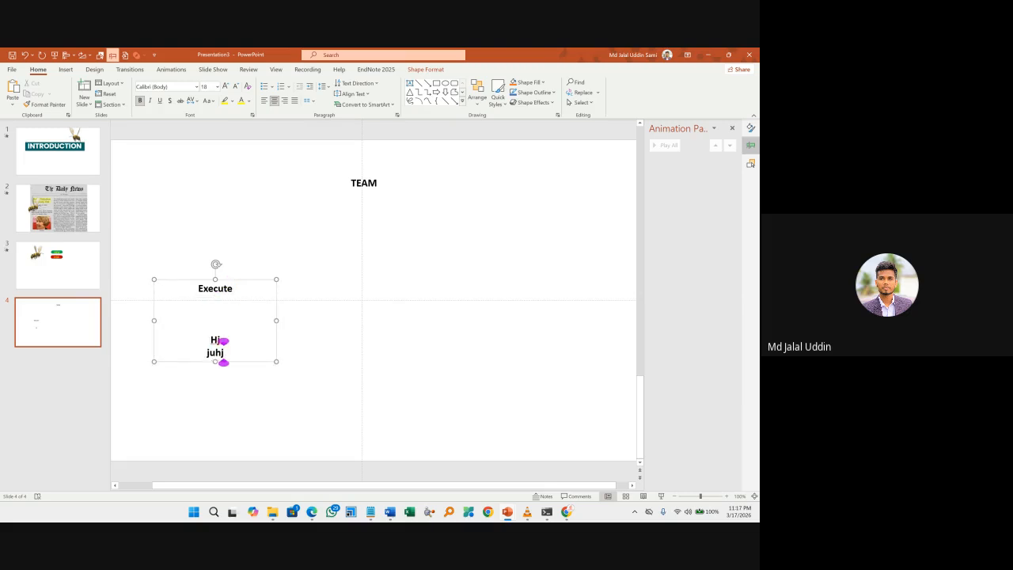
key("Up")
key("Up")
key("BackSpace")
key("BackSpace")
key("BackSpace")
key("Return")
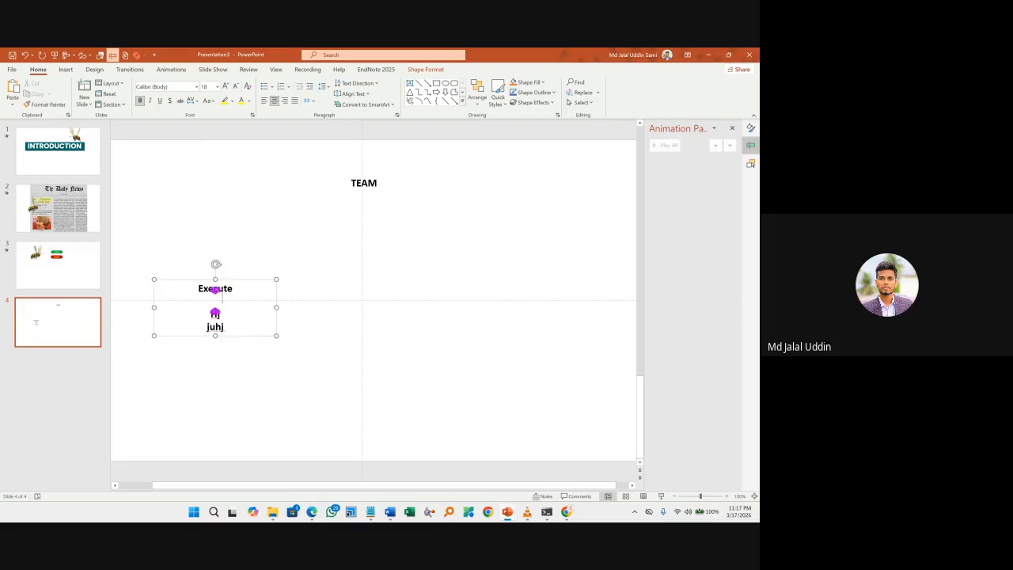
type("Ff")
key("Return")
type("ffff")
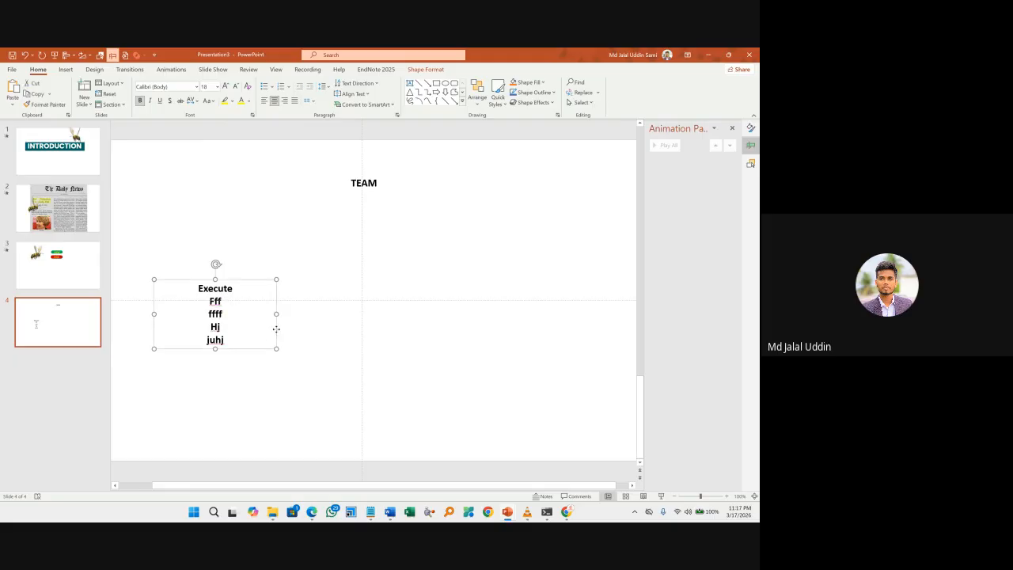
Duplicate the Execute text block beside the original and change the copy's heading to Execute2.
left_click_drag(276, 332, 394, 330)
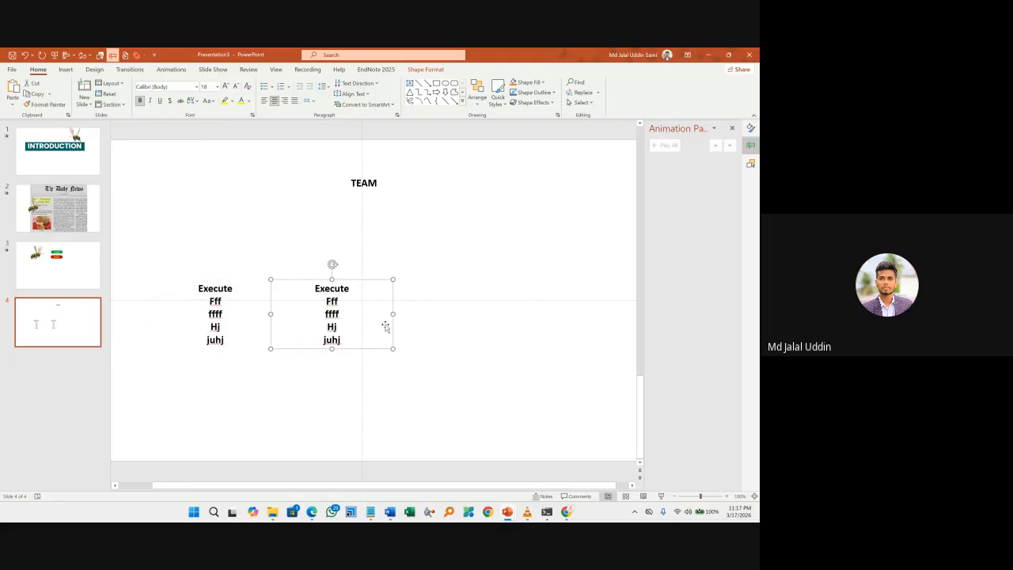
left_click(342, 288)
left_click(348, 288)
type("2")
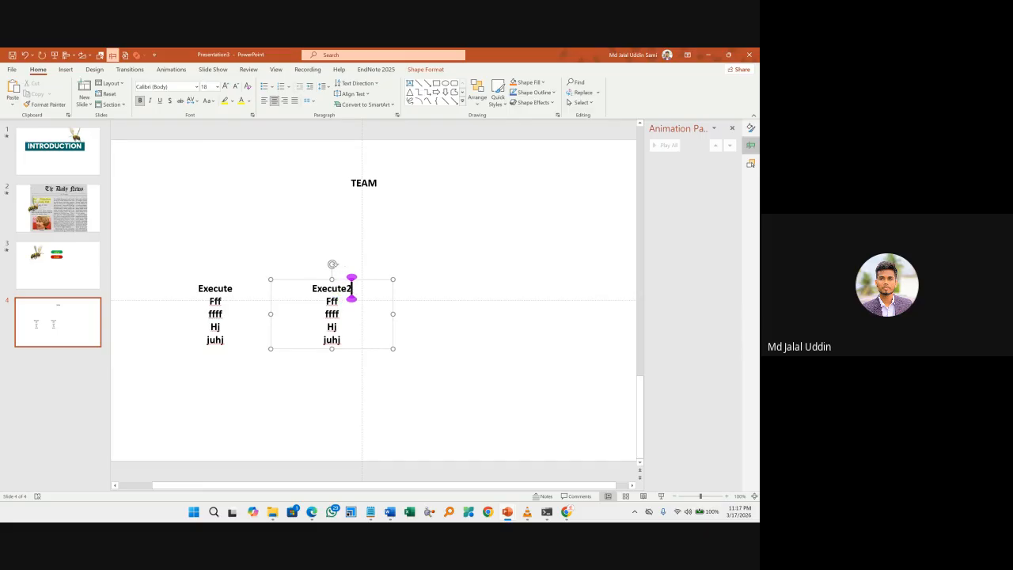
Duplicate the Execute2 text block beside it and change the copy's heading to Execute3.
left_click_drag(393, 335, 484, 333)
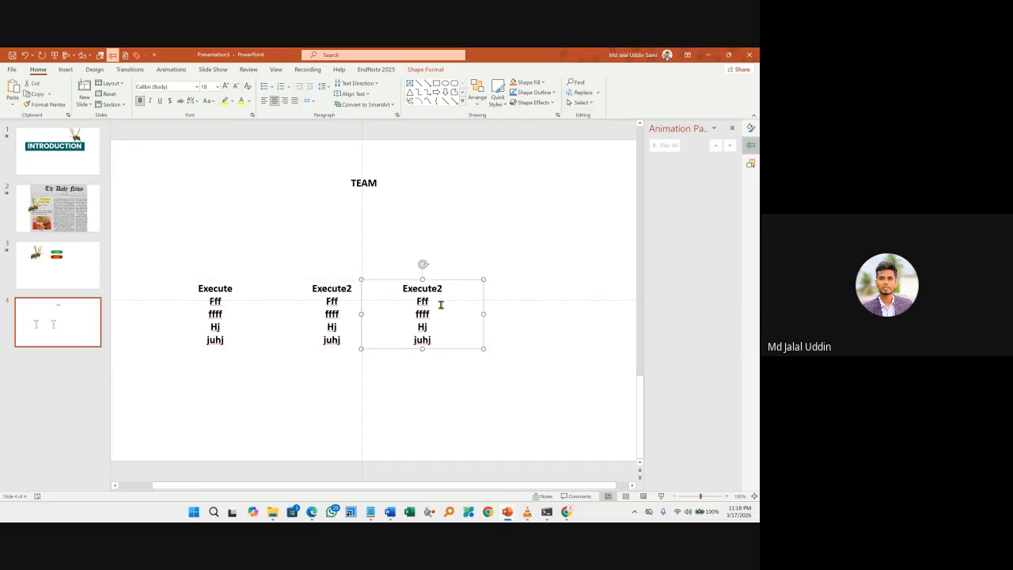
left_click(437, 290)
key("BackSpace")
type("3")
Copy the VIEW button from the bee slide to below the Execute block on the TEAM slide and relabel it Messi.
left_click(227, 340)
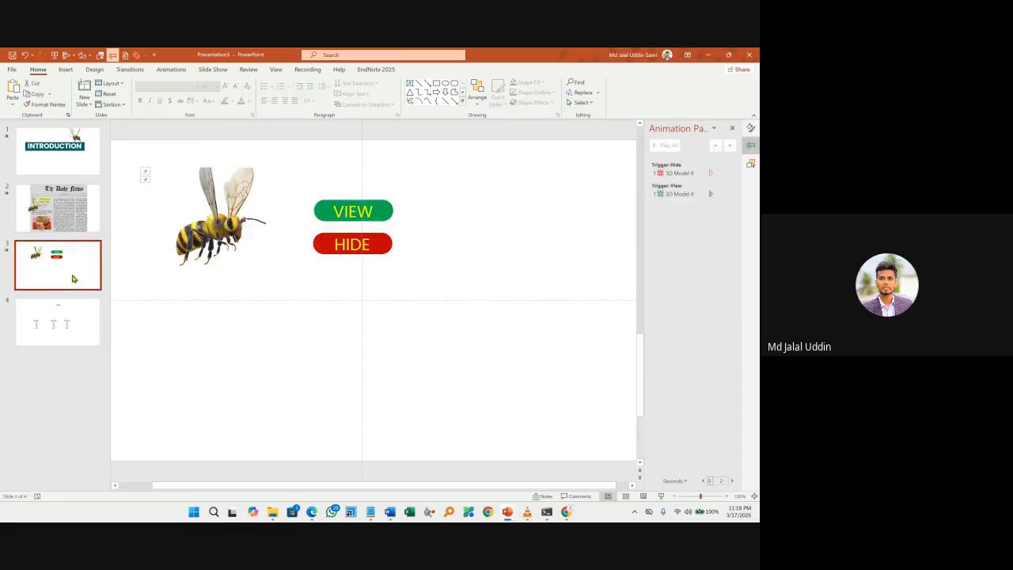
left_click(382, 212)
left_click(79, 328)
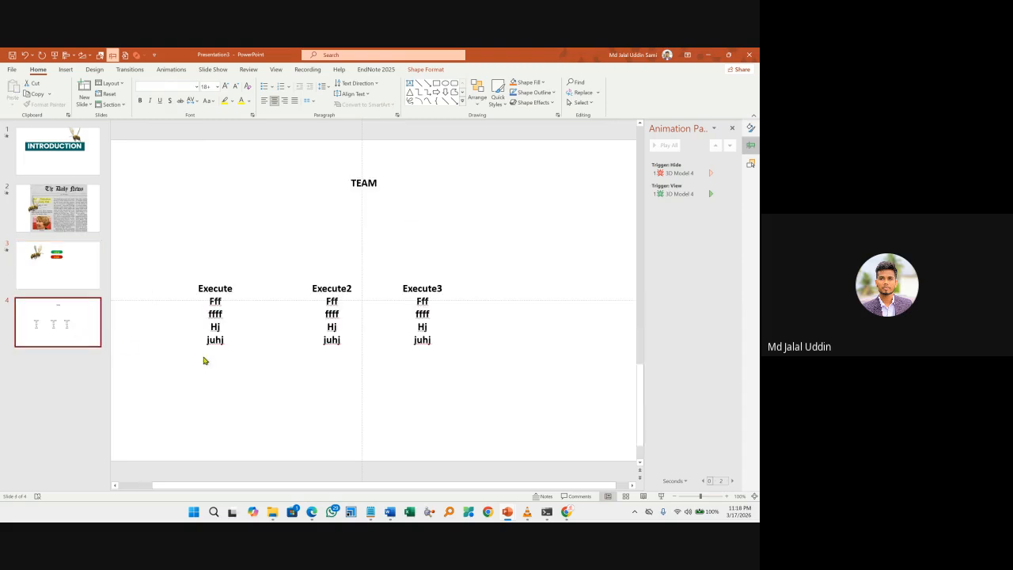
key("ctrl+v")
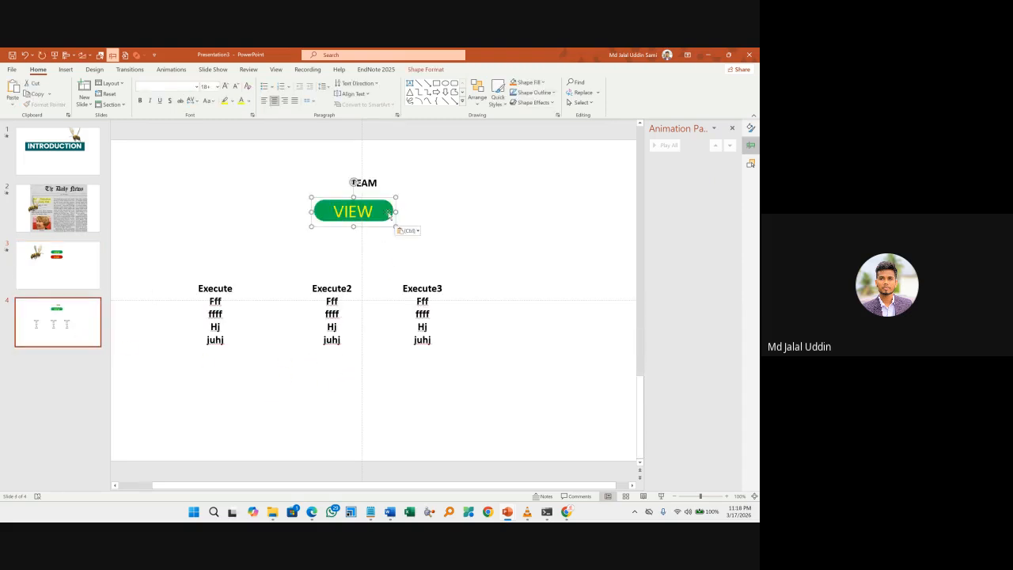
left_click_drag(388, 214, 247, 371)
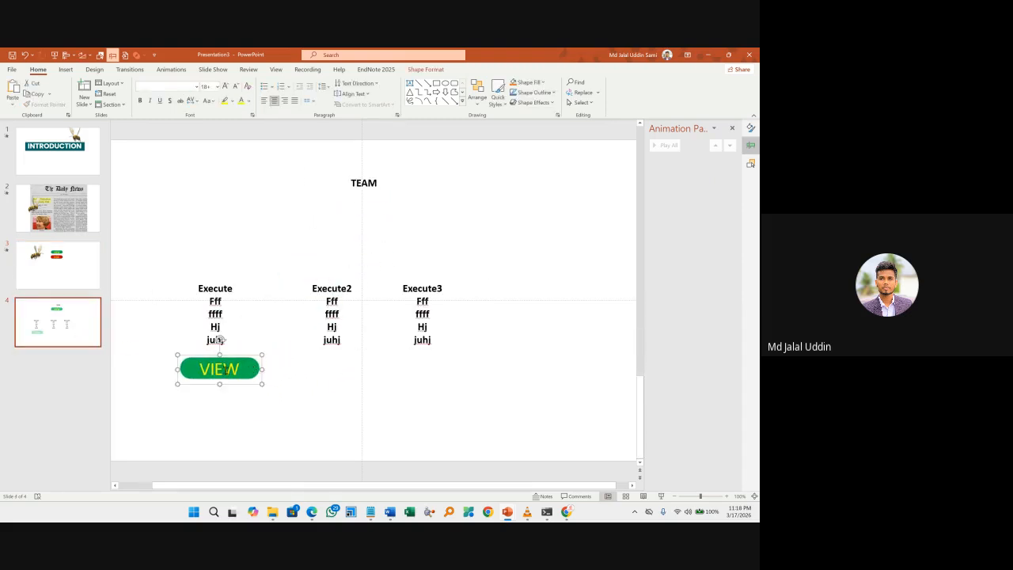
double_click(224, 369)
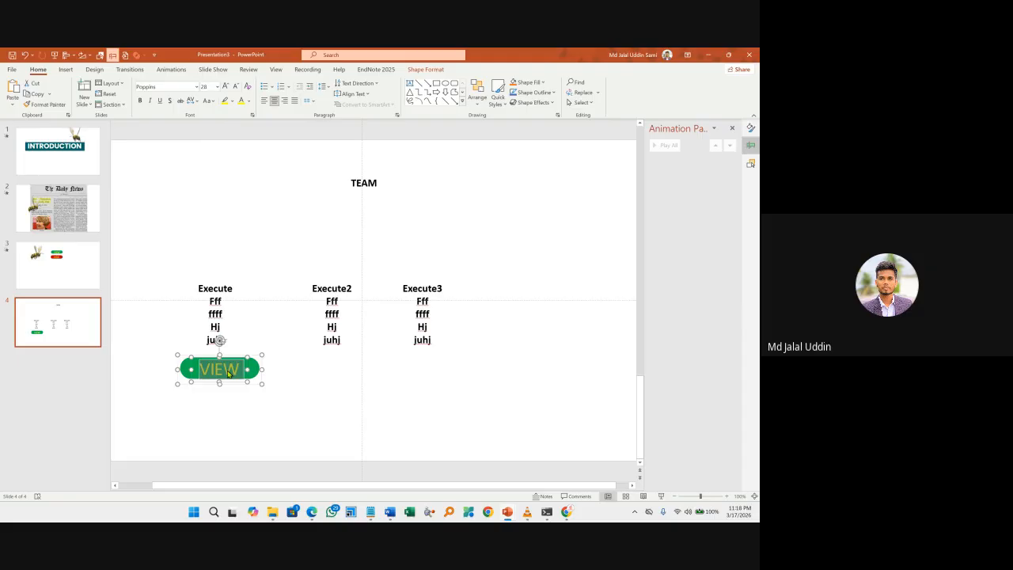
type("Messi")
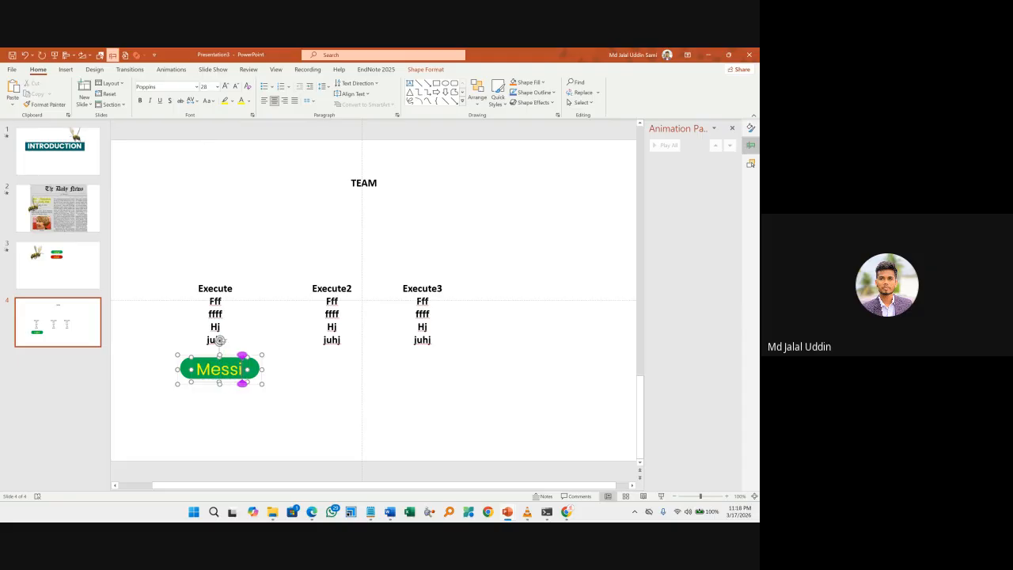
left_click(277, 387)
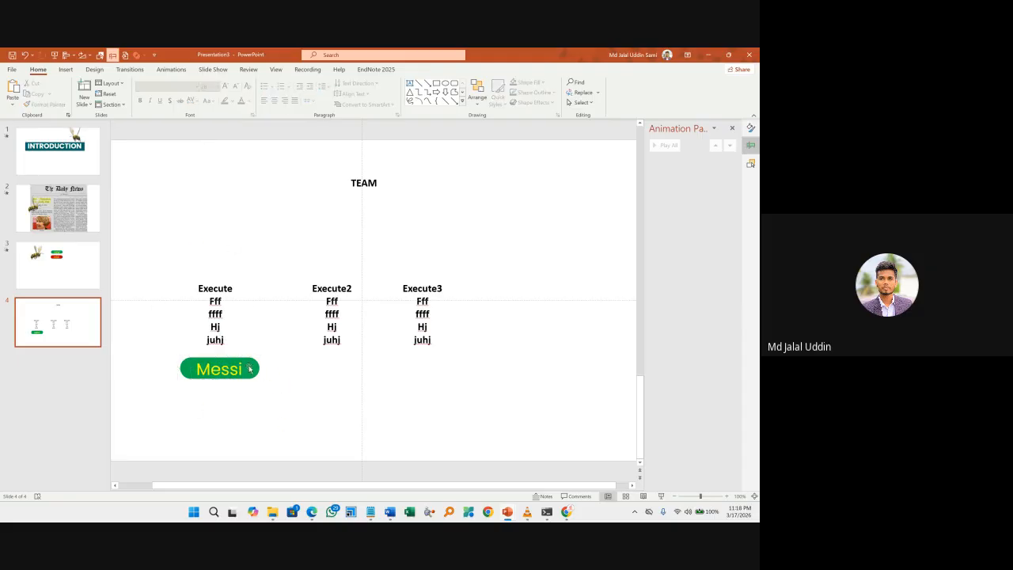
Duplicate the Messi button below the Execute2 block and relabel the copy RON.
left_click_drag(257, 378, 370, 377)
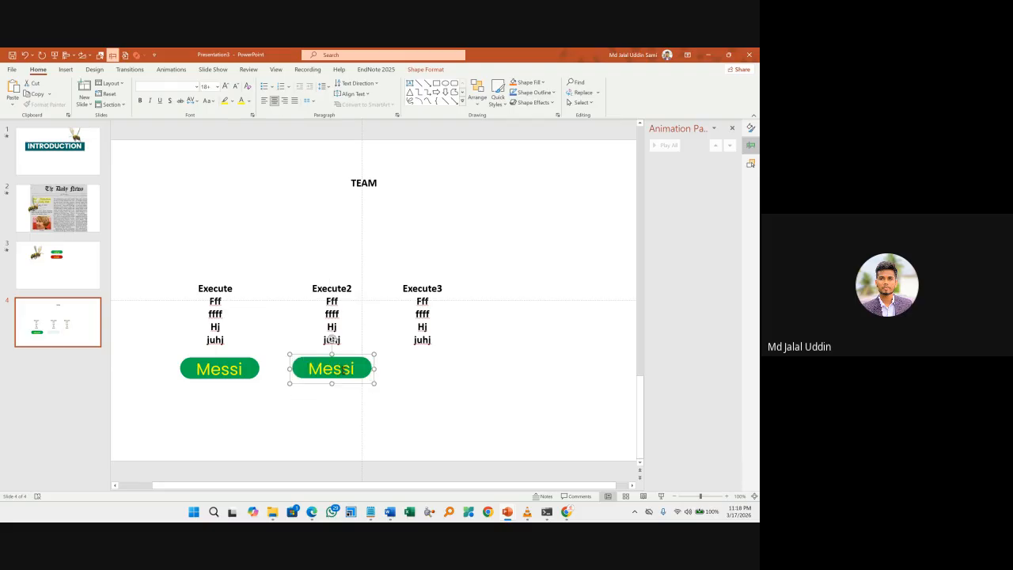
type("RON")
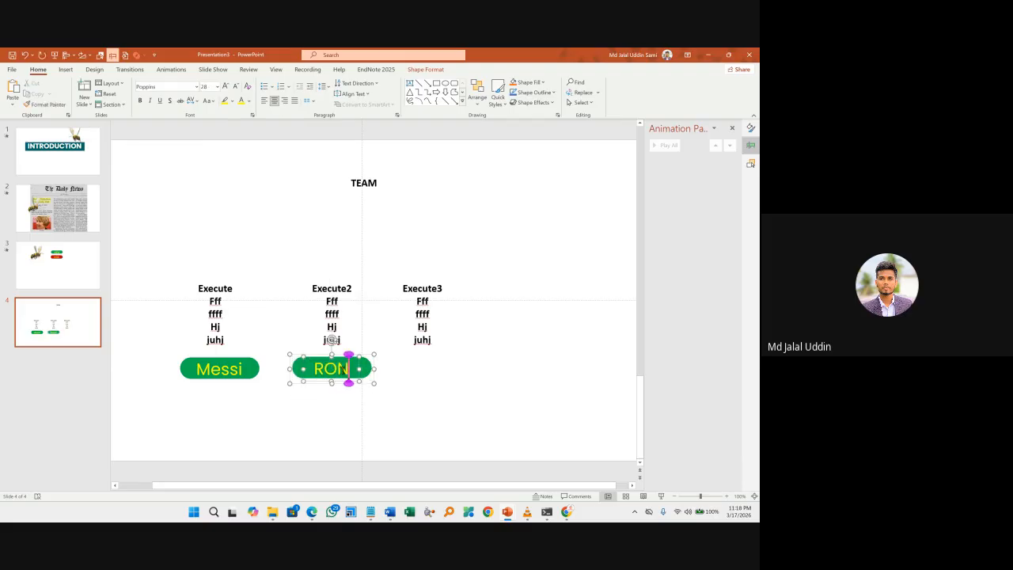
left_click(420, 399)
Duplicate the RON button below the Execute3 block and relabel the copy Ney.
left_click_drag(373, 374, 468, 373)
key("ctrl+s")
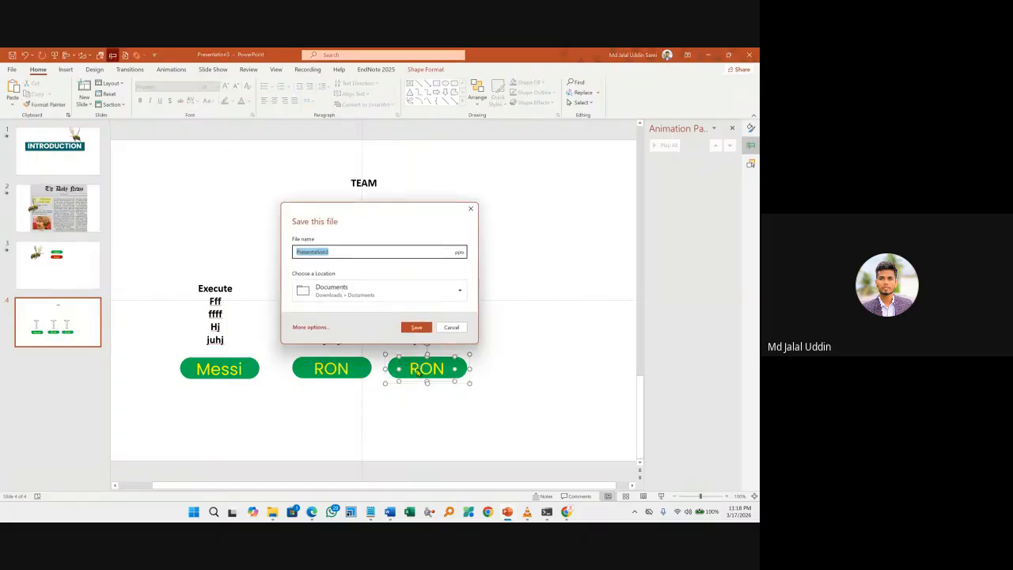
left_click(448, 329)
double_click(428, 370)
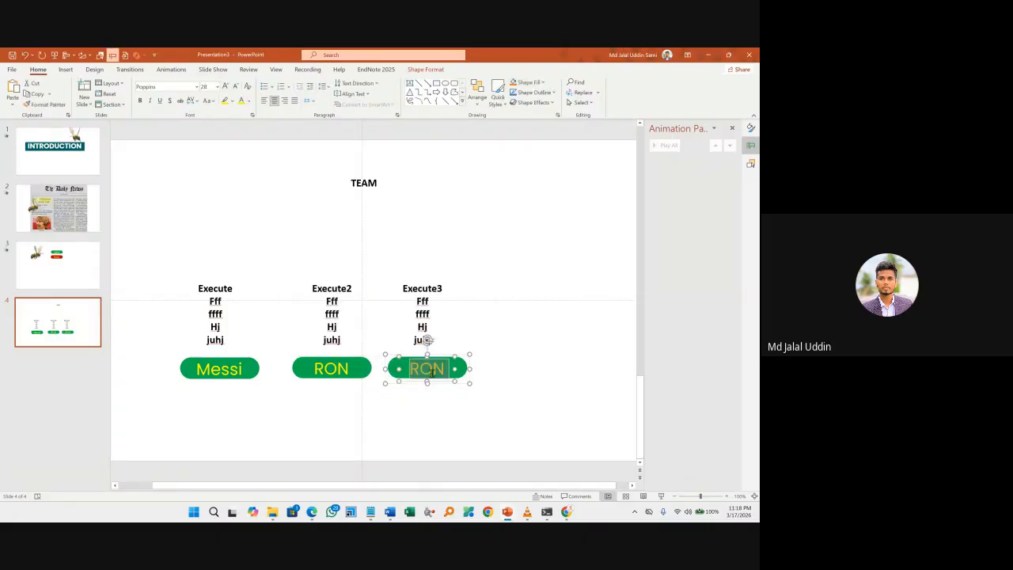
type("Ney")
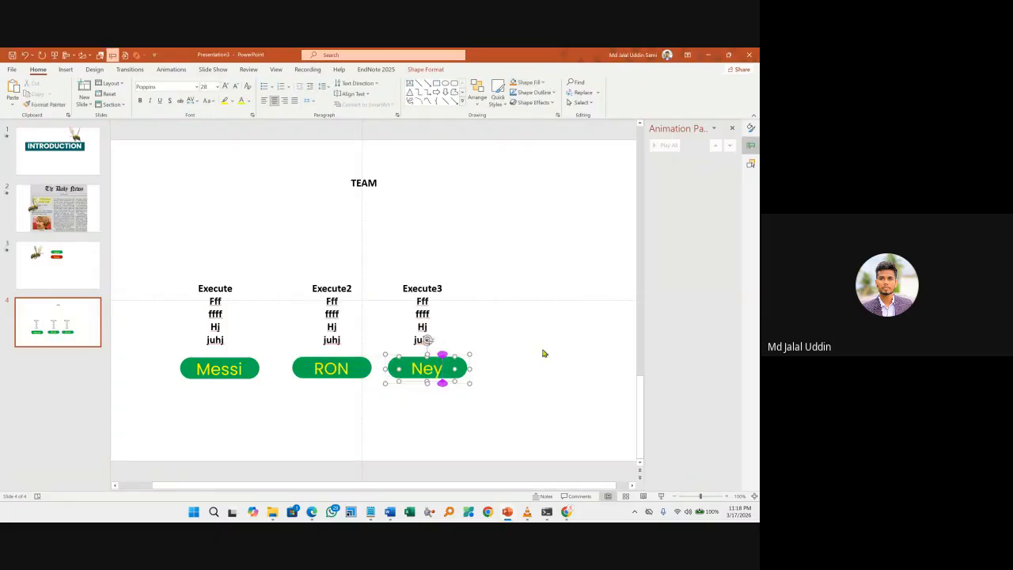
left_click(544, 353)
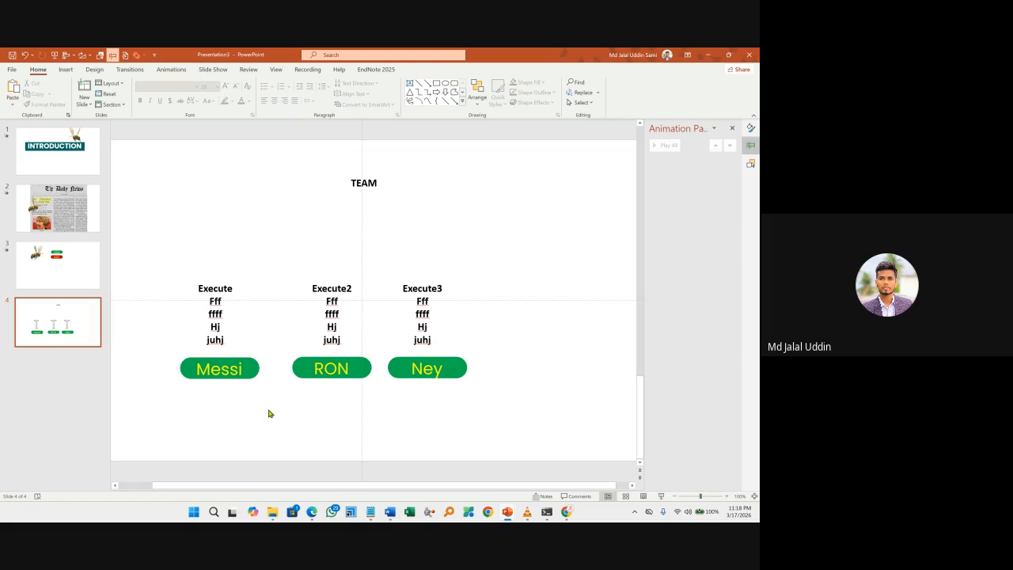
Switch to the Edge browser and search Google for neymar in a new tab.
left_click(254, 371)
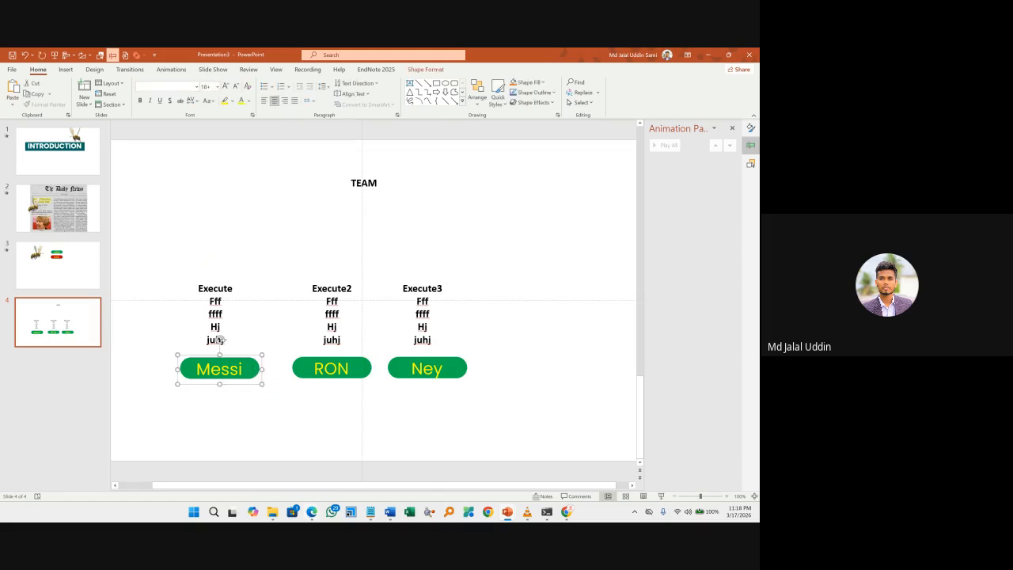
mouse_move(313, 513)
left_click(259, 470)
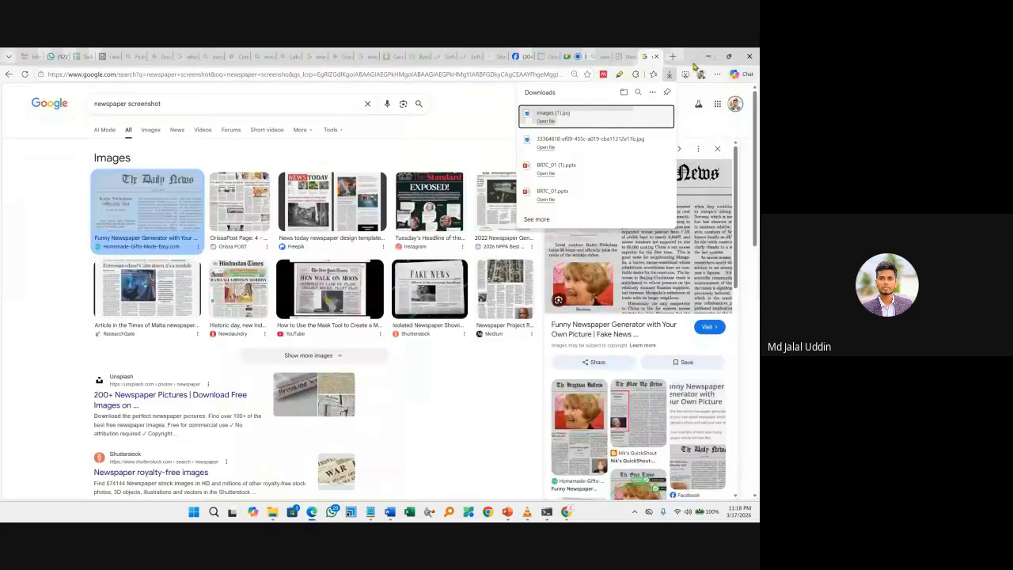
left_click(671, 56)
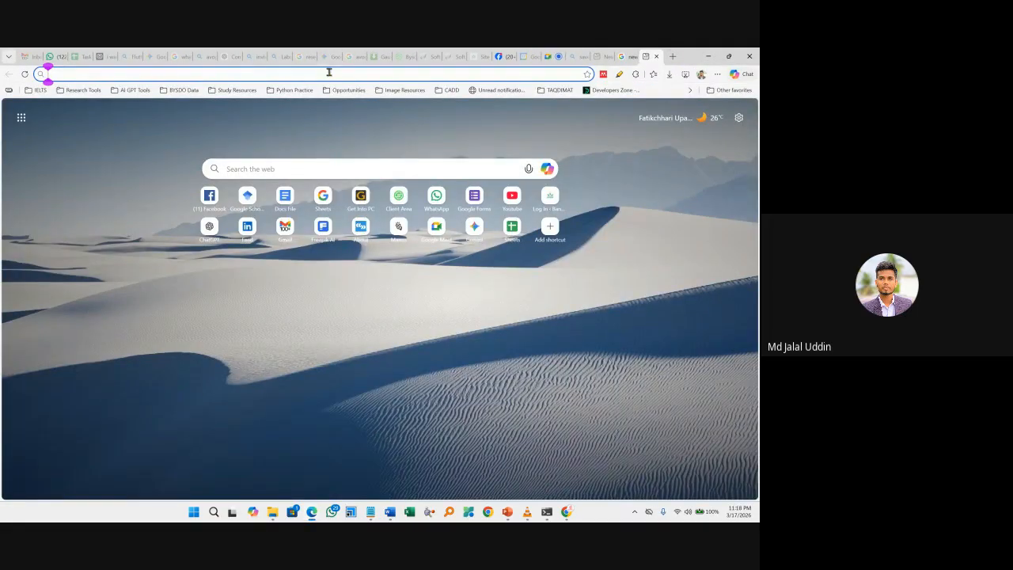
type("neymar")
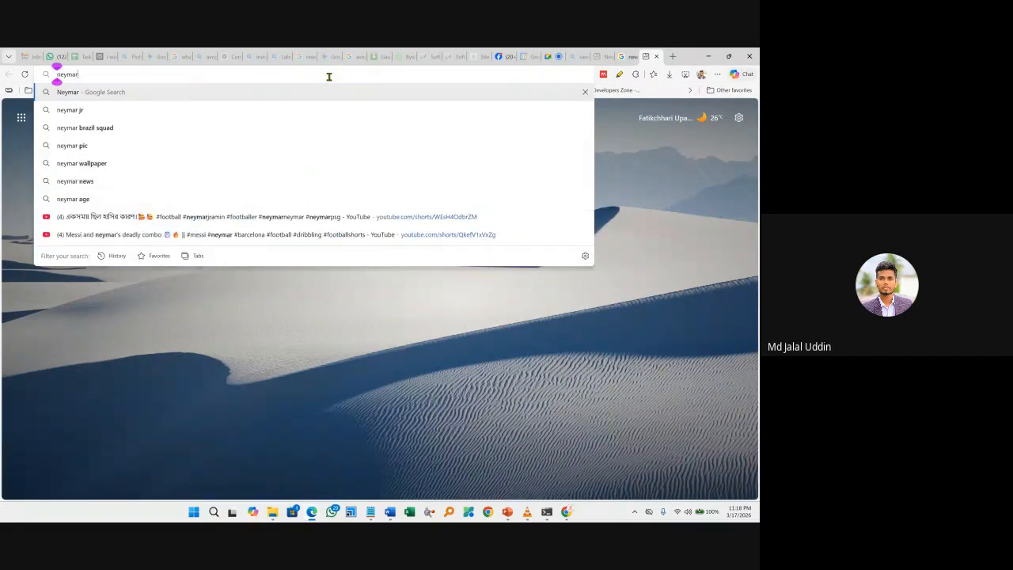
key("Return")
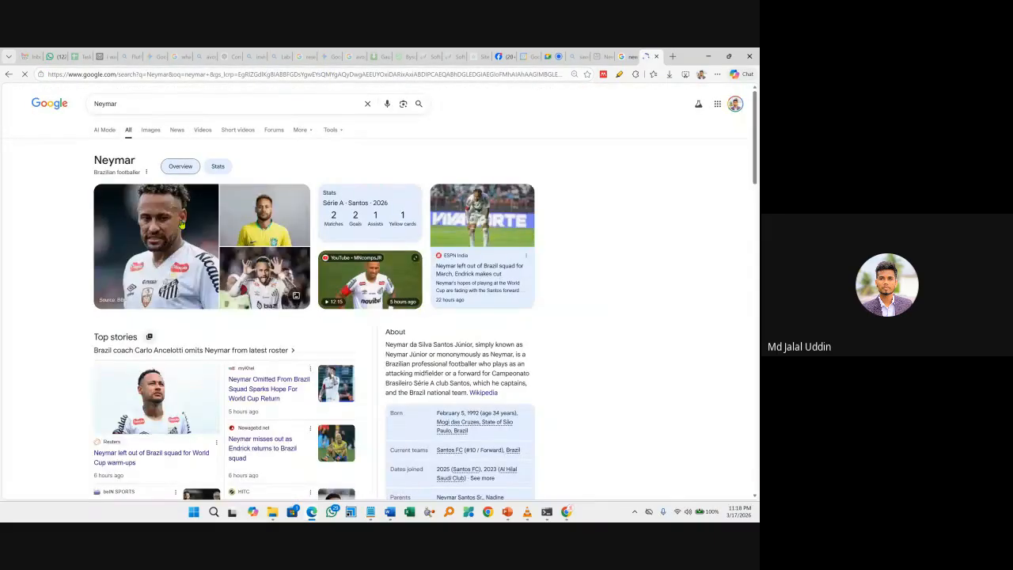
Save the Getty Images portrait of Neymar in the yellow Brazil jersey to the Downloads folder as a WEBP file.
left_click(269, 217)
right_click(595, 232)
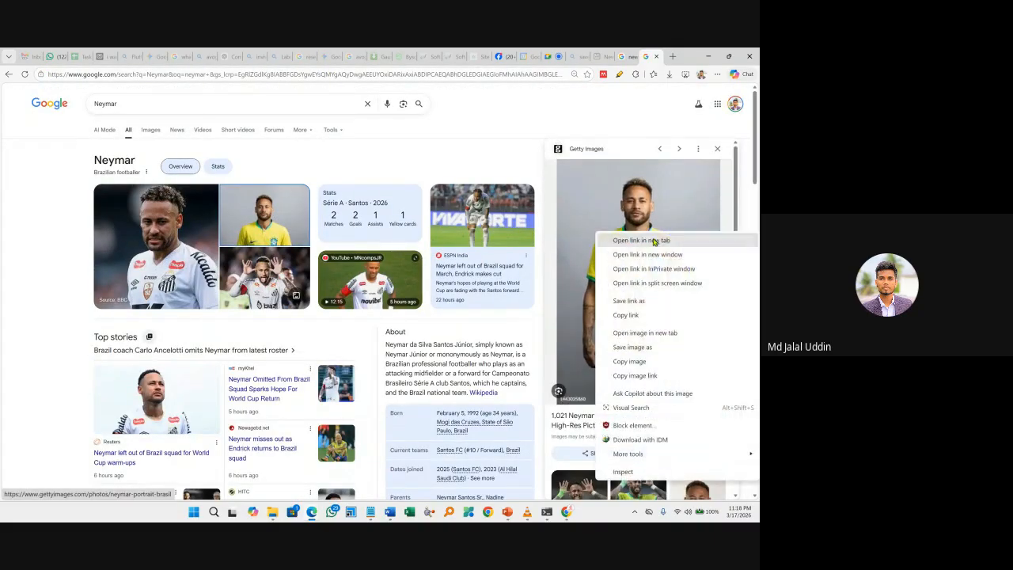
left_click(645, 348)
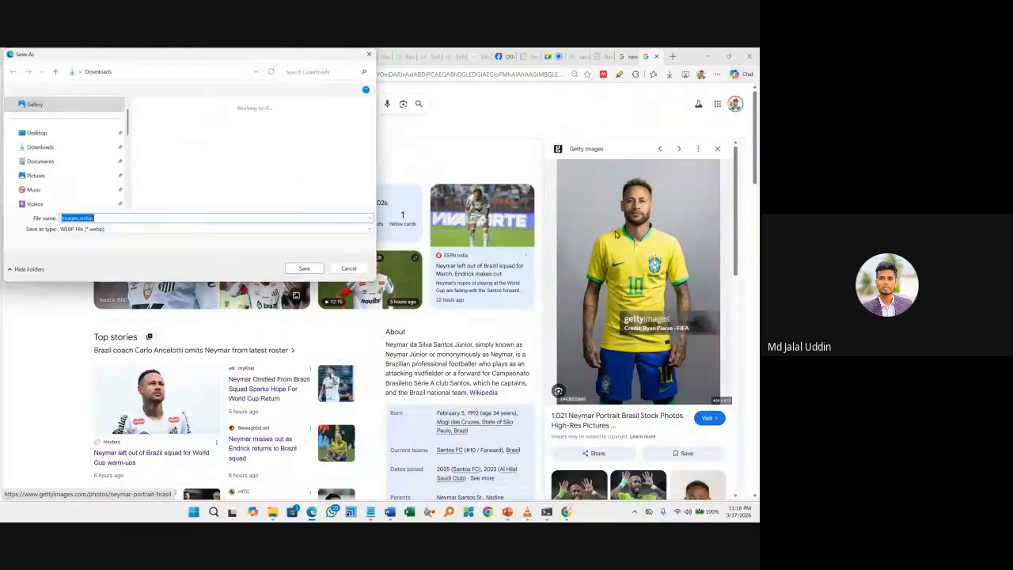
left_click(306, 269)
Replace the Google search with messi.
left_click(248, 106)
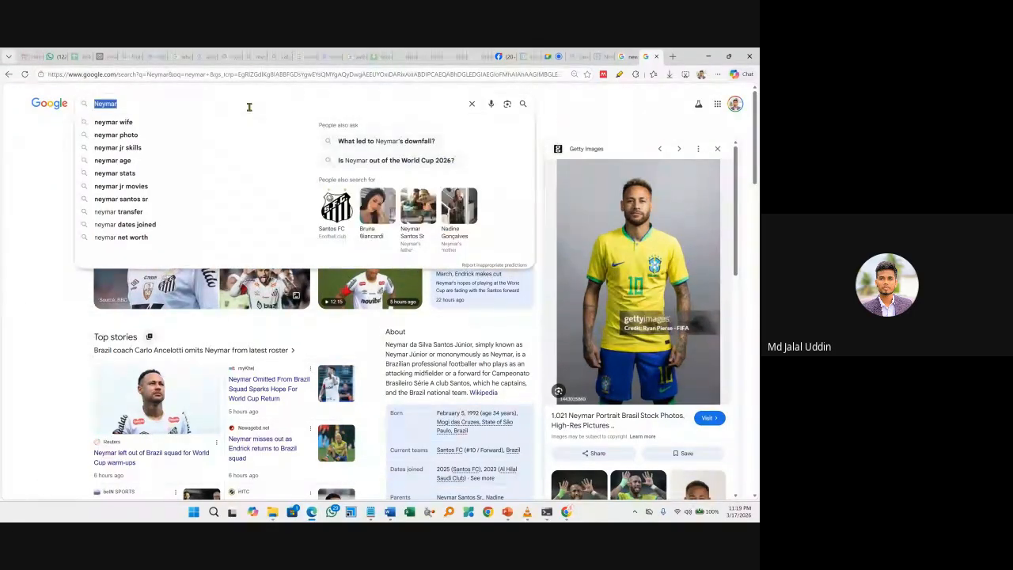
type("messi")
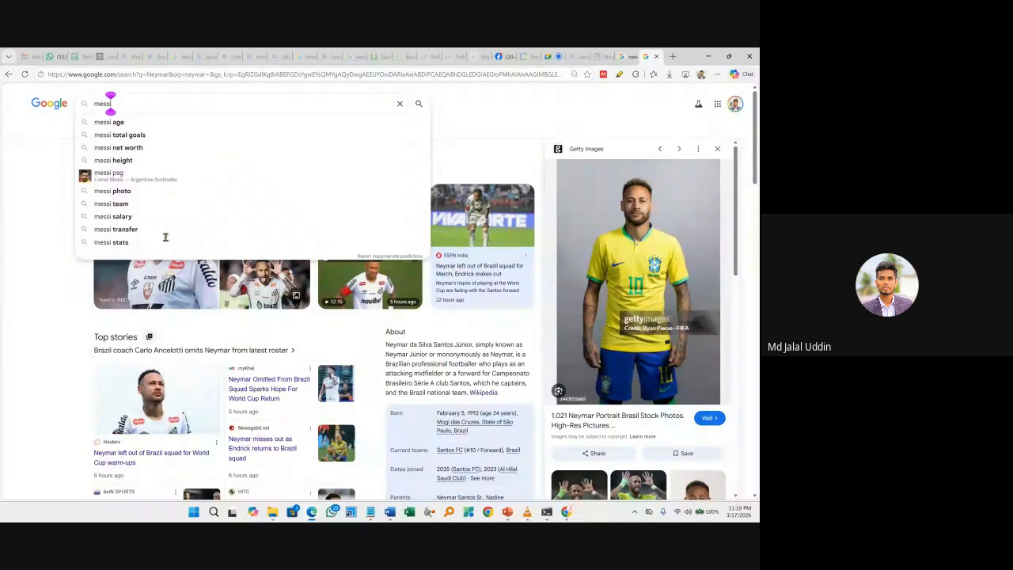
key("Return")
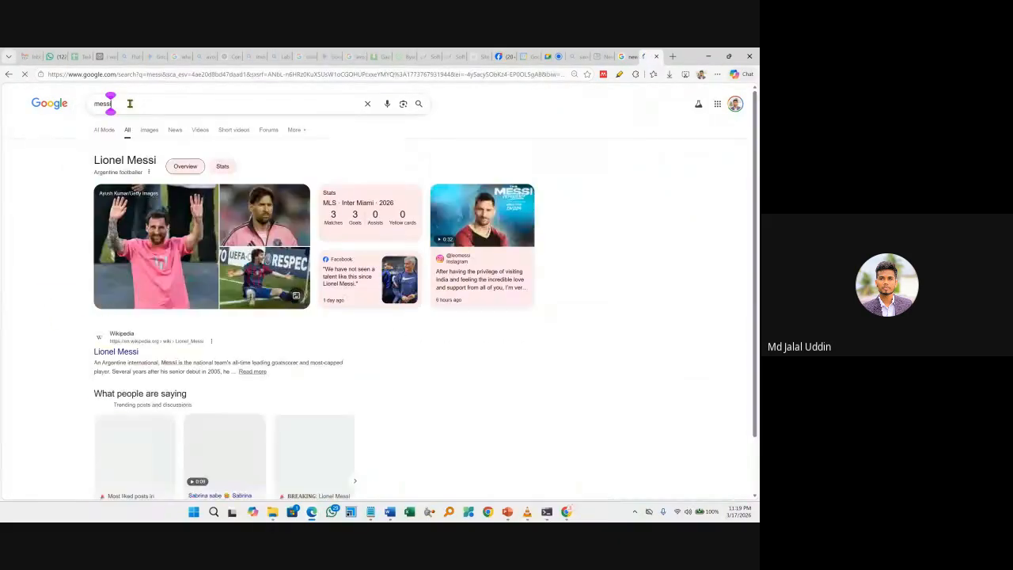
left_click(129, 103)
left_click(633, 217)
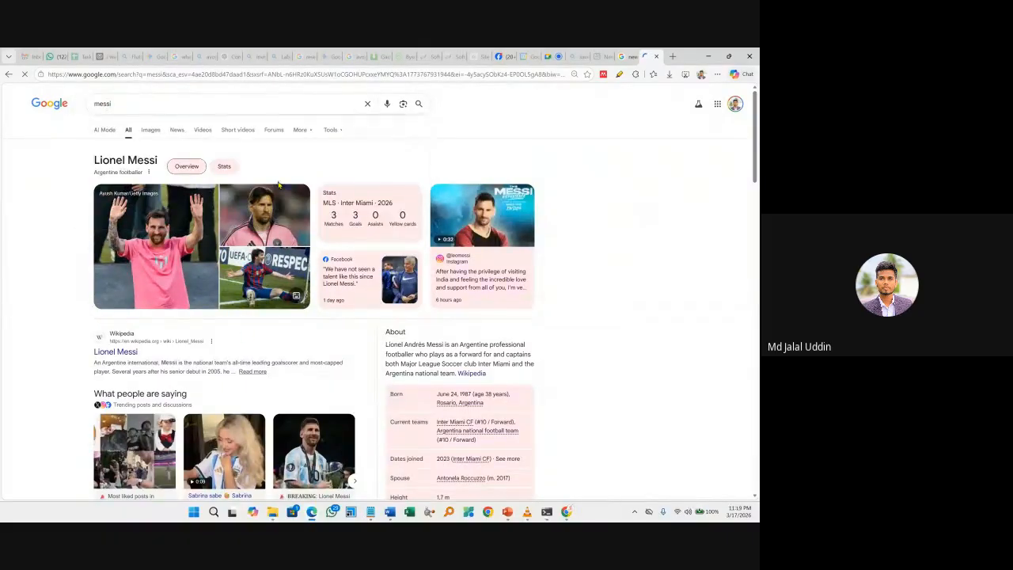
Save the BBC photo of Lionel Messi in the pink jacket to the Downloads folder as a JPEG.
left_click(263, 213)
right_click(594, 201)
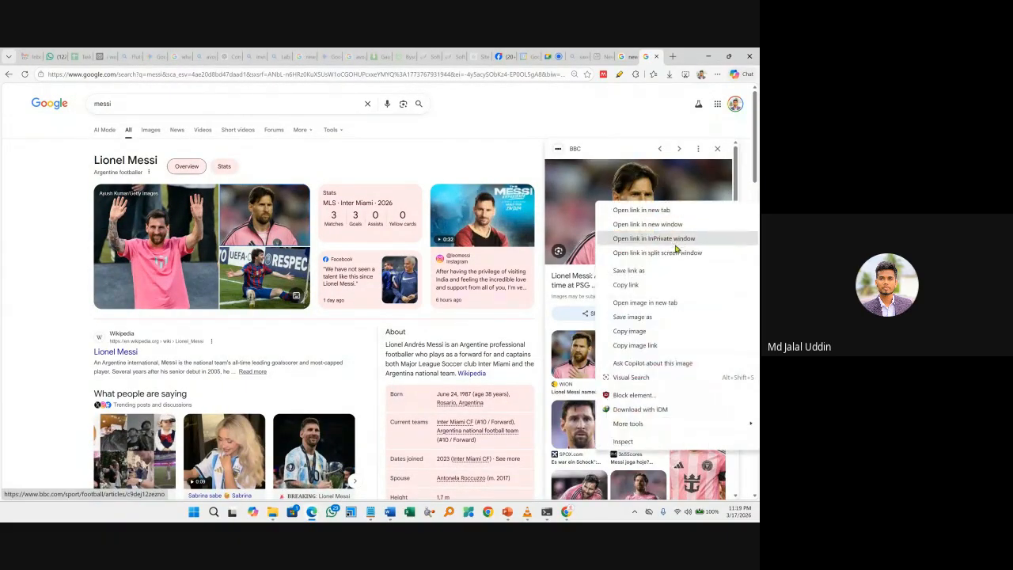
left_click(649, 326)
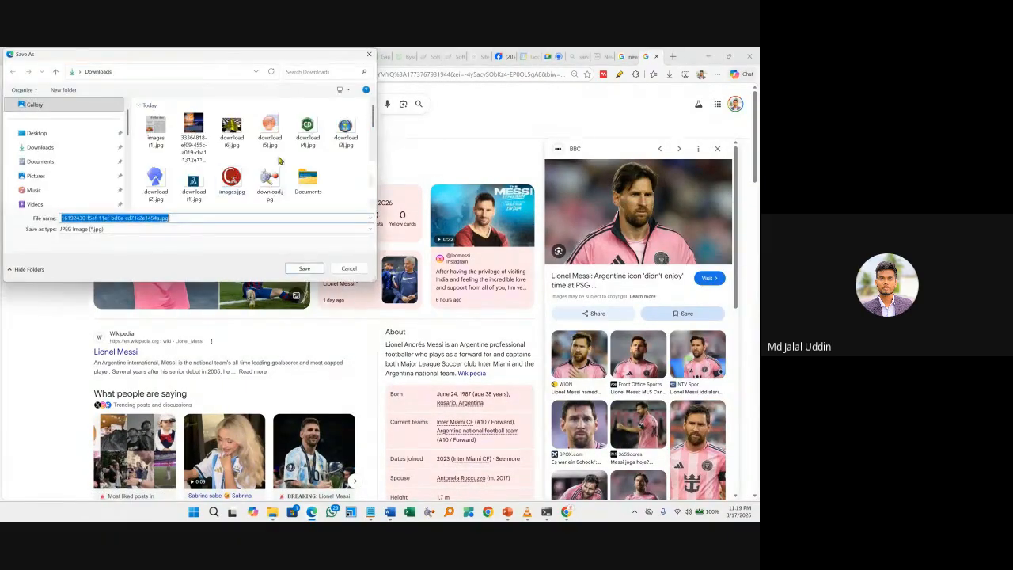
left_click(304, 268)
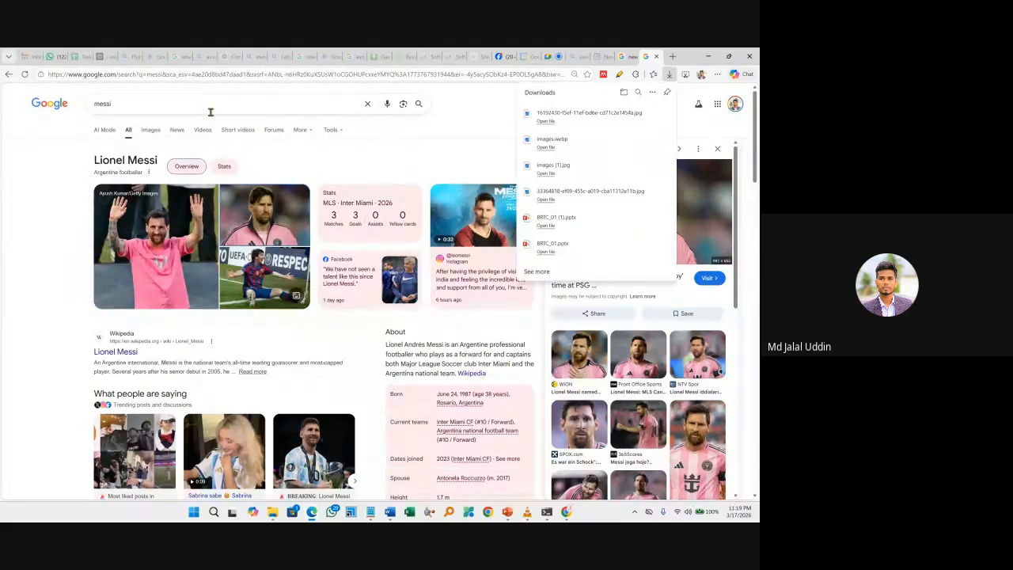
Replace the Google search with ronaldo.
left_click(208, 111)
type("rona")
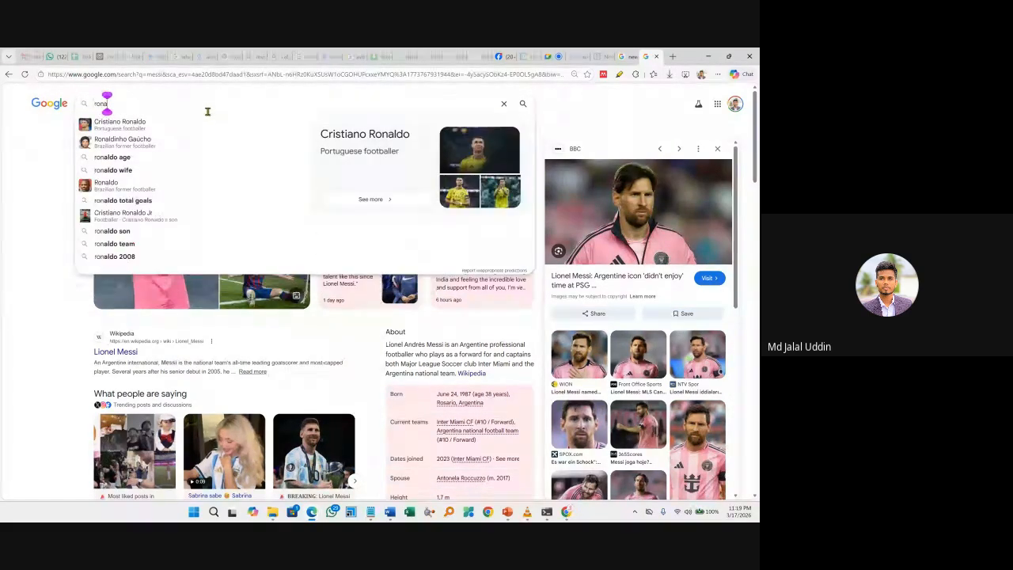
type("ldo")
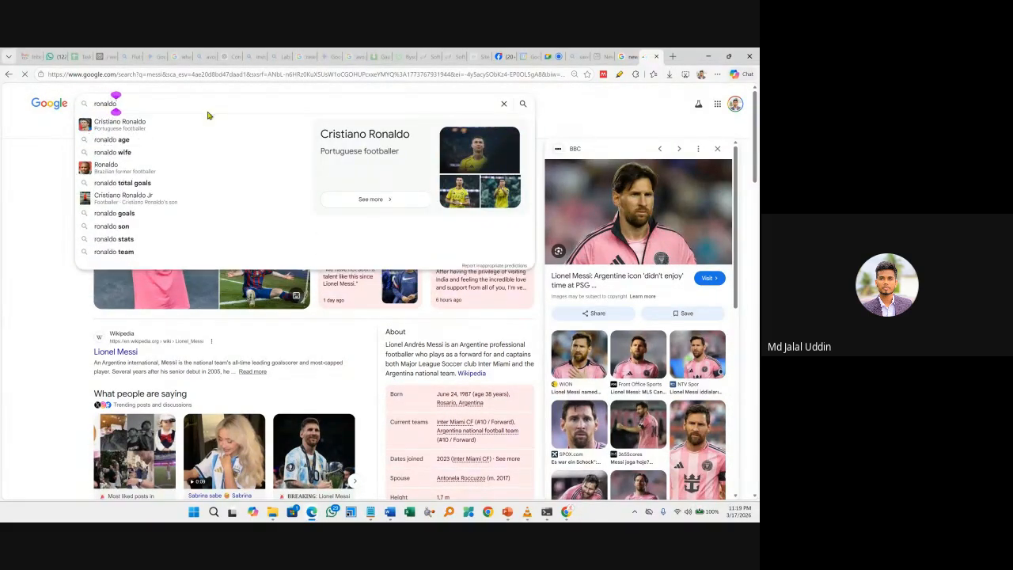
key("Return")
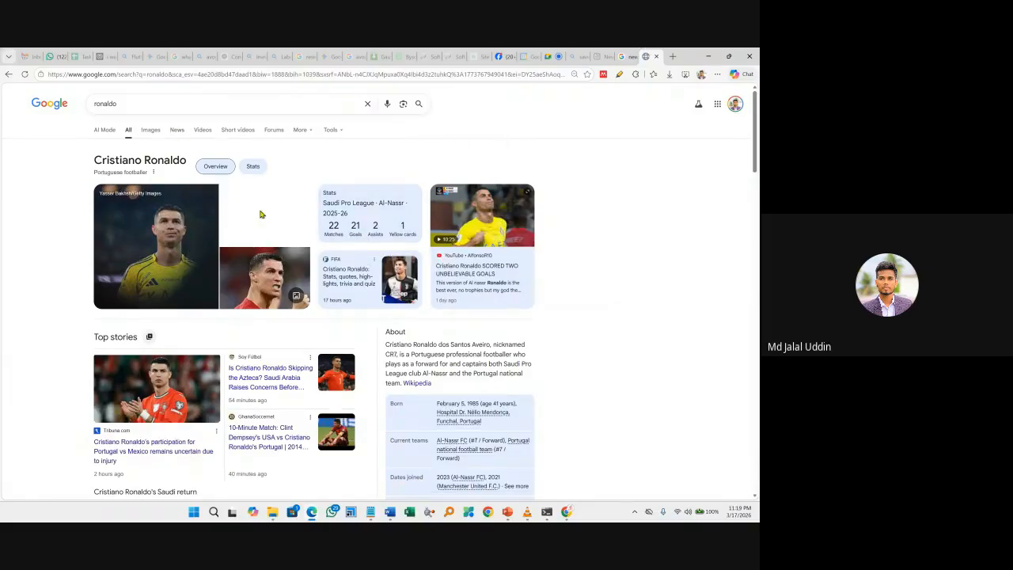
Save the CNN photo of Cristiano Ronaldo in the red Portugal jersey to the Downloads folder as images (1).webp.
left_click(260, 215)
right_click(596, 208)
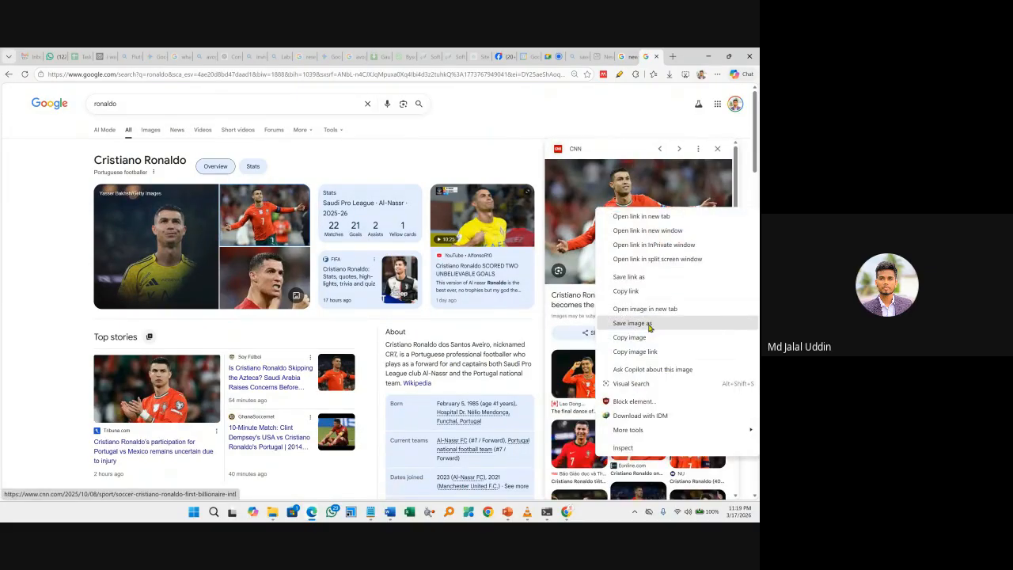
left_click(645, 328)
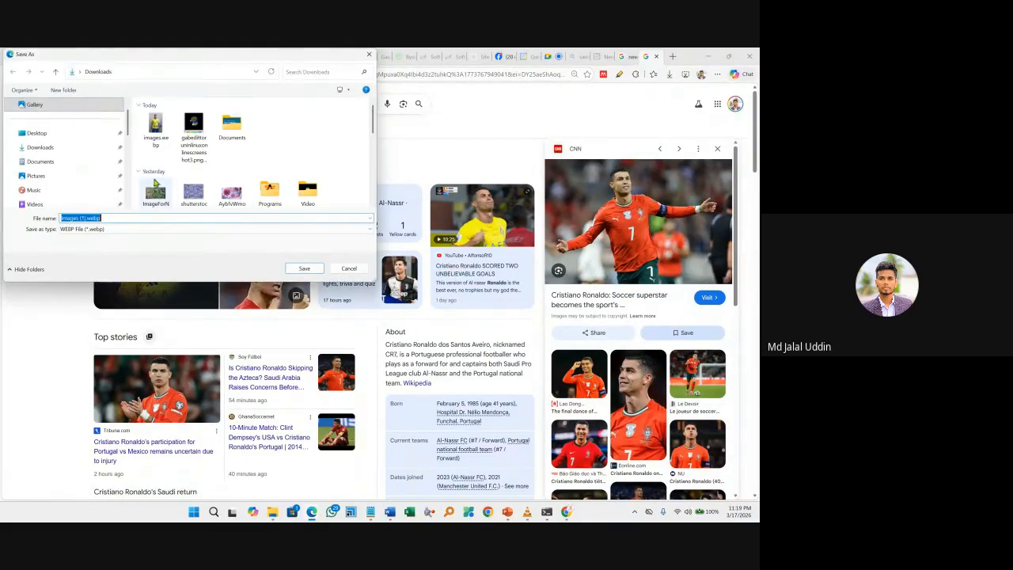
left_click(302, 268)
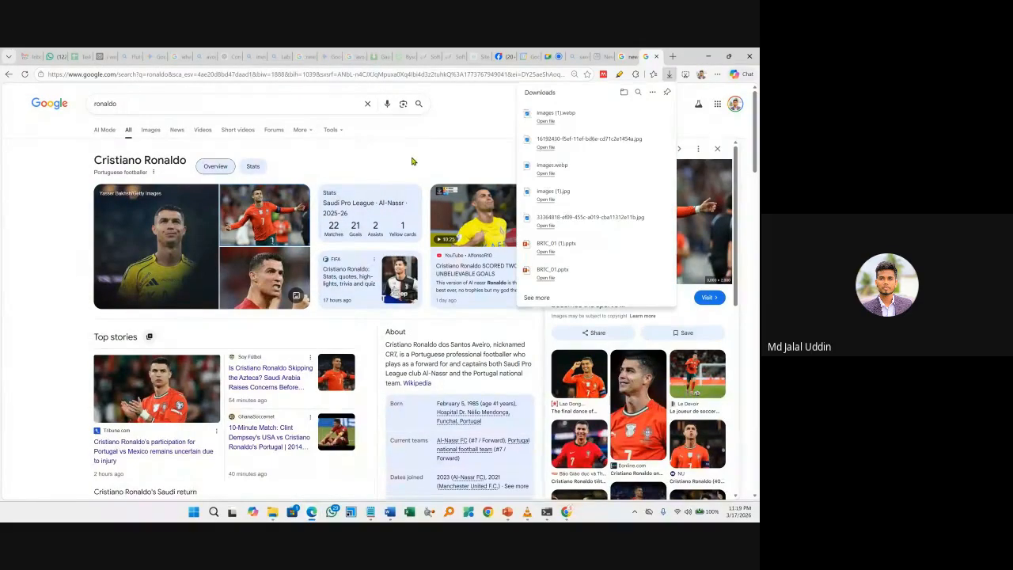
Switch to PowerPoint and paste the downloaded Messi, Ronaldo and Neymar photos onto the TEAM slide.
left_click(654, 113)
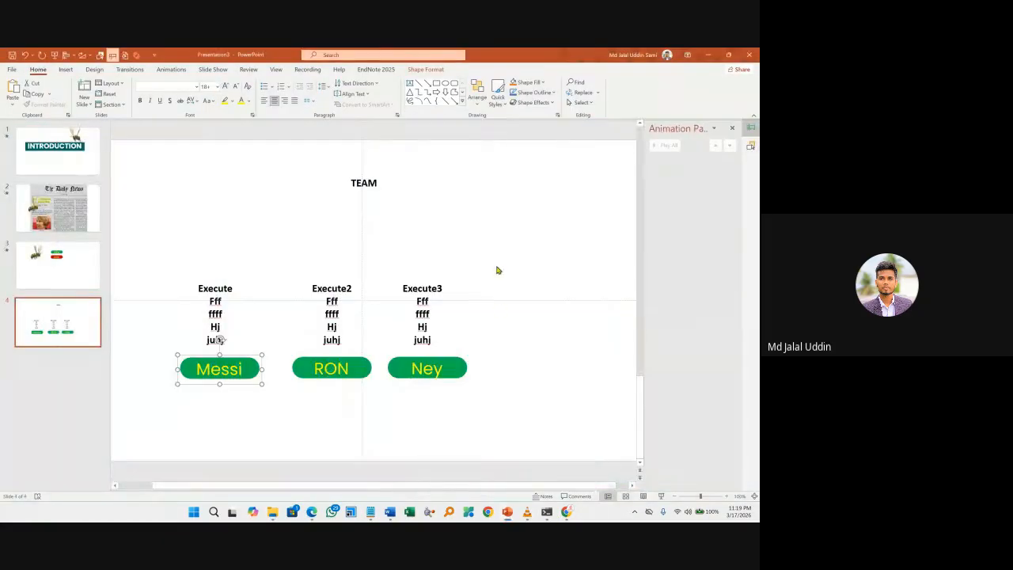
left_click(459, 463)
key("ctrl+v")
scroll(475, 316, "down", 4)
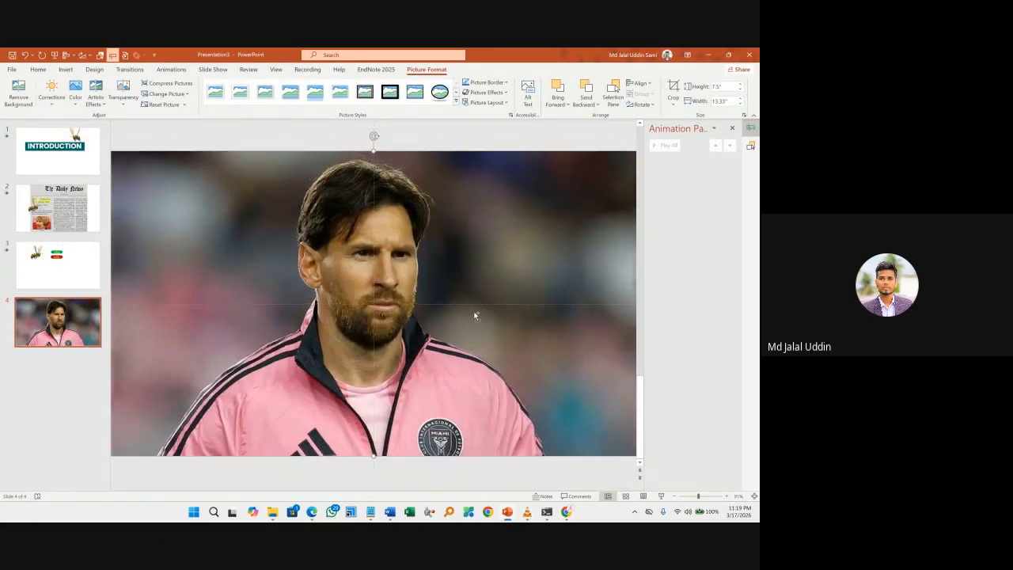
Shrink the Messi photo near the slide's left edge and the Ronaldo photo to about 1.35" by 2.03" above the Messi button.
left_click_drag(561, 410, 254, 255)
left_click_drag(235, 240, 235, 255)
left_click(328, 270)
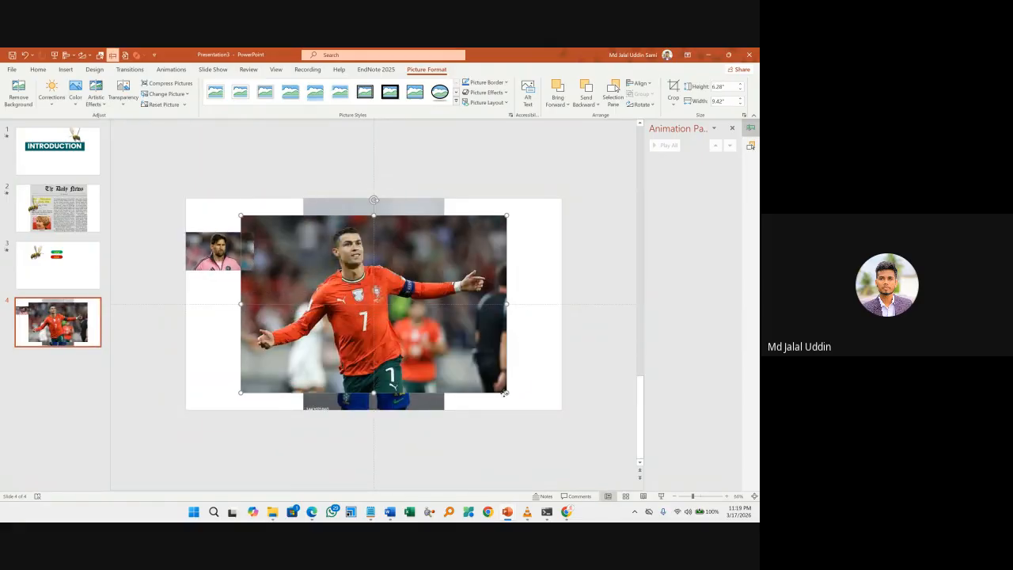
left_click_drag(506, 393, 286, 316)
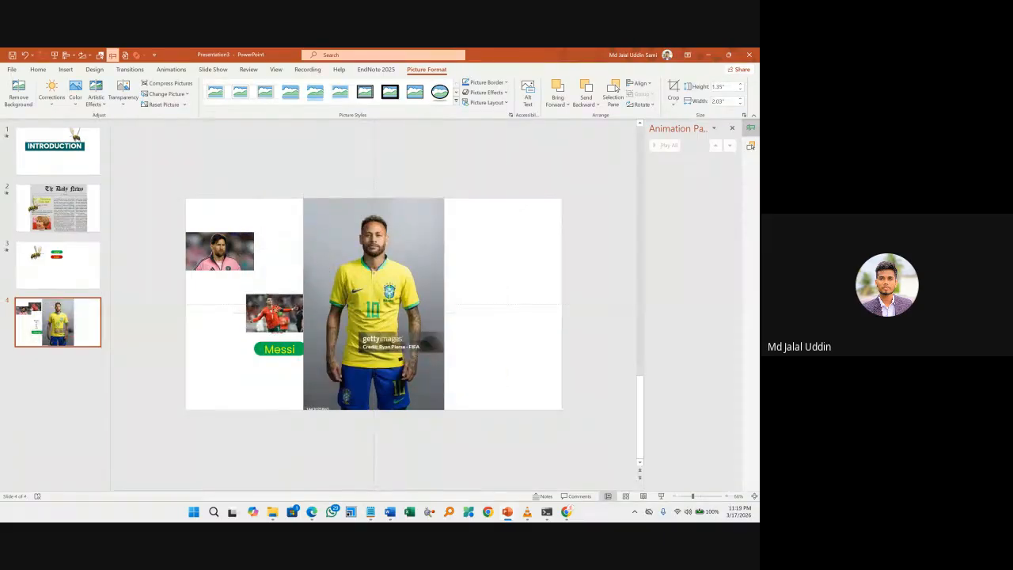
Crop away the lower part of the Neymar photo, keeping his head and chest.
left_click(370, 261)
right_click(369, 232)
left_click(405, 215)
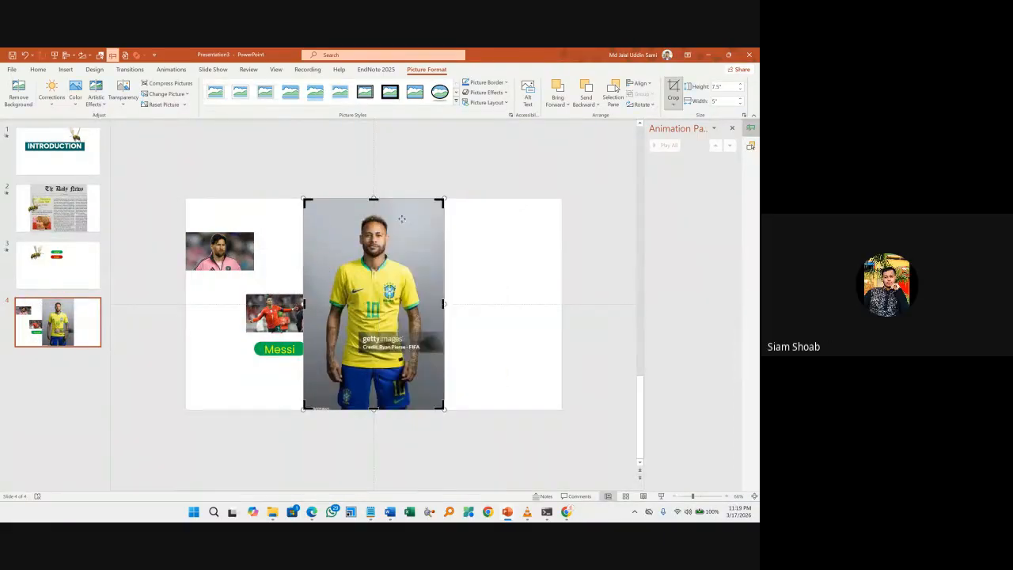
left_click_drag(374, 409, 374, 310)
left_click(484, 250)
Move the Neymar photo to the right of the TEAM title and the Ronaldo photo up above the Execute block.
left_click_drag(355, 255, 438, 264)
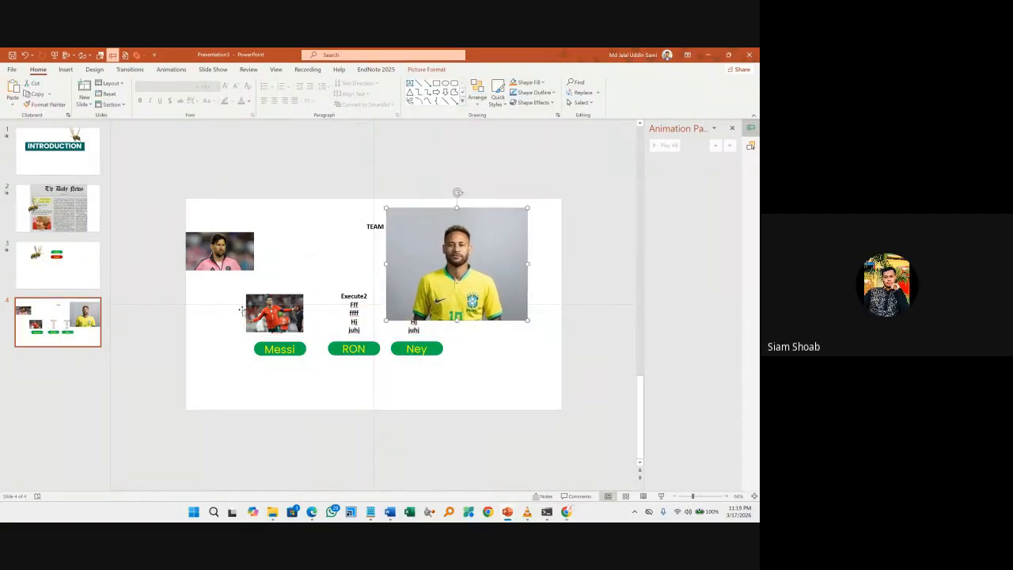
left_click_drag(274, 295, 307, 258)
Show the slide's object list and open the Messi photo's name for editing.
left_click(225, 247)
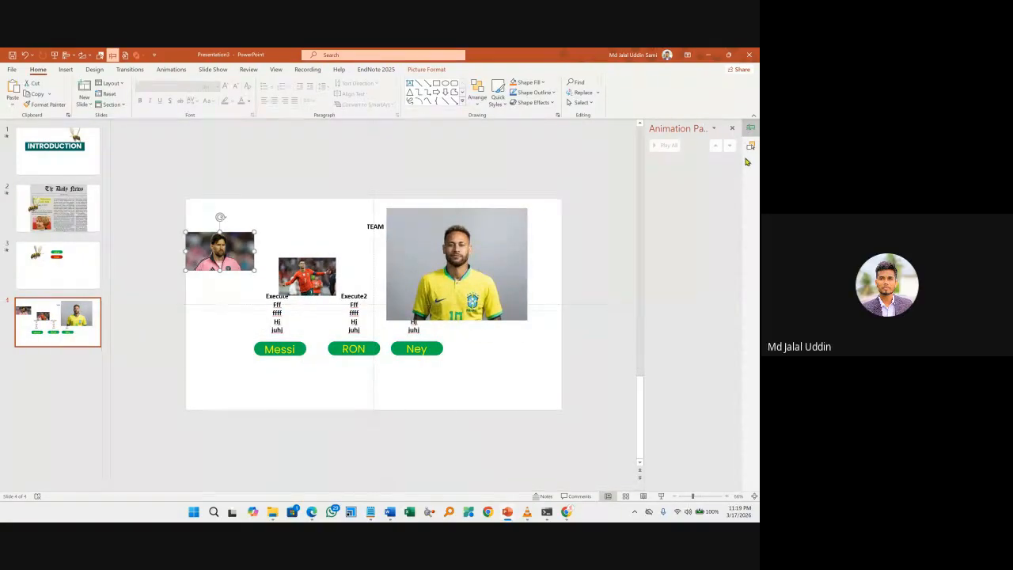
left_click(749, 147)
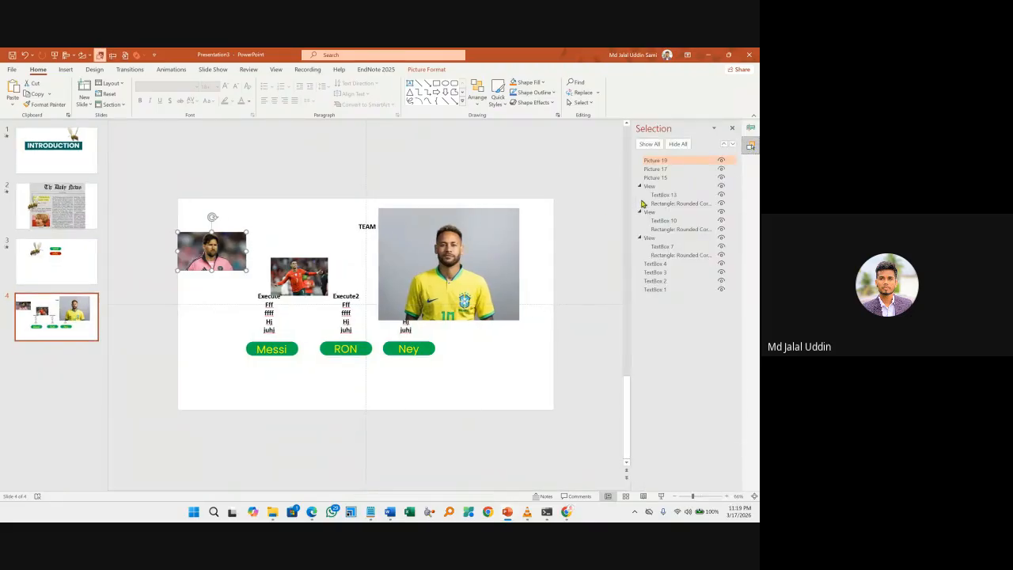
double_click(667, 159)
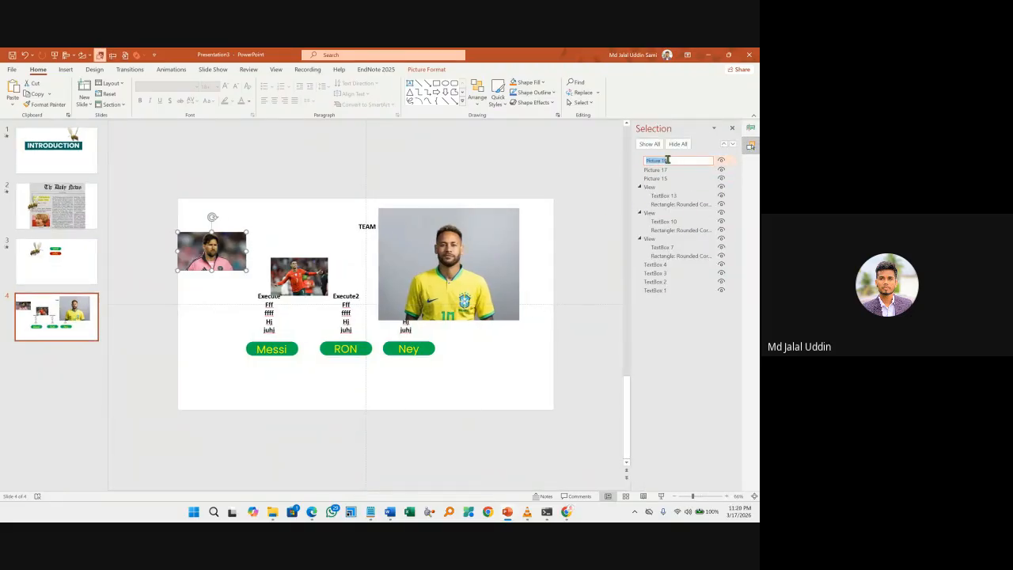